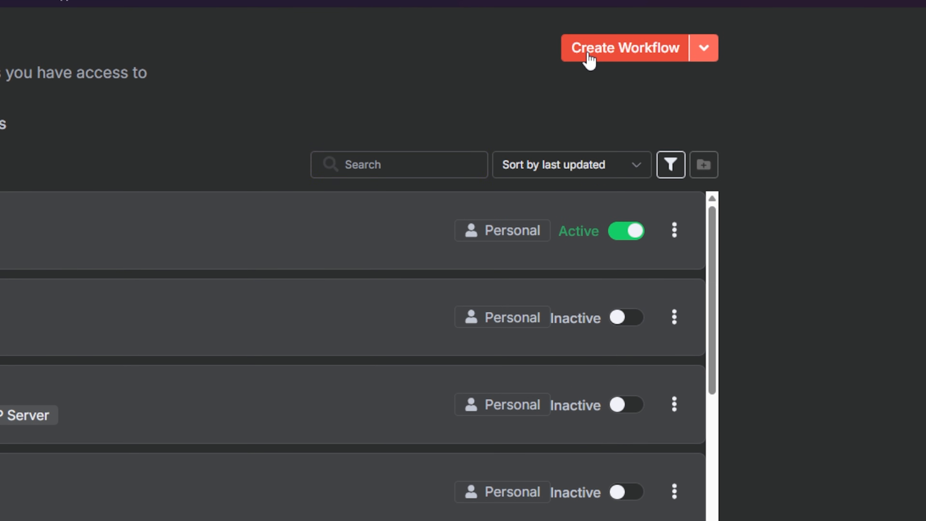
- Create a new workflow and name it "Scraping Workflow"
left_click(589, 58)
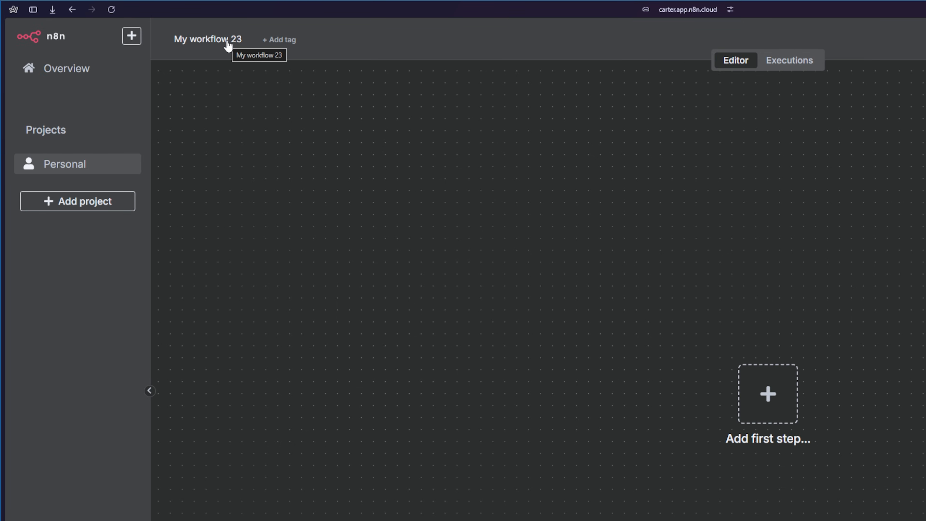
left_click(228, 41)
key("ctrl+a")
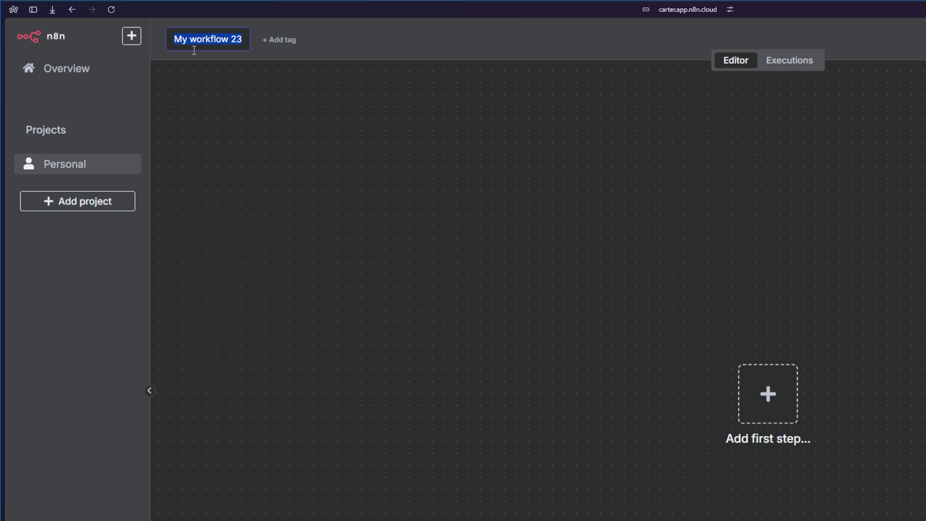
type("Scraping Workflow")
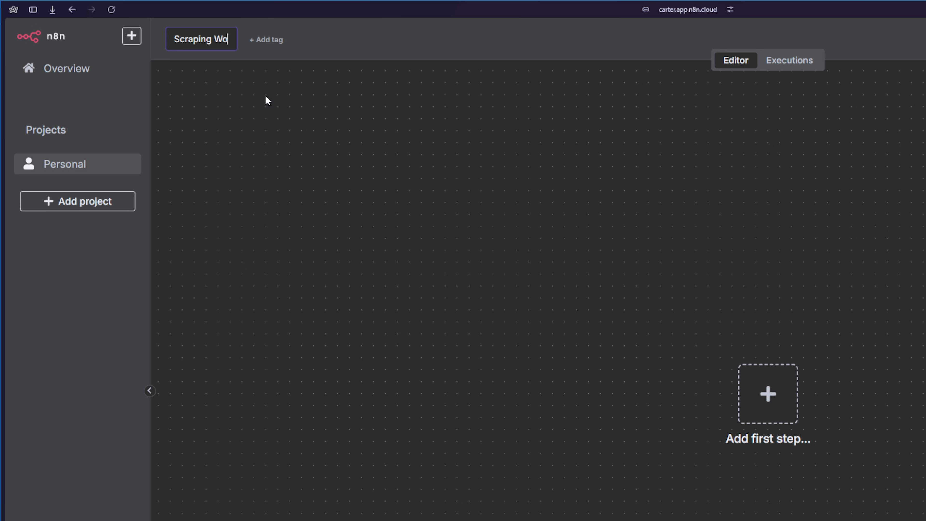
key("Return")
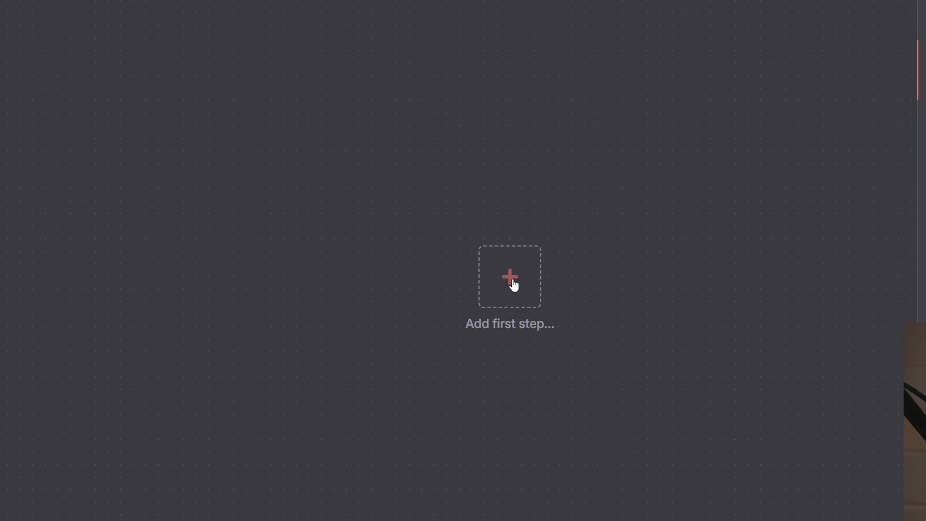
- Add a manual trigger as the workflow's first step, reposition it on the canvas and run it once
left_click(513, 285)
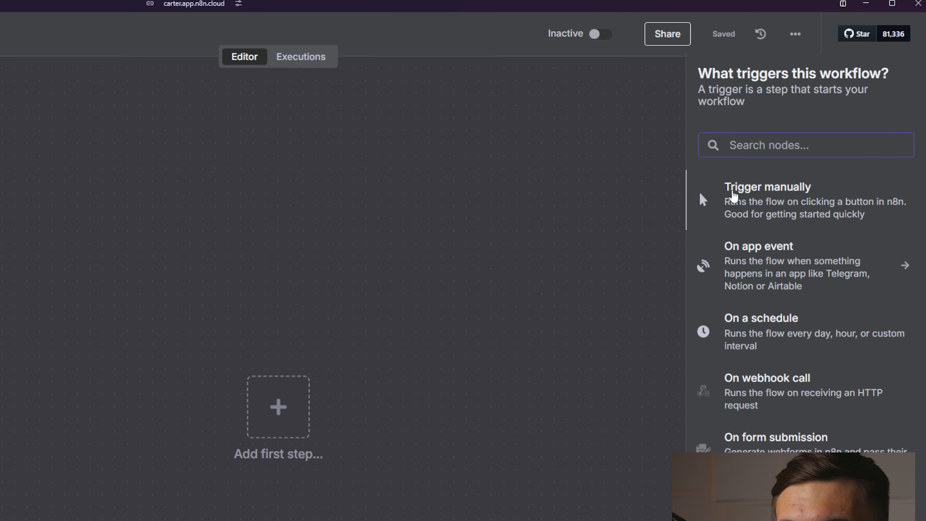
left_click(729, 198)
left_click_drag(499, 275, 405, 236)
left_click(356, 249)
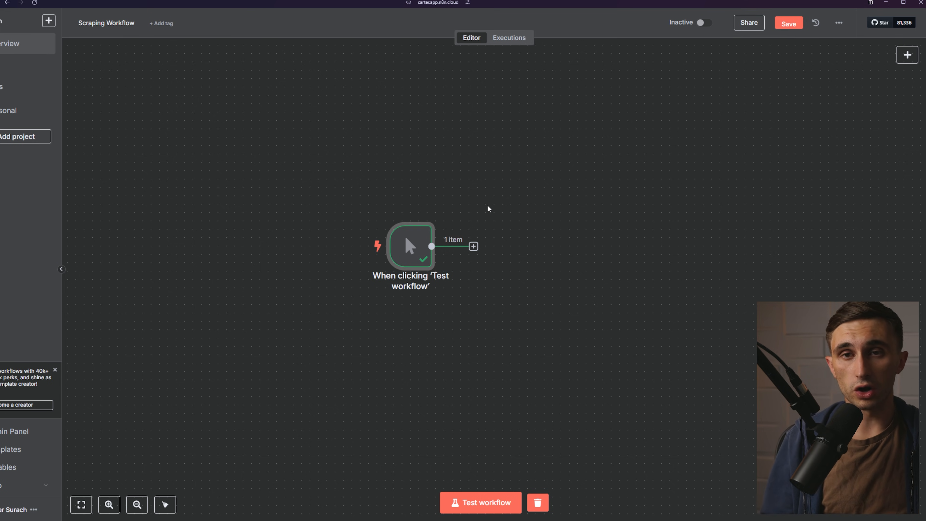
- Add an HTTP Request node connected after the manual trigger
left_click(473, 247)
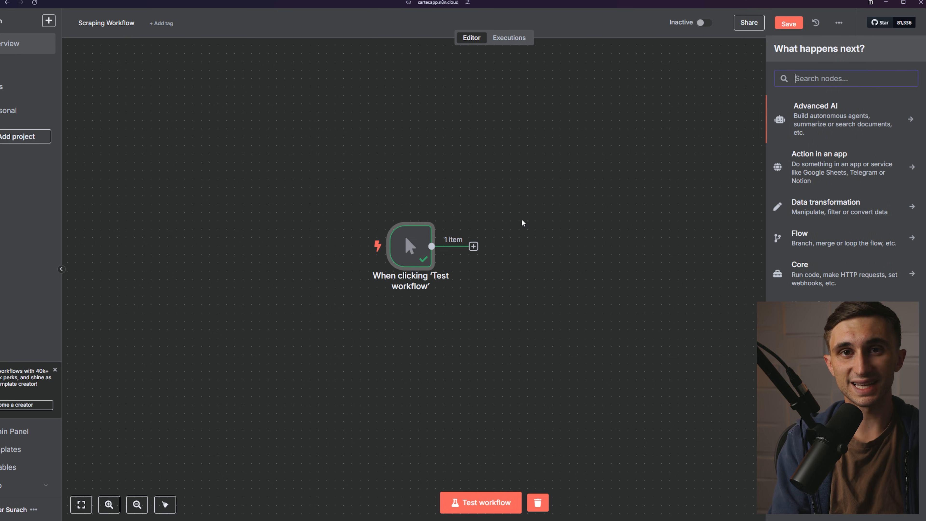
type("htt")
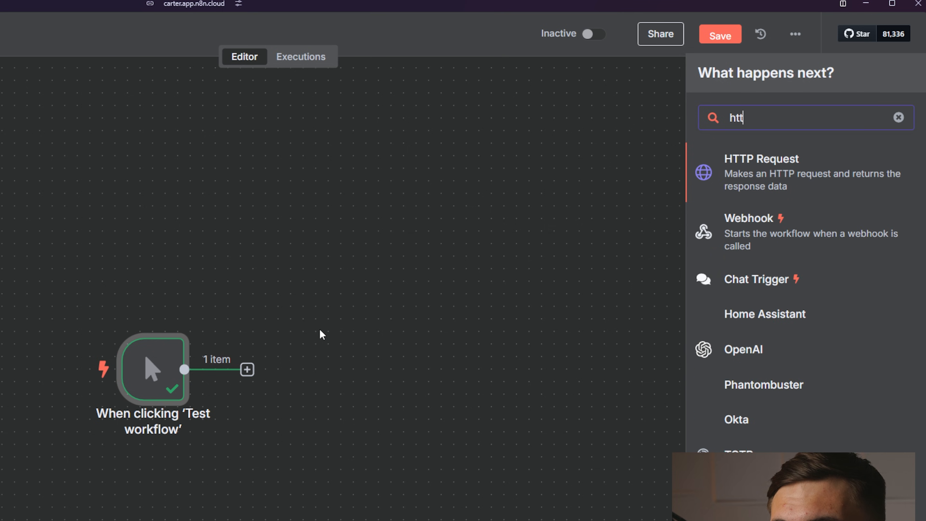
type("p")
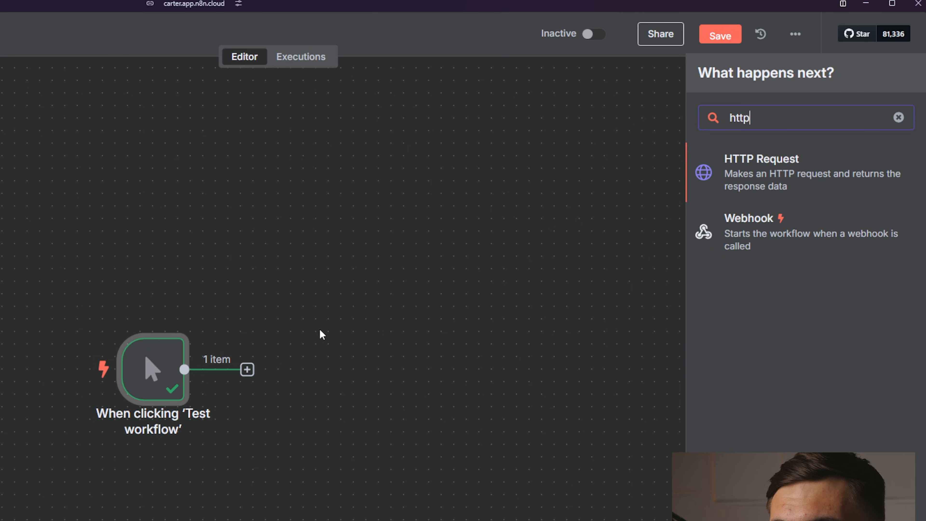
left_click(761, 171)
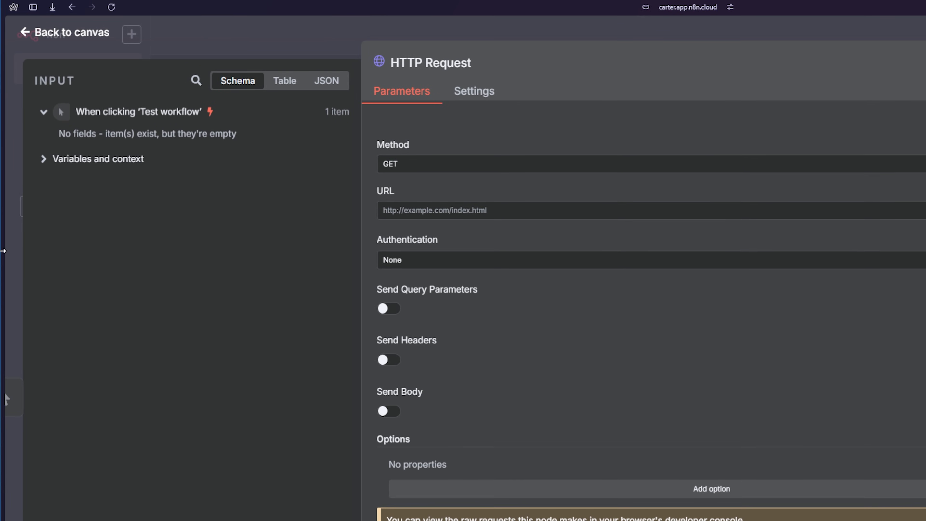
- Open firecrawl.dev in a new browser tab
mouse_move(26, 138)
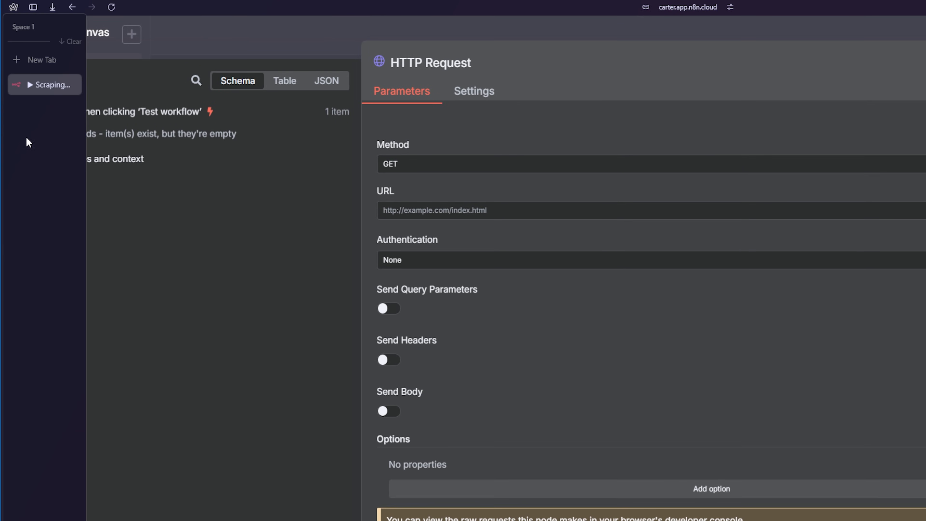
left_click(36, 60)
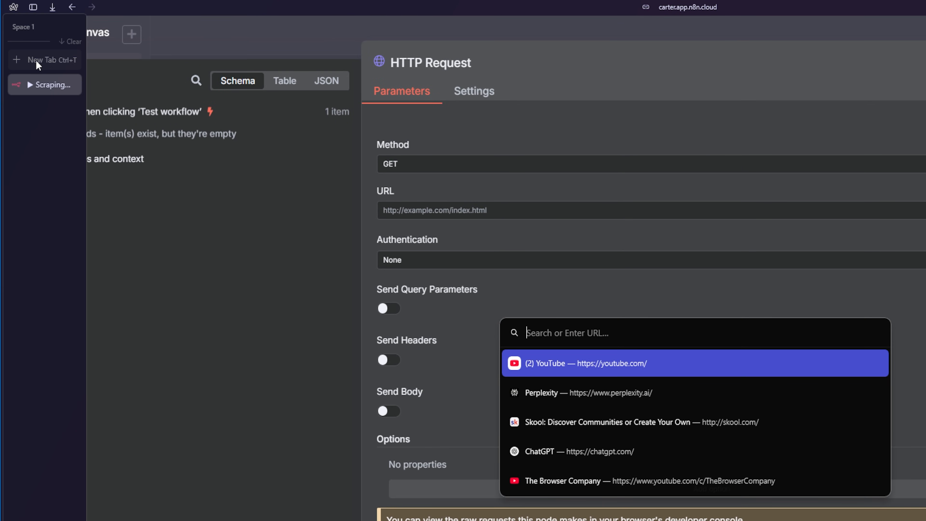
type("firecrawl")
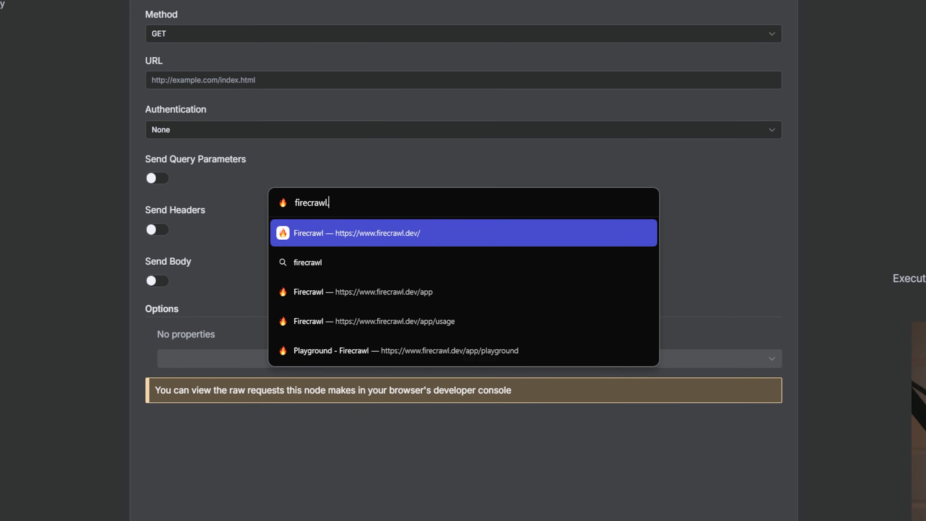
type(".dev")
key("Return")
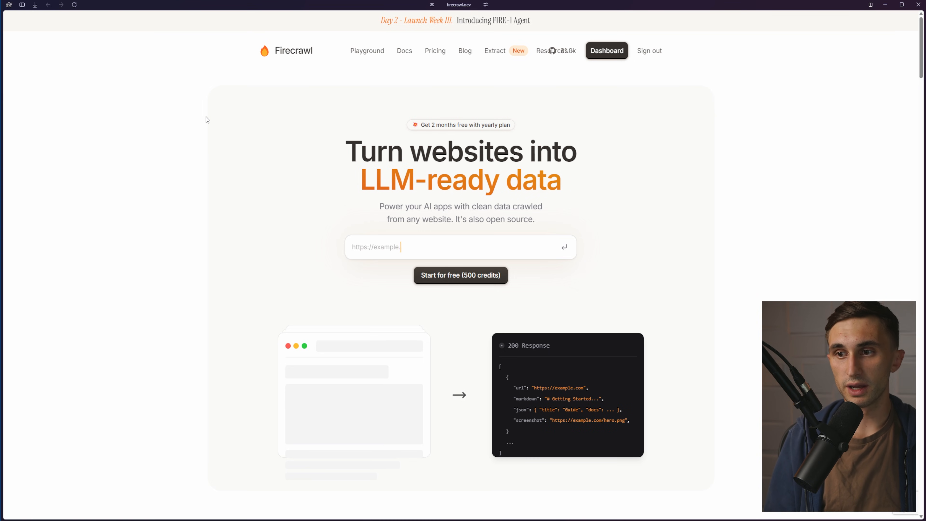
left_click(412, 251)
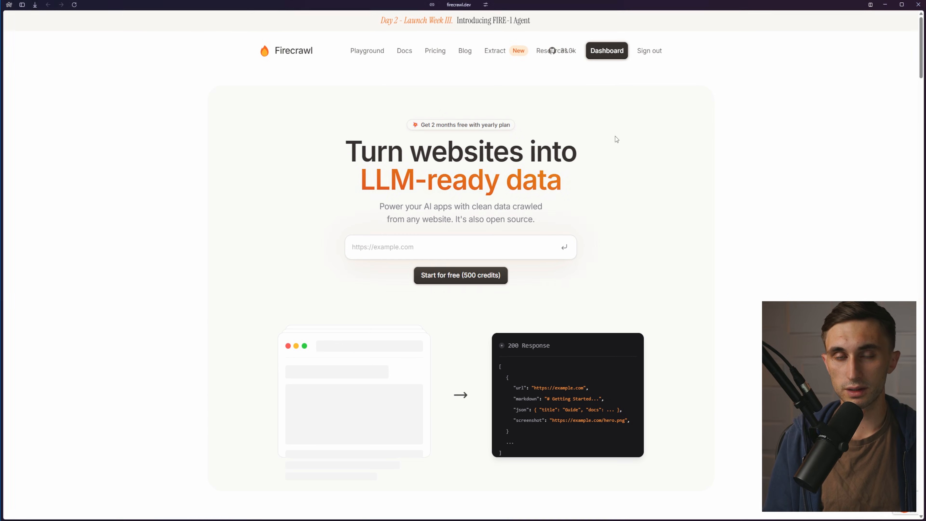
- Go to the Firecrawl dashboard and view the Playground's single URL scrape form
left_click(618, 51)
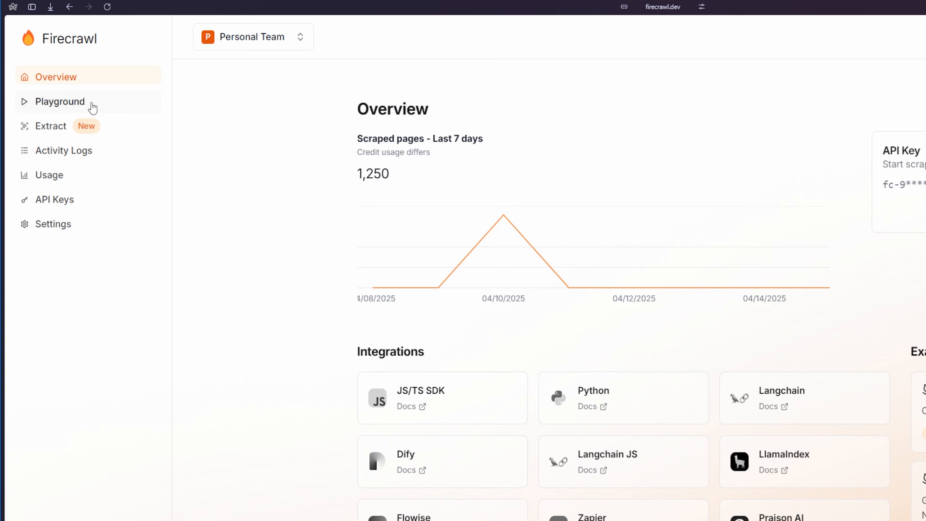
left_click(92, 104)
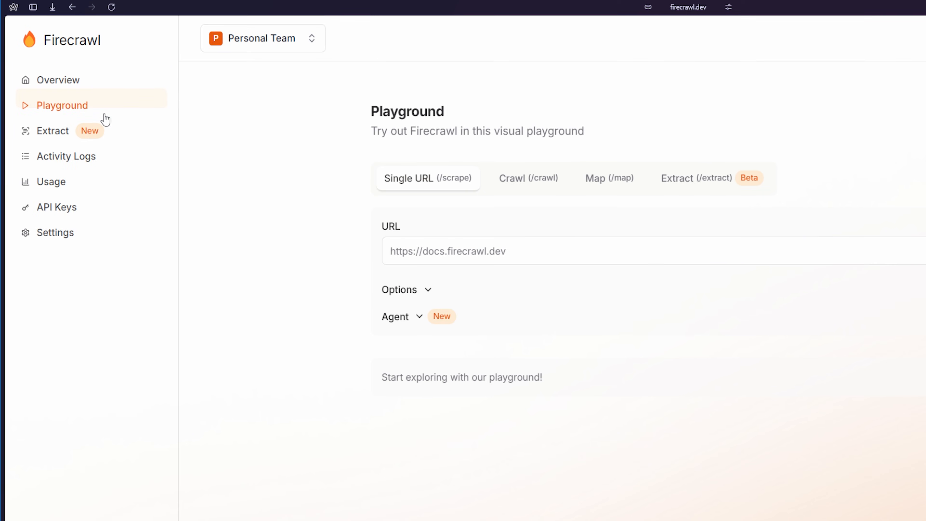
left_click(488, 244)
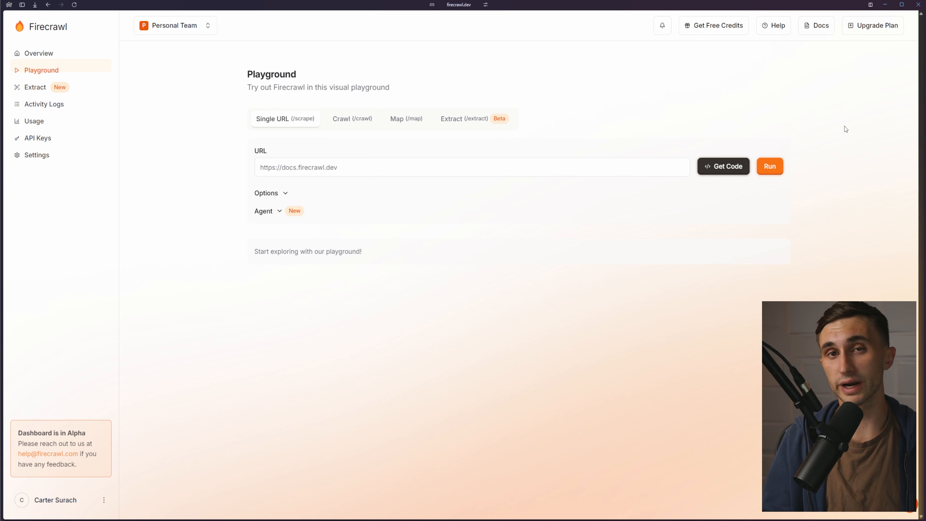
- Open the Scrape page of the Firecrawl docs and copy its cURL usage example for the /scrape endpoint
left_click(816, 25)
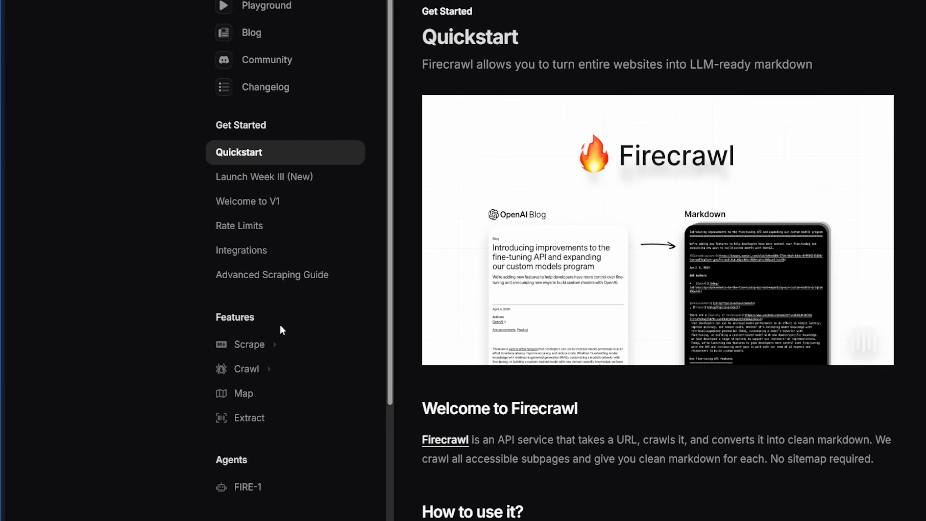
left_click(264, 348)
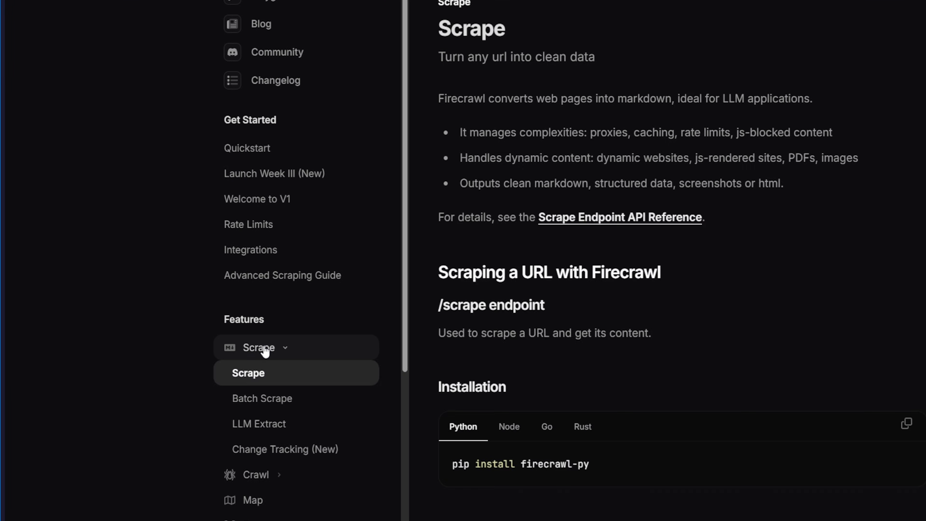
scroll(465, 205, "down", 5)
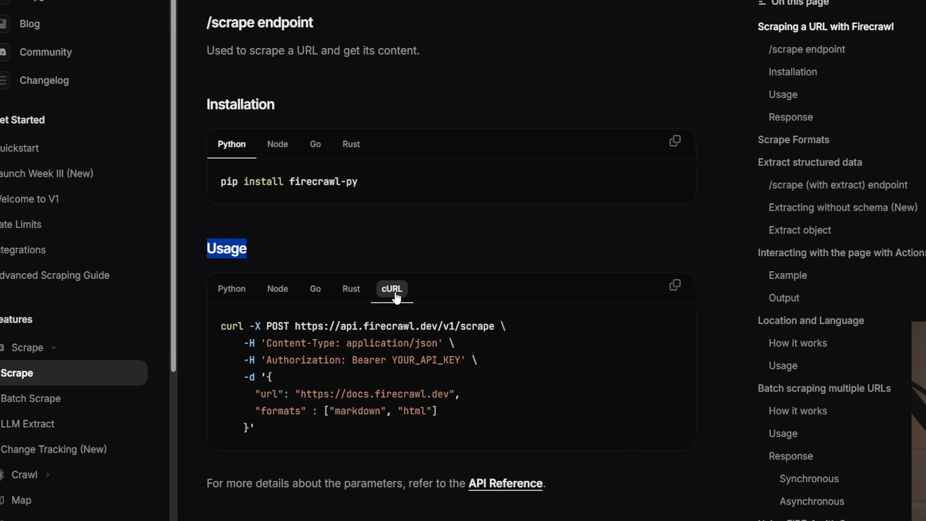
left_click(677, 287)
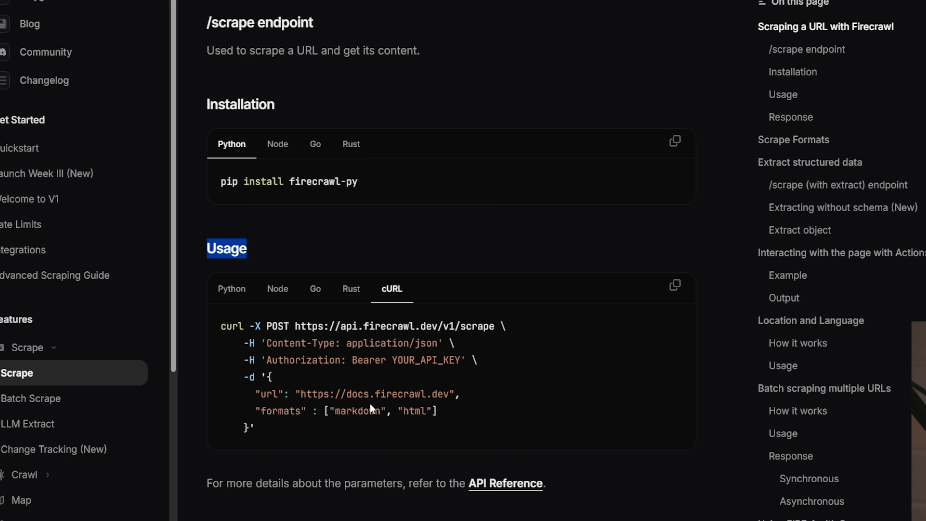
left_click(640, 269)
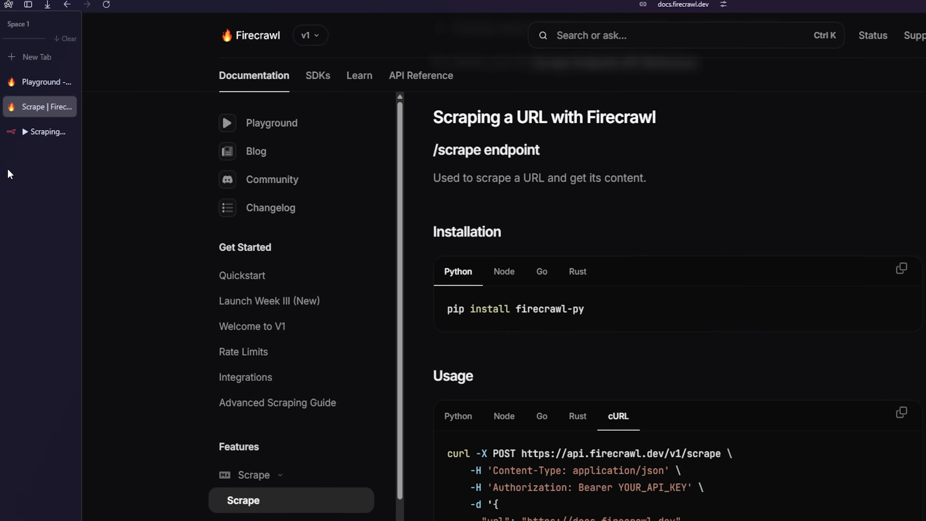
- Return to the n8n workflow and import the copied cURL command into the HTTP Request node
left_click(41, 134)
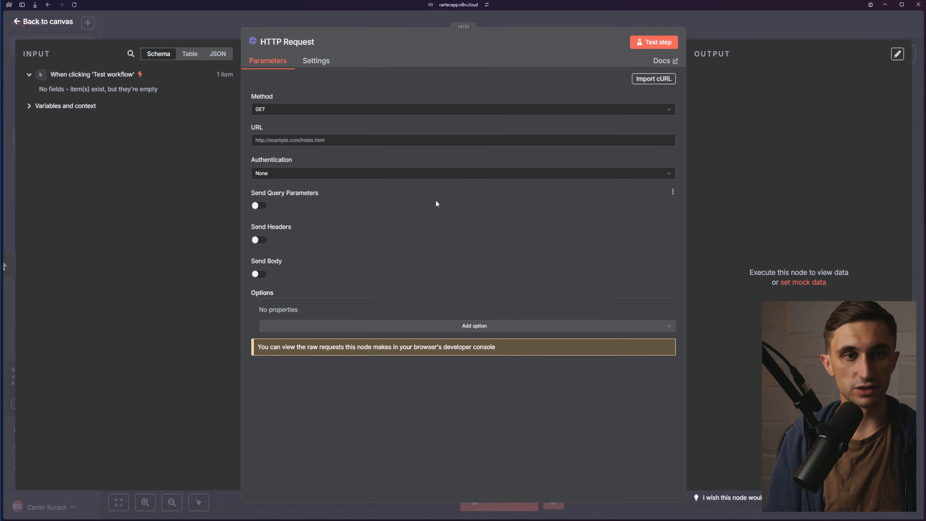
left_click(653, 78)
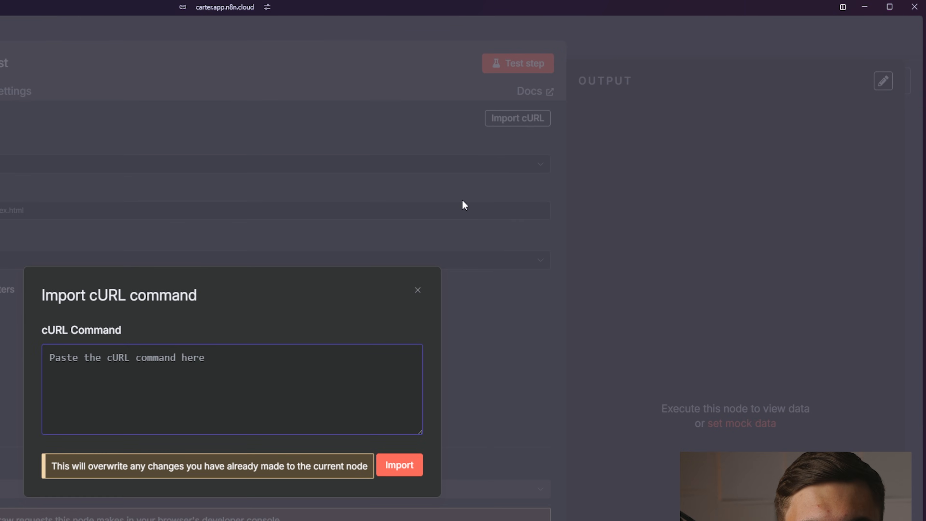
key("ctrl+v")
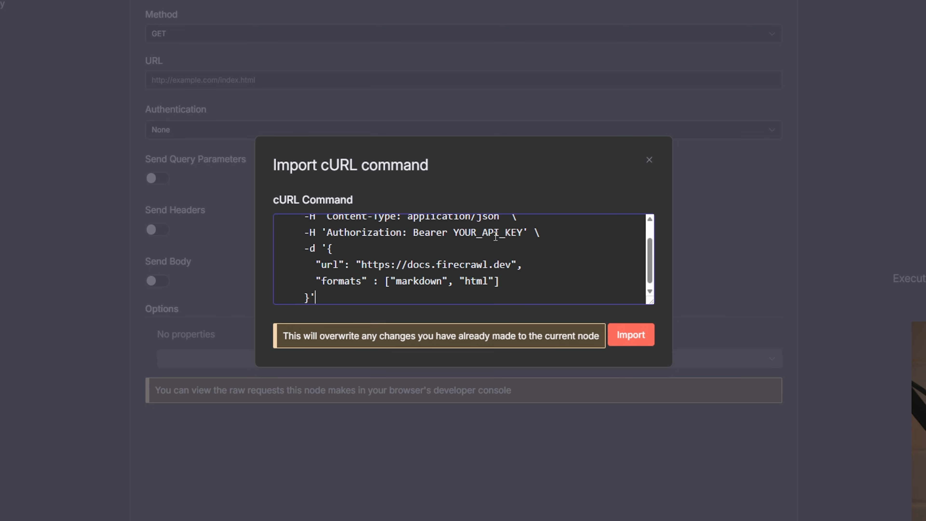
left_click(625, 339)
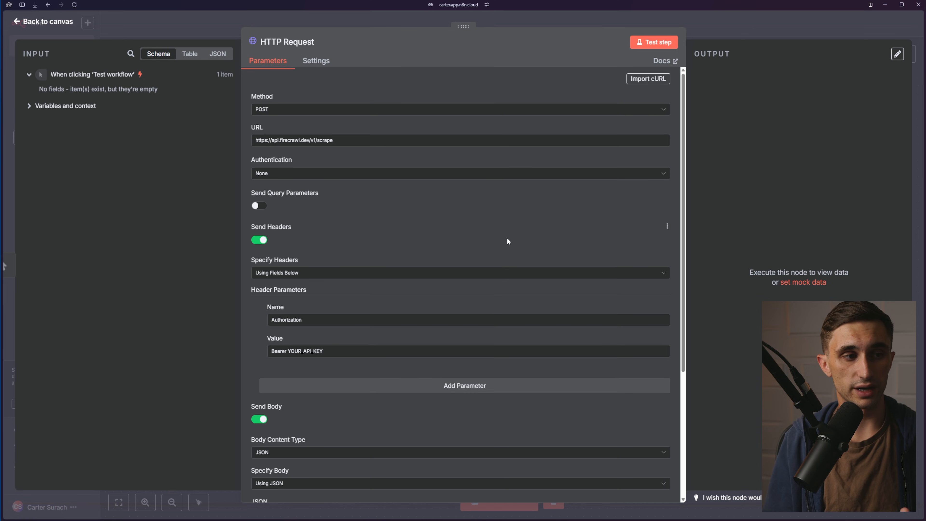
- Examine the url and formats entries in the HTTP Request node's JSON body
scroll(453, 220, "down", 5)
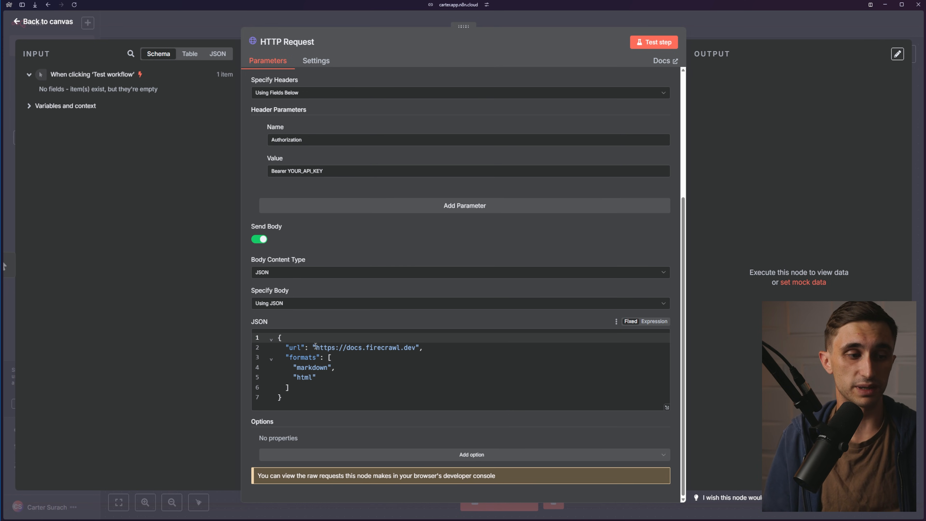
left_click_drag(315, 348, 415, 347)
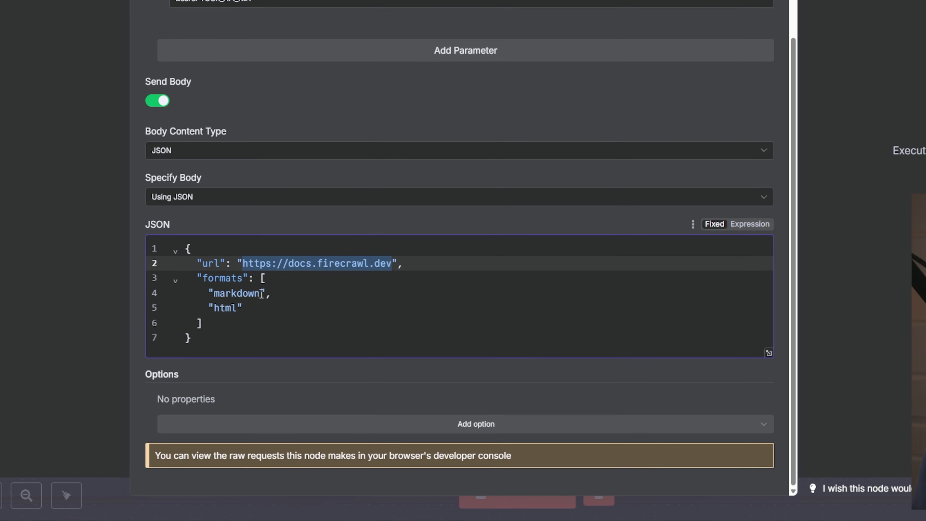
left_click_drag(262, 294, 214, 309)
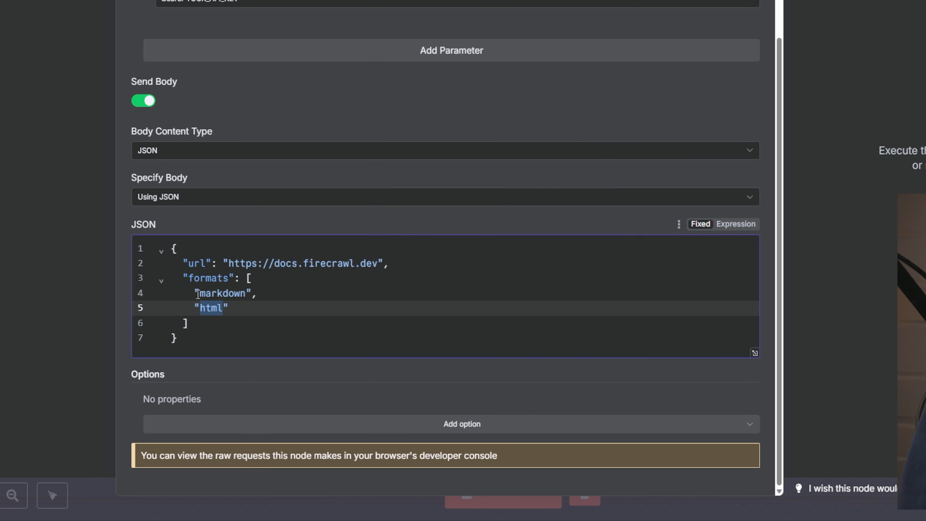
left_click_drag(214, 294, 265, 294)
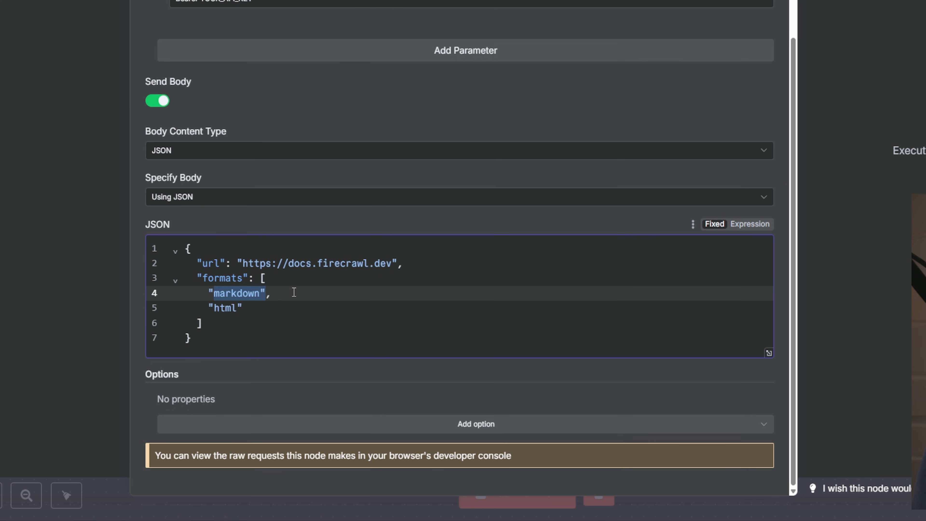
left_click_drag(259, 294, 218, 295)
- Remove the Authorization header parameter from the HTTP Request node
scroll(330, 206, "up", 5)
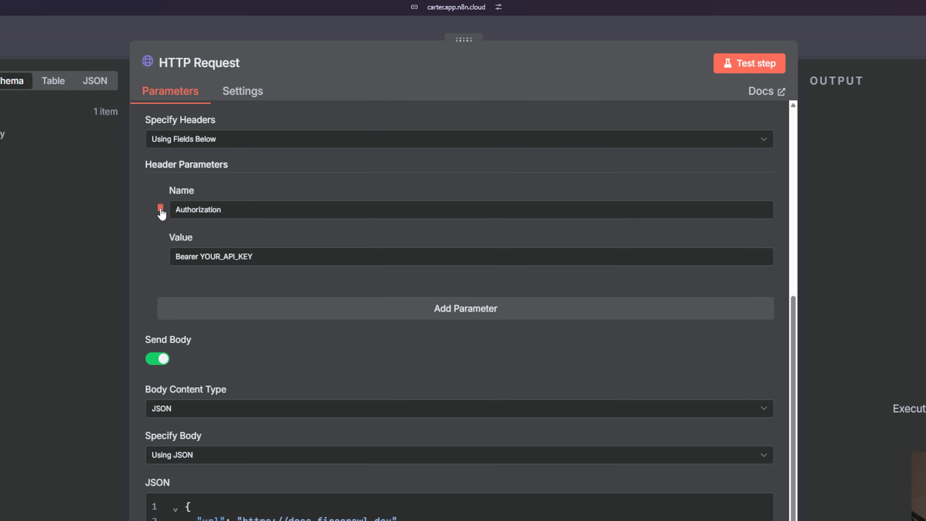
left_click(160, 210)
- Set the HTTP Request node's authentication to Generic Credential Type with Header Auth as the generic auth type
scroll(240, 207, "up", 7)
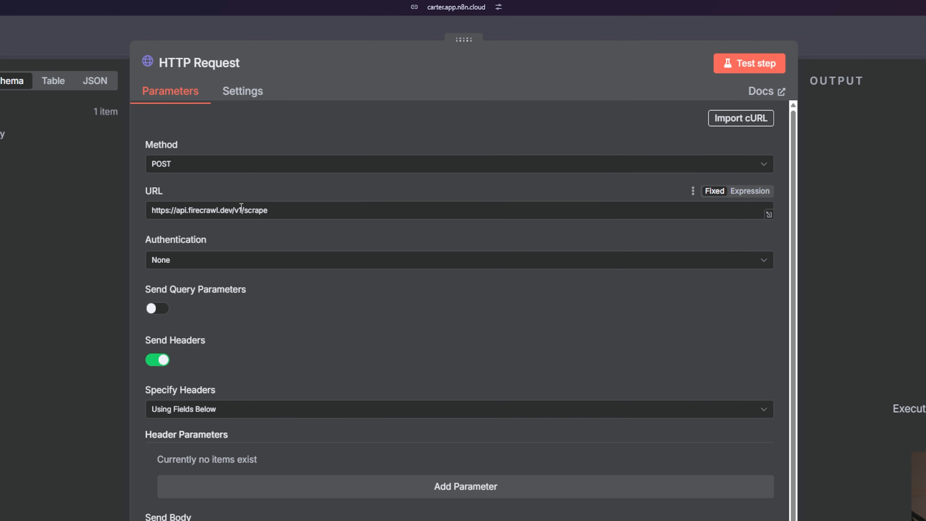
left_click_drag(208, 242, 140, 238)
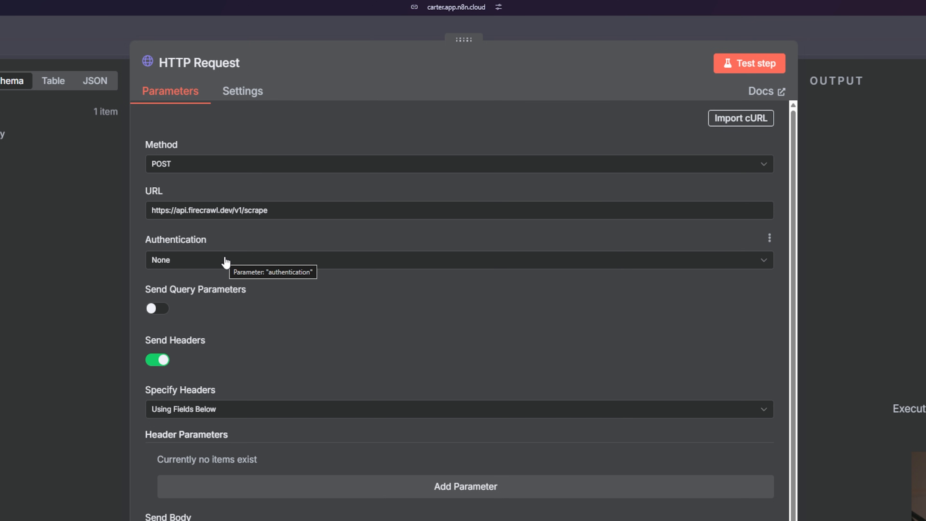
left_click(215, 265)
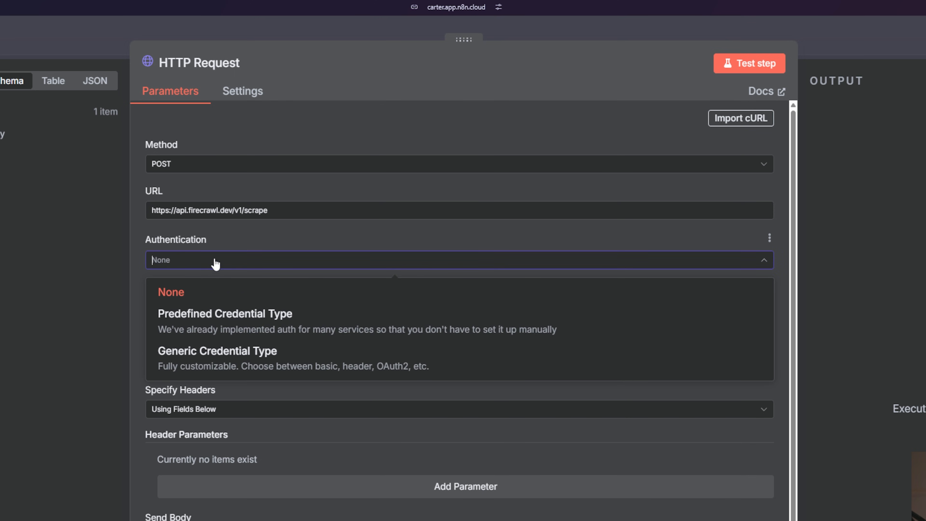
left_click(225, 356)
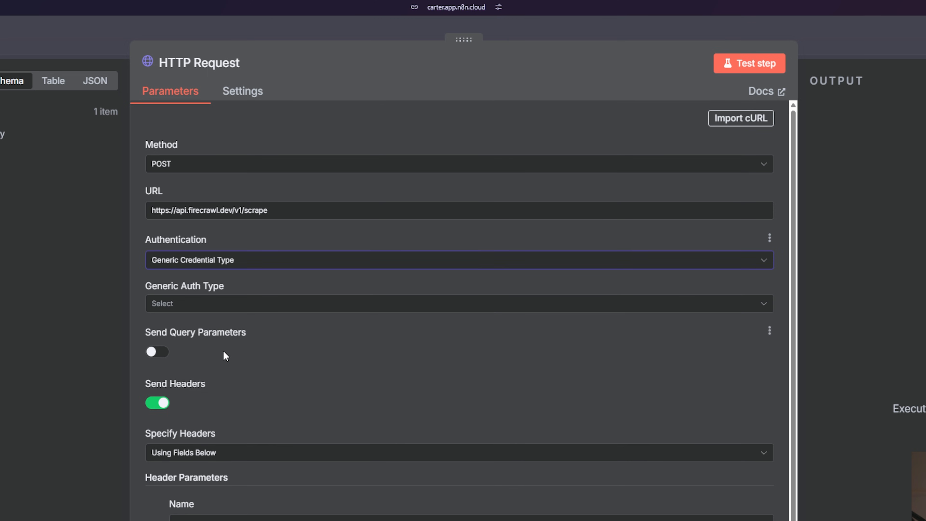
left_click_drag(146, 290, 229, 291)
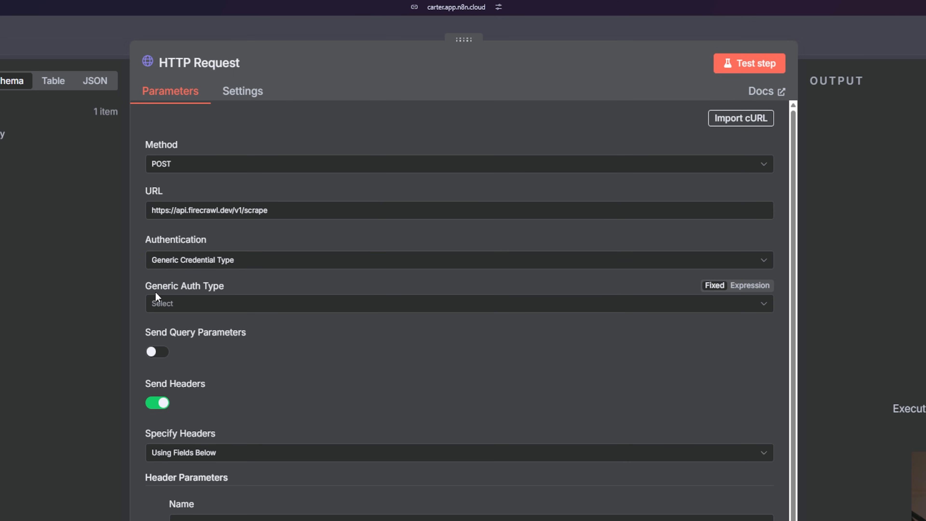
left_click(215, 306)
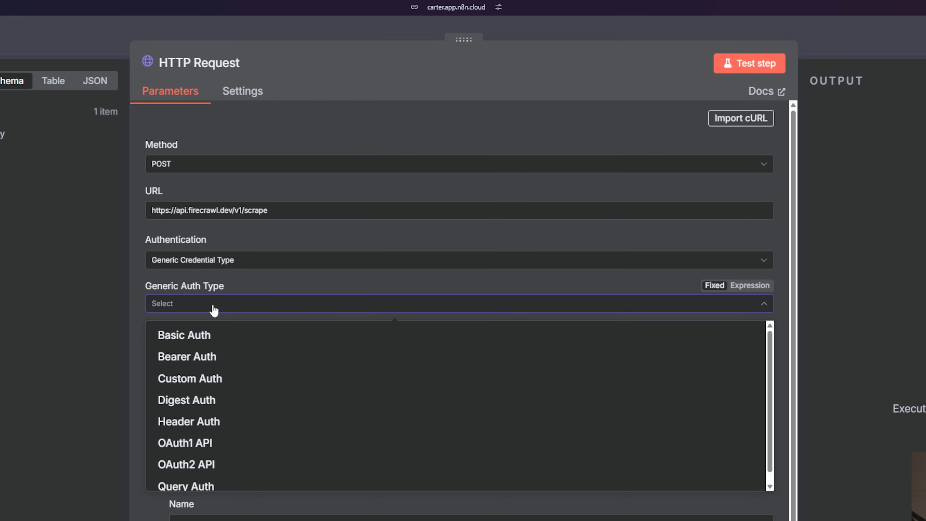
left_click(217, 423)
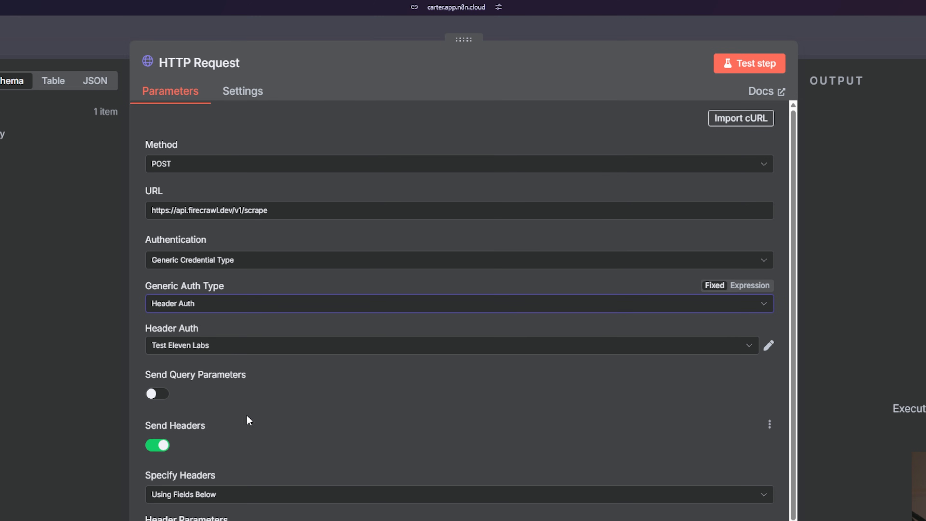
- Create a new Header Auth credential with the name Authorization and start its value with "Bearer " including the trailing space
left_click(291, 351)
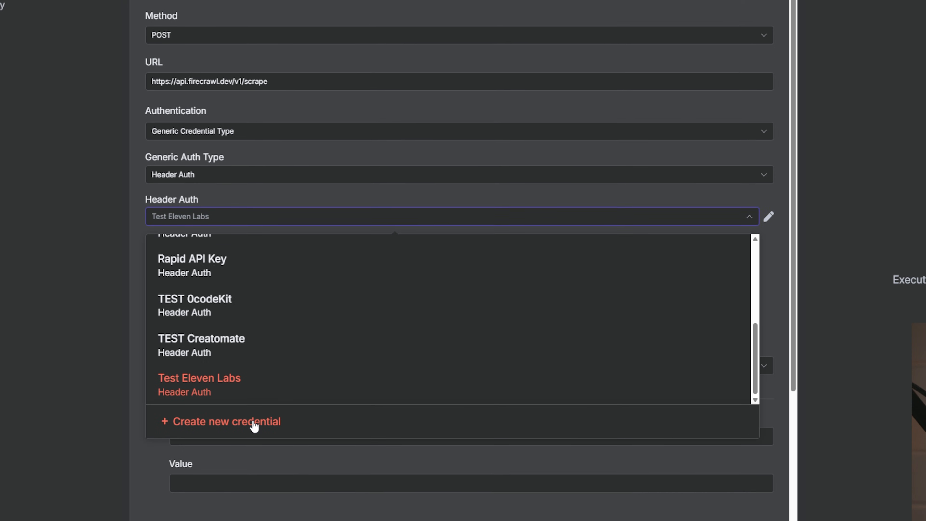
left_click(255, 423)
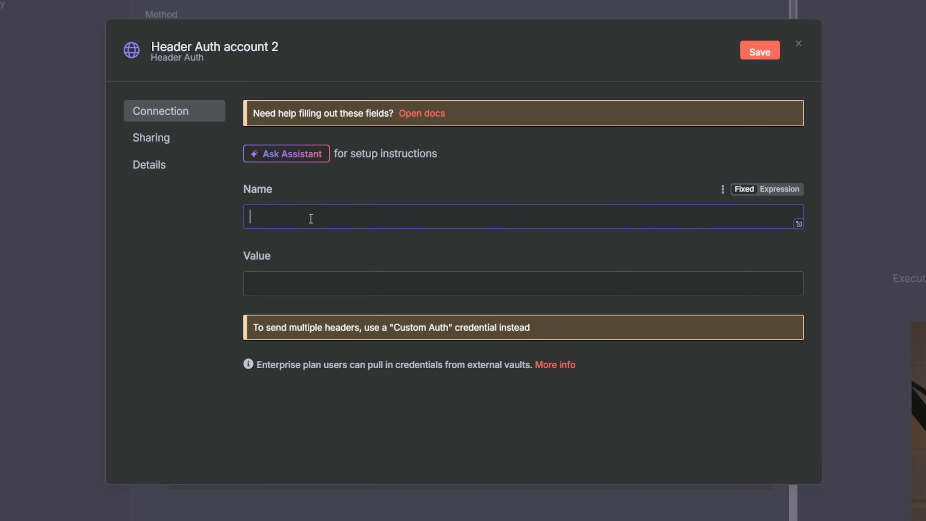
type("Authorization")
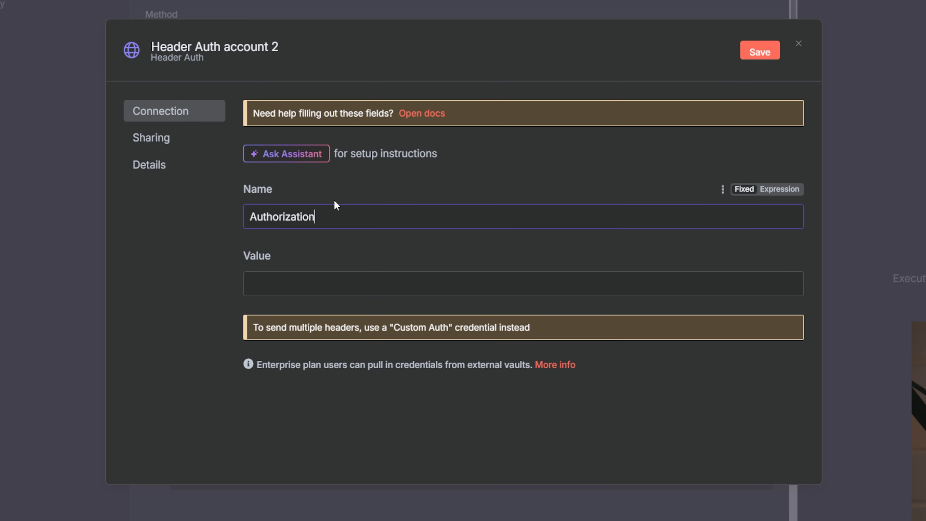
left_click(331, 275)
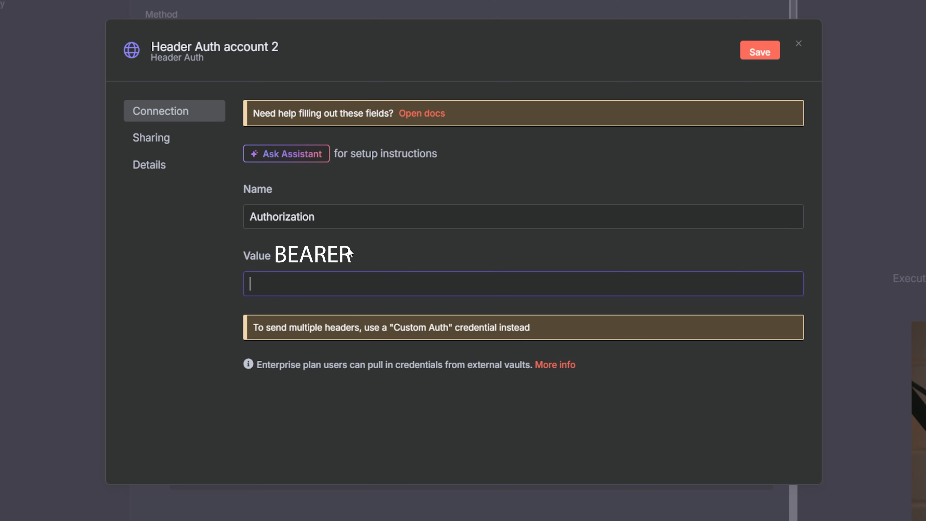
type("Bearer")
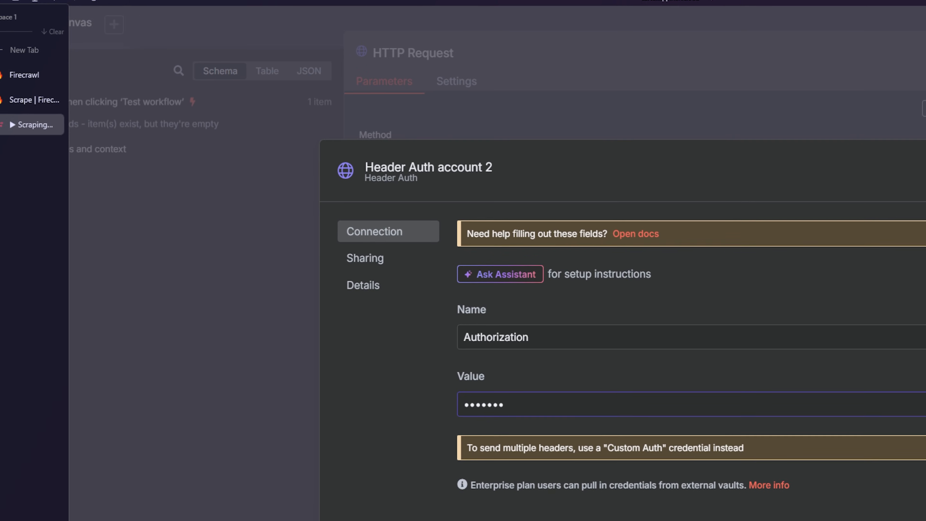
- Copy the API key from the Firecrawl dashboard and paste it after Bearer in the n8n credential's value
left_click(46, 95)
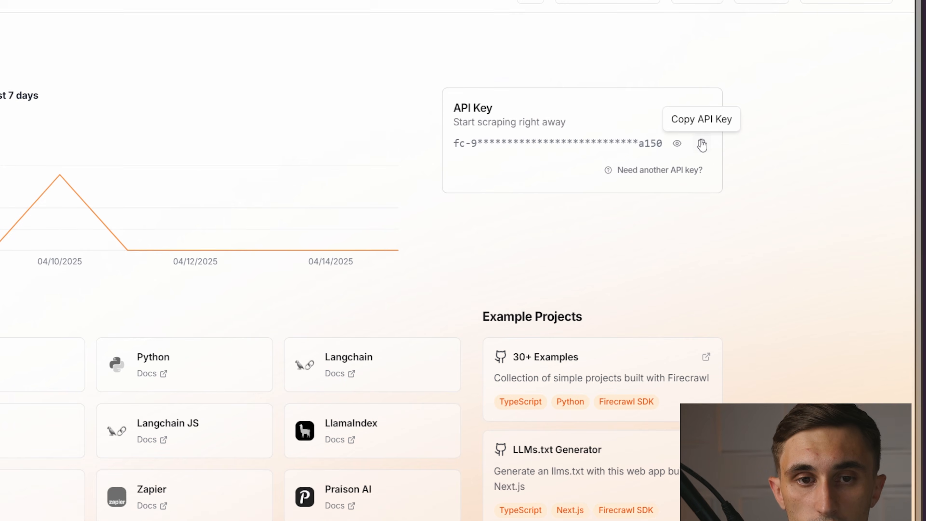
left_click(702, 144)
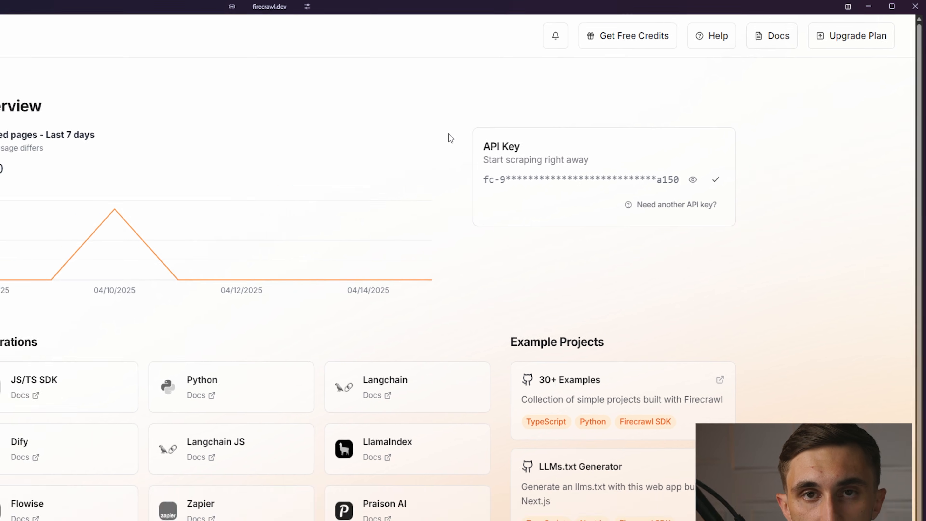
left_click(28, 90)
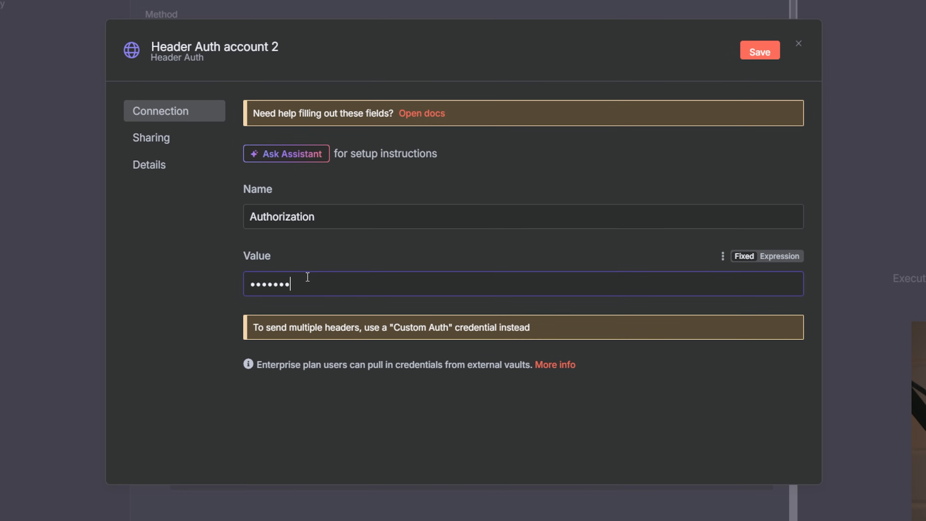
key("ctrl+v")
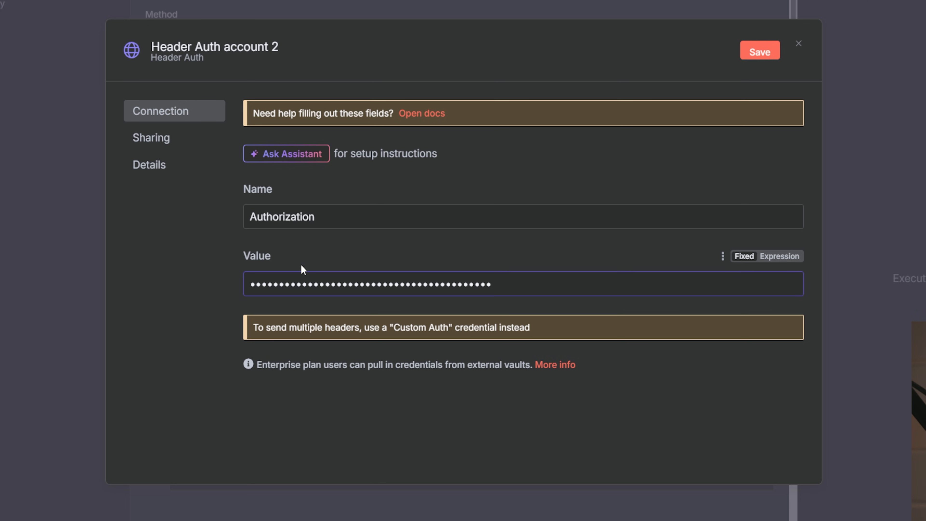
left_click(346, 184)
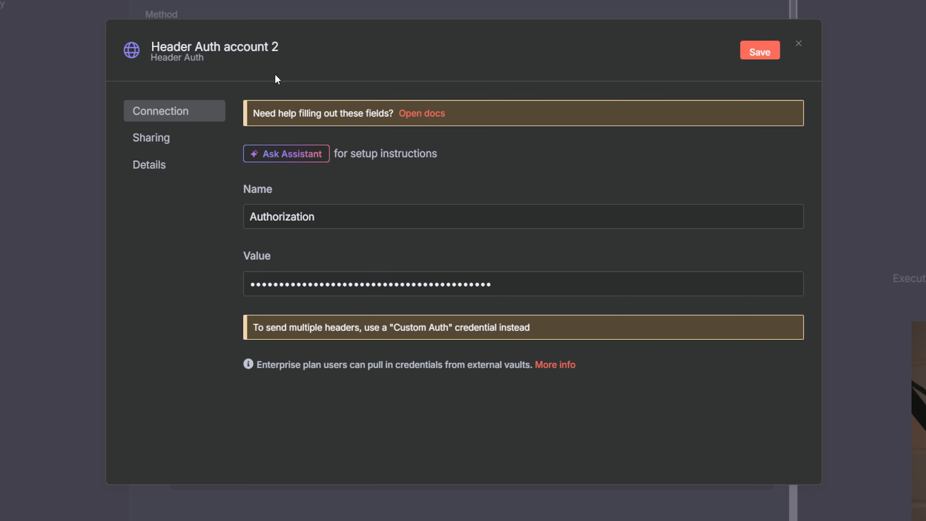
- Rename the credential to Firecrawl Tutorial, save it, and select it as the HTTP Request node's header auth
left_click(287, 46)
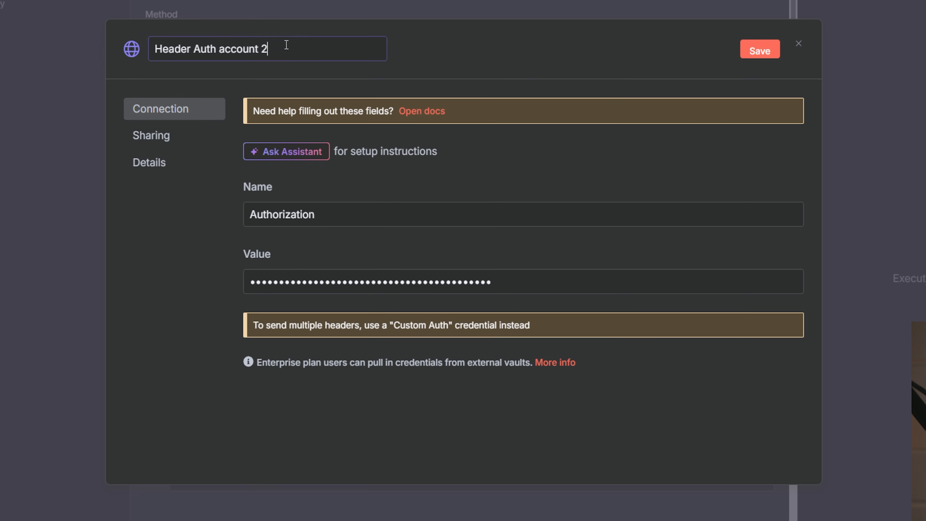
left_click_drag(285, 46, 162, 54)
type("F")
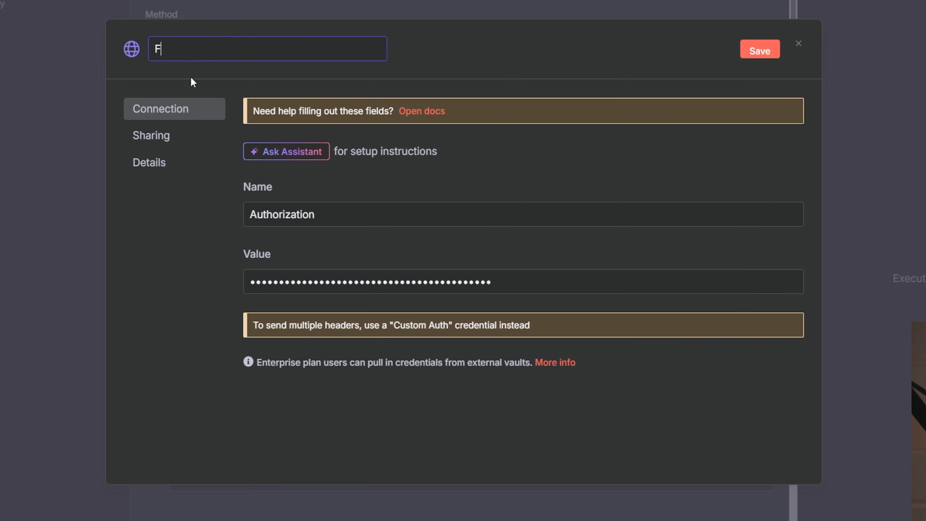
type("irecrawl Tutorial")
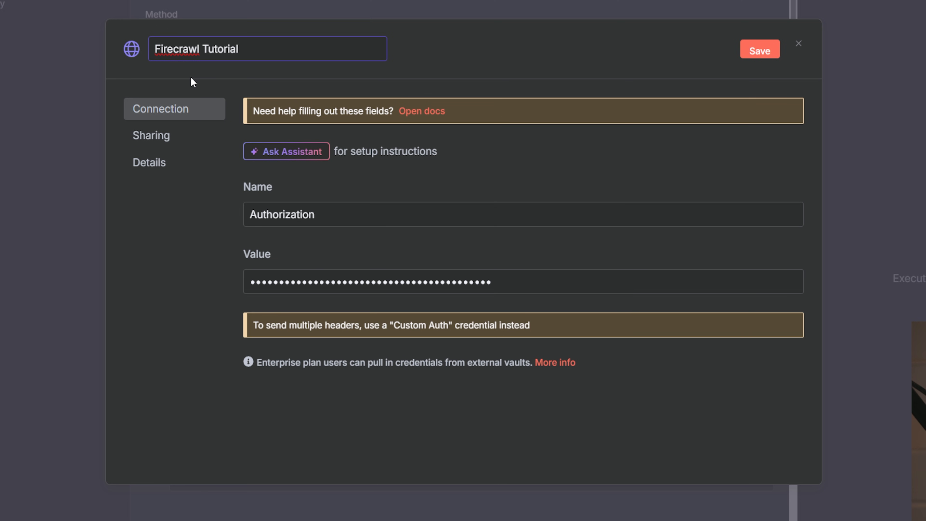
left_click(741, 50)
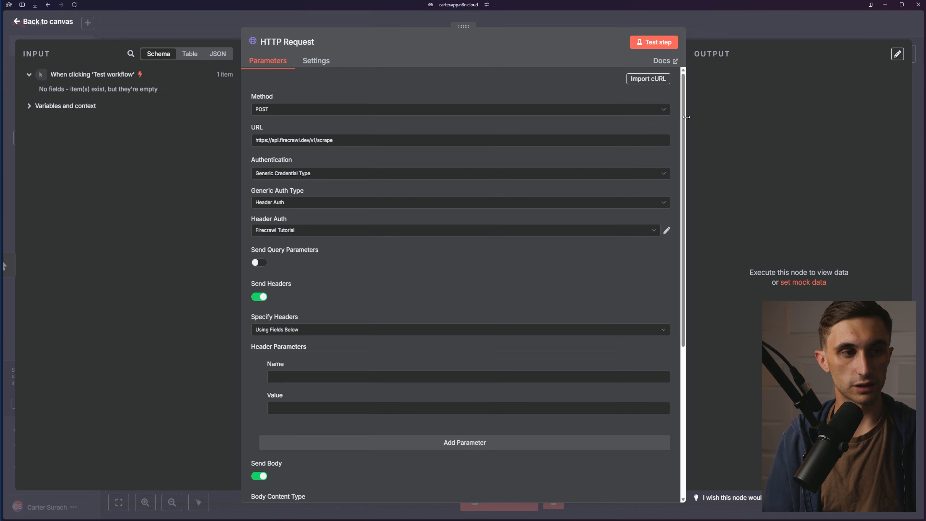
left_click(299, 235)
left_click(284, 255)
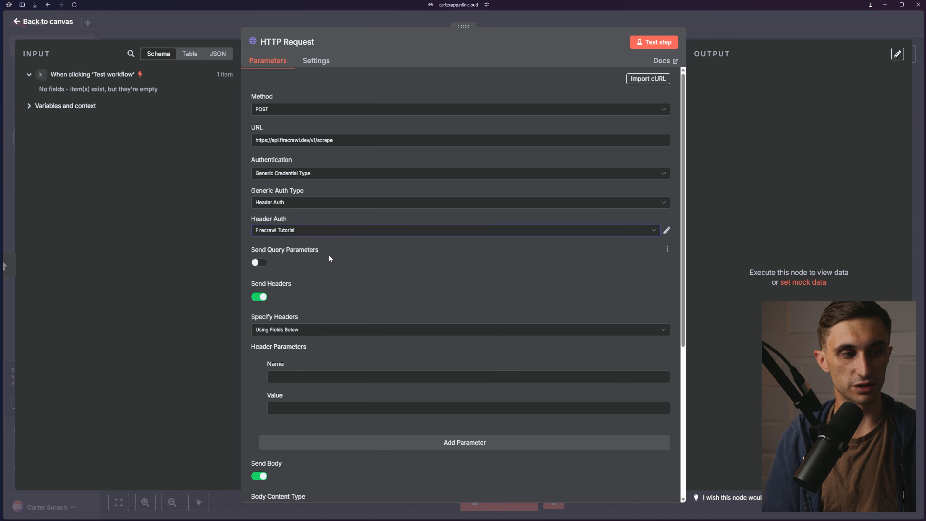
- Remove the html entry from the formats list in the JSON body, keeping only markdown
scroll(330, 254, "down", 5)
left_click_drag(316, 349, 411, 351)
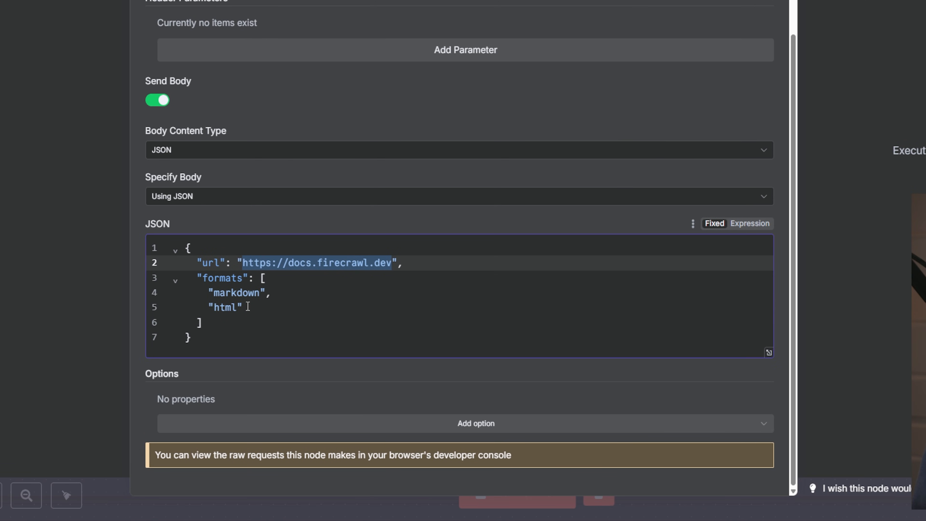
double_click(203, 281)
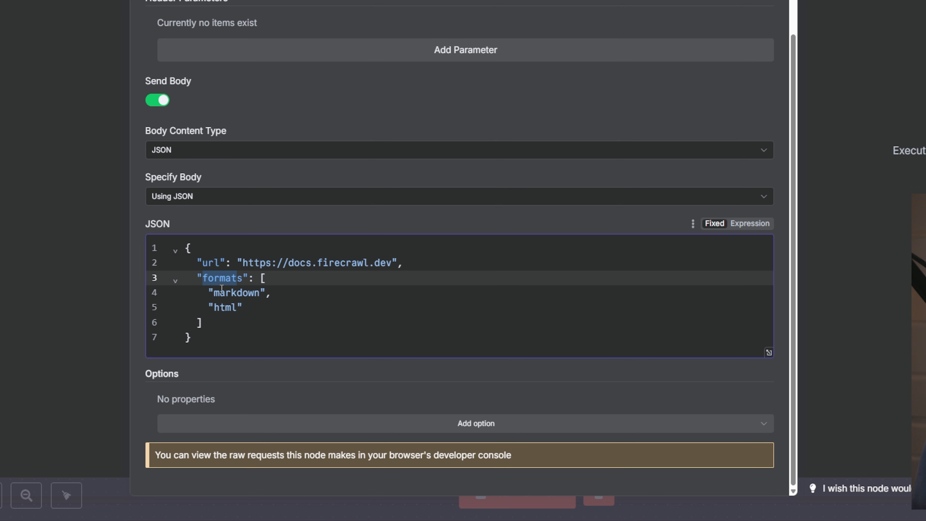
double_click(215, 292)
double_click(215, 307)
left_click_drag(287, 304, 270, 295)
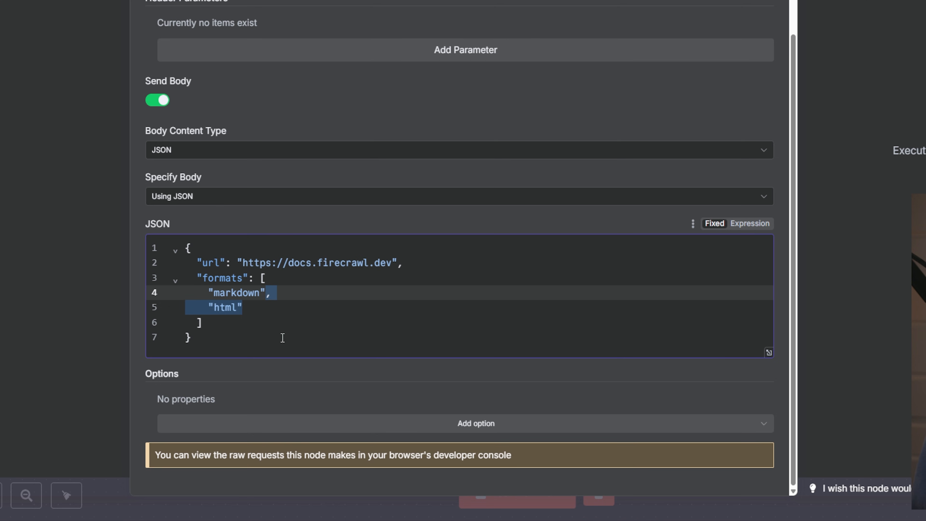
key("BackSpace")
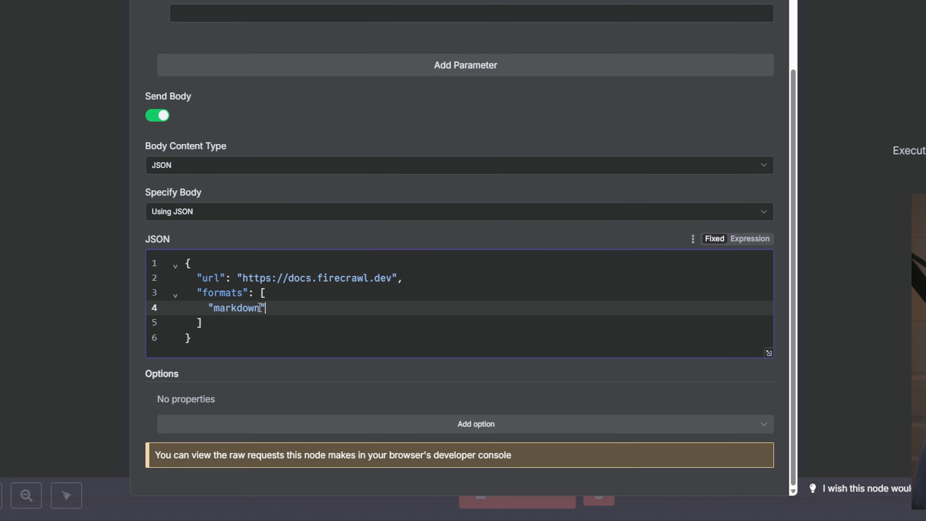
left_click_drag(259, 307, 212, 309)
key("End")
left_click_drag(240, 280, 390, 277)
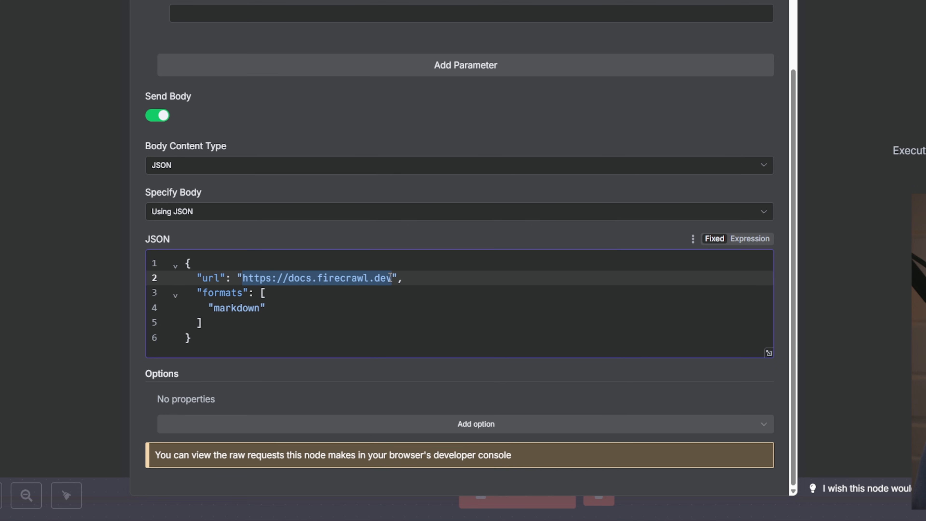
left_click(385, 242)
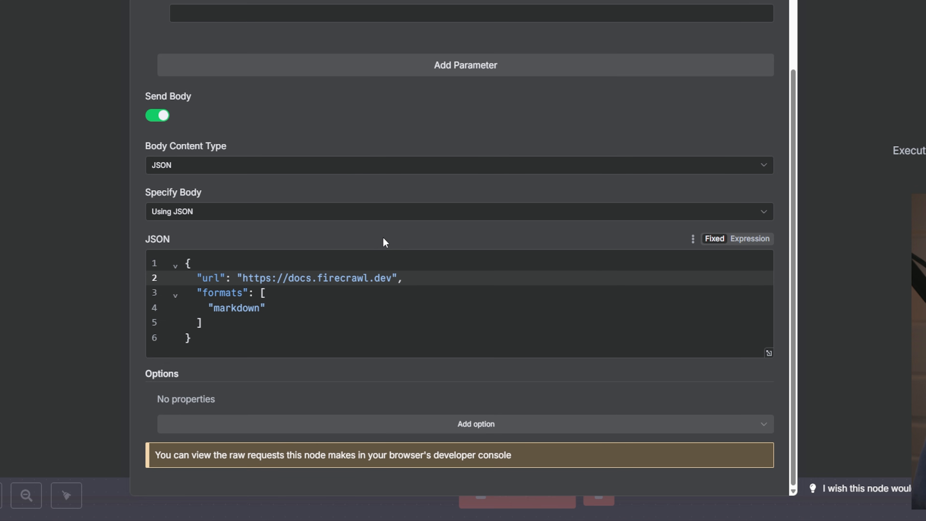
- Fill the empty header parameter with the name Content-Type and value application/json, and return to the workflow canvas
scroll(269, 139, "up", 5)
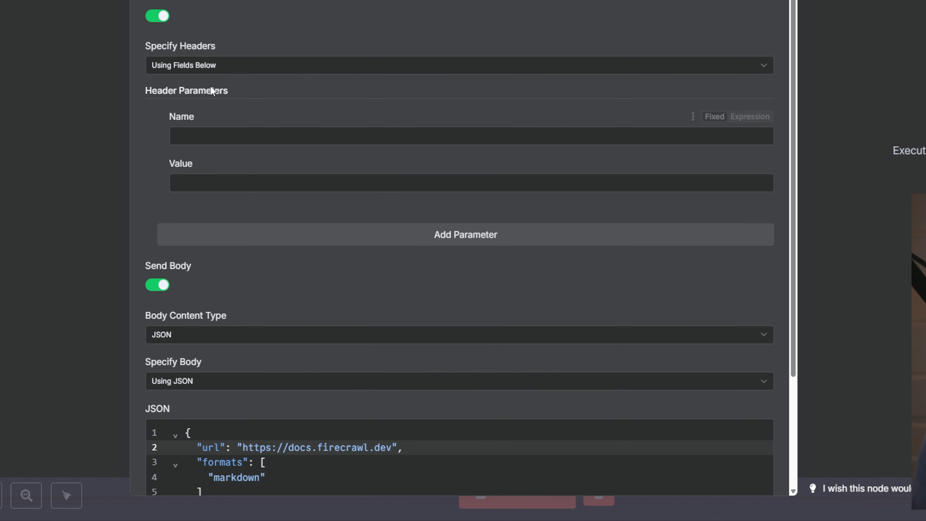
left_click(230, 99)
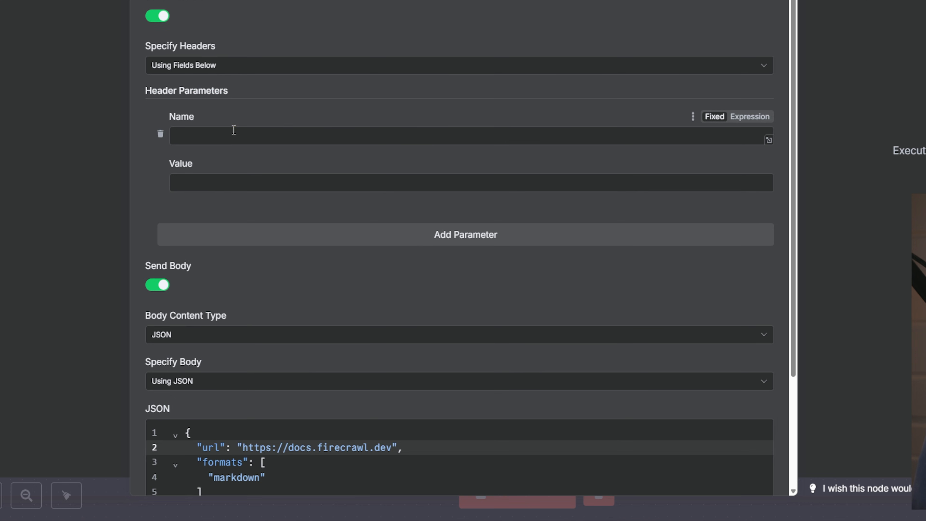
key("ctrl+v")
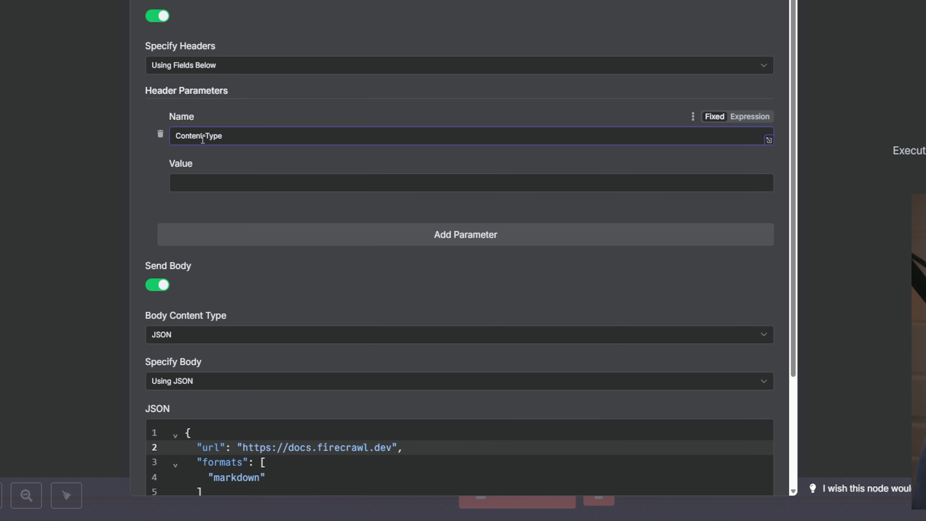
left_click_drag(223, 137, 161, 136)
left_click(237, 175)
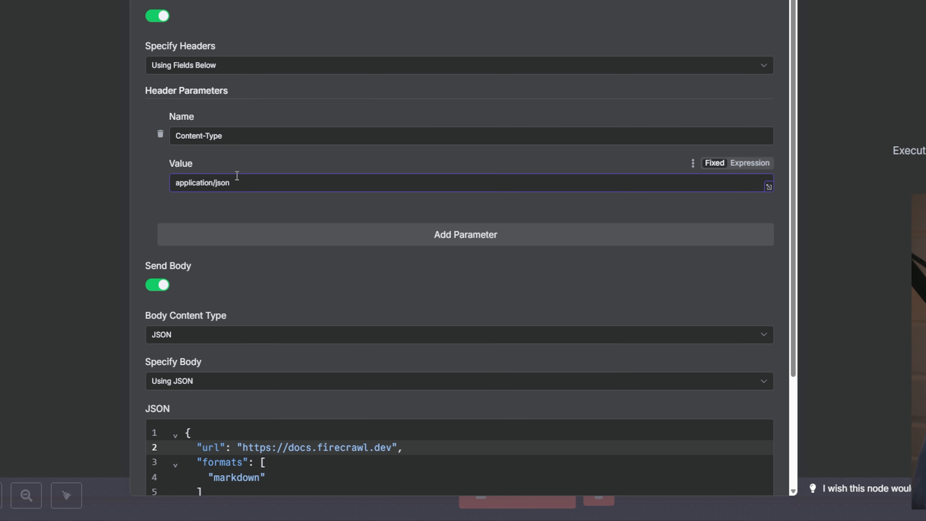
left_click_drag(254, 180, 167, 183)
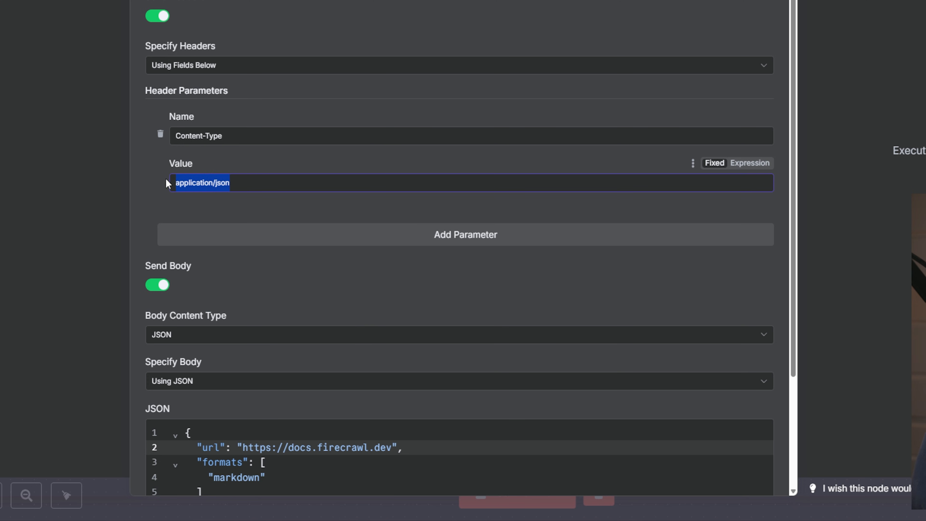
left_click(230, 170)
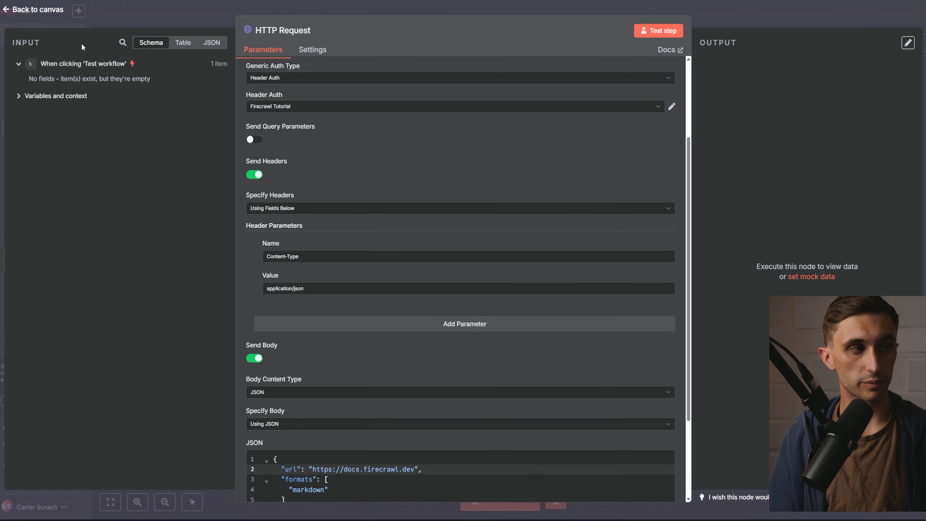
left_click(48, 22)
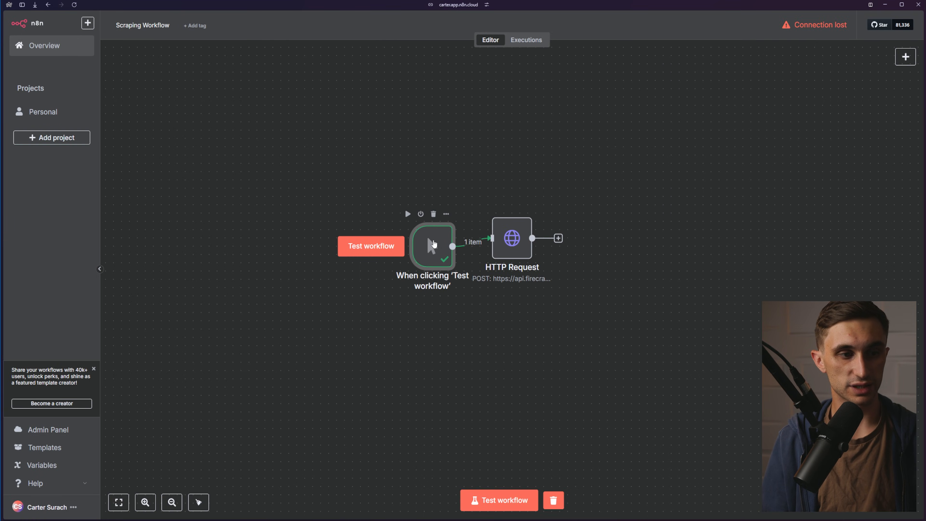
- Move the trigger node level with the HTTP Request node and run a test of the workflow
left_click_drag(432, 243, 424, 242)
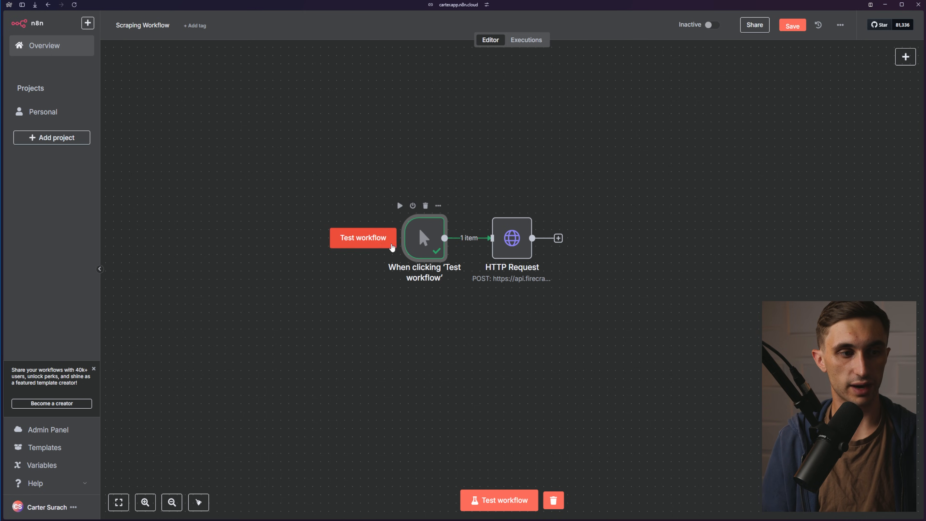
left_click(378, 242)
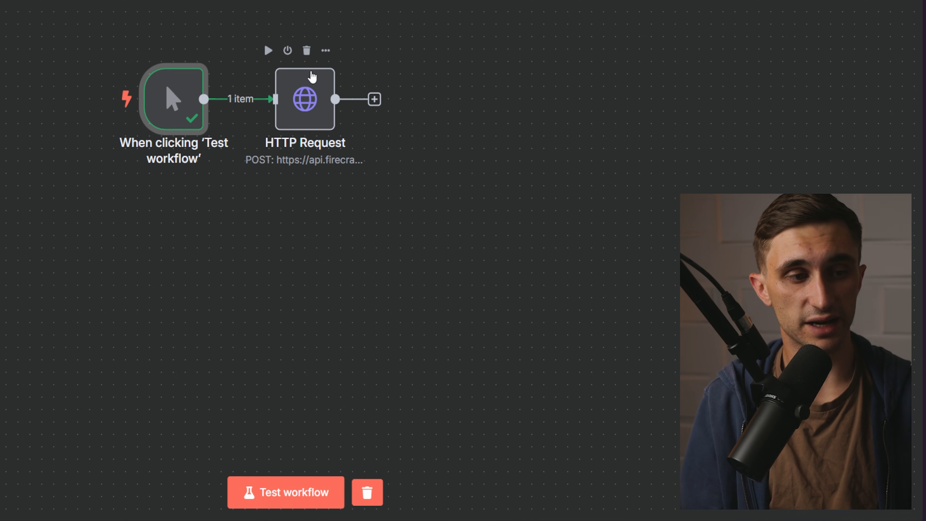
left_click(314, 228)
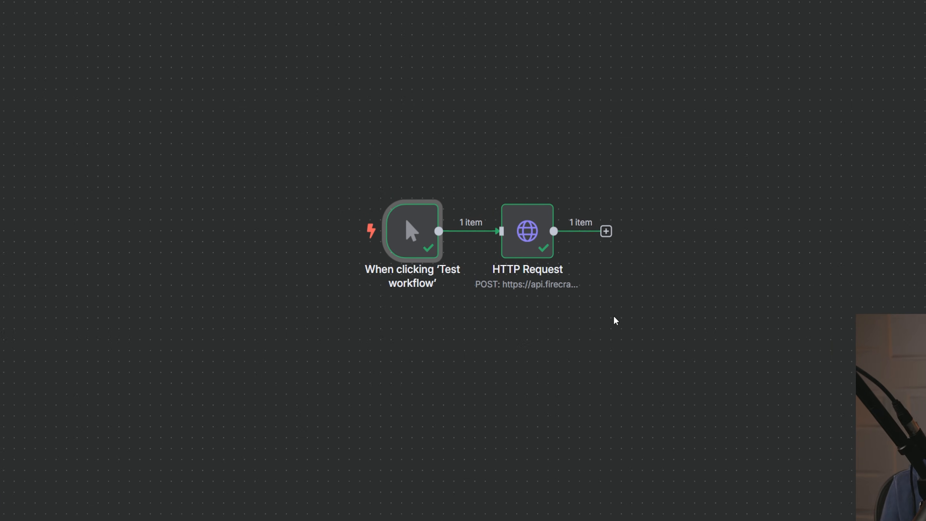
left_click(517, 249)
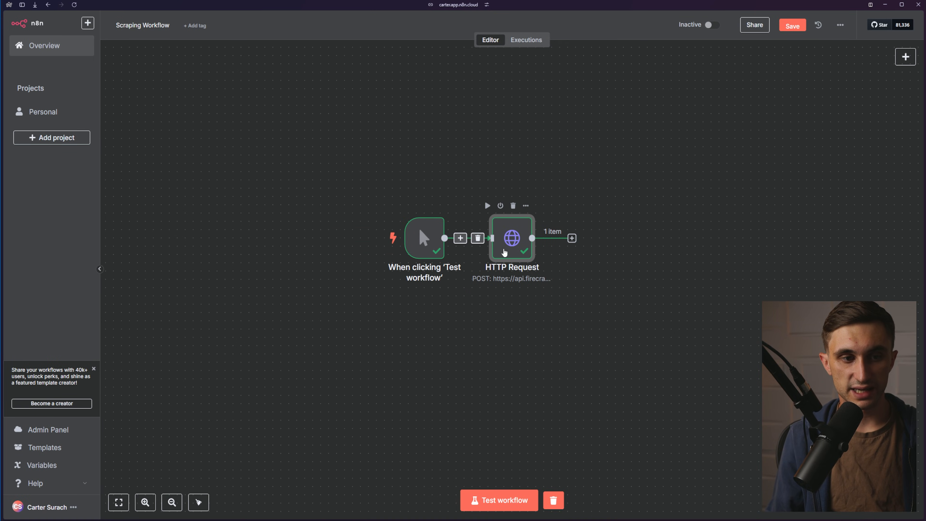
left_click(563, 273)
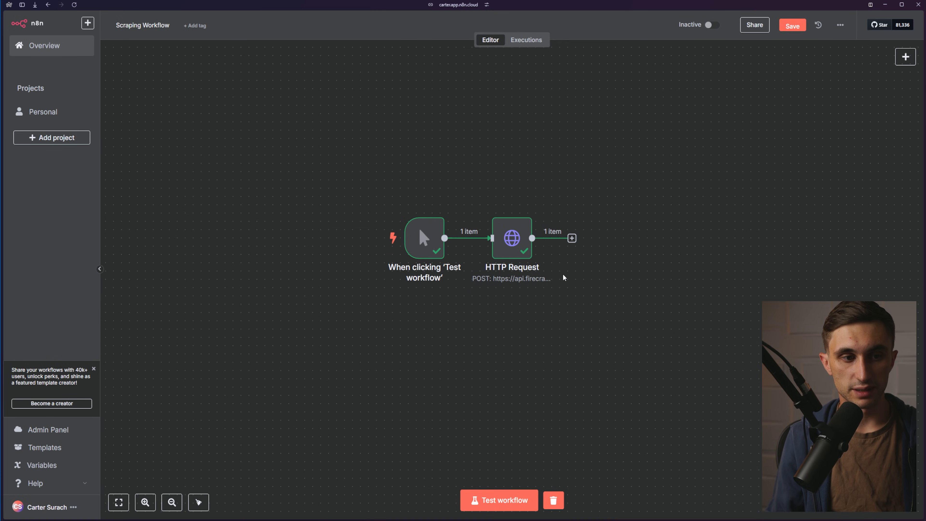
- Open the HTTP Request node and examine its input and the success, data and markdown fields of its JSON output
double_click(522, 240)
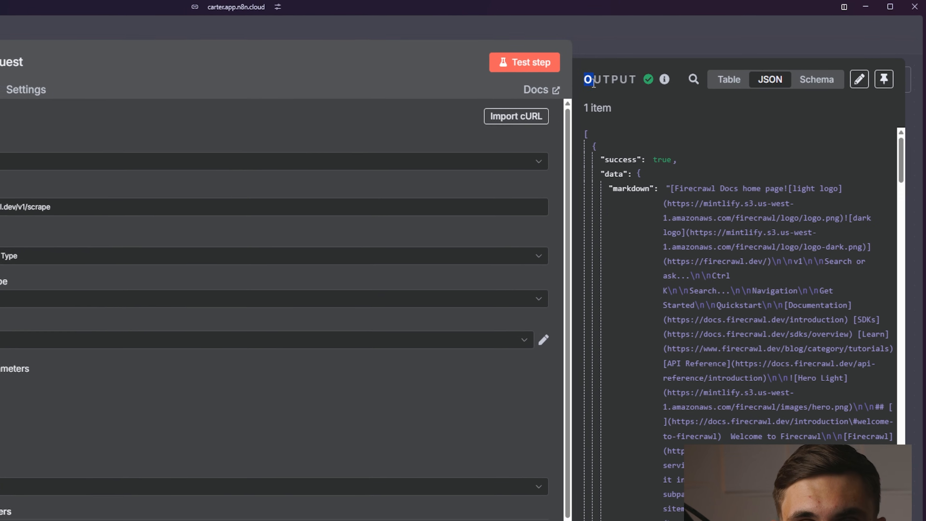
left_click_drag(693, 54, 727, 58)
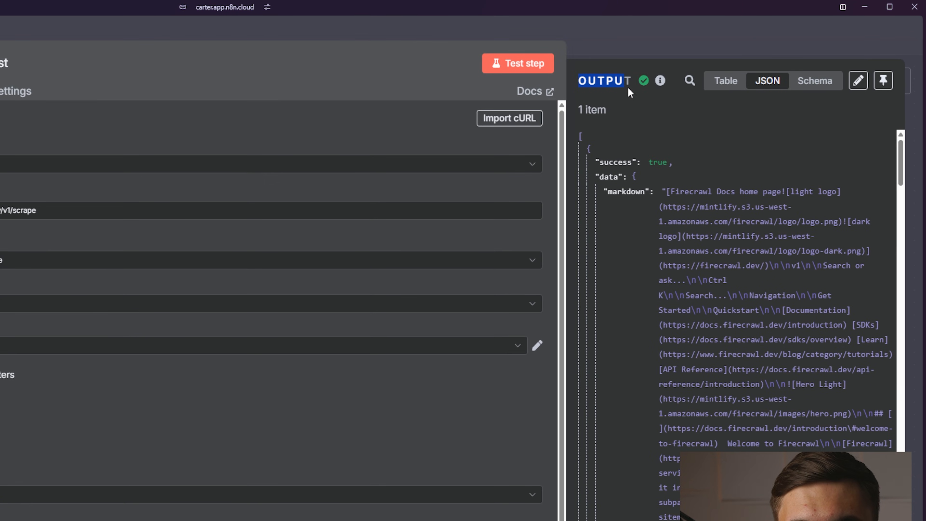
left_click_drag(629, 89, 639, 93)
left_click(646, 116)
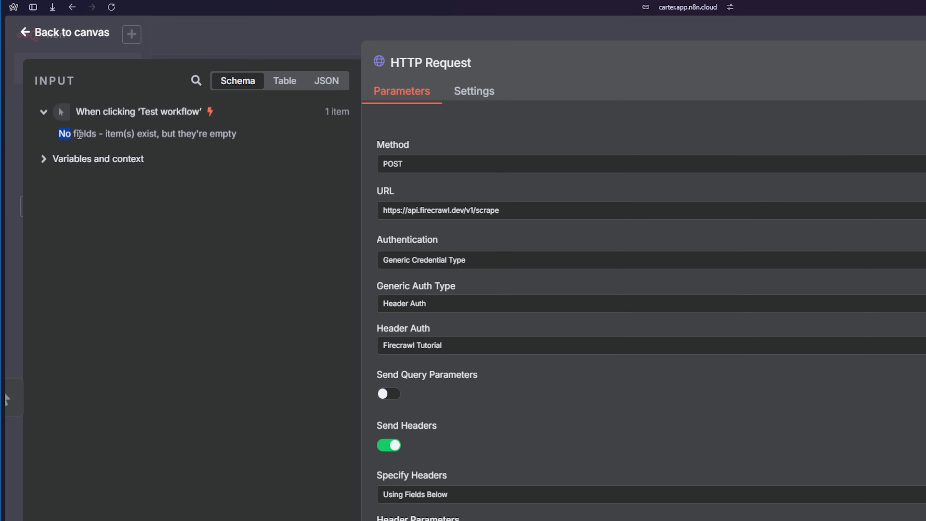
left_click(250, 138)
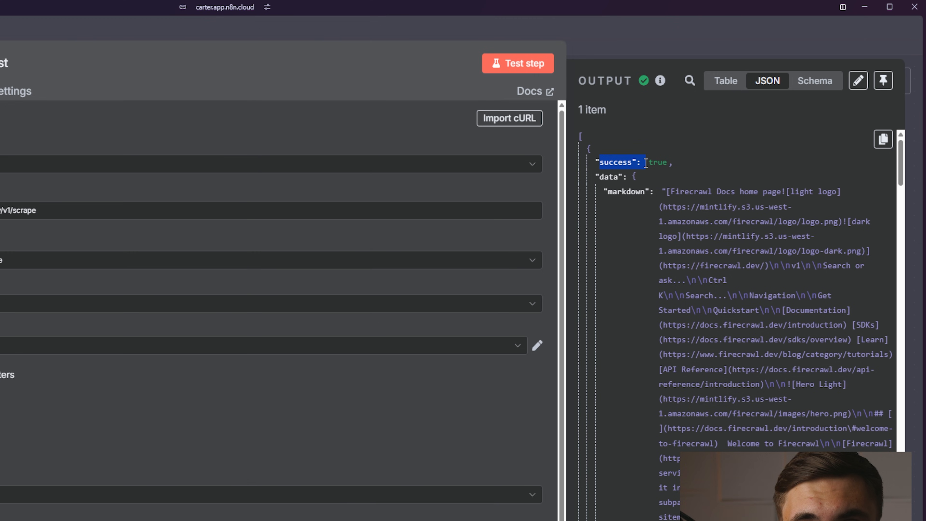
left_click(673, 162)
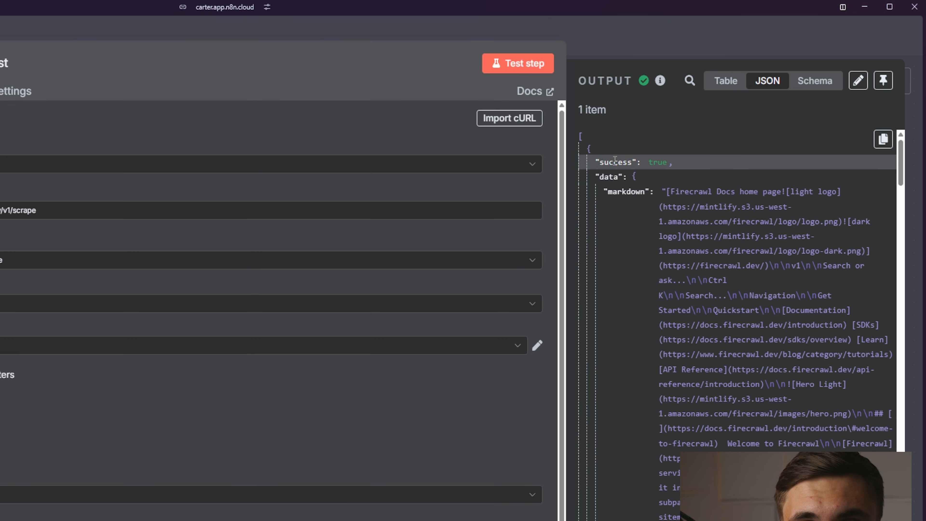
left_click(624, 178)
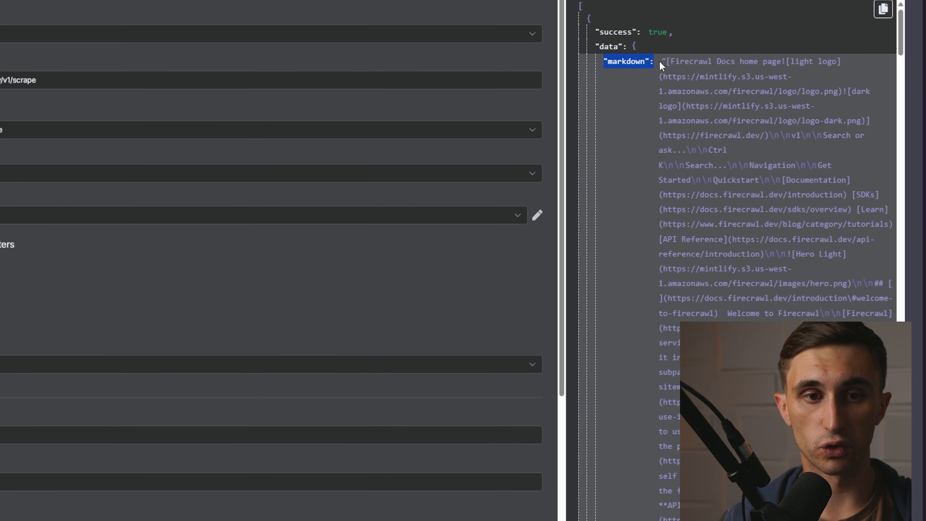
left_click(661, 62)
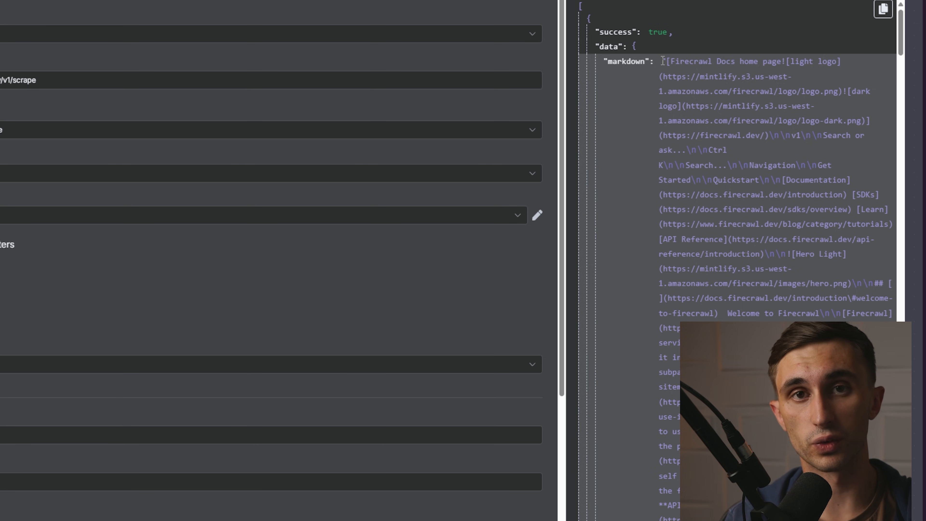
- Read the scraped markdown text in the output and check the url value in the request's JSON body
left_click_drag(663, 91, 829, 103)
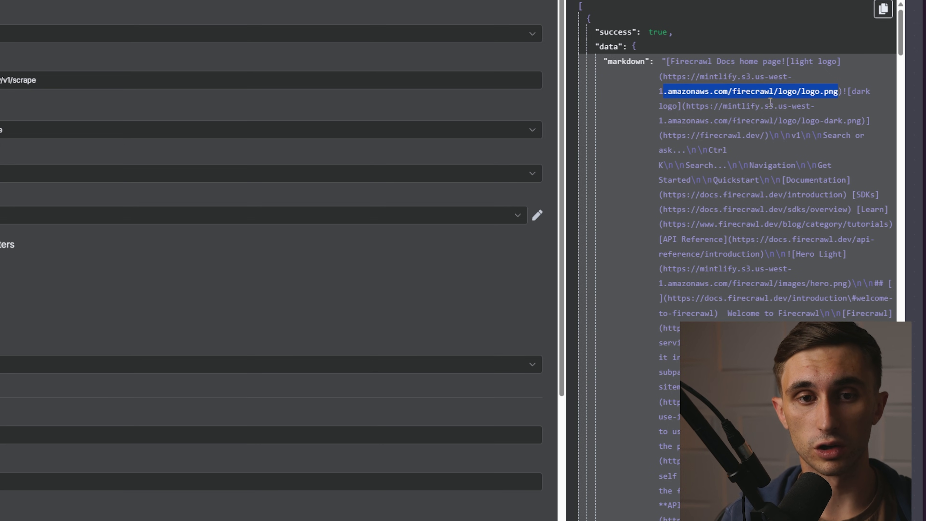
scroll(681, 105, "down", 6)
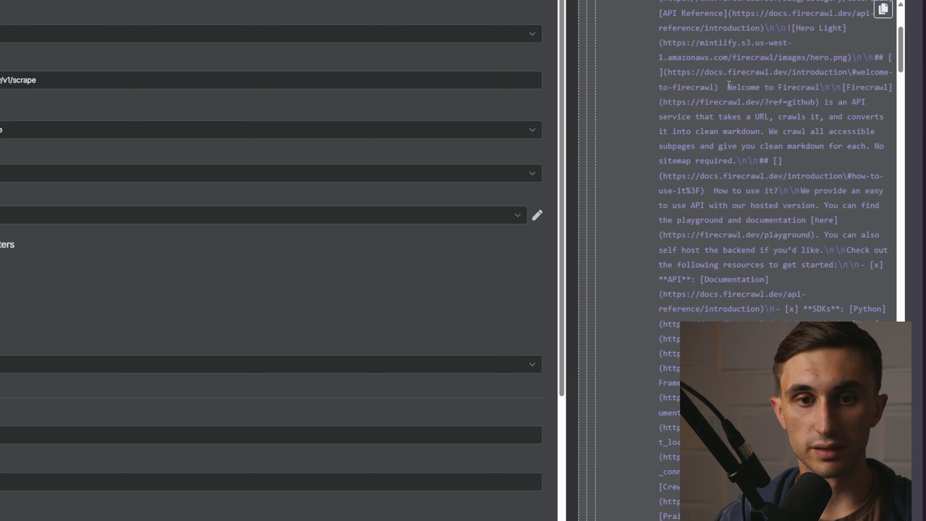
left_click_drag(728, 85, 735, 160)
scroll(269, 255, "down", 10)
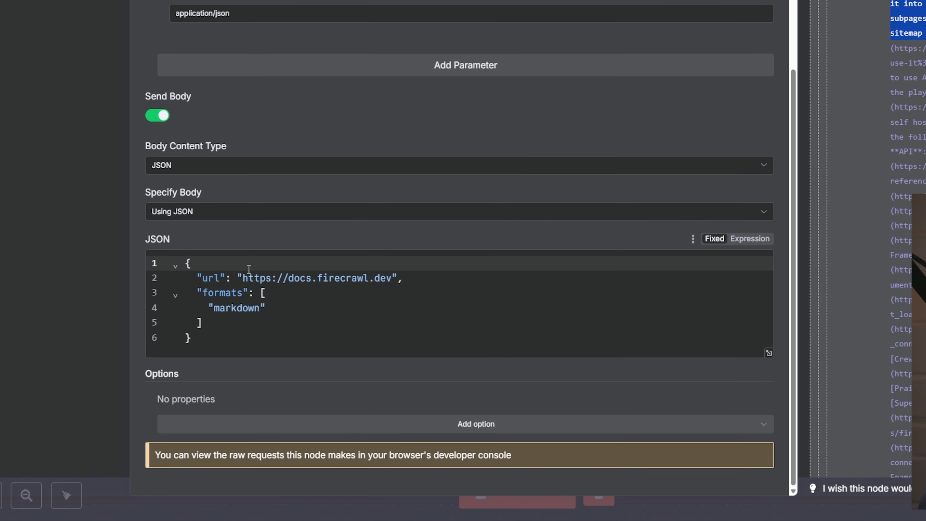
left_click_drag(291, 278, 396, 278)
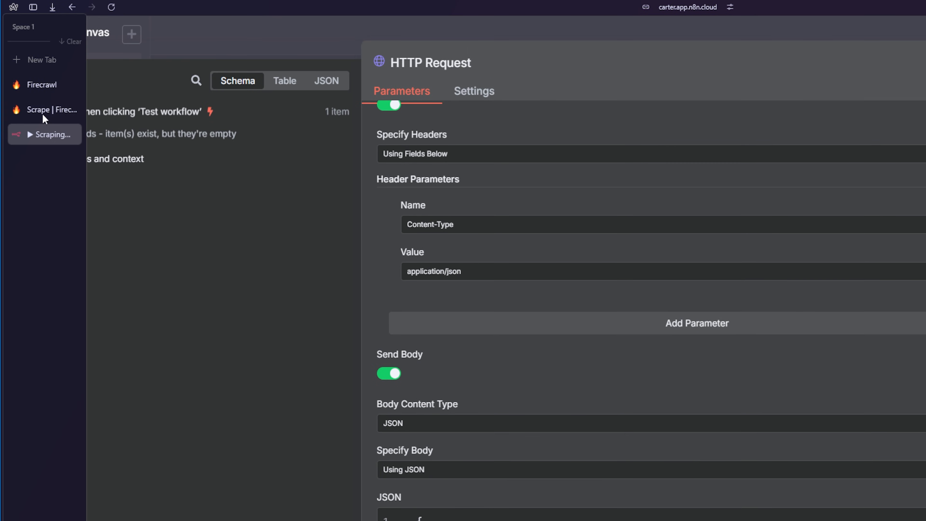
- Switch to the Firecrawl documentation, open the Quickstart page and find the Welcome to Firecrawl heading
left_click(41, 98)
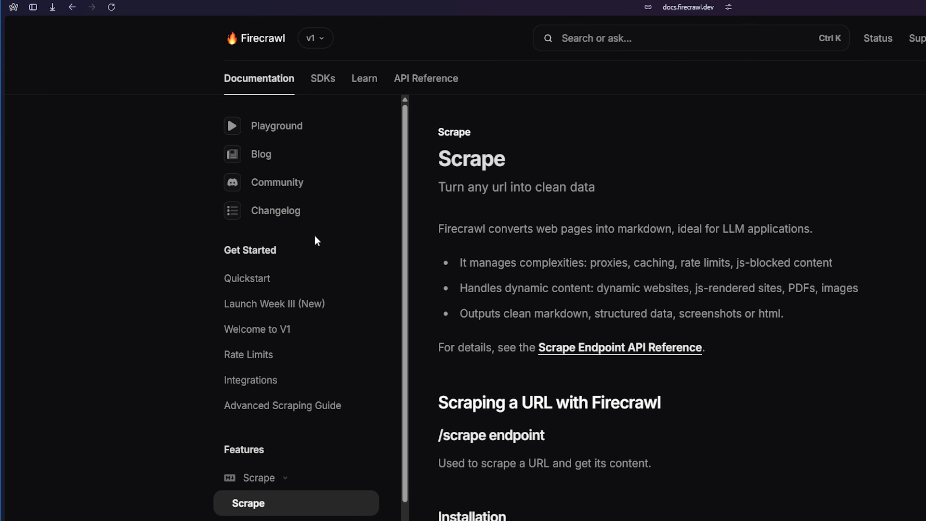
scroll(254, 300, "down", 3)
scroll(260, 240, "up", 3)
left_click(259, 277)
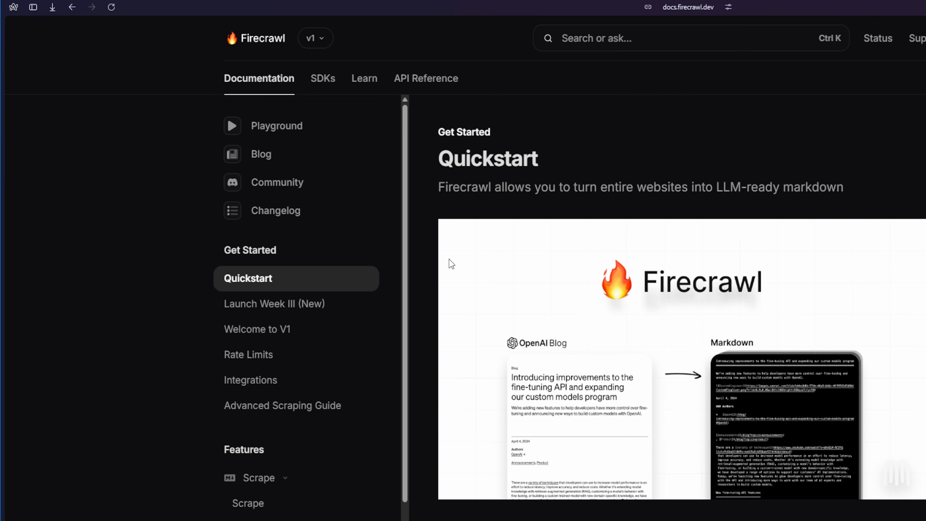
scroll(357, 147, "down", 5)
left_click_drag(292, 211, 409, 207)
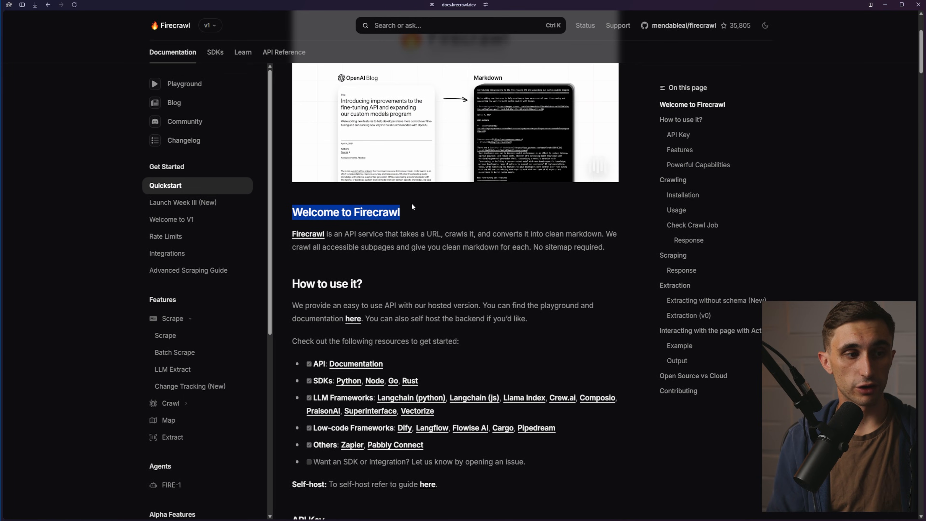
- Return to the HTTP Request node in n8n and compare its markdown output with the Quickstart page, reading through the remaining text
mouse_move(2, 108)
left_click(33, 90)
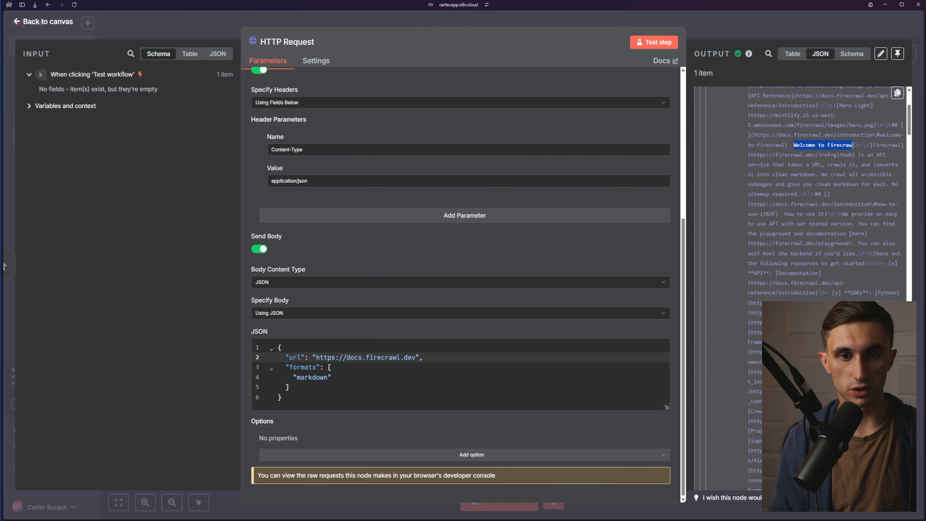
left_click_drag(860, 156, 826, 194)
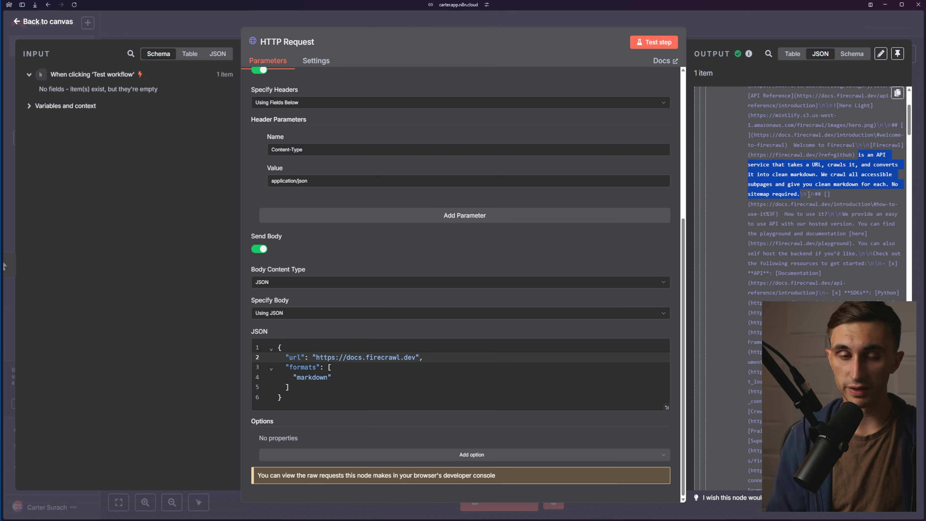
left_click(820, 199)
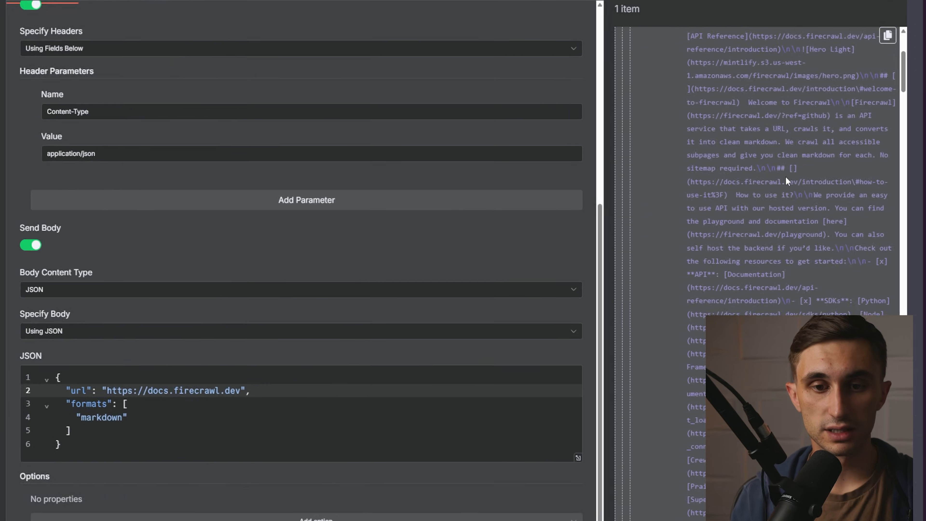
scroll(822, 198, "down", 10)
scroll(769, 168, "down", 15)
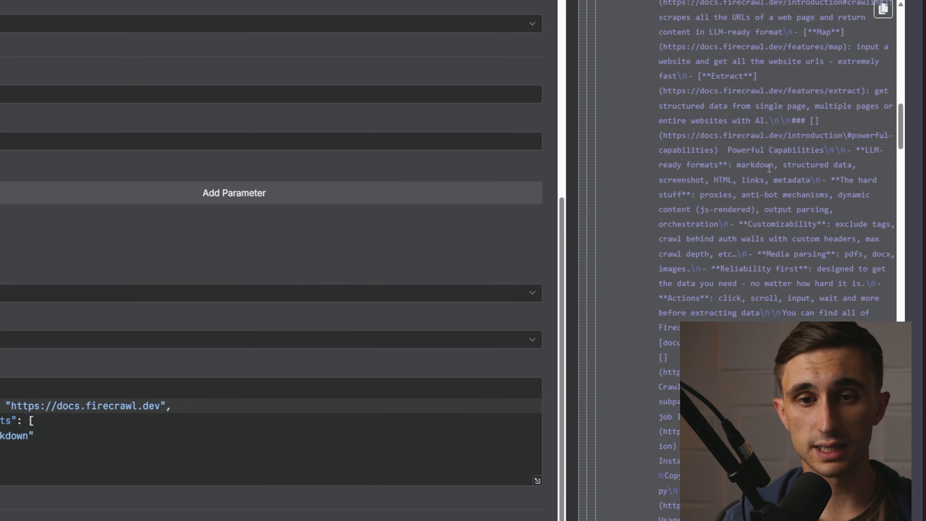
scroll(770, 173, "down", 15)
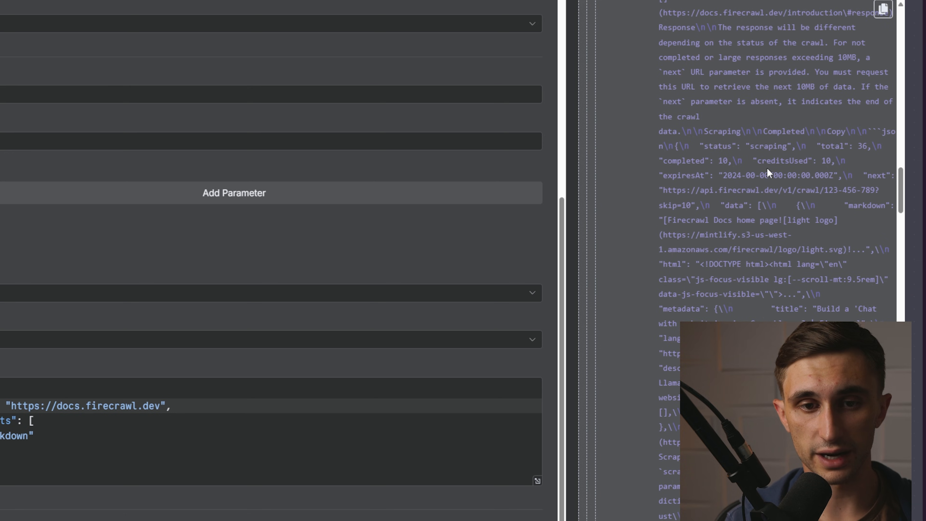
scroll(766, 169, "down", 10)
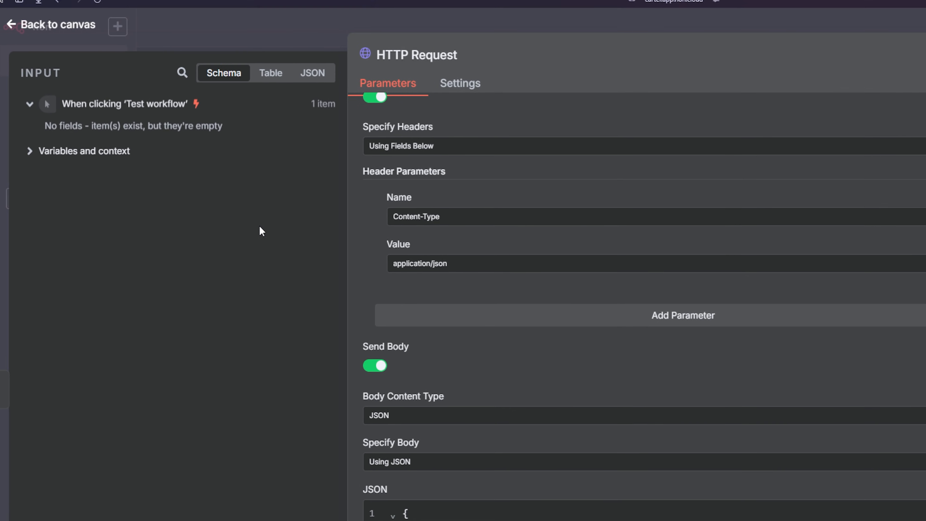
- Add an OpenAI node with the Message a model action after the HTTP Request node and return to the canvas
left_click(78, 26)
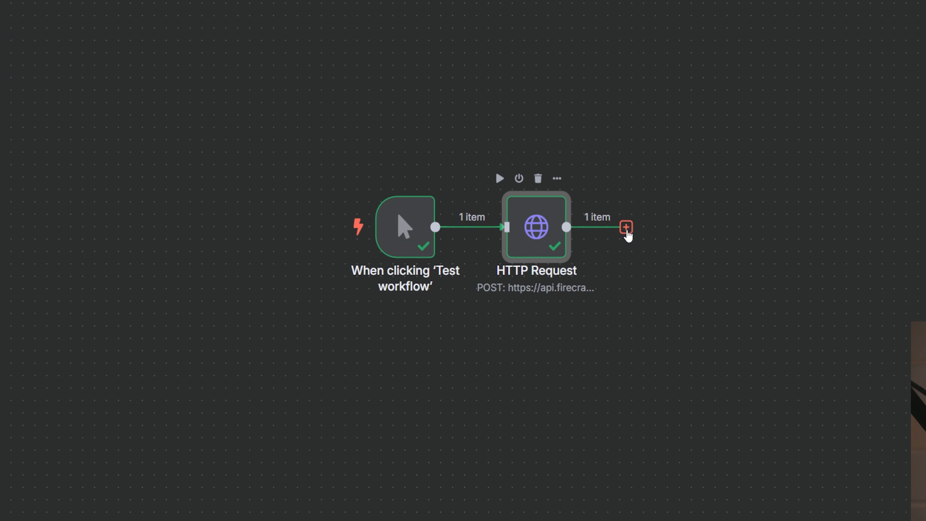
type("openai")
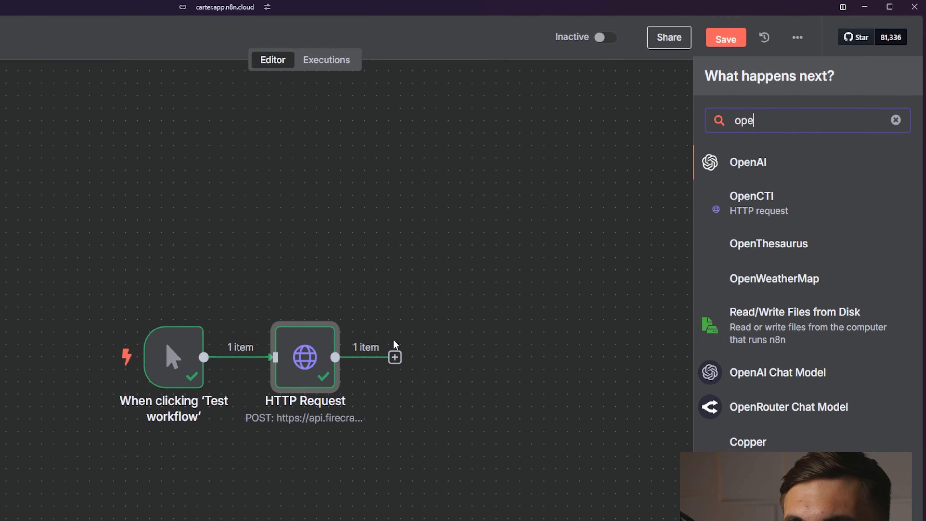
left_click(747, 162)
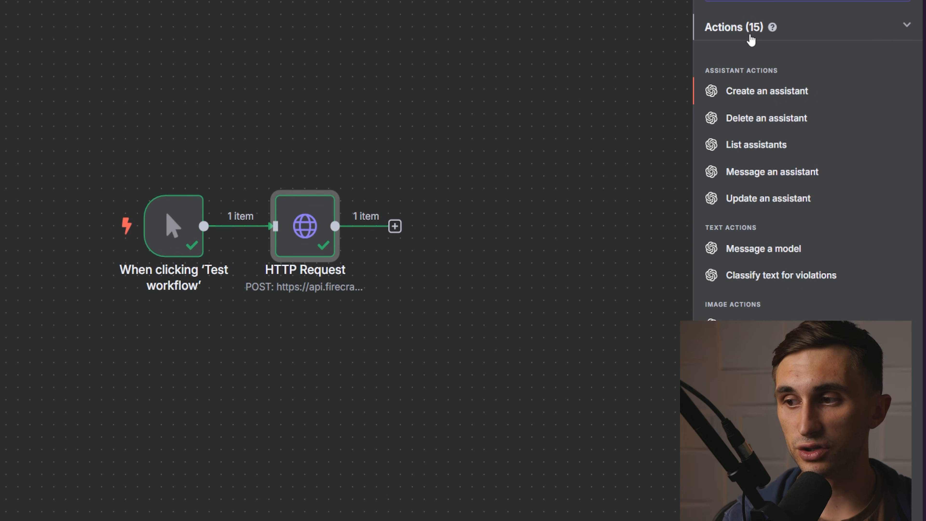
left_click(741, 251)
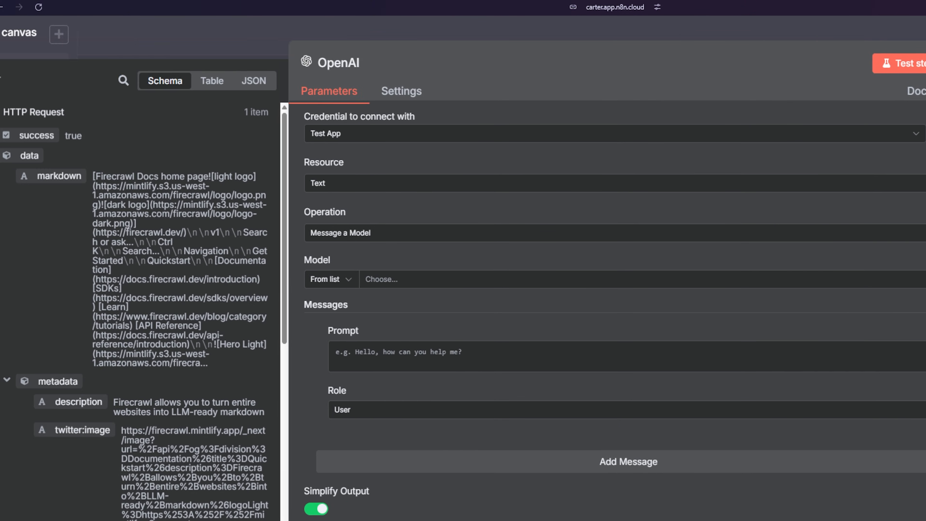
left_click(19, 32)
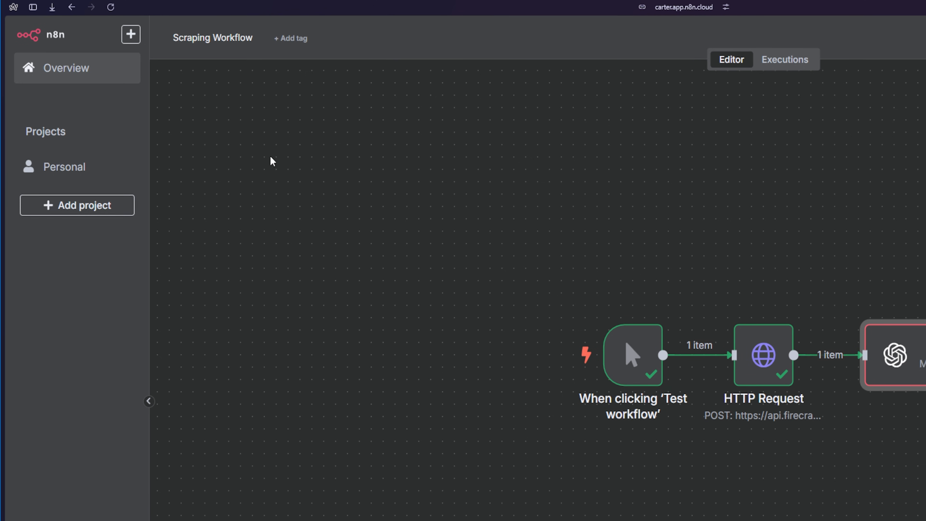
- Attach a Calculator tool to the OpenAI node and return to the canvas
left_click_drag(564, 159, 463, 127)
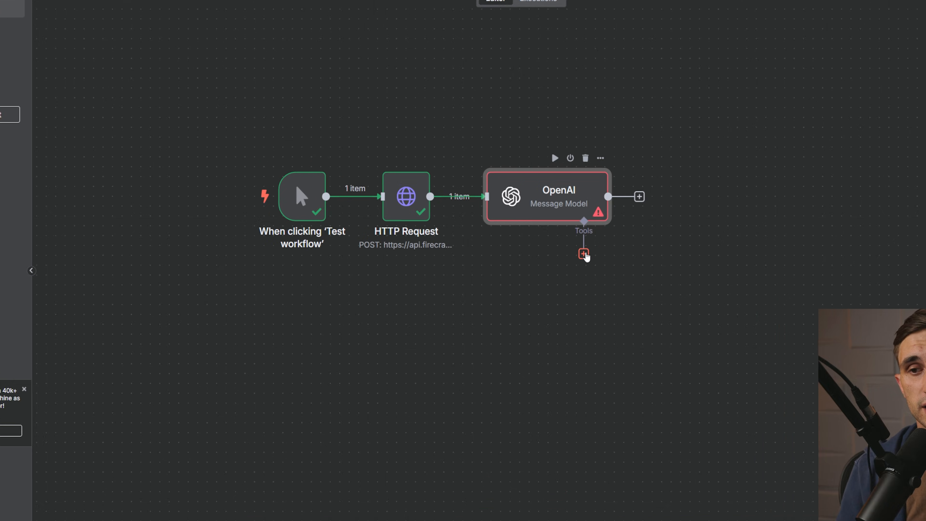
left_click(615, 252)
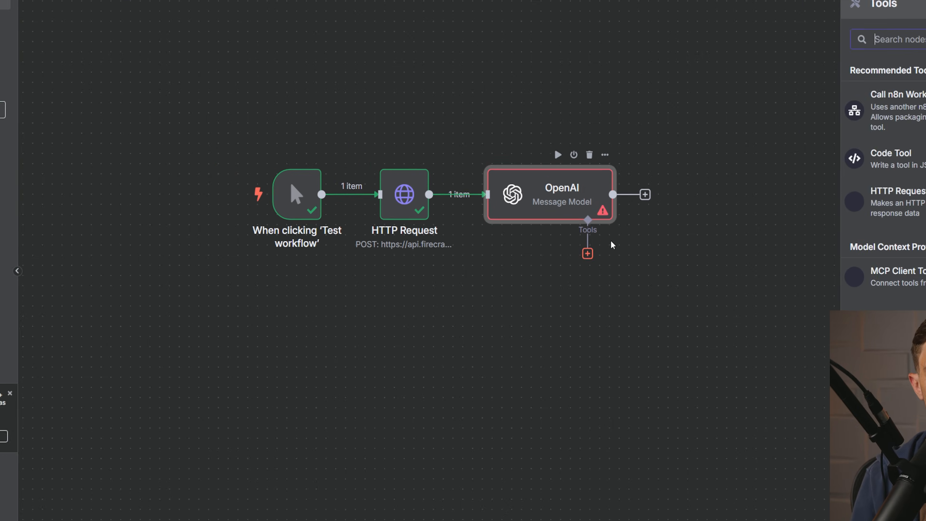
type("calc")
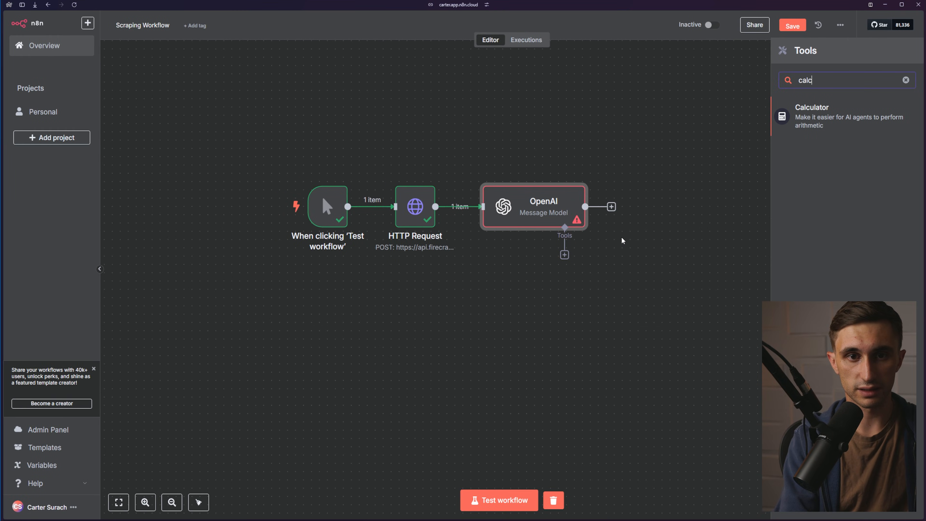
left_click(819, 133)
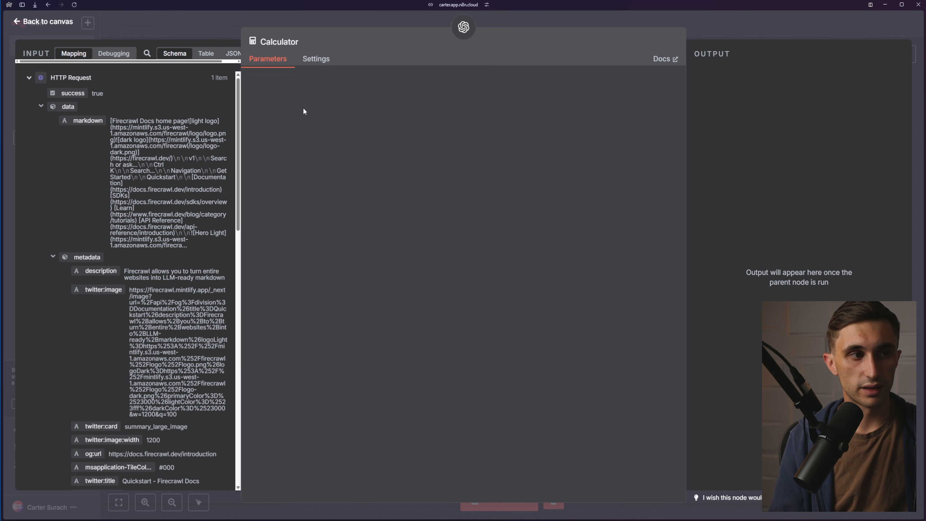
left_click(59, 22)
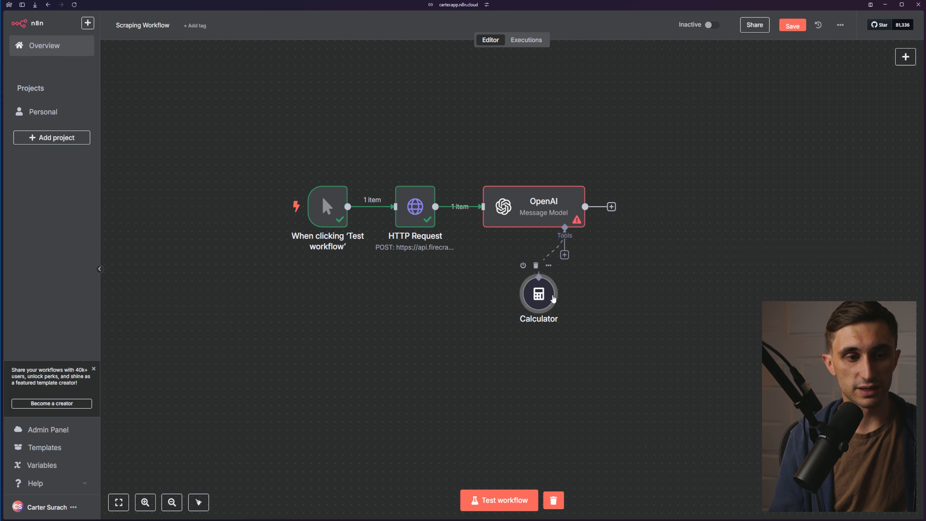
- Shift the Calculator node rightward below the OpenAI node and start creating a new credential in the OpenAI node
left_click_drag(552, 299, 599, 300)
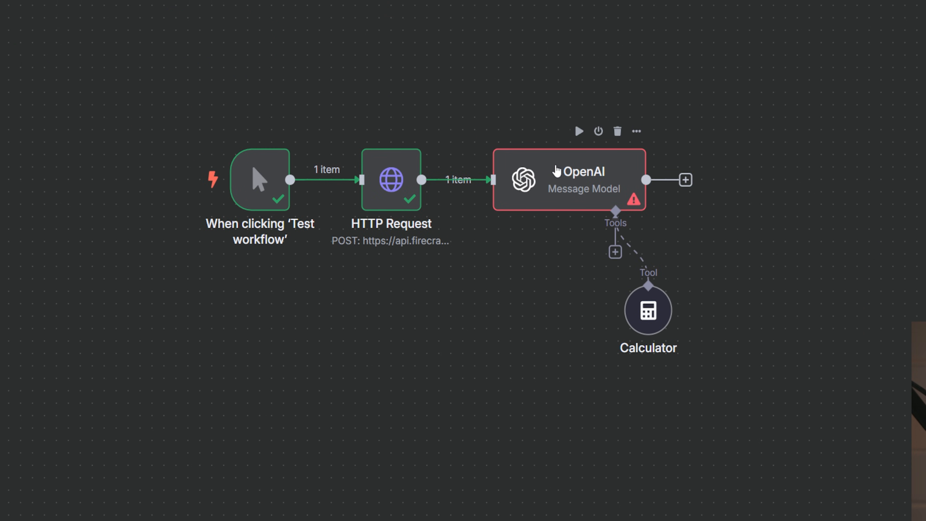
double_click(556, 170)
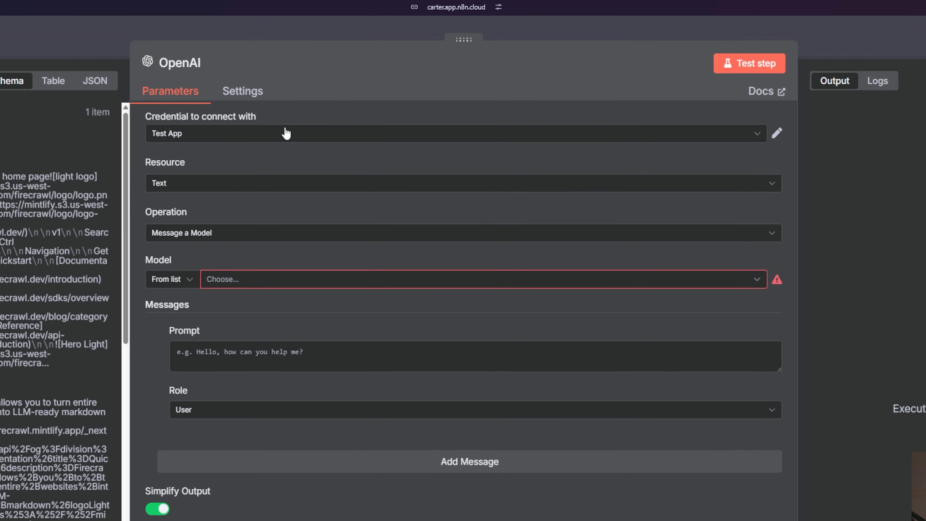
left_click(345, 89)
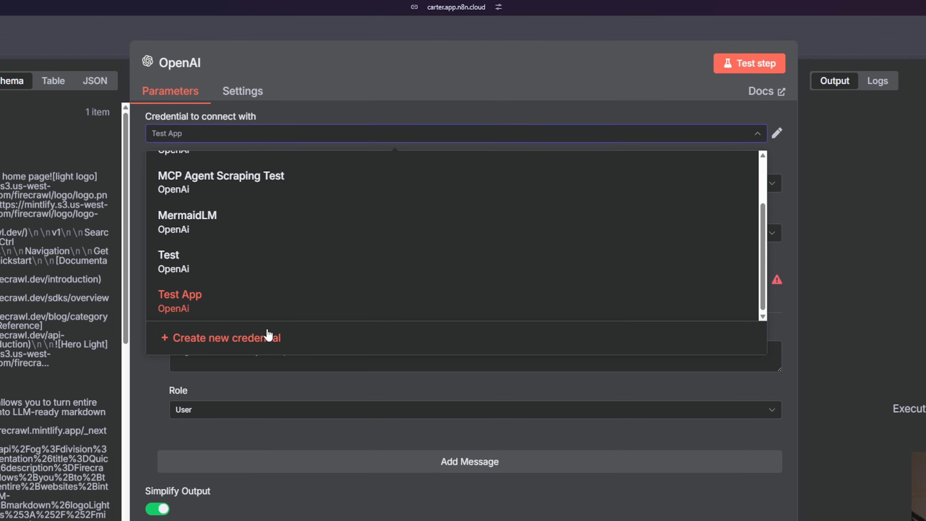
left_click(264, 343)
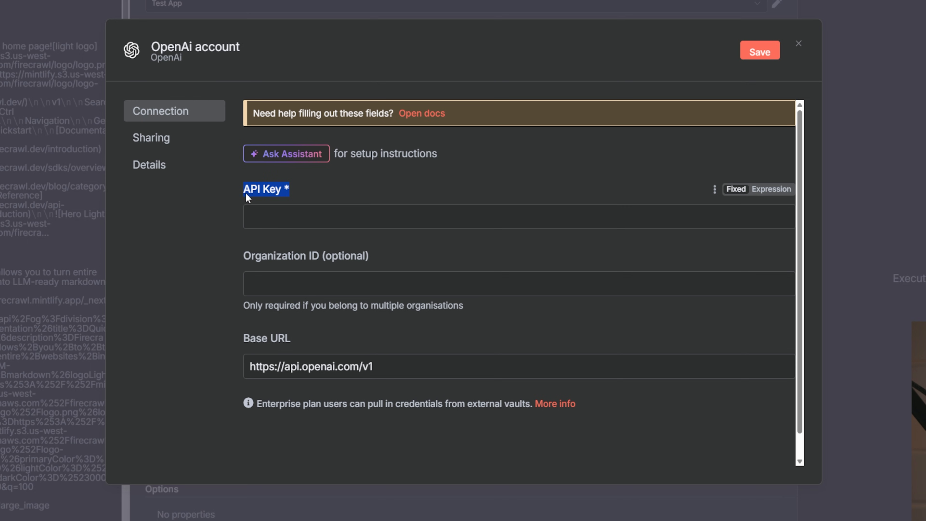
left_click(293, 188)
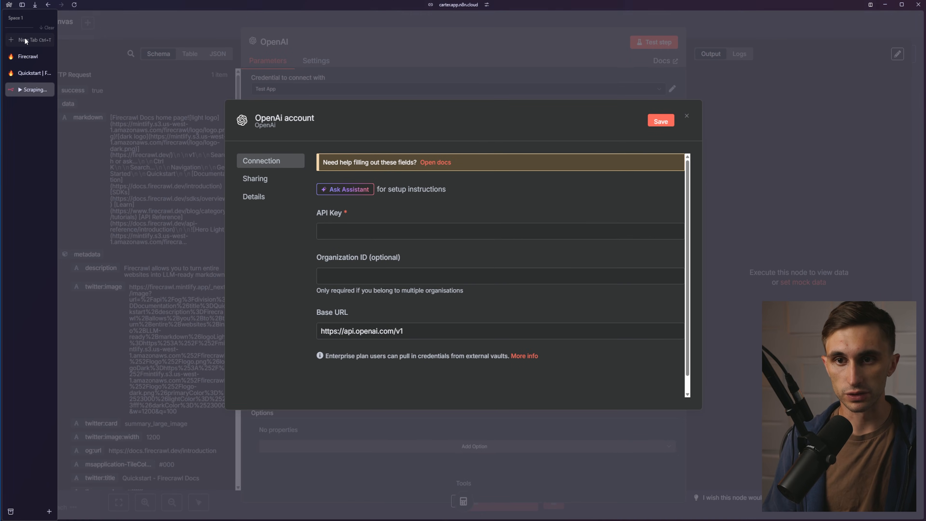
- Open platform.openai.com in a new browser tab
left_click(26, 40)
type("platf")
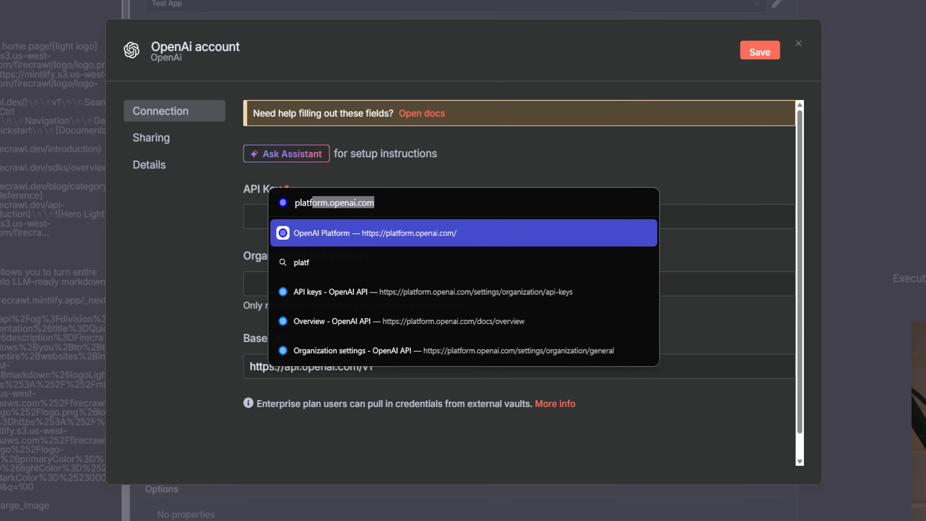
type("orm.p")
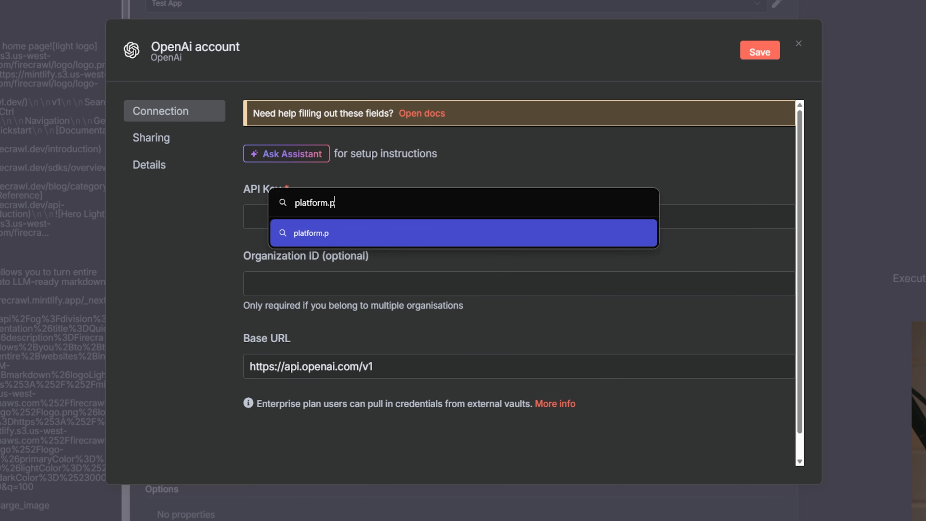
key("BackSpace")
type("openai.com")
key("Return")
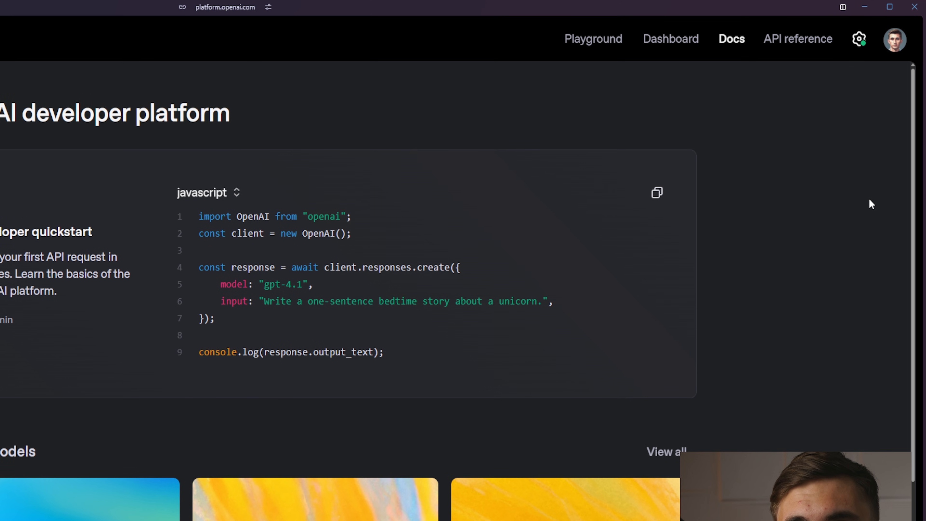
- Go to the OpenAI platform settings and open the organization's API keys page
left_click_drag(876, 182, 895, 58)
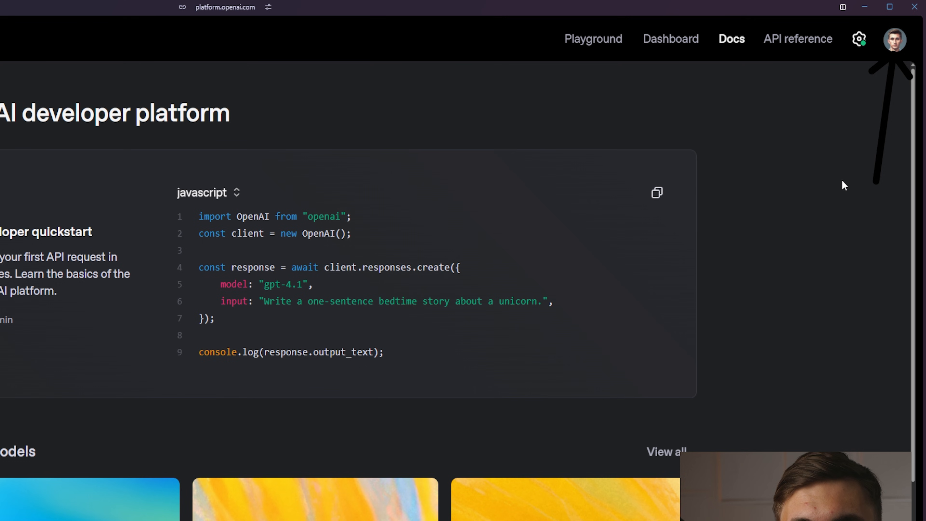
left_click_drag(842, 182, 858, 52)
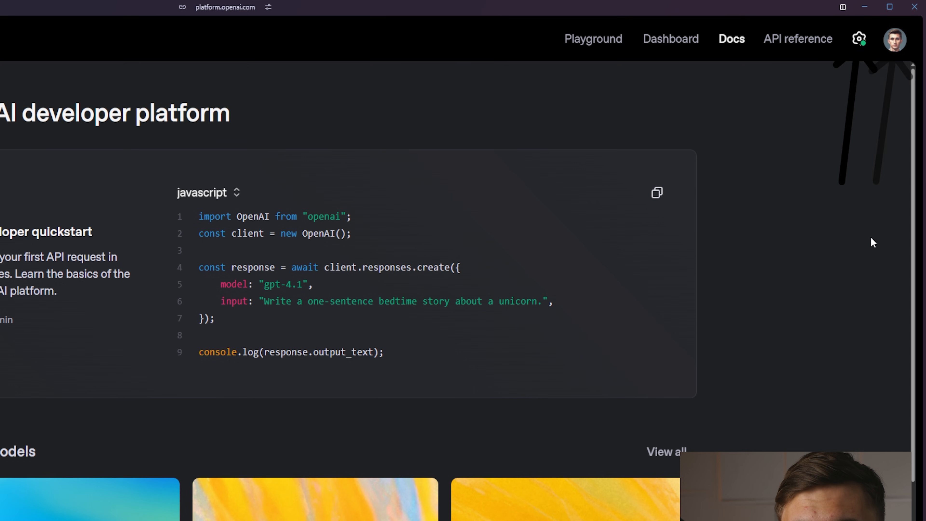
left_click(864, 40)
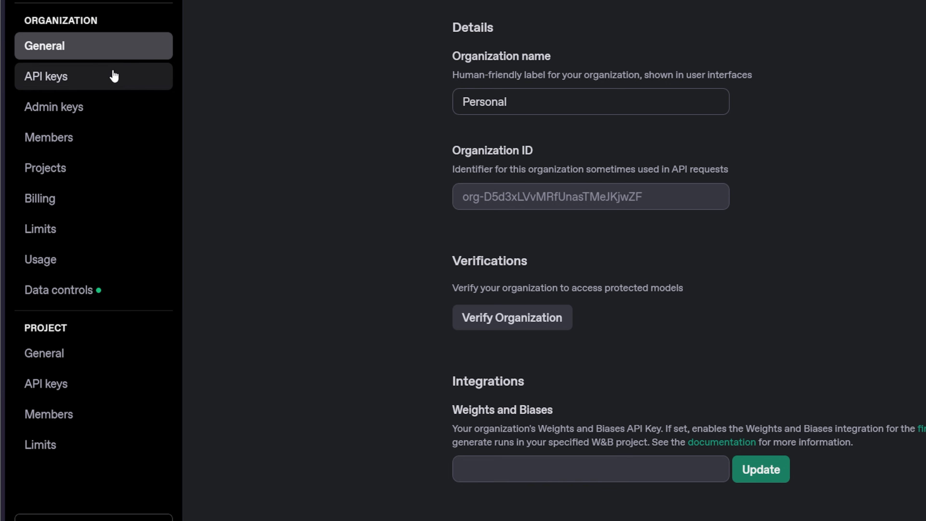
left_click(106, 73)
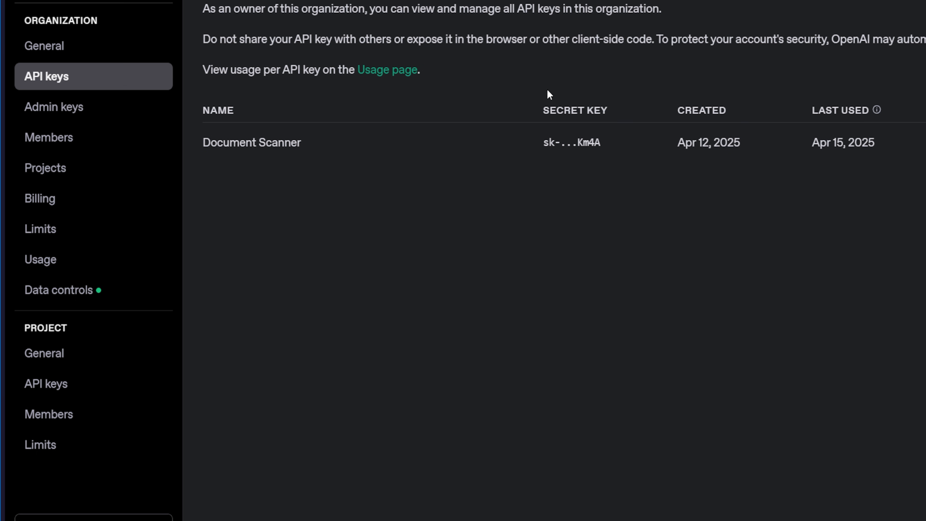
- Create a secret key named Scraper Test in the Demo Keys project with all permissions and copy it
left_click(837, 91)
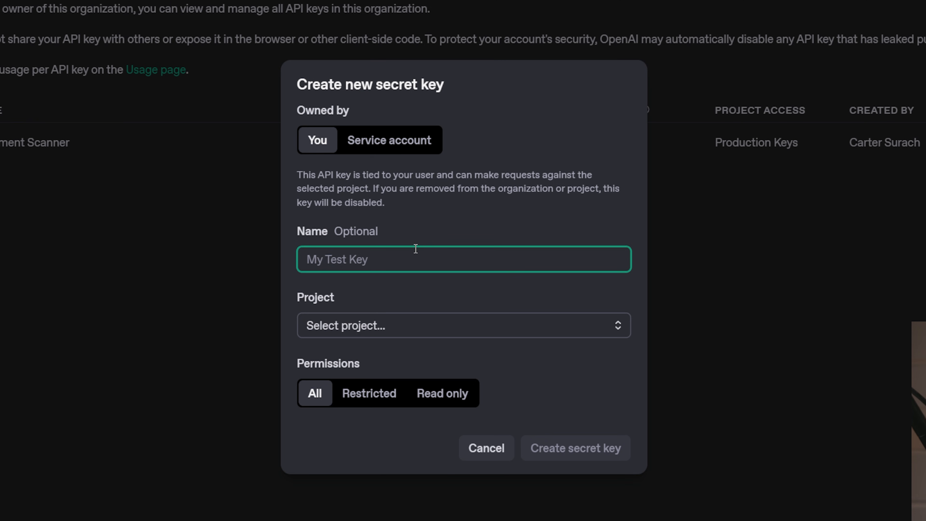
type("C")
left_click(406, 325)
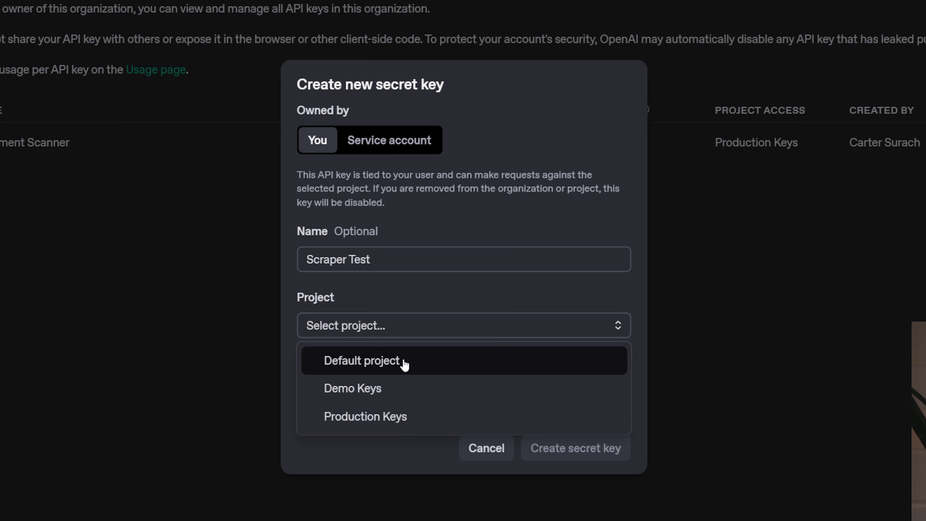
left_click(407, 387)
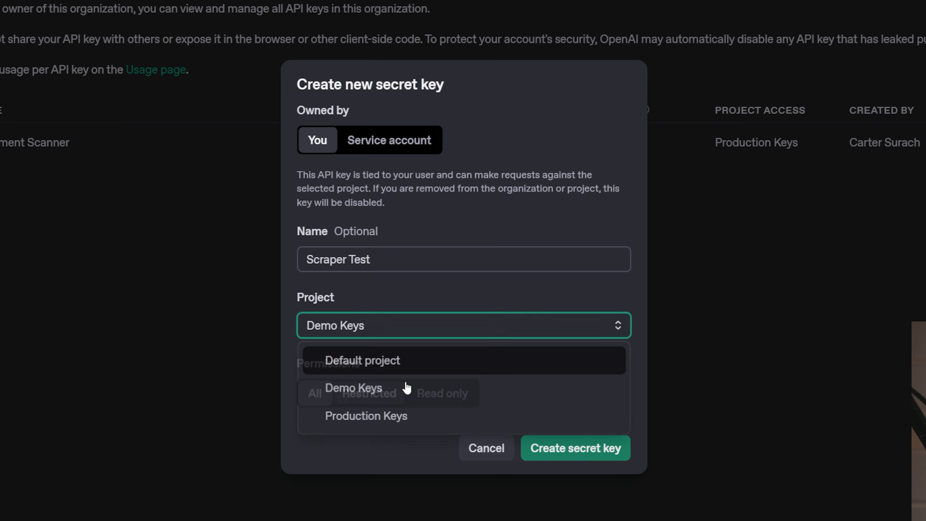
left_click(569, 447)
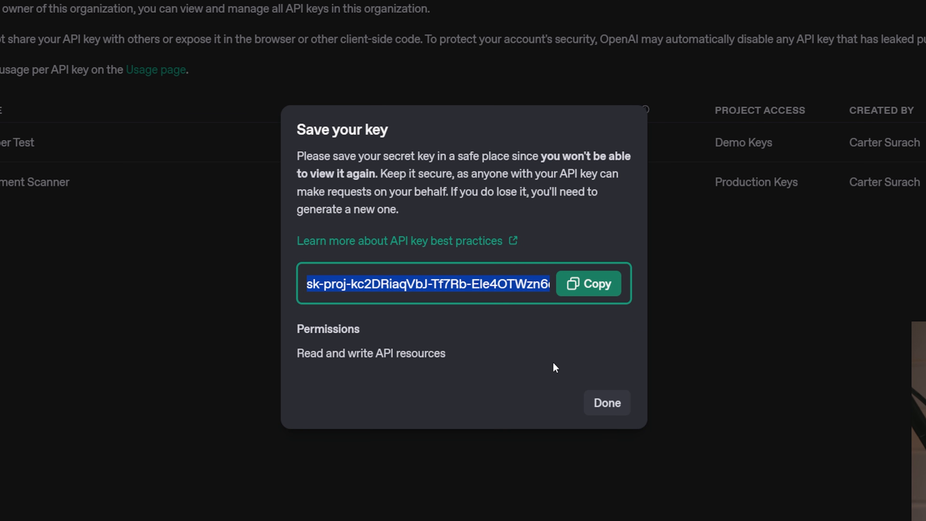
left_click(589, 282)
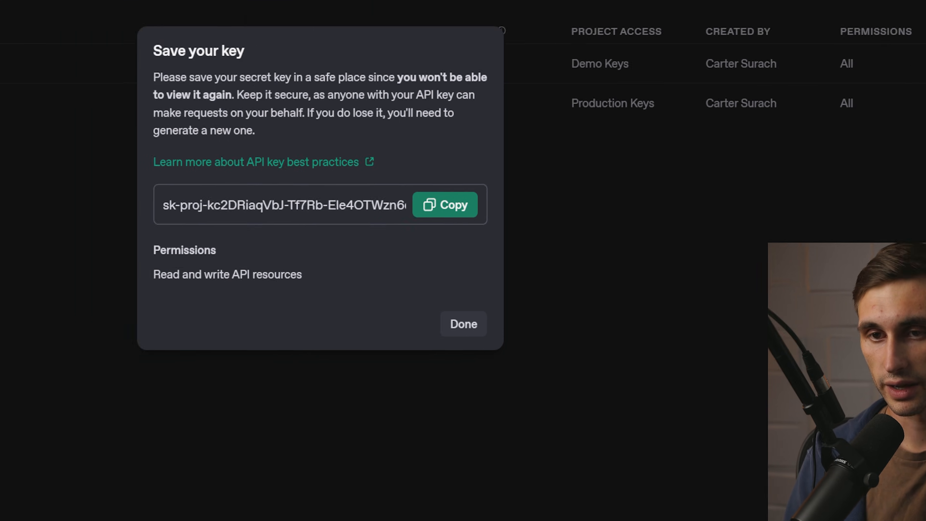
- Return to n8n and paste the copied OpenAI API key into the new credential's API Key field
mouse_move(1, 187)
left_click(44, 161)
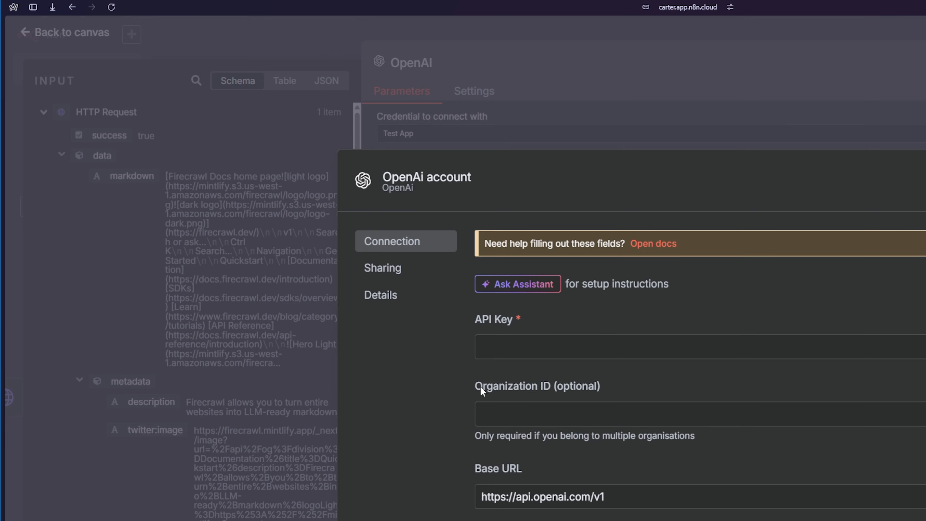
left_click(531, 349)
key("ctrl+v")
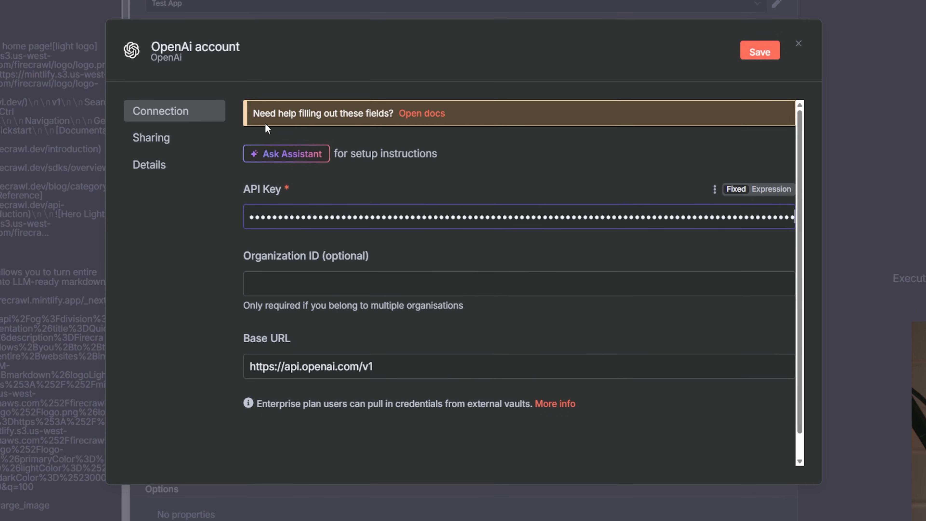
- Rename the credential to Scraper Test, save it without storing the password in the browser, and close it
left_click(245, 44)
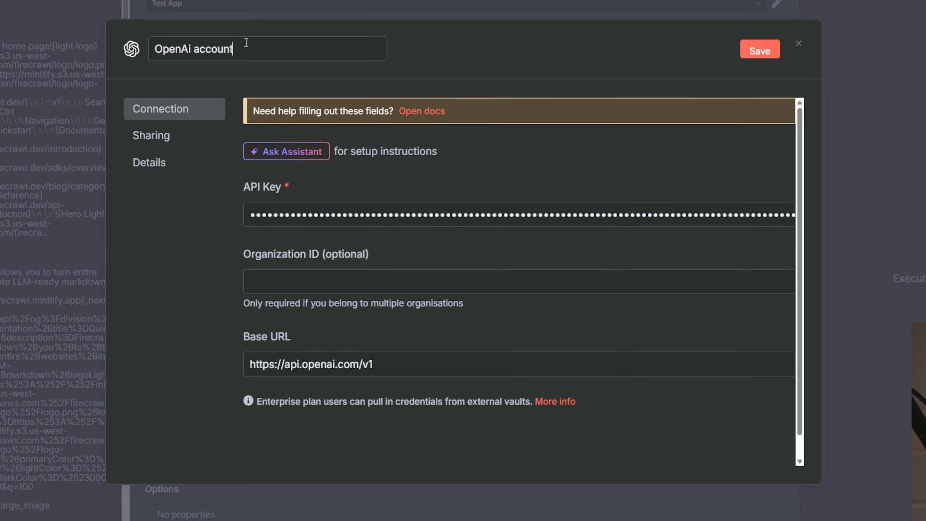
key("ctrl+a")
type("Scr")
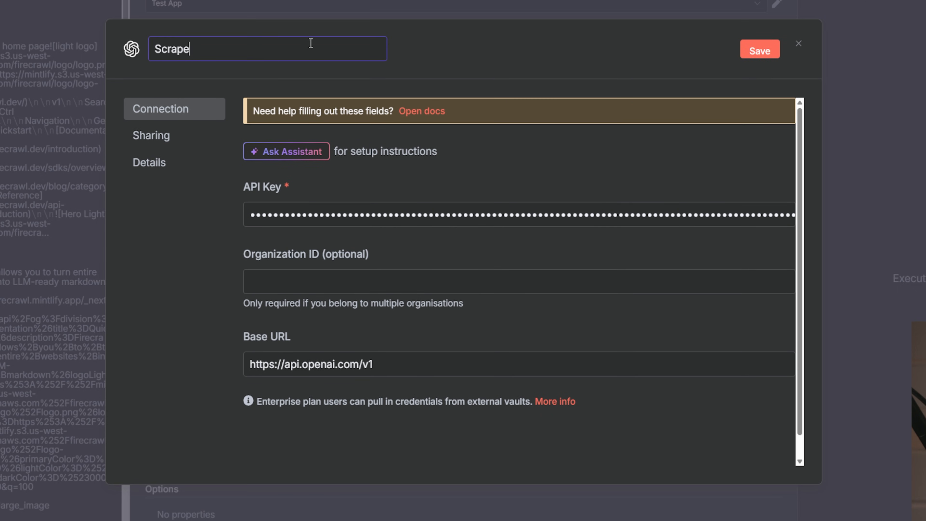
key("Return")
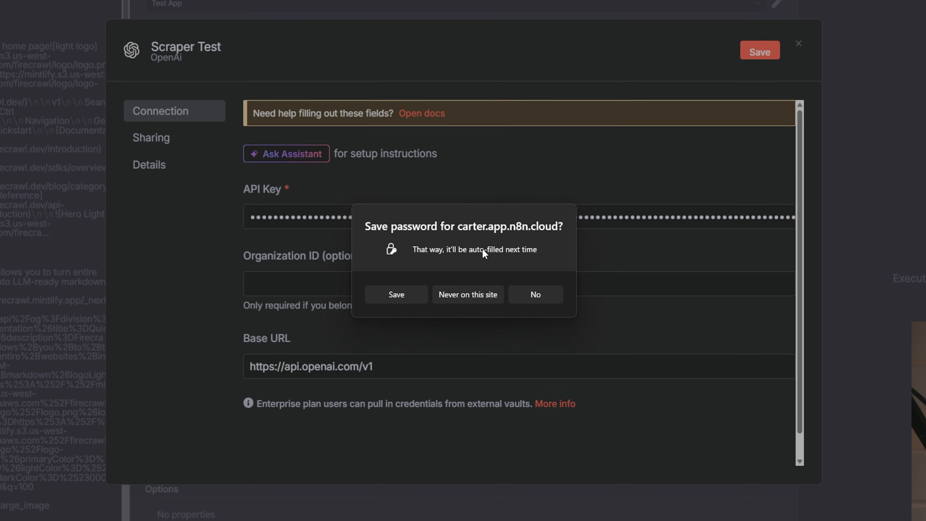
left_click(554, 298)
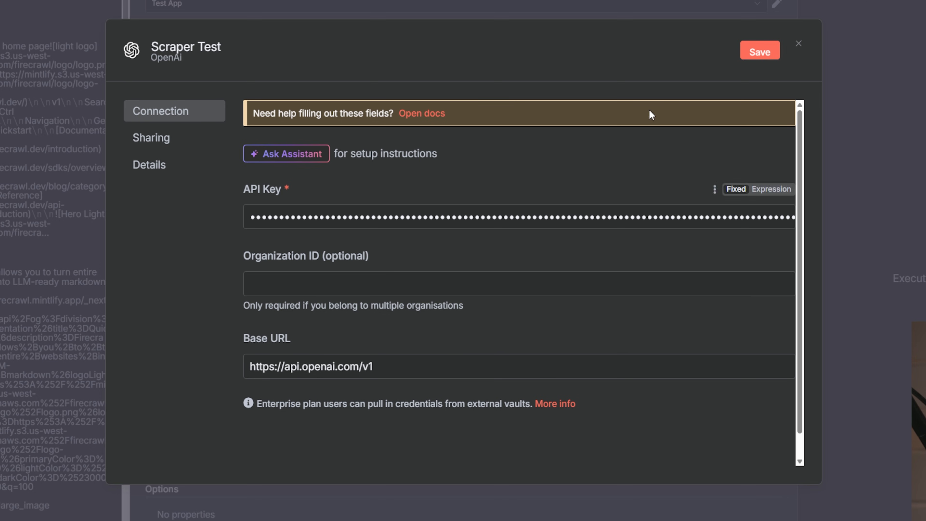
left_click(776, 55)
left_click(799, 46)
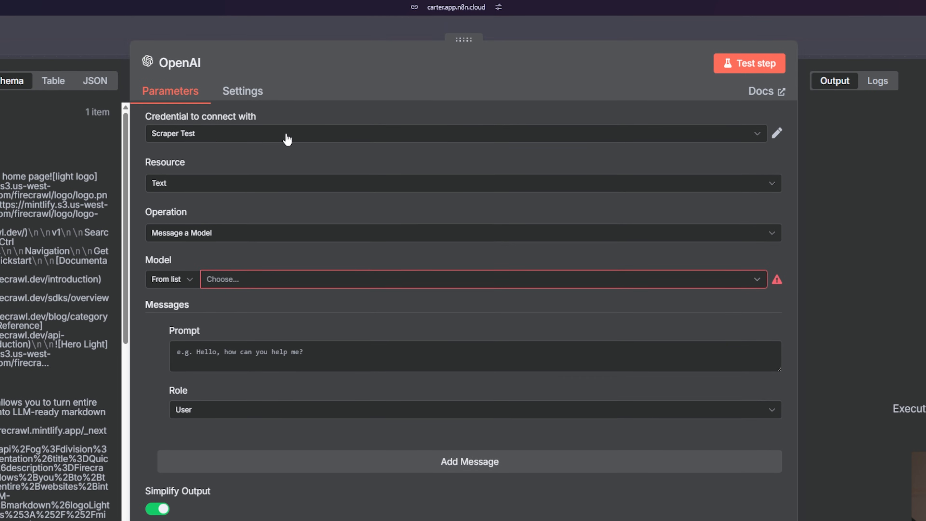
- Select the Scraper Test credential and the GPT-4.1-2025-04-14 model for the OpenAI node
left_click(311, 138)
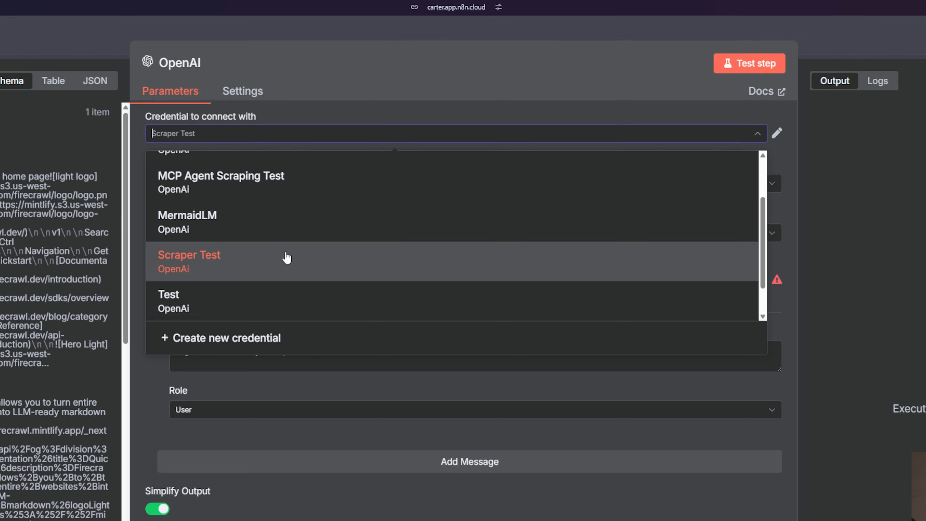
left_click(286, 258)
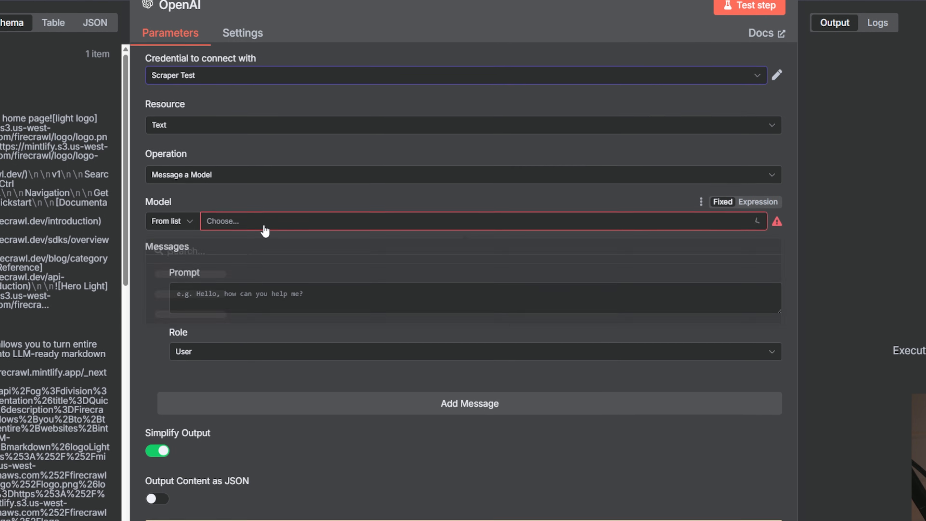
left_click(265, 284)
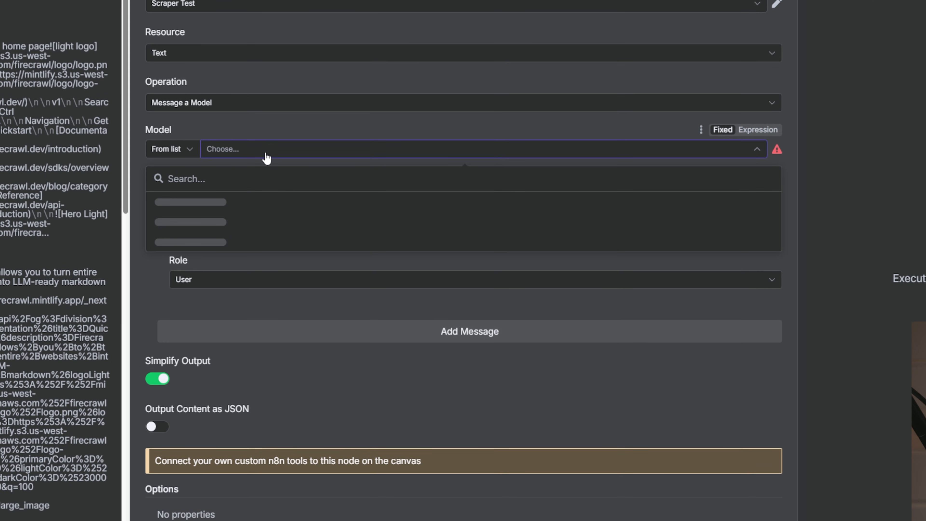
scroll(275, 200, "down", 6)
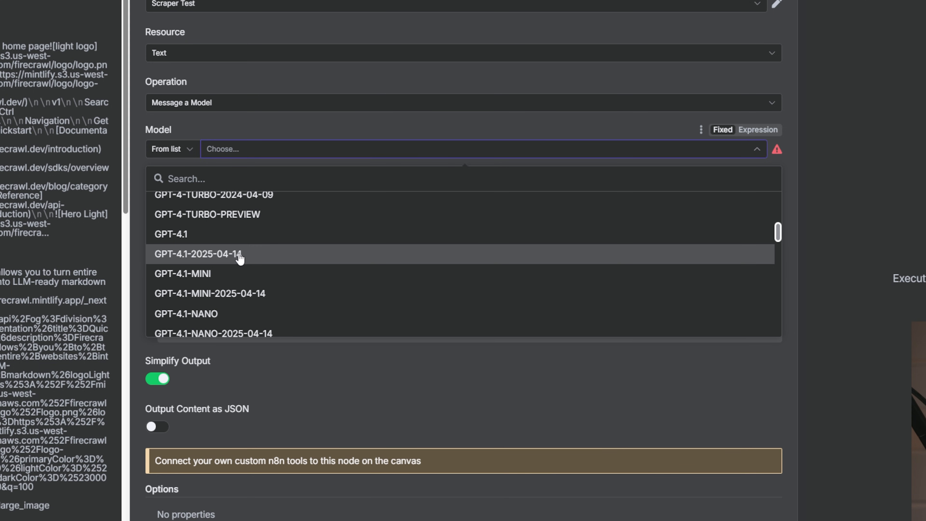
left_click(247, 256)
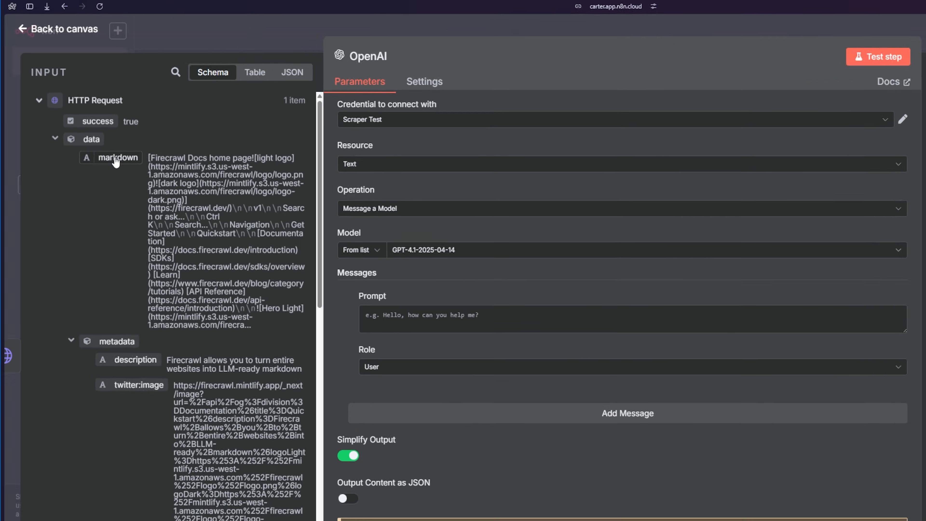
- Insert the HTTP Request's markdown field into the prompt, making it "Here's the data for the website: {{ $json.data.markdown }}"
left_click_drag(116, 162, 423, 324)
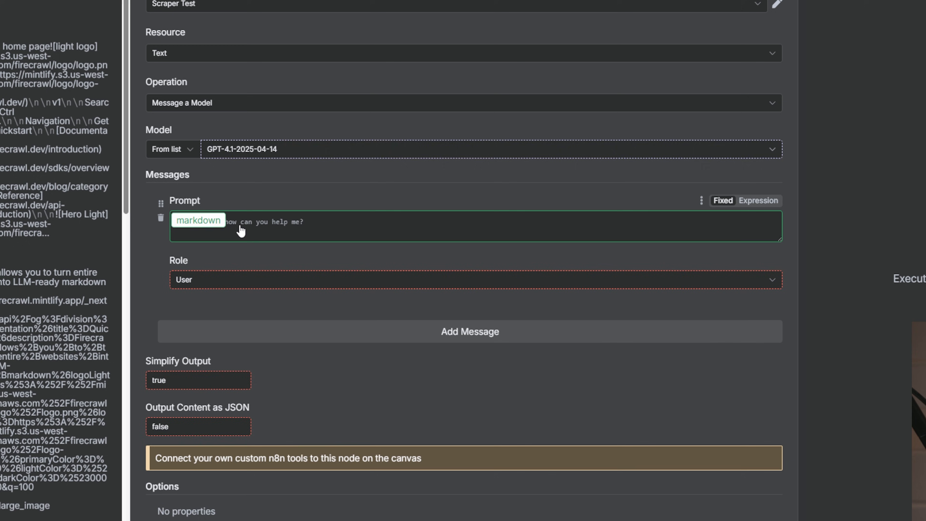
left_click_drag(240, 231, 239, 224)
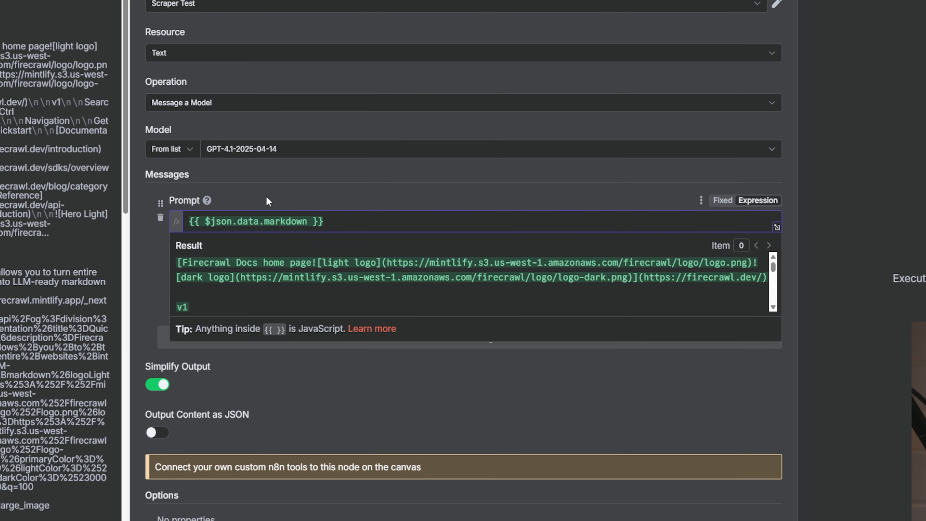
type("Here's the t")
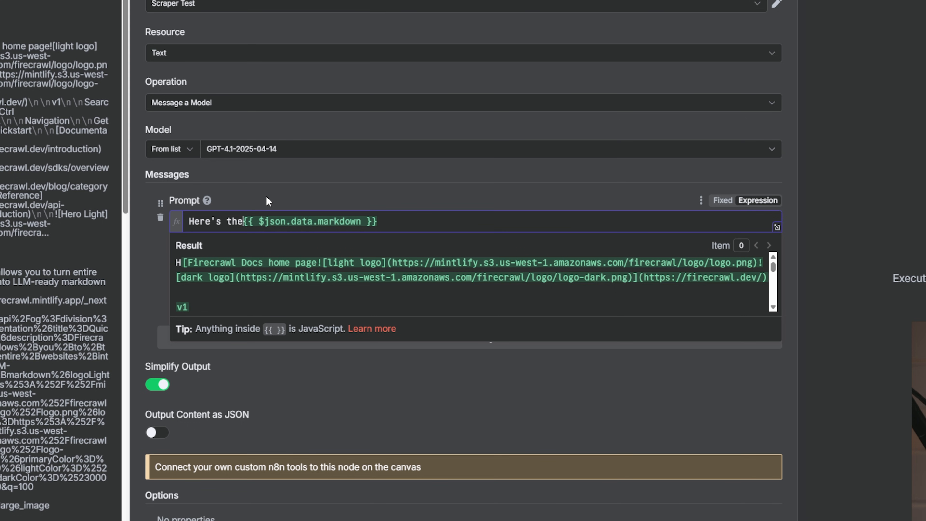
key("BackSpace")
type("data for the websit")
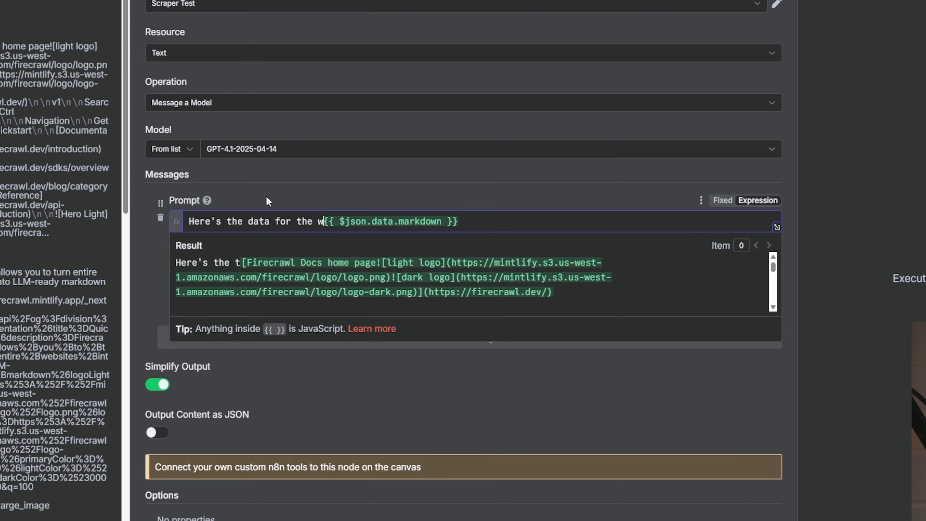
type("e:")
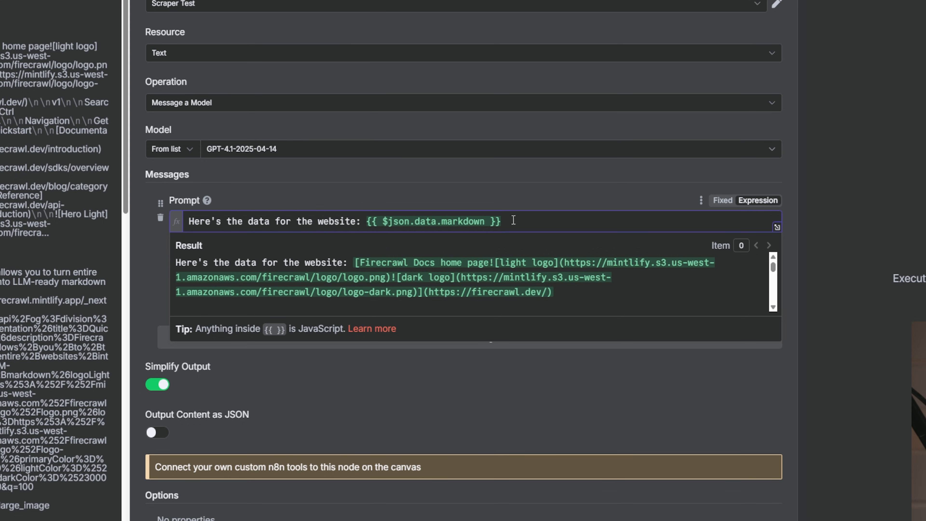
left_click_drag(501, 221, 387, 221)
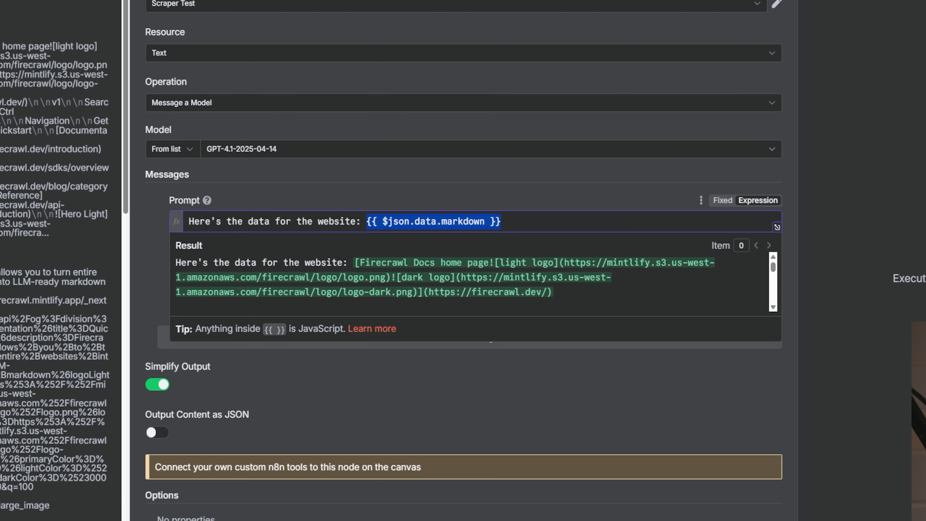
- Add "Summarize the information." two lines below the markdown expression in the OpenAI prompt and test the node
left_click(527, 221)
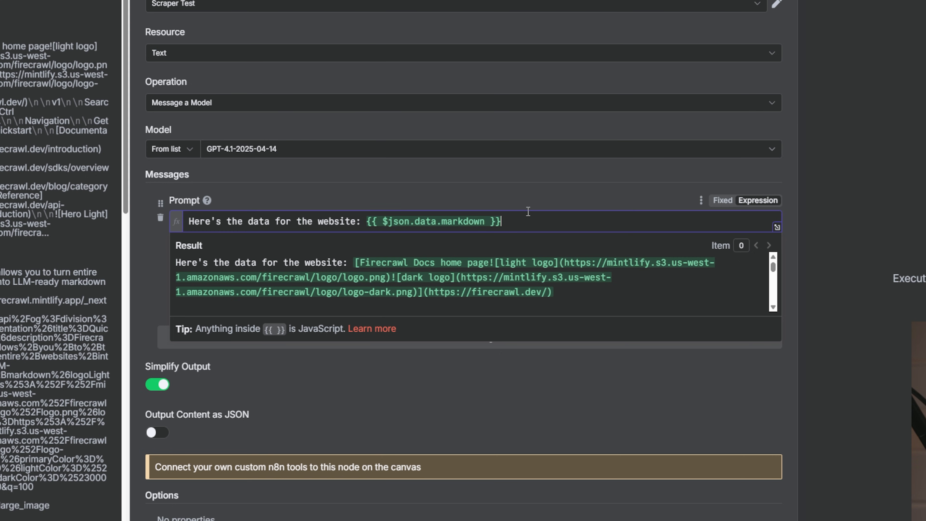
key("Return")
key("Return")
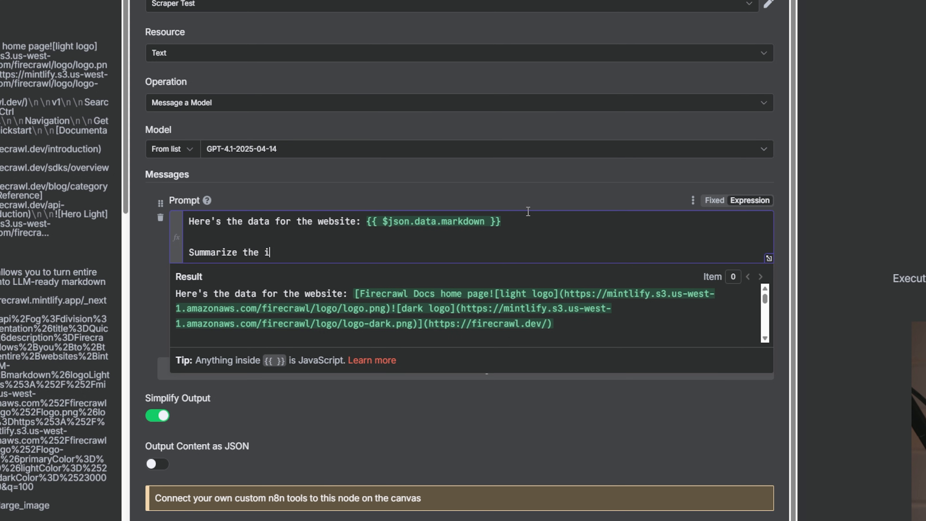
type("Summarize the information.")
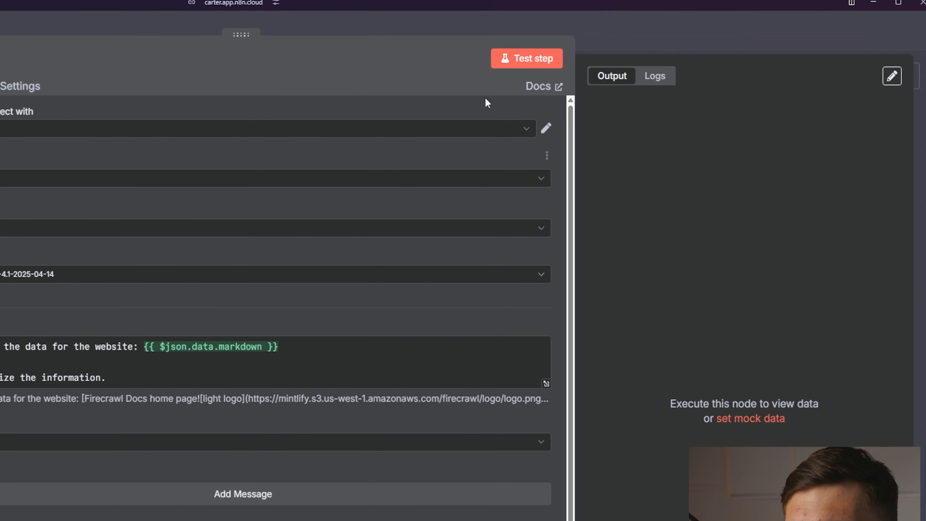
left_click(502, 66)
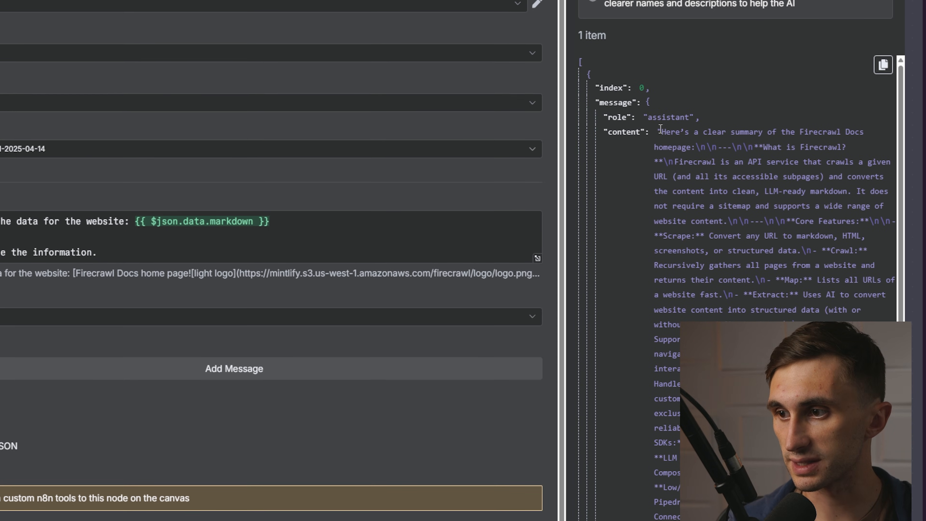
- Read through the summary in the OpenAI node's output and return to the canvas
left_click_drag(661, 131, 857, 132)
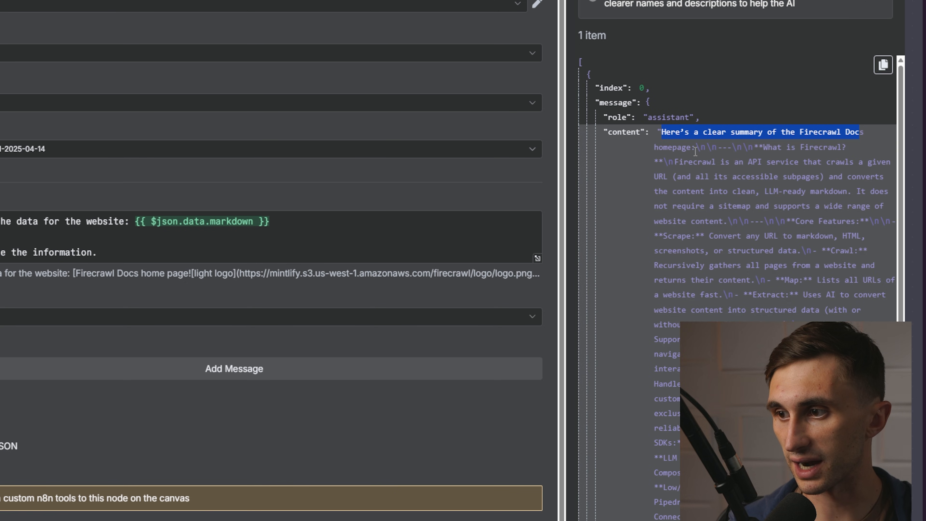
left_click(764, 150)
left_click_drag(764, 149, 799, 226)
scroll(727, 234, "down", 10)
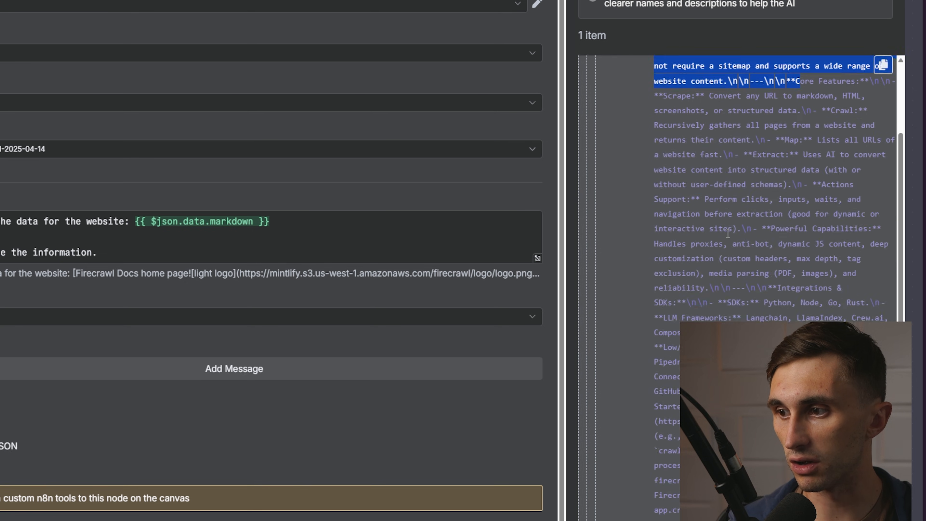
scroll(728, 233, "down", 5)
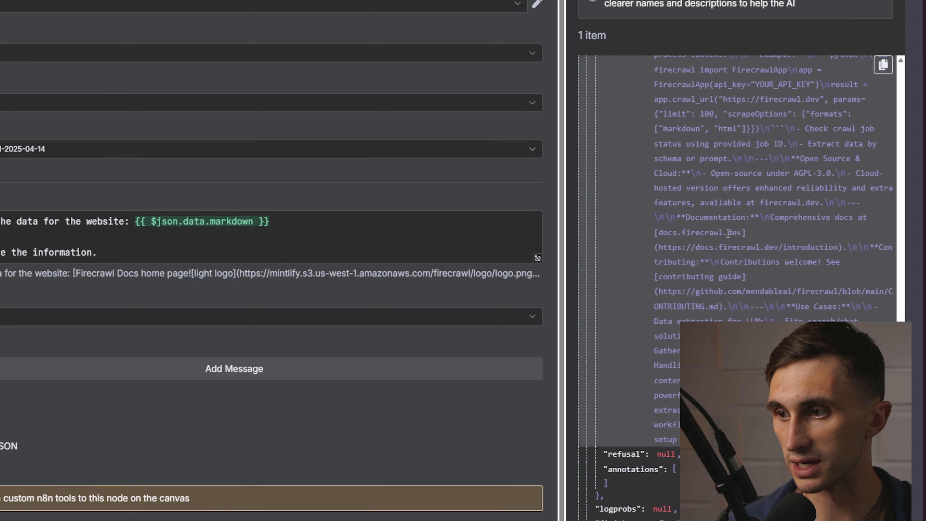
scroll(742, 286, "up", 15)
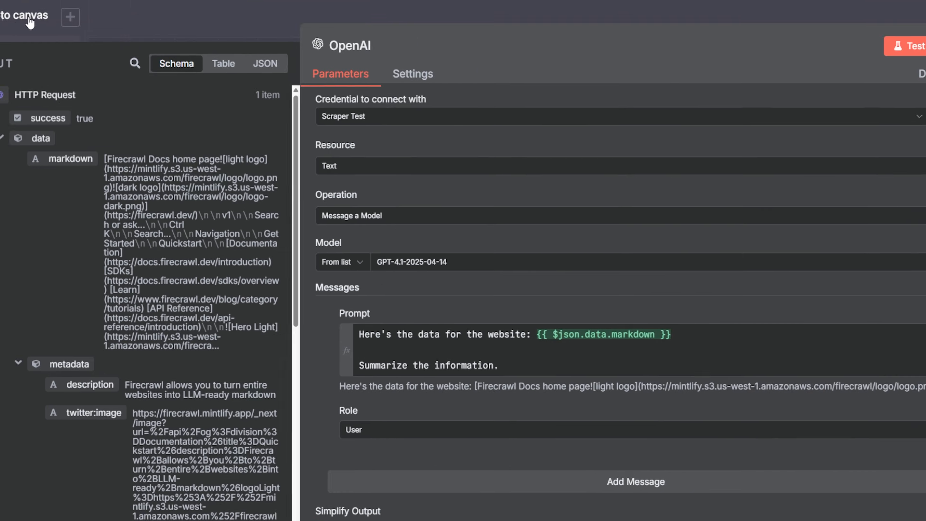
left_click(29, 21)
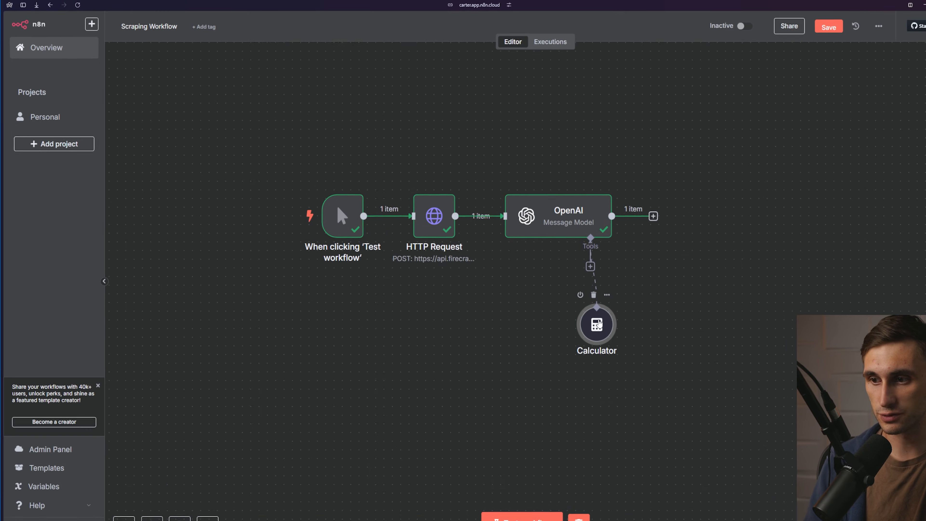
- Reposition the trigger, HTTP Request and OpenAI nodes so they line up in one horizontal row
left_click_drag(544, 212, 553, 213)
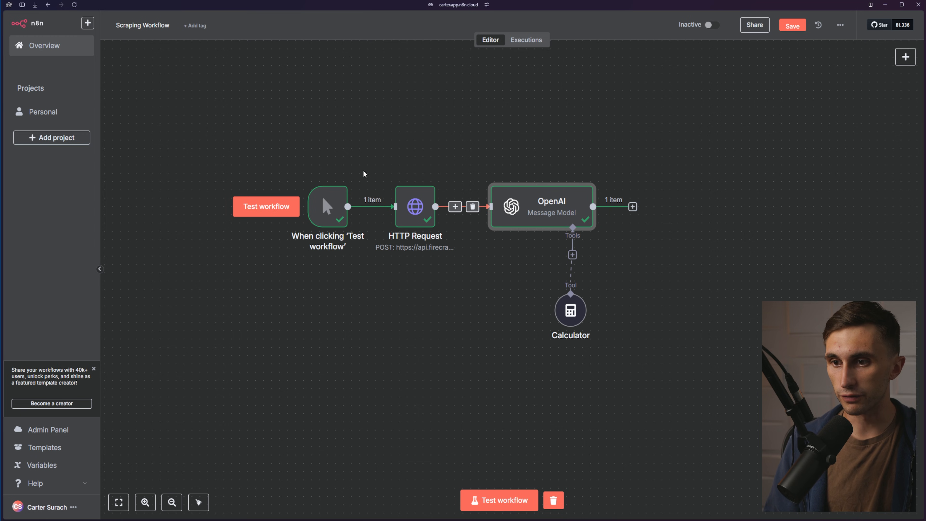
left_click_drag(298, 243, 282, 234)
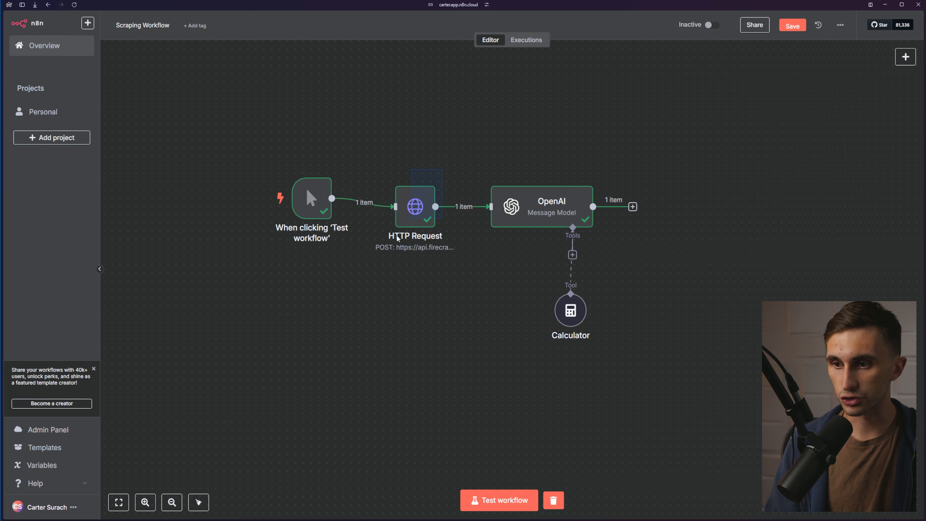
left_click_drag(417, 207, 415, 200)
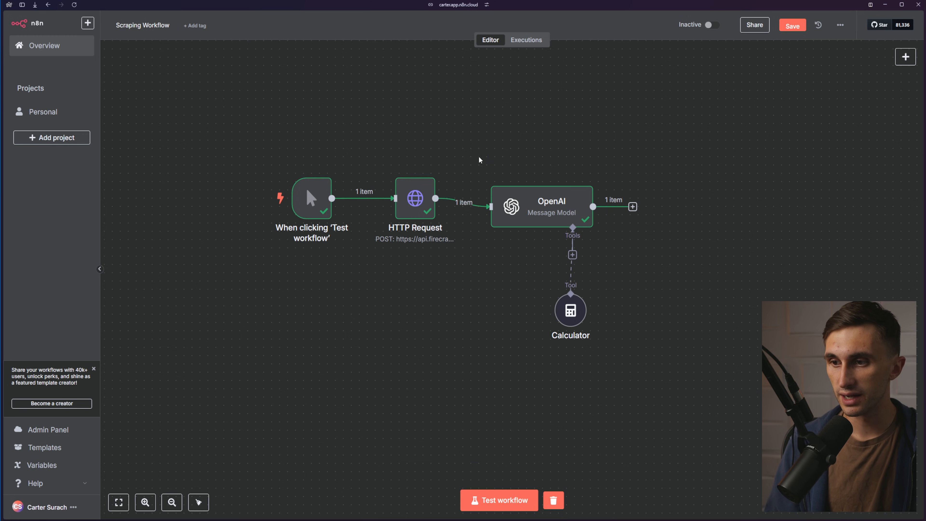
left_click_drag(478, 157, 636, 338)
left_click_drag(561, 217, 562, 209)
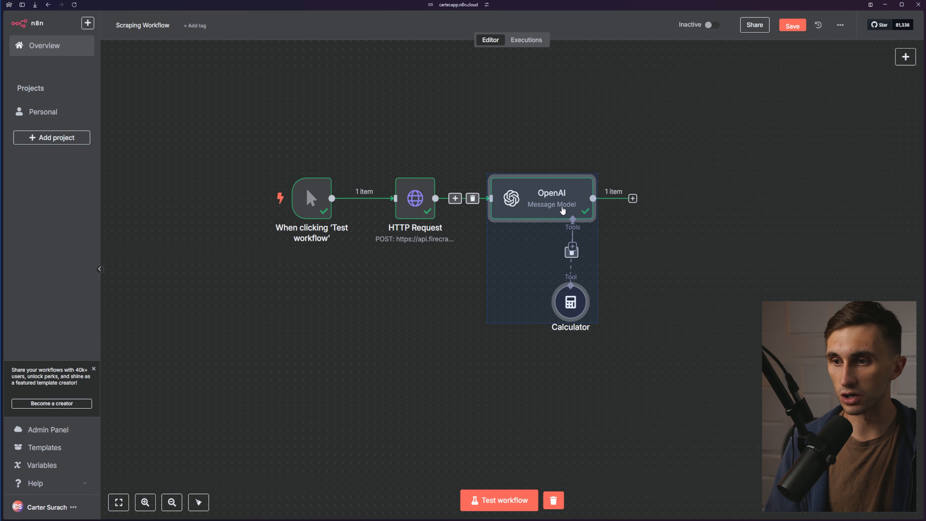
left_click(466, 274)
left_click(423, 192)
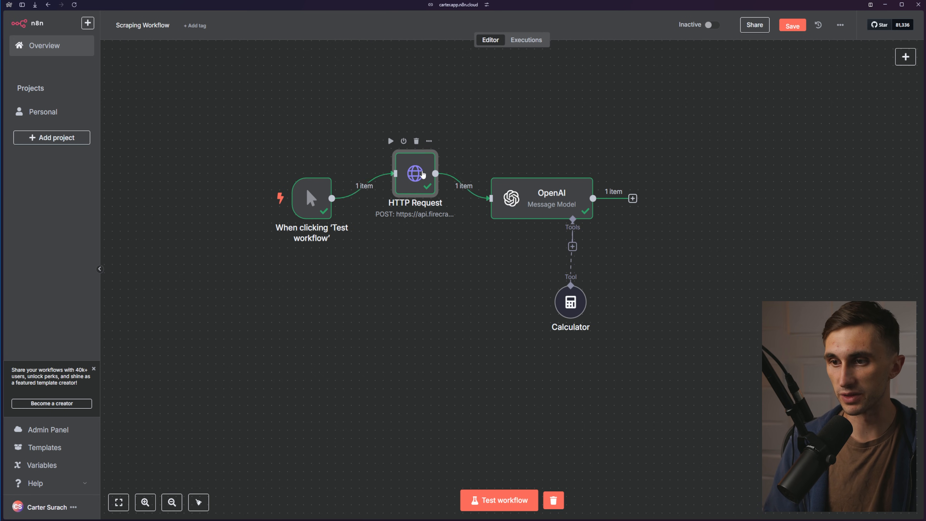
left_click(500, 136)
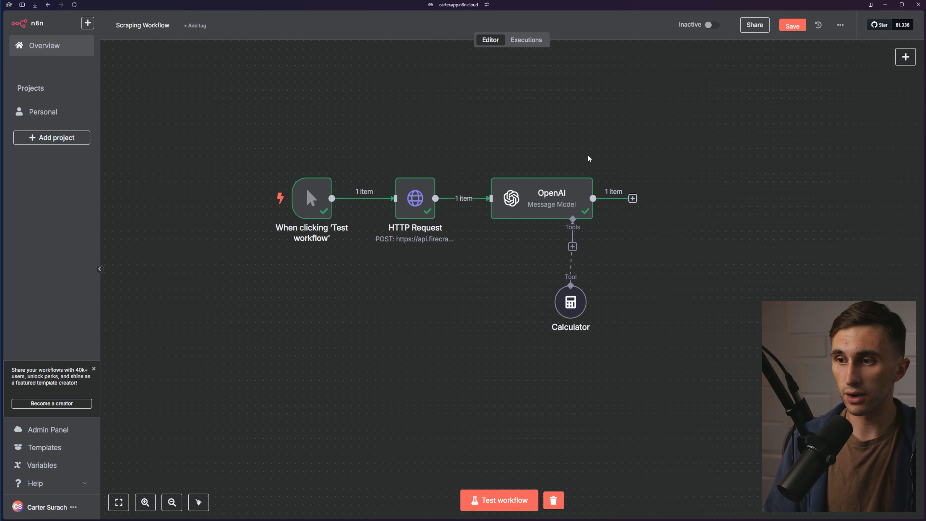
- Add a Google Sheets node with the Append row in sheet action after the OpenAI node and return to the canvas
left_click(632, 199)
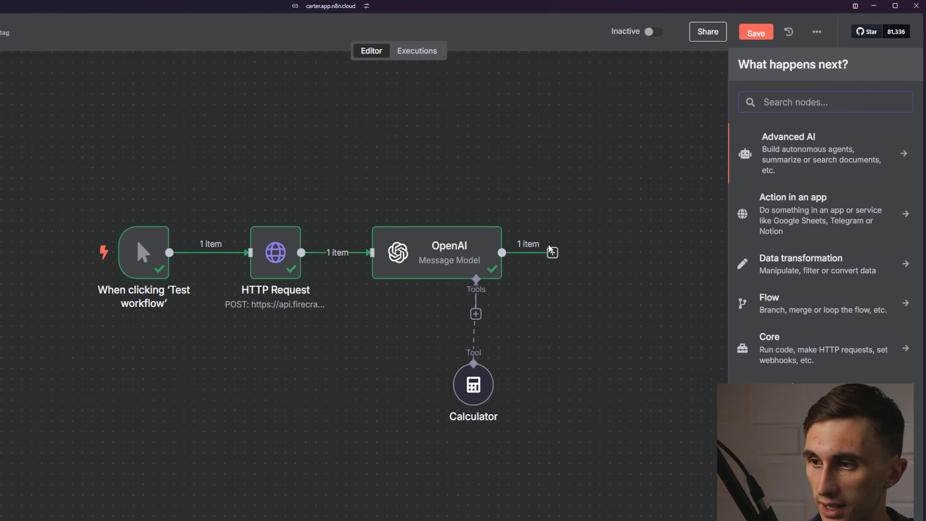
type("google s")
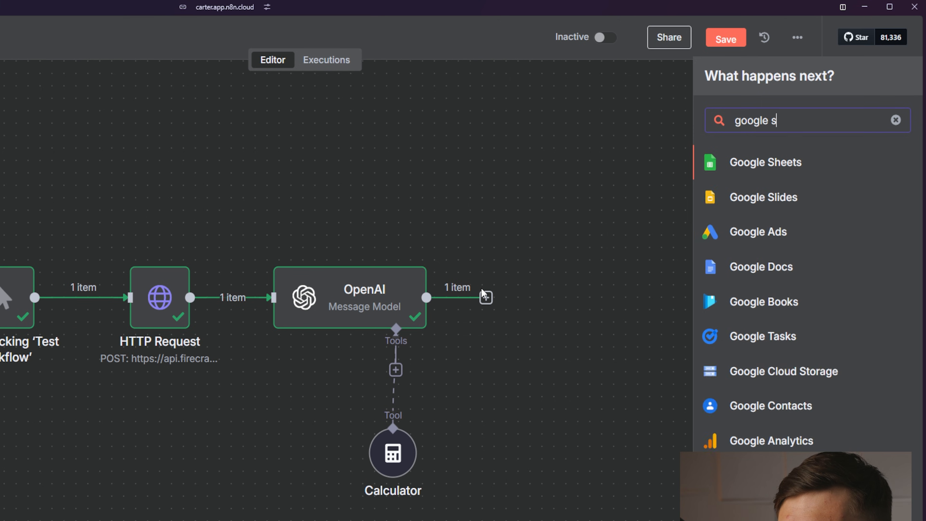
type("heets")
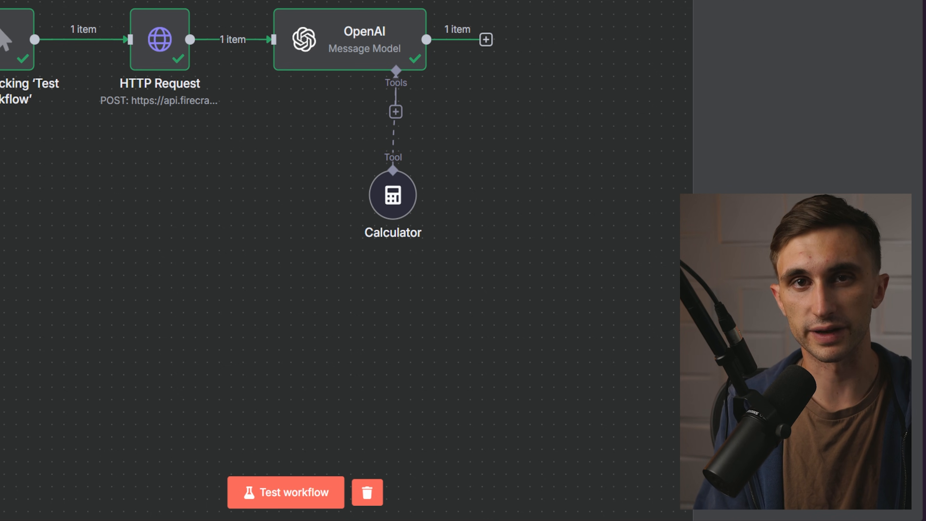
left_click(740, 147)
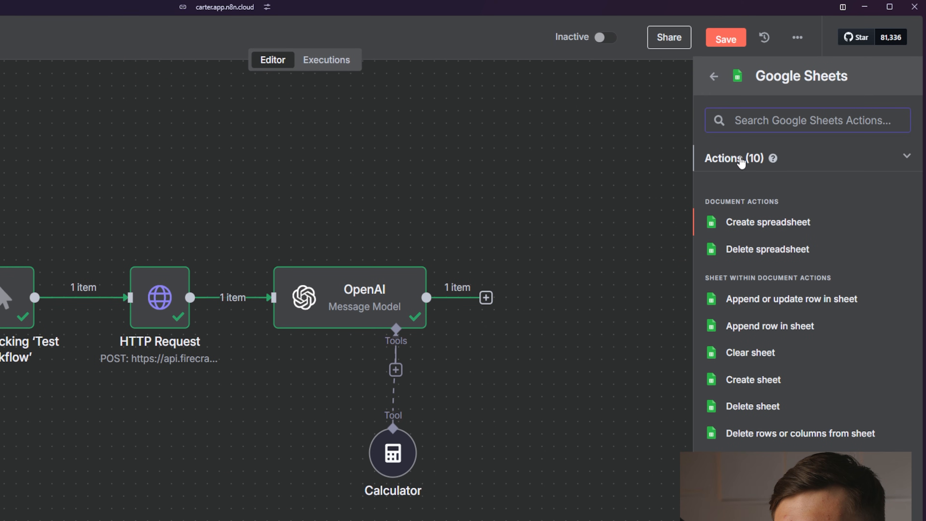
left_click(756, 328)
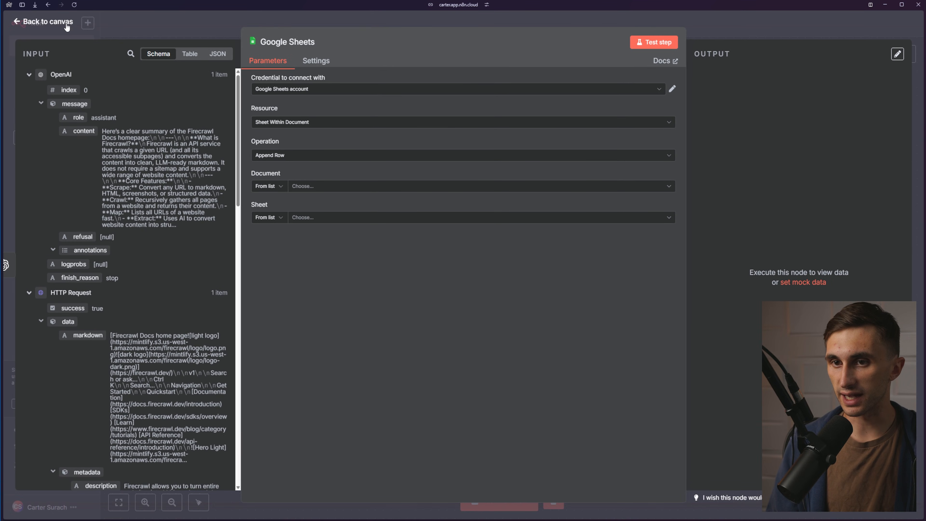
left_click(66, 23)
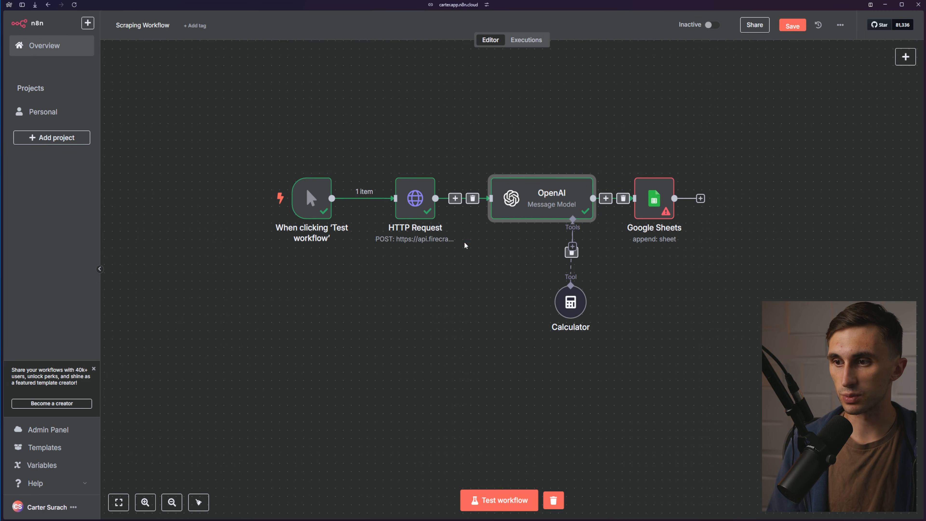
- Move the four main nodes up away from the Calculator, realign them in one row and space Google Sheets further from OpenAI
mouse_move(521, 197)
left_mouse_down()
mouse_move(521, 181)
mouse_move(522, 197)
left_mouse_up()
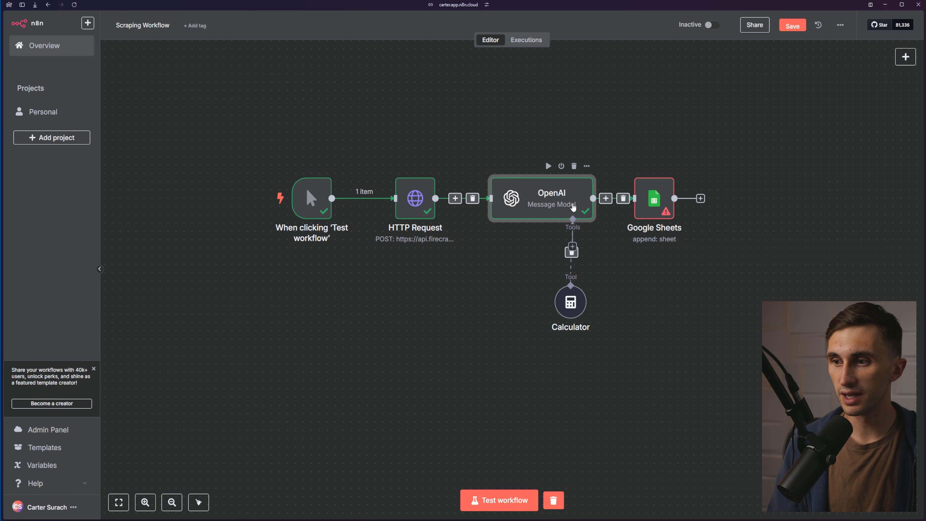
left_click_drag(717, 126, 274, 258)
left_click_drag(521, 210, 524, 159)
left_click(507, 187)
mouse_move(319, 152)
left_mouse_down()
mouse_move(310, 116)
mouse_move(310, 153)
left_mouse_up()
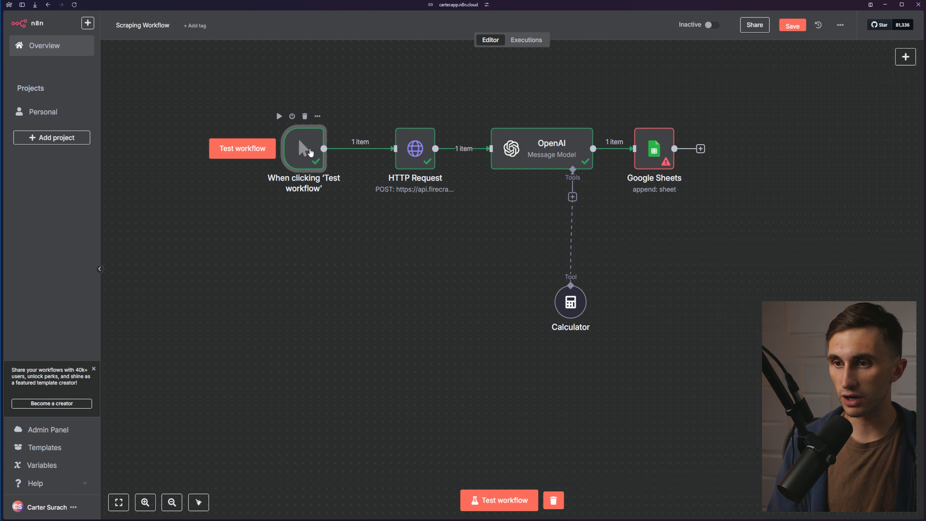
left_click_drag(465, 105, 395, 171)
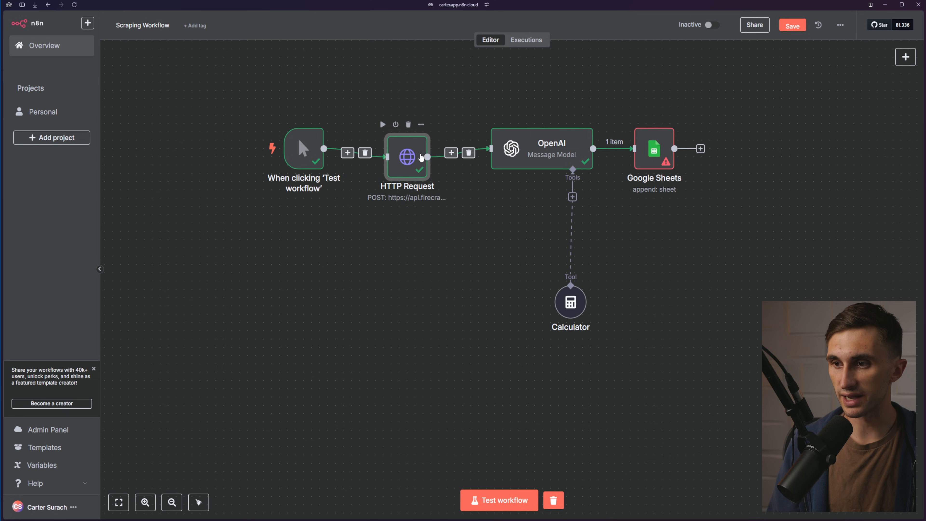
left_click_drag(554, 157, 554, 166)
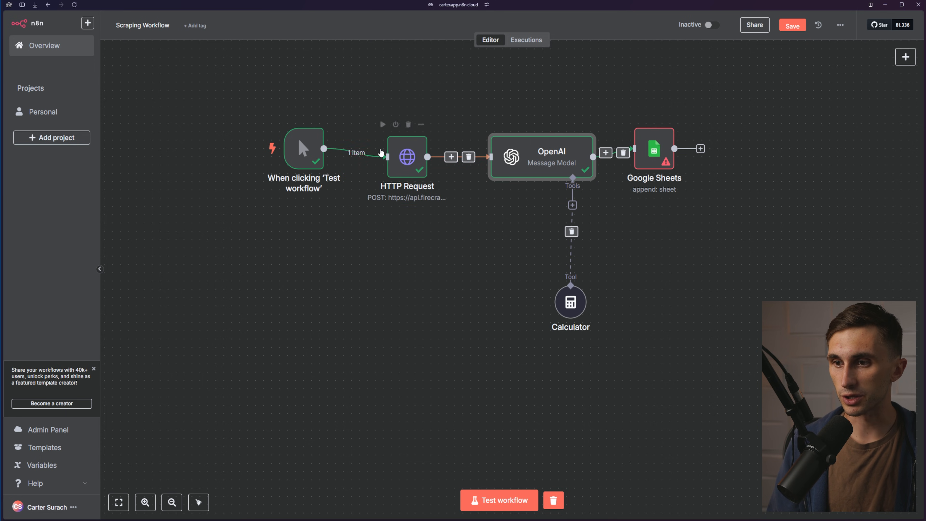
left_click_drag(305, 149, 305, 158)
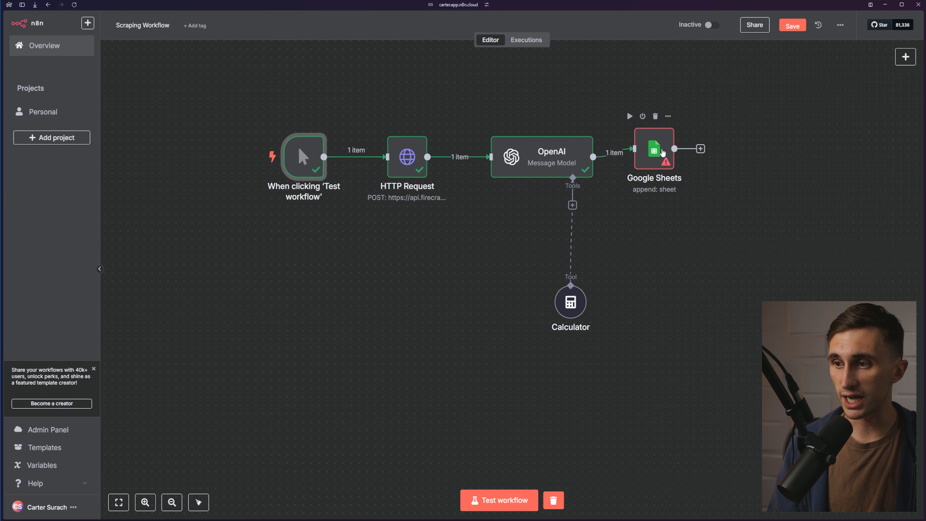
left_click_drag(663, 152, 684, 162)
left_click_drag(724, 123, 621, 196)
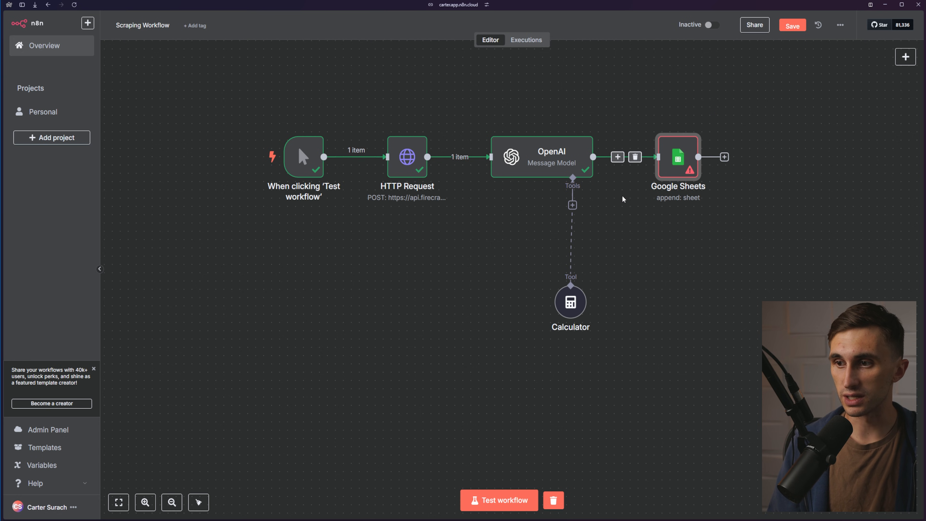
left_click(629, 194)
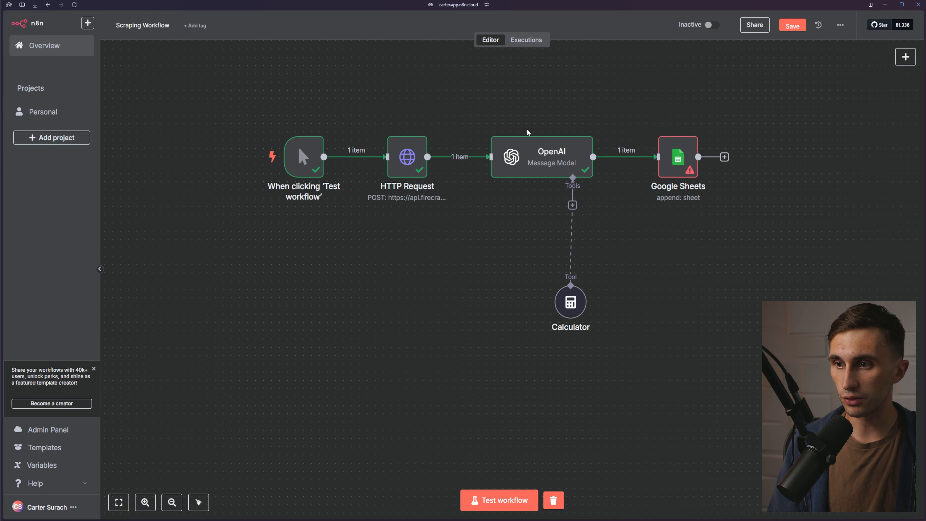
left_click_drag(527, 129, 576, 94)
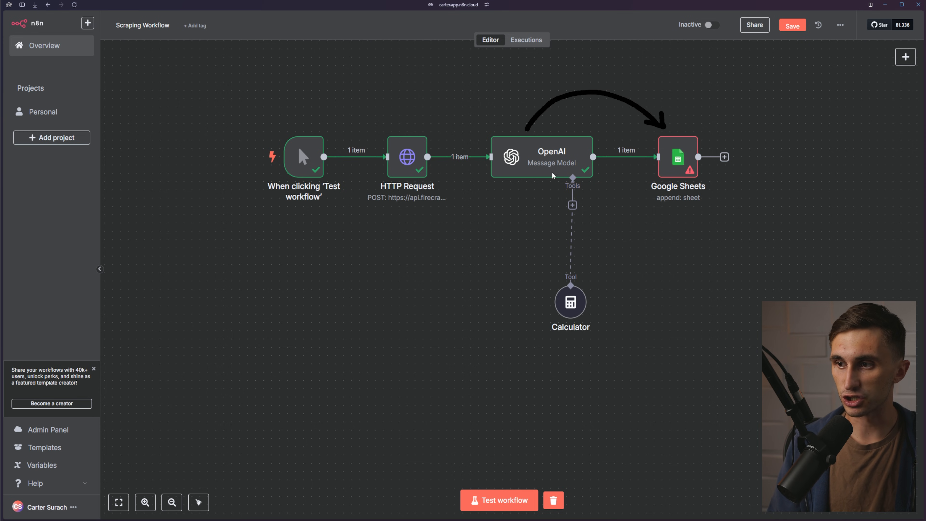
left_click_drag(473, 94, 655, 125)
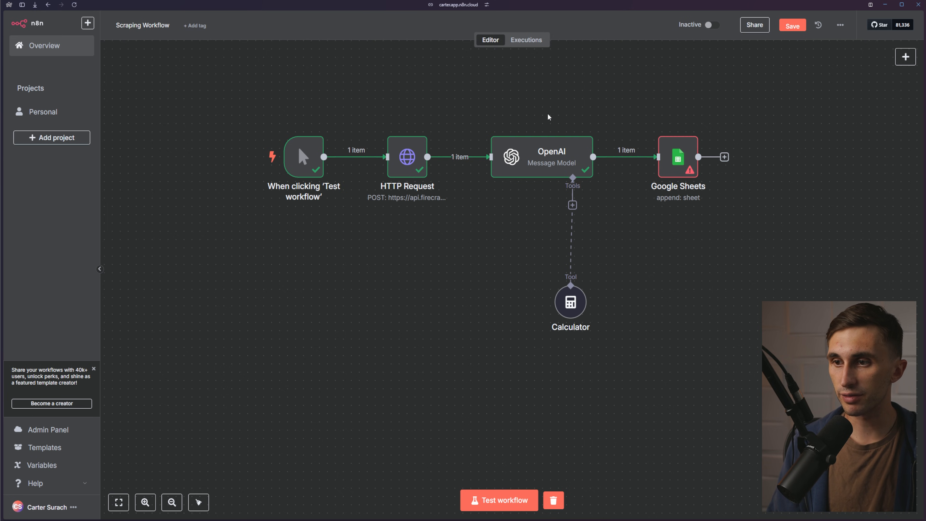
mouse_move(557, 112)
left_mouse_down()
mouse_move(364, 106)
mouse_move(411, 132)
left_mouse_up()
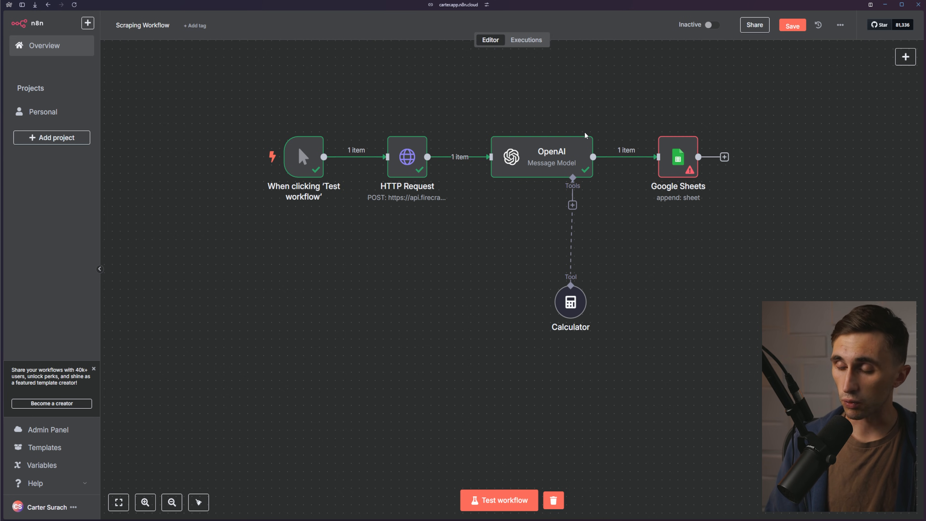
left_click_drag(584, 132, 662, 94)
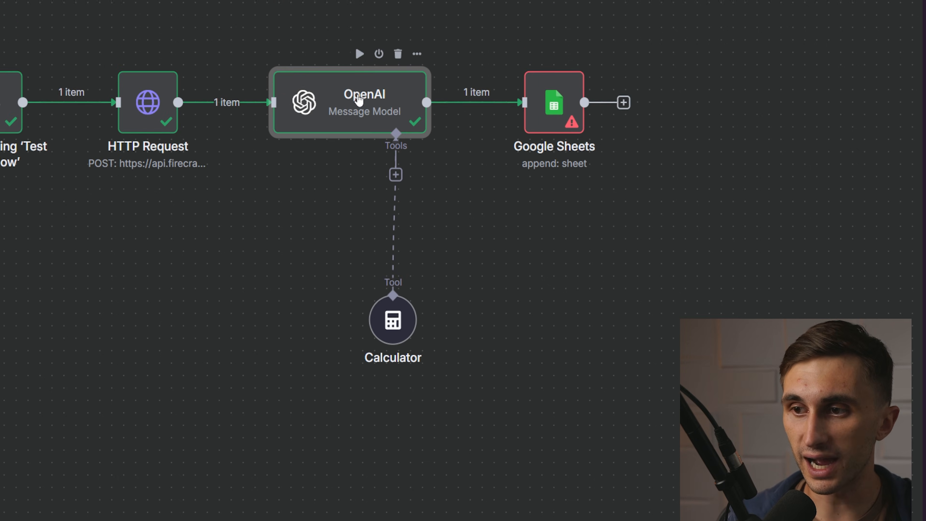
- Change the OpenAI node's existing message to the System role and clear its prompt text
double_click(359, 99)
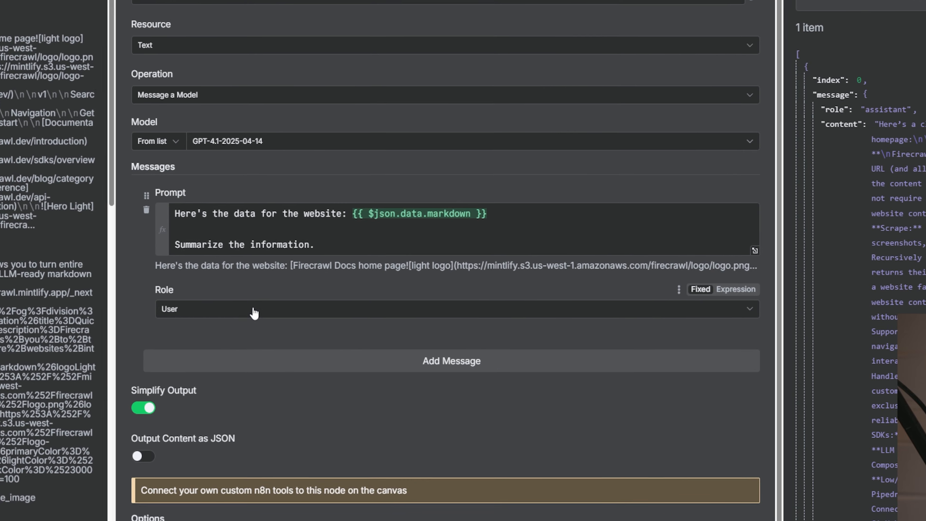
left_click(78, 188)
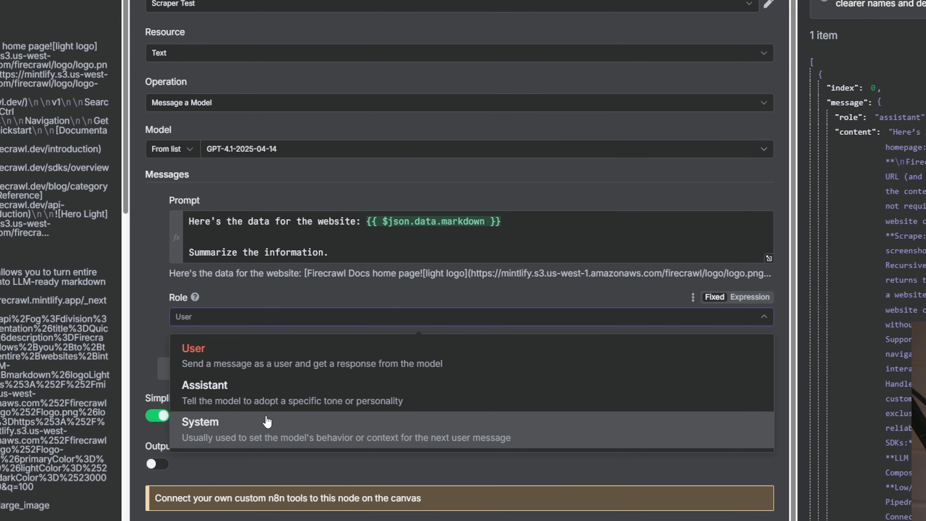
left_click(268, 421)
left_click_drag(330, 252, 147, 215)
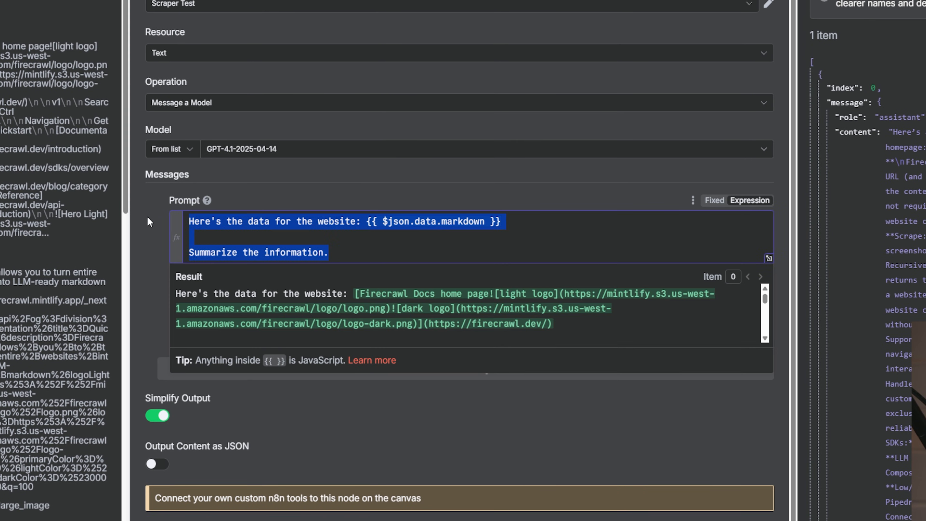
key("BackSpace")
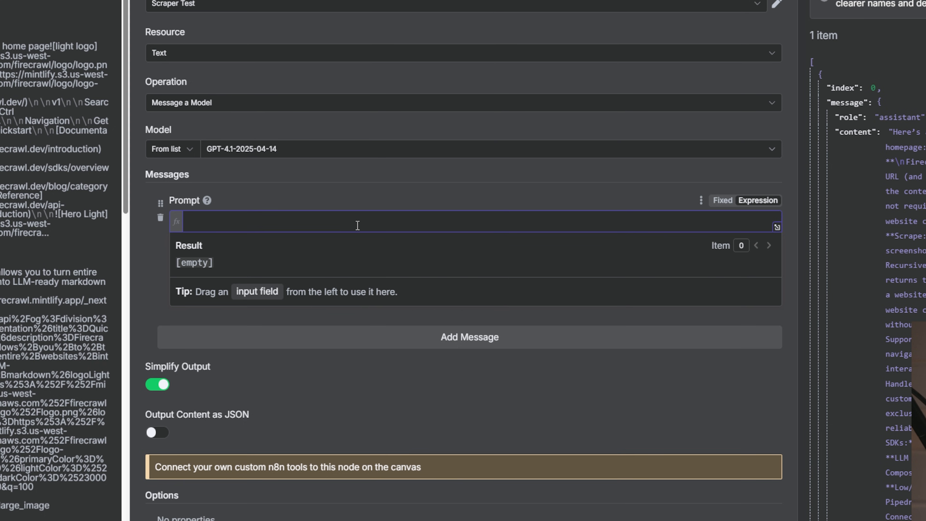
- Begin the prompt with "Your role is to extract information from the website data that I pass to you and output it in a structured format."
type("Your role is to ")
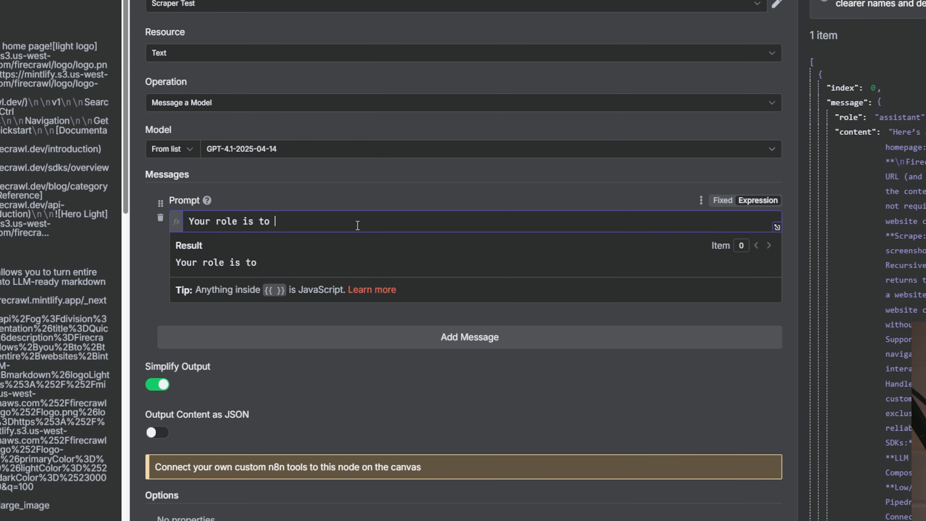
type("extract infor")
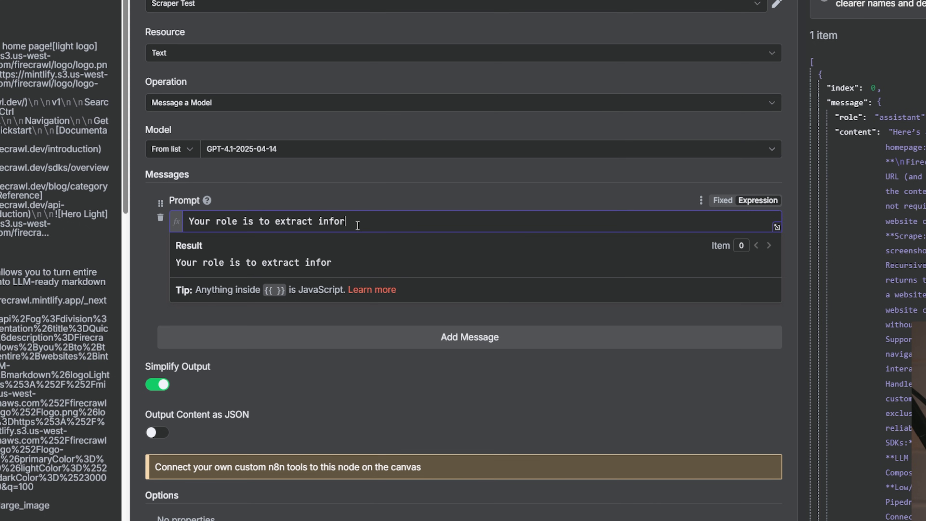
type("mation from the webs")
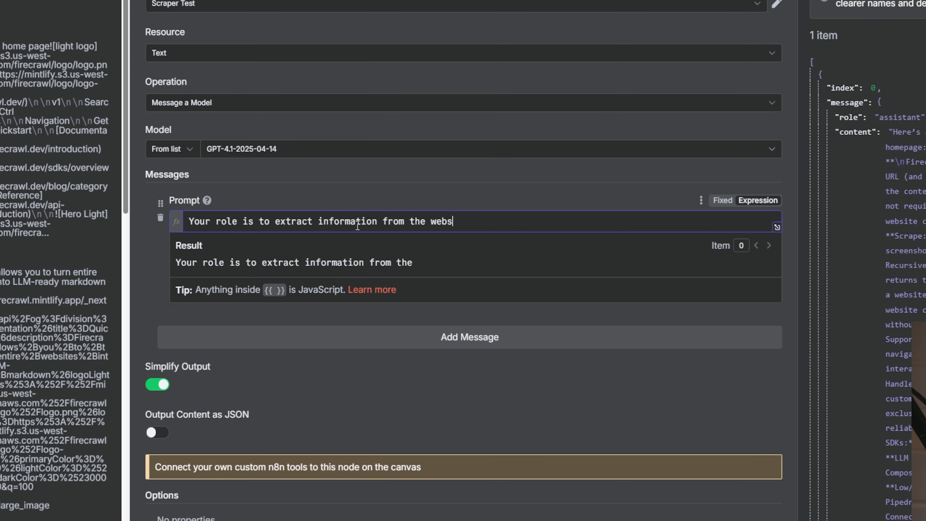
type("ite data that I pa")
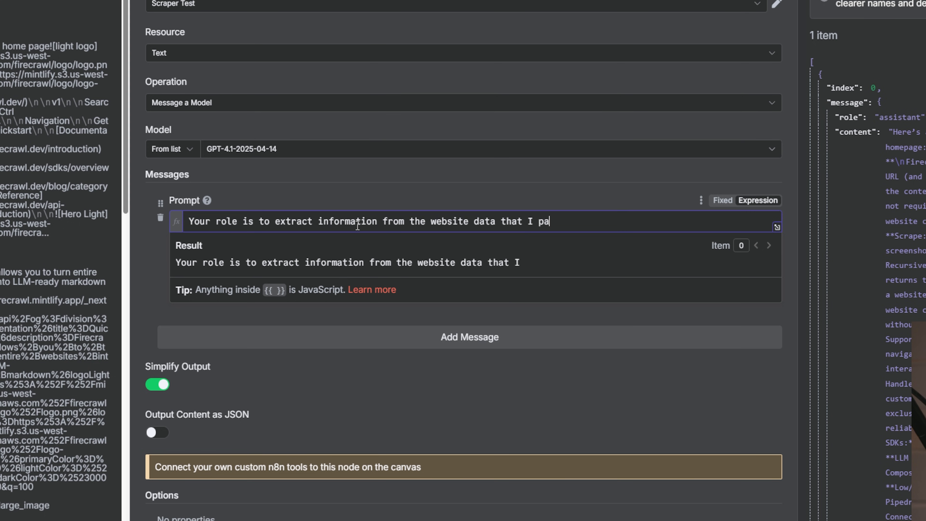
type("ss to you and output it in a")
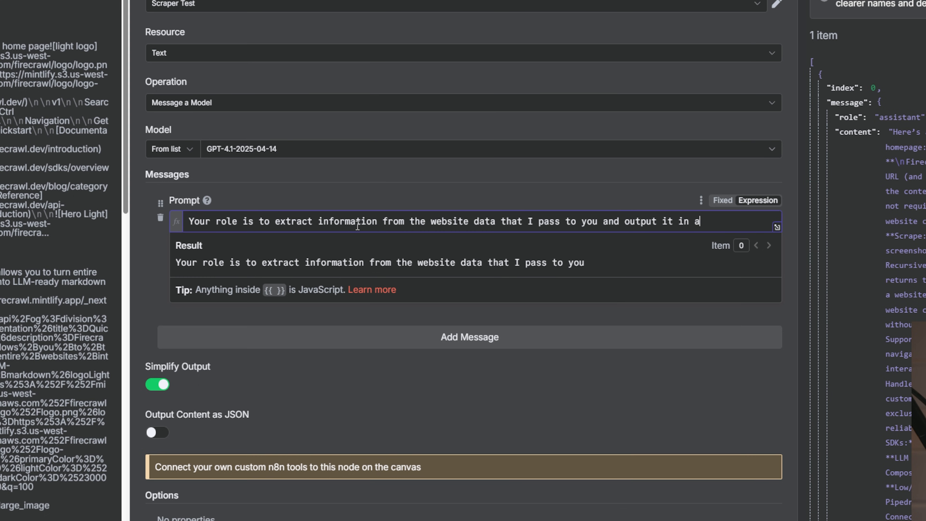
type(" structured format.")
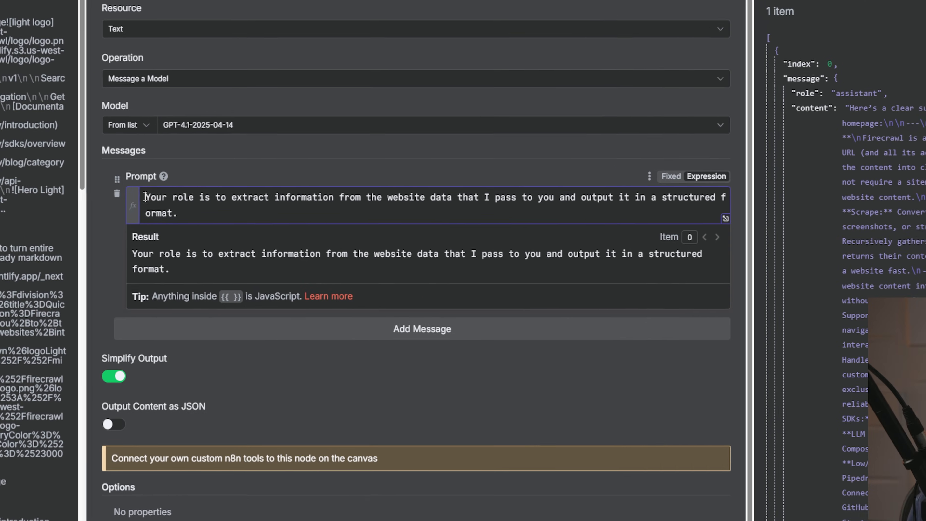
left_click_drag(145, 197, 220, 241)
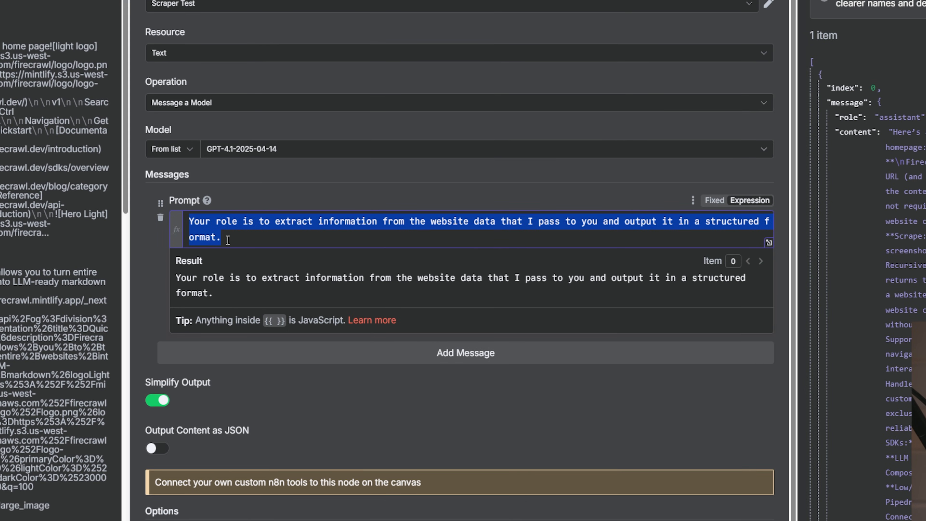
left_click(228, 240)
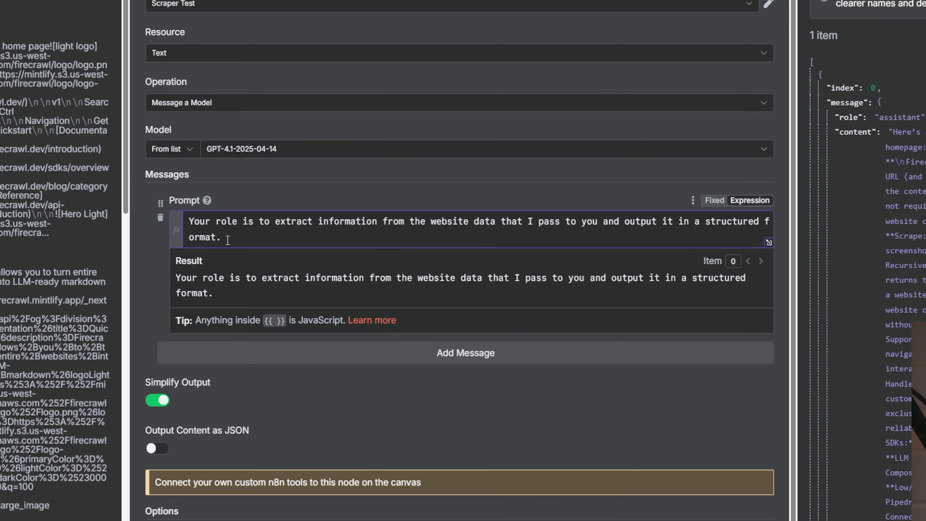
- Add the line "You are to deliver the following:" to the prompt after a blank line, followed by an empty line
key("Return")
key("Return")
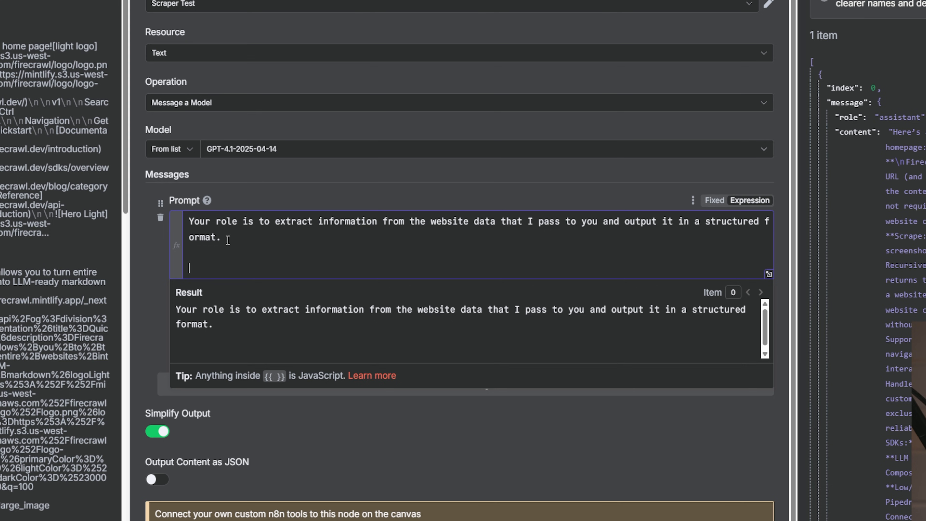
type("You are to de")
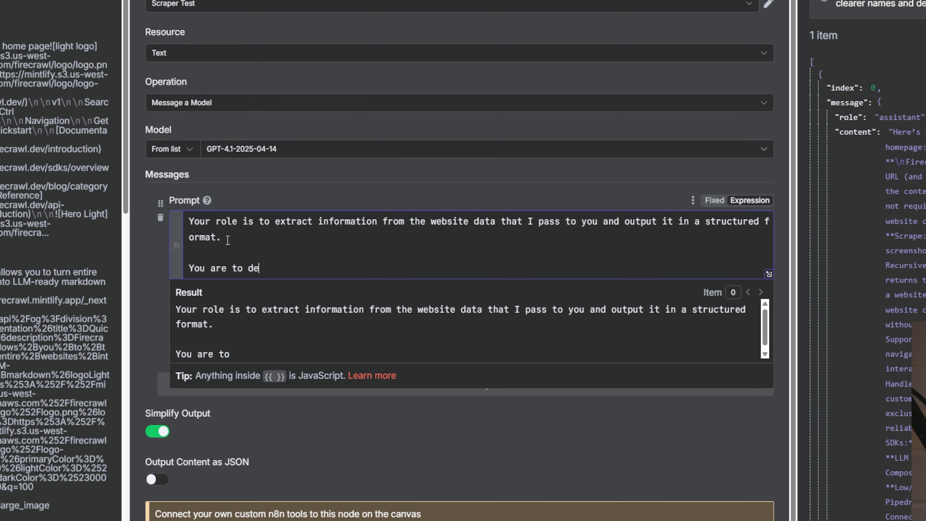
type("liver the following:")
key("Return")
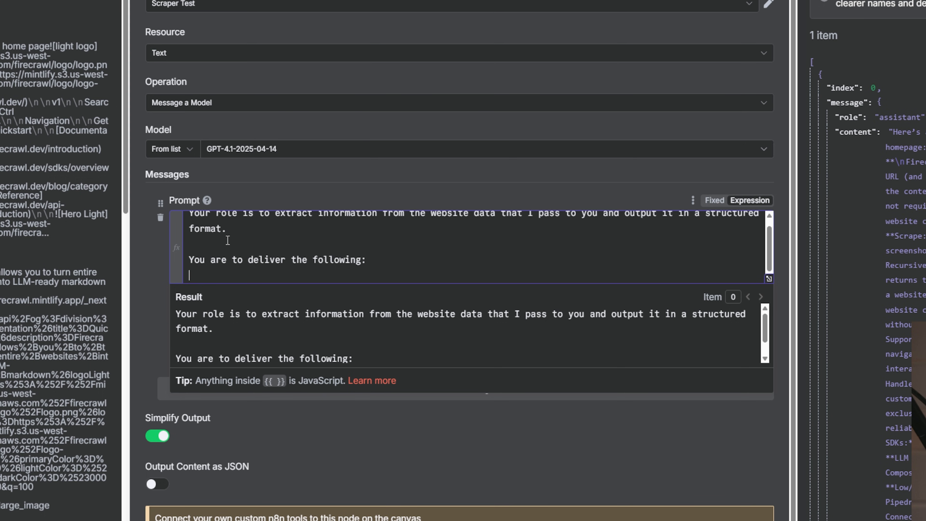
- Add the list item "- Summary: A summary is a basic 250 character short description of the content you receive."
type("- Summary: A summary is a")
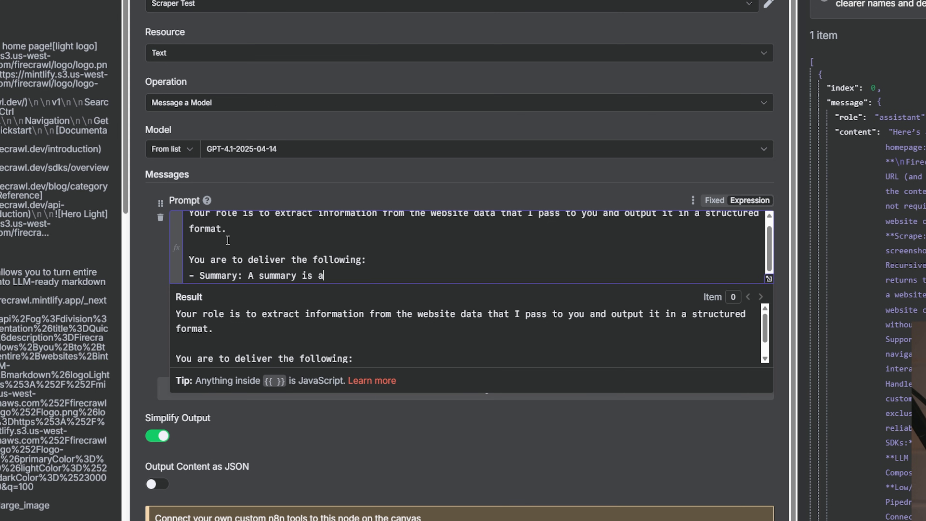
type(" basic 250 chra")
key("BackSpace")
key("BackSpace")
type("aracter short ")
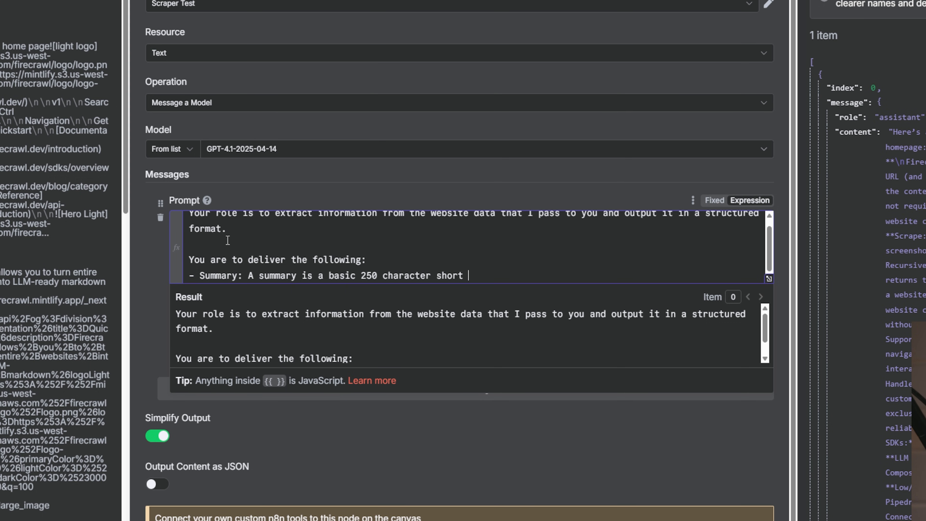
type("description of the content ")
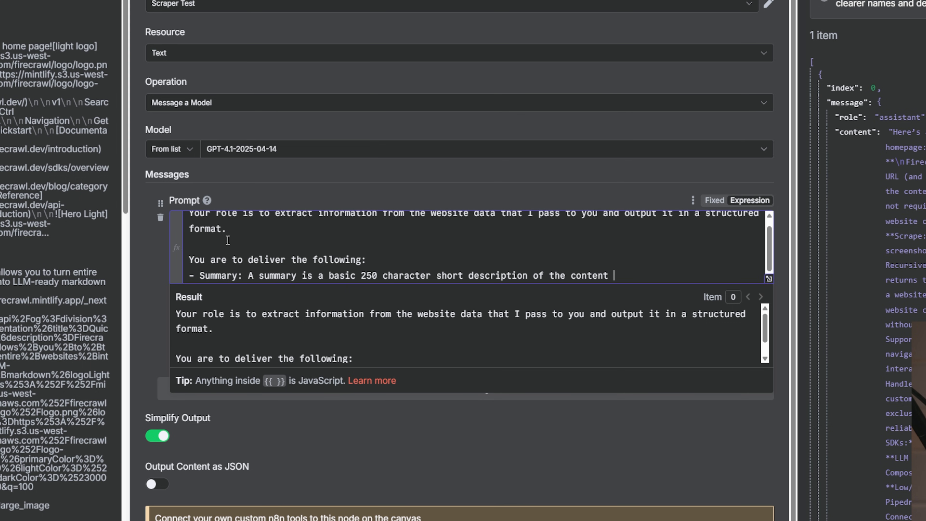
type("you receive.")
- Insert "- Title: A title that you create for the info that you receive." on its own line above the Summary item
key("super+BackSpace")
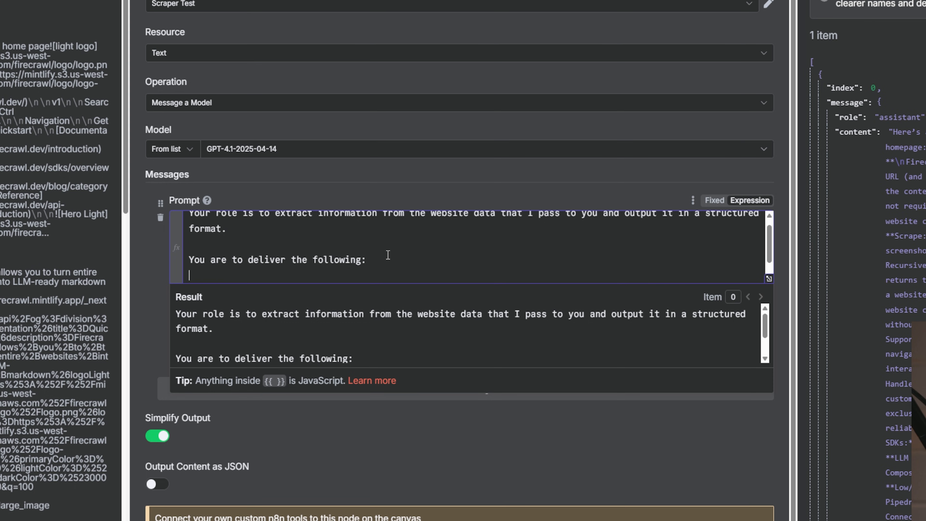
type("- Title")
scroll(366, 239, "down", 1)
type(": A ")
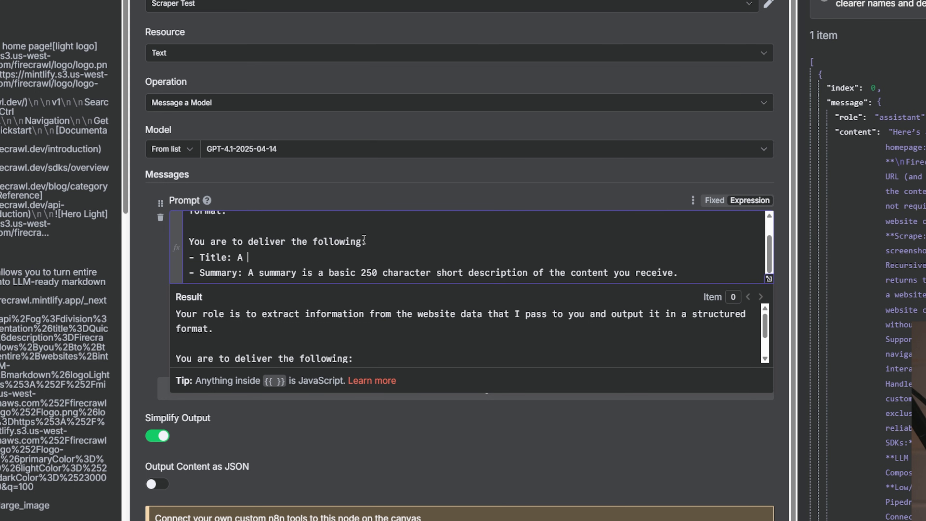
type("title that you create for the info ")
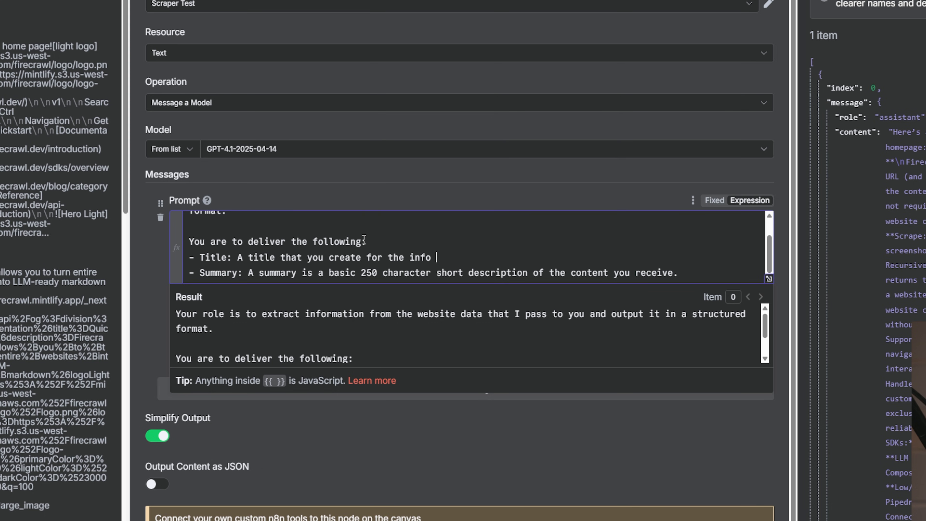
type("that you receive.")
- Add "- Emails: List any emails that you find on the site in a comma separated string" below the Summary item
left_click_drag(189, 241, 687, 270)
left_click(689, 271)
key("Return")
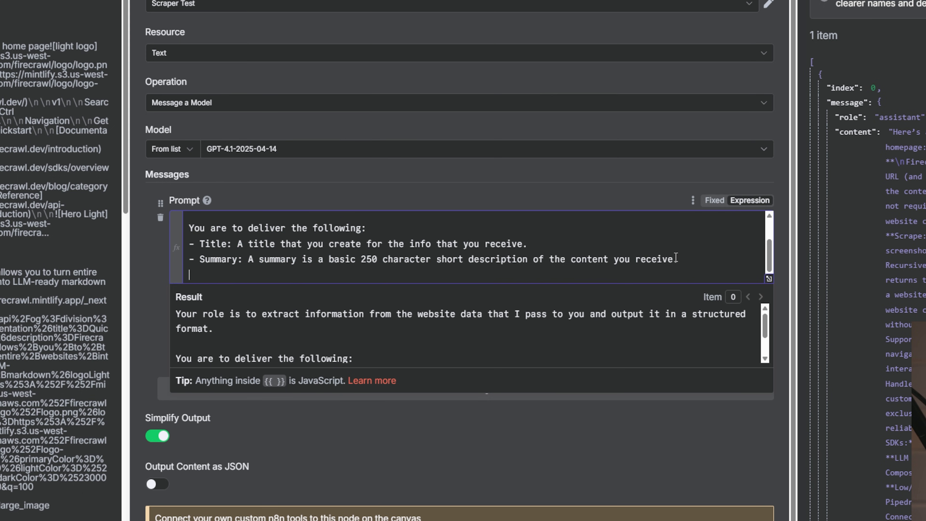
type("- Emails: List any emails that you")
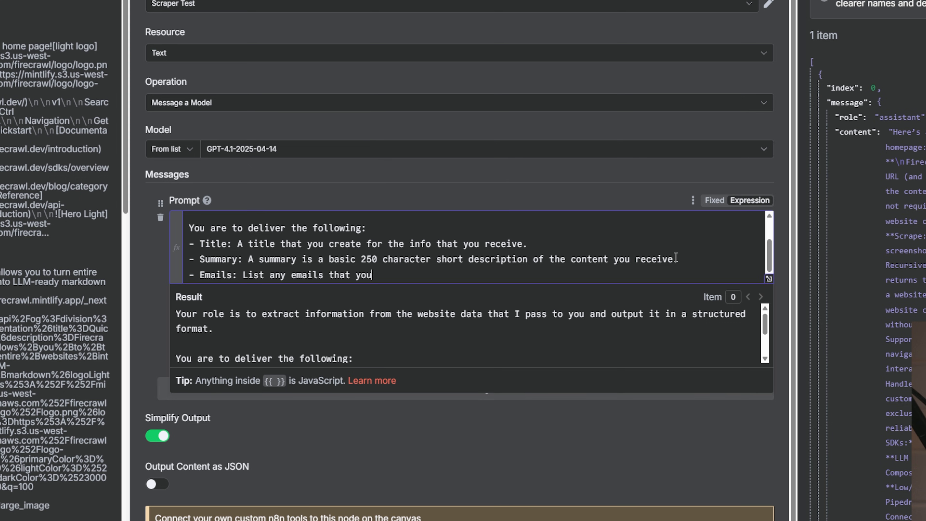
type(" find on the site in ")
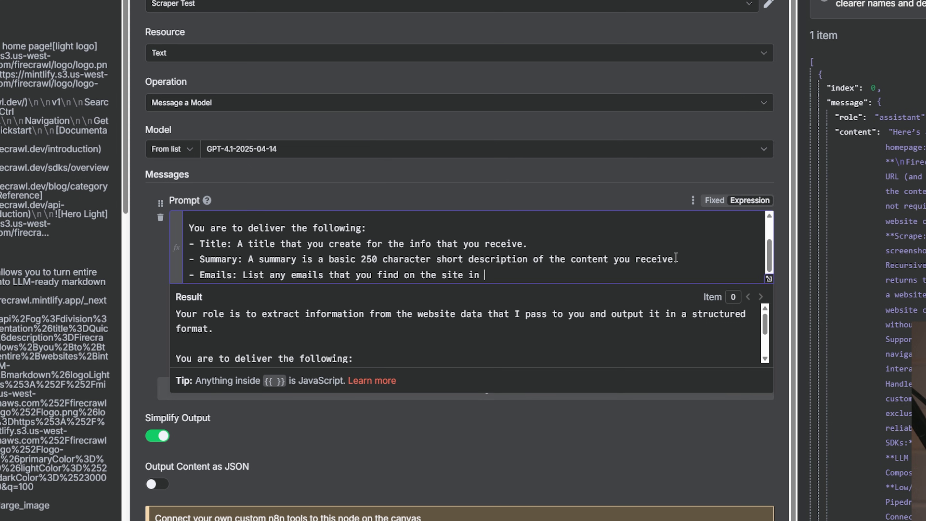
type("a commaseparated string")
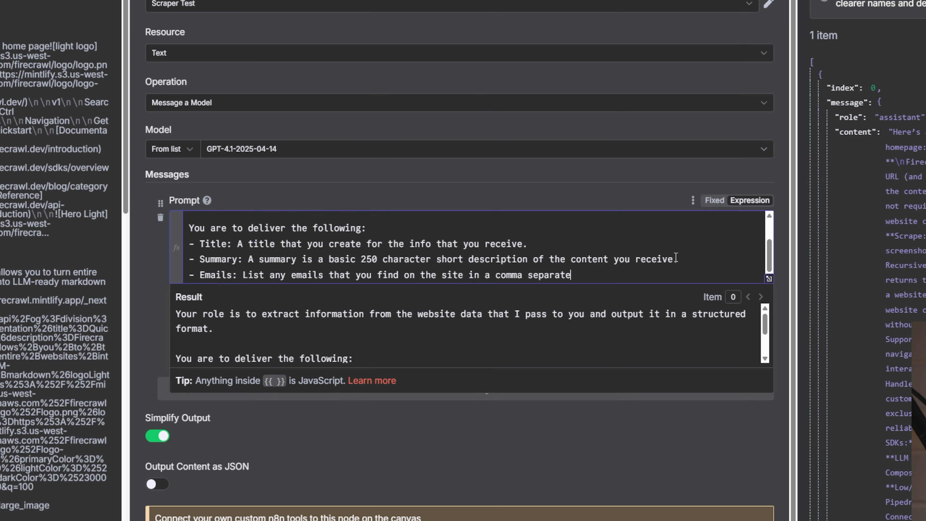
left_click_drag(616, 275, 495, 273)
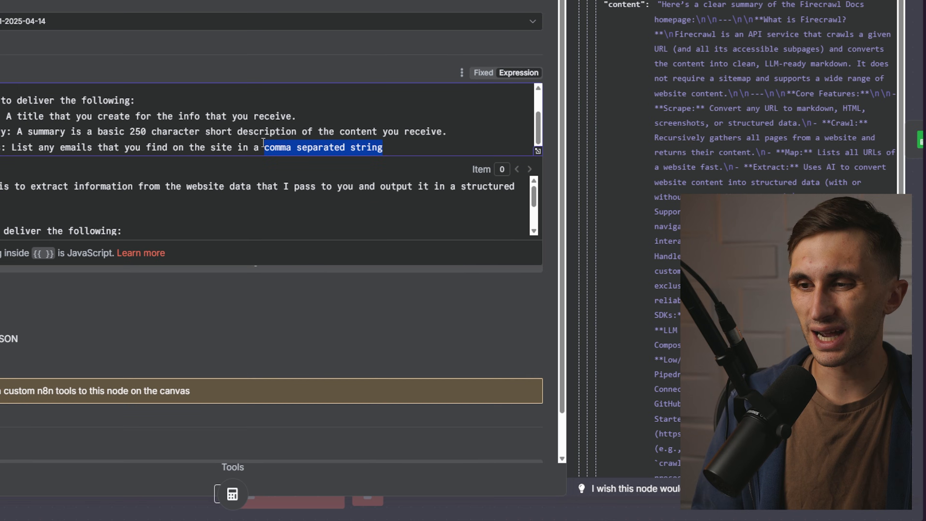
left_click(391, 149)
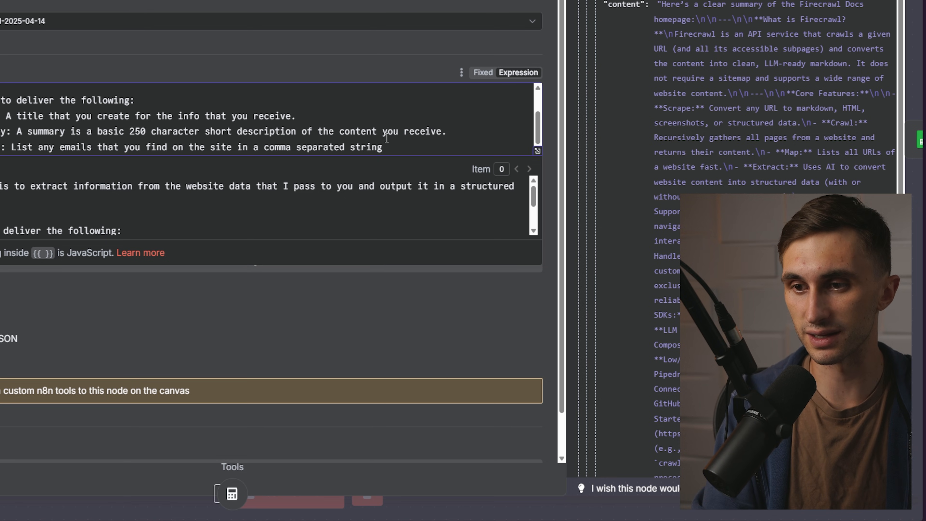
- Extend the Emails item with ". If you don't find any emails in the content just input N/A."
scroll(387, 138, "down", 1)
type(". If you")
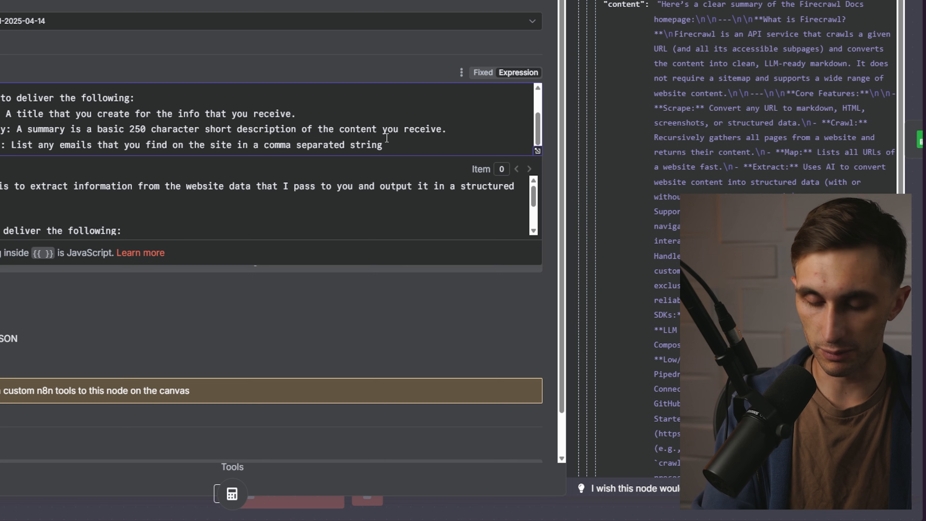
type(" do")
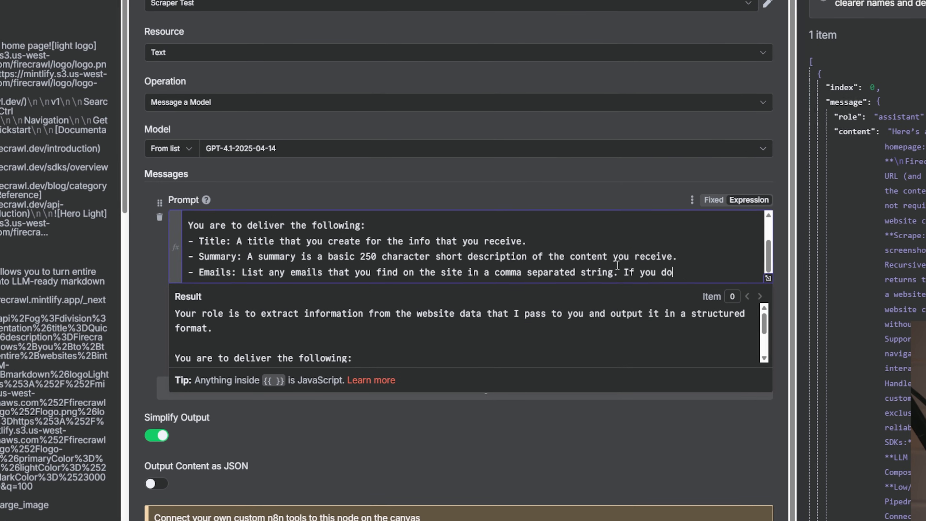
type("n't find any emails in ")
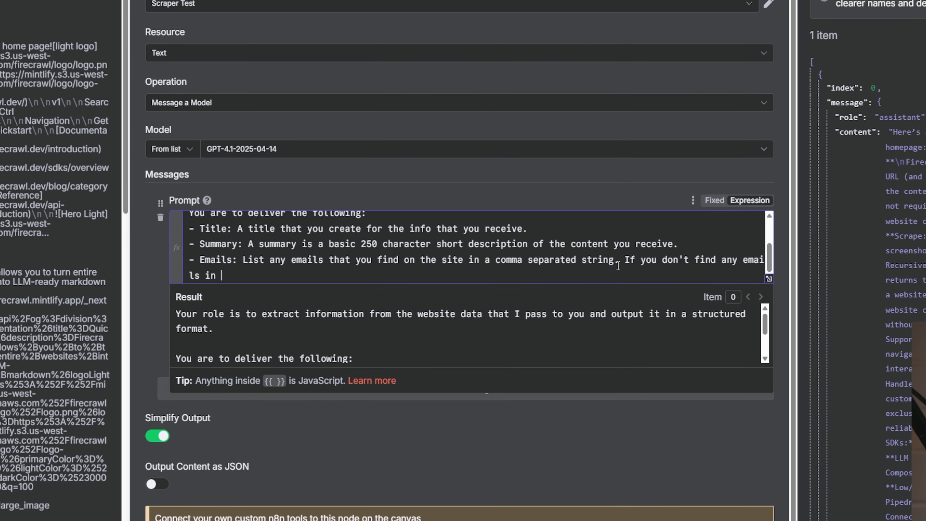
type("the content just input N/A.")
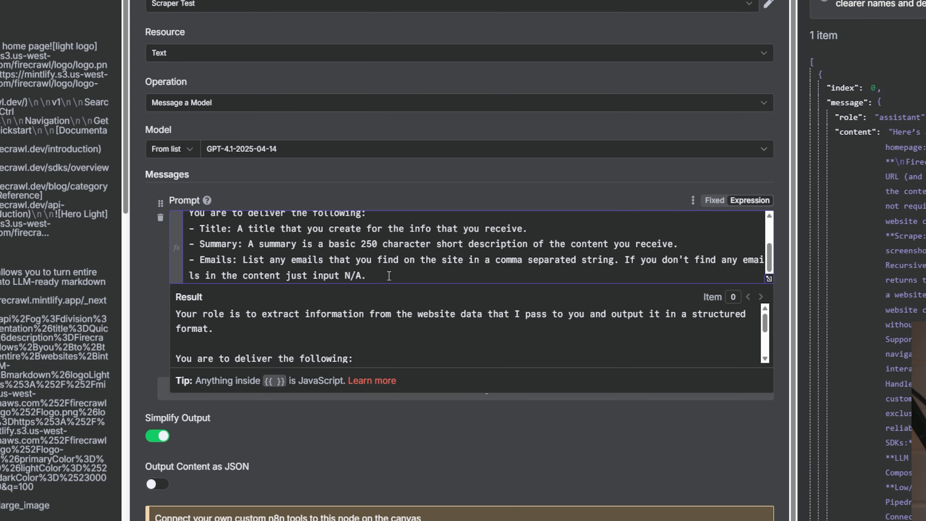
left_click_drag(374, 275, 190, 215)
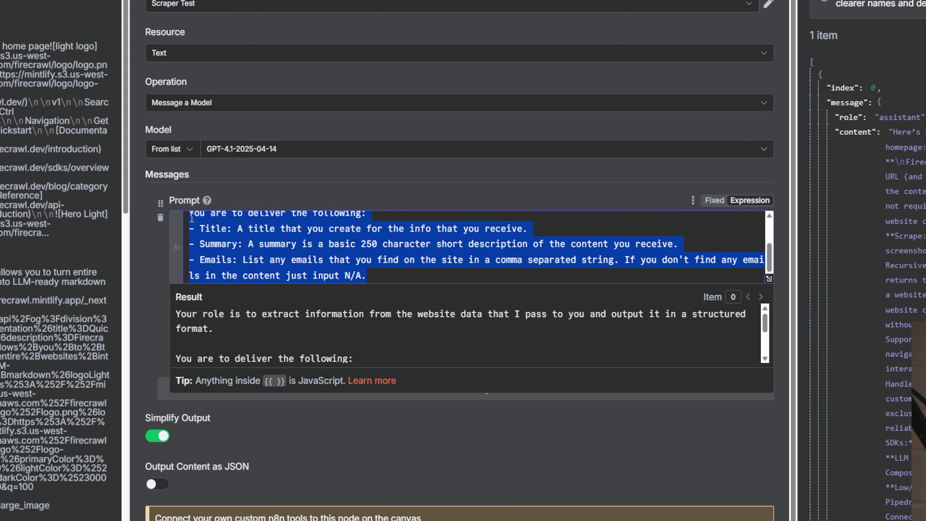
scroll(255, 236, "up", 2)
left_click(240, 228)
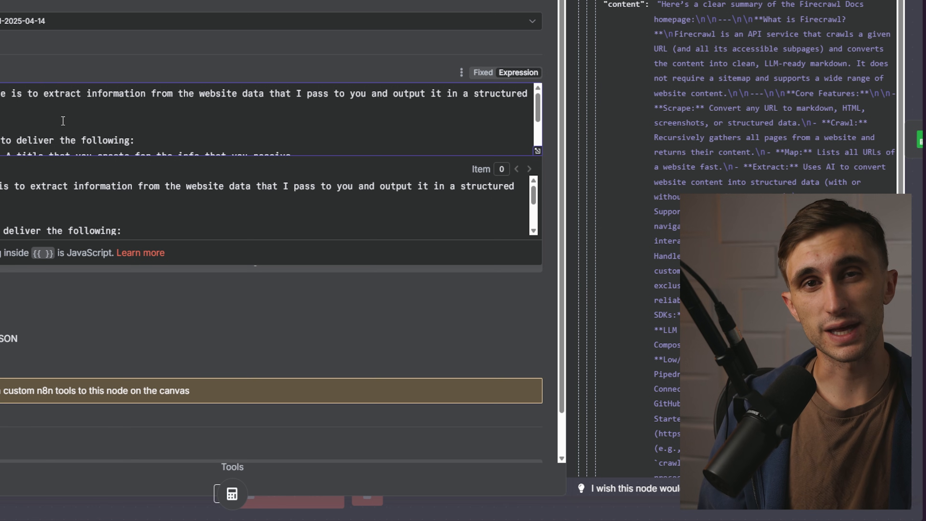
- Add the line "You receive an input of <scraped-website>" below the Emails item in the system prompt, separated by a blank line
scroll(63, 121, "down", 3)
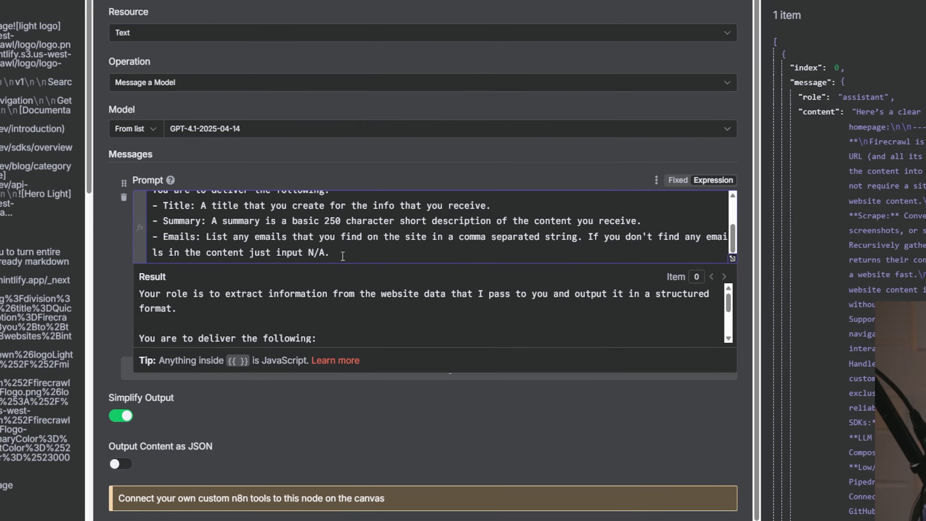
key("Return")
key("Return")
type("Y")
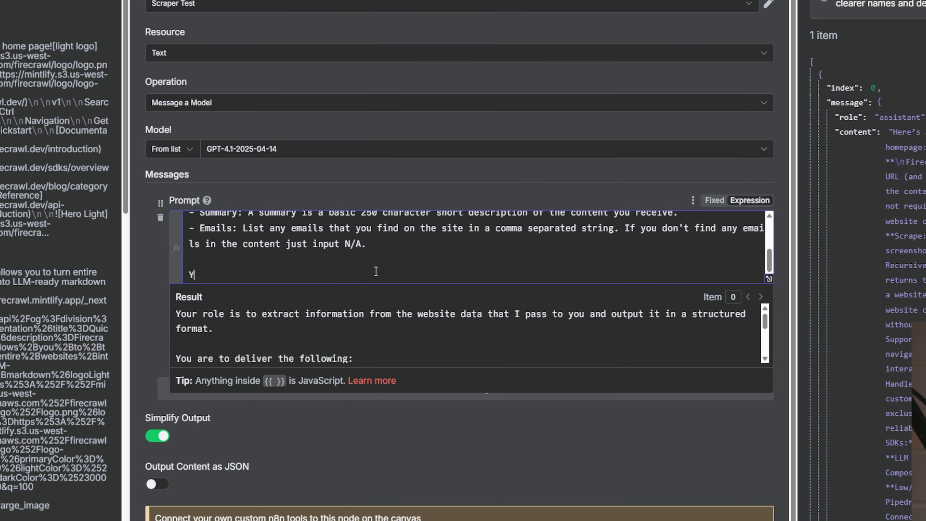
type("ou receive an in")
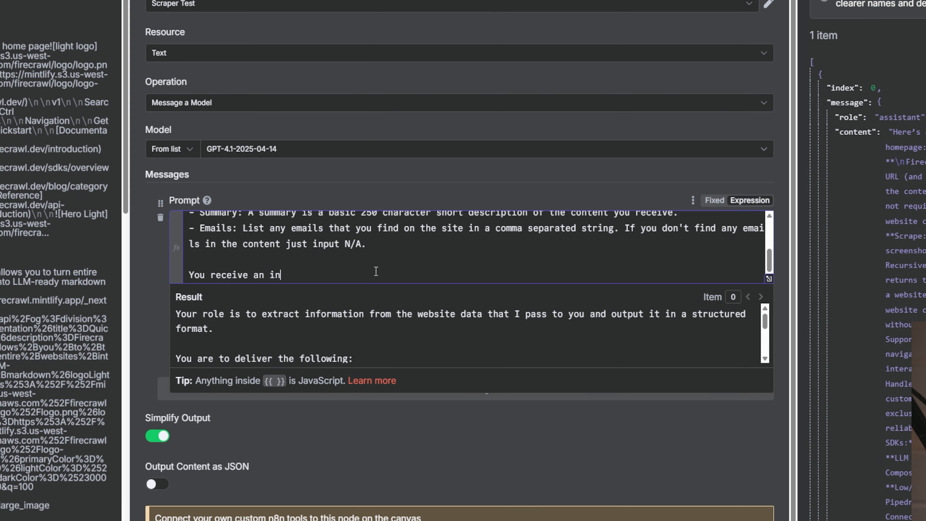
type("put of scraped-website>")
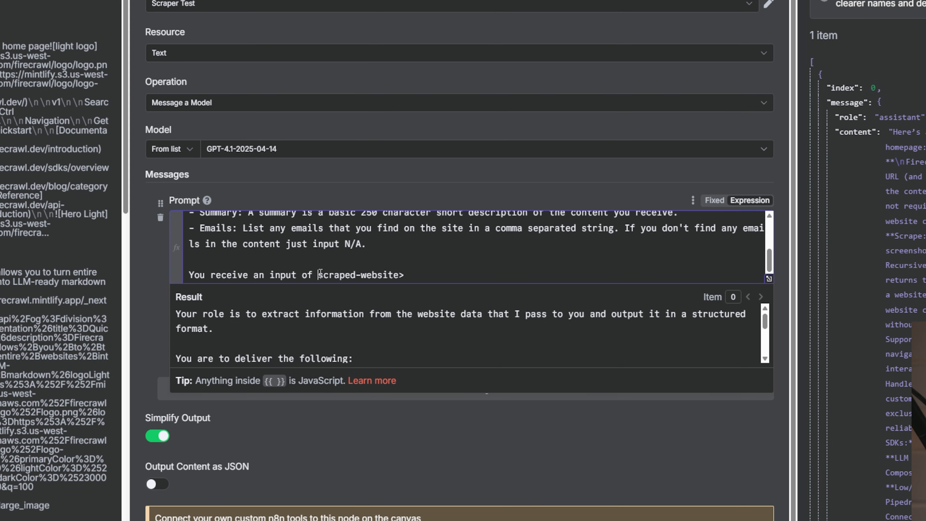
type("<")
left_click_drag(319, 274, 323, 274)
left_click_drag(410, 274, 318, 274)
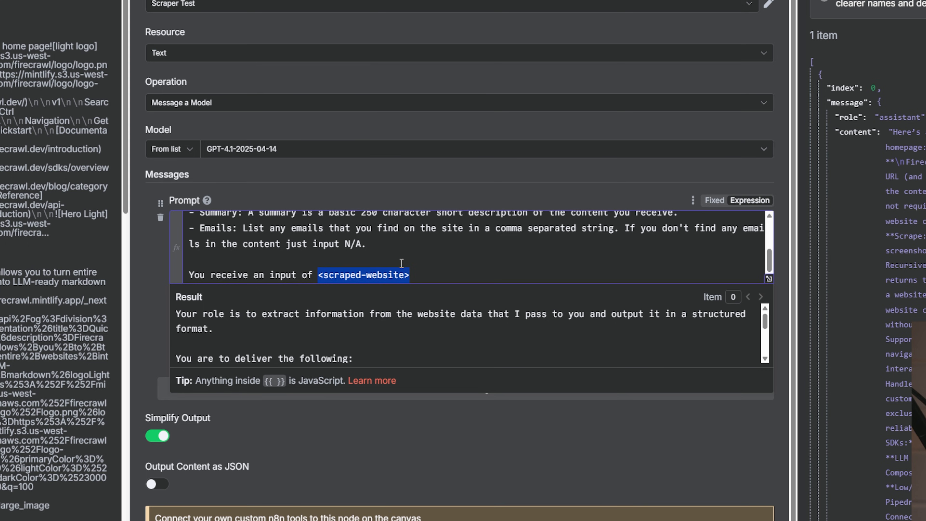
- Add the heading "Respond in JSON Format:" below the <scraped-website> input line, separated by a blank line
left_click(422, 272)
key("Return")
key("Return")
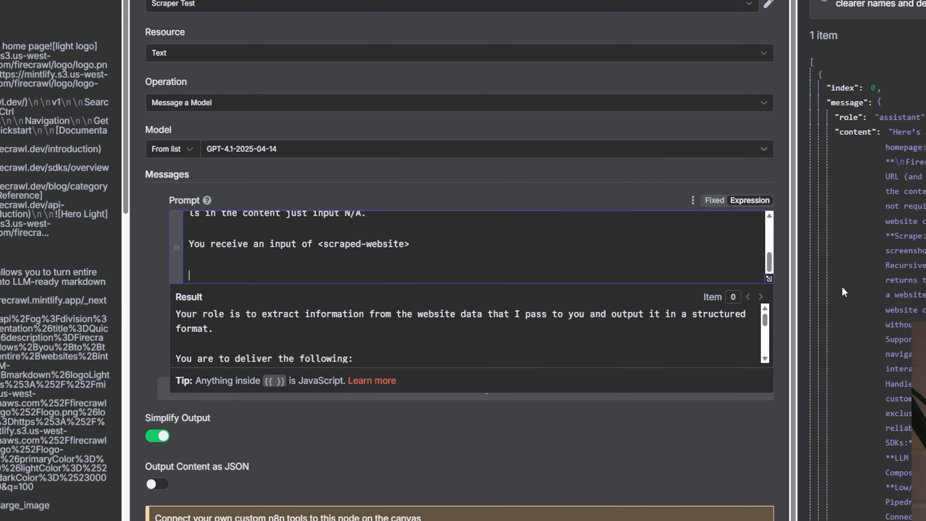
type("Respond in JSON Format:")
key("Return")
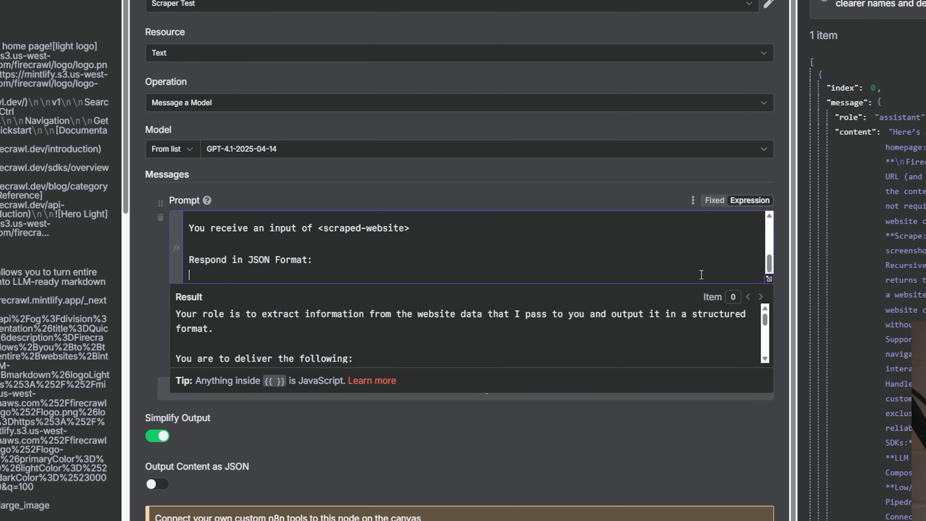
- Add an empty JSON object under the "Respond in JSON Format:" heading, with its curly braces on separate lines
scroll(646, 260, "up", 3)
scroll(647, 260, "up", 1)
scroll(646, 260, "down", 2)
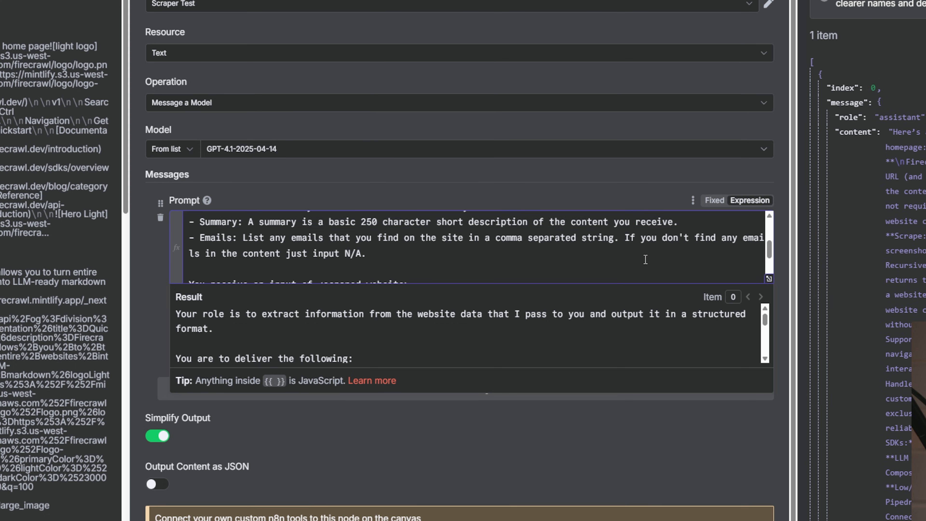
scroll(645, 259, "up", 2)
scroll(645, 259, "down", 2)
scroll(645, 259, "down", 3)
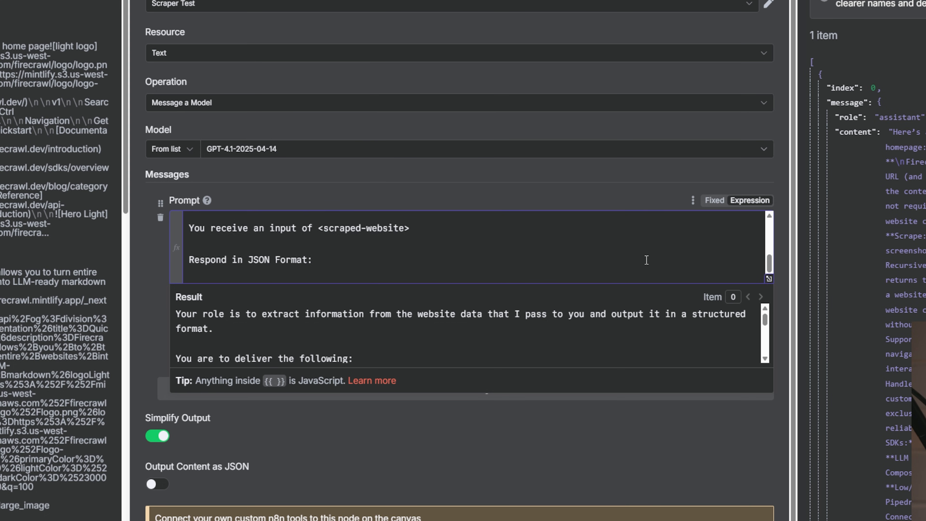
type("{")
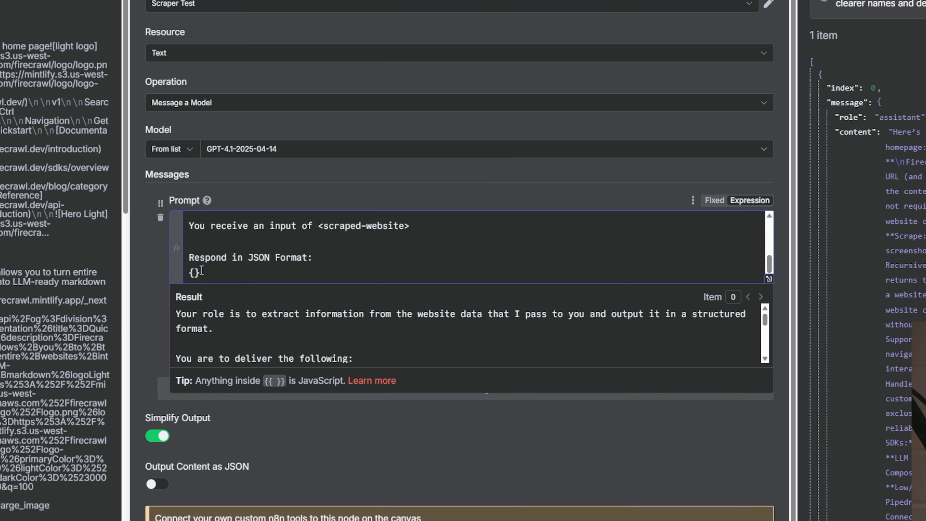
left_click(189, 271)
key("Return")
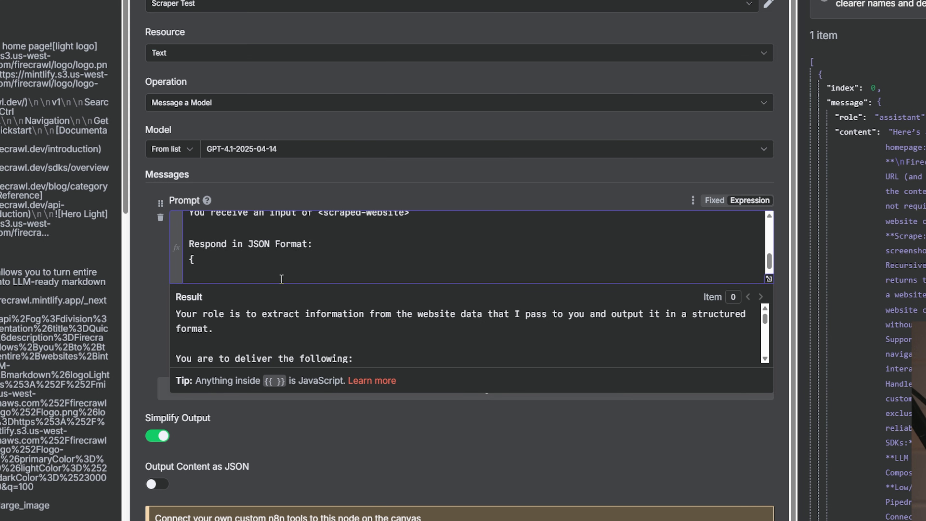
scroll(315, 274, "down", 1)
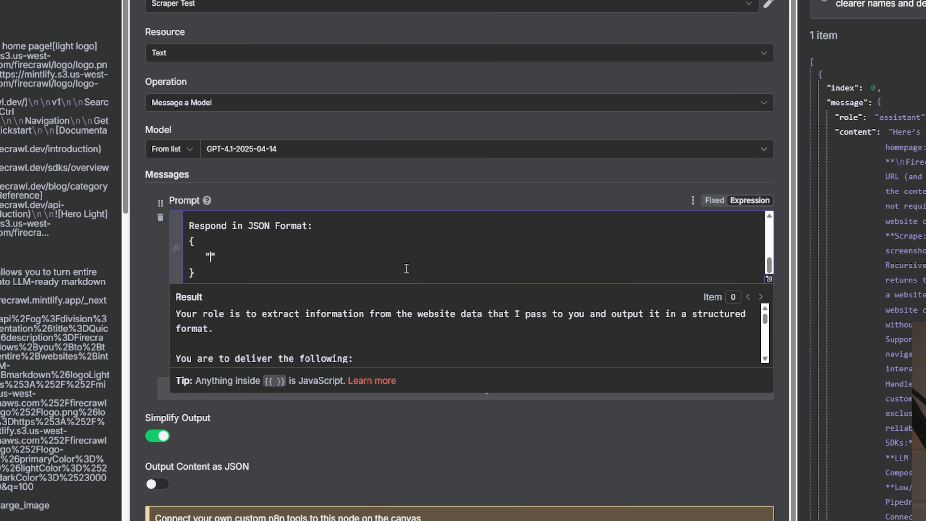
- Add the entry "Title": "", inside the JSON object's braces
scroll(406, 268, "up", 3)
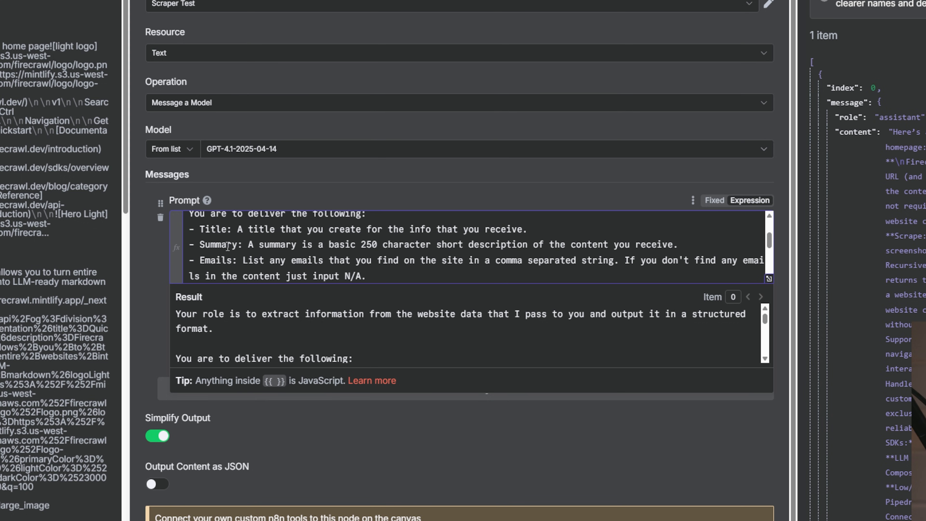
scroll(259, 242, "down", 3)
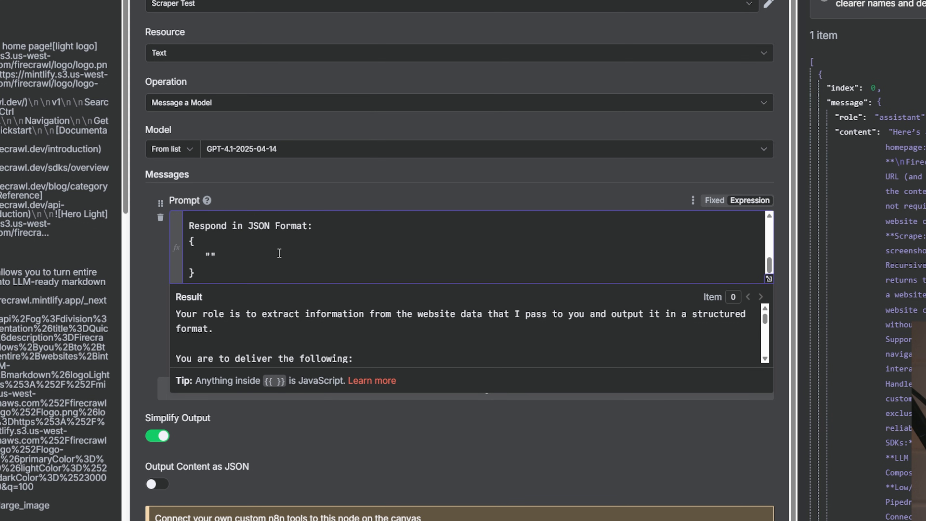
type("Title")
left_click(279, 253)
type("\":")
left_click_drag(279, 253, 212, 248)
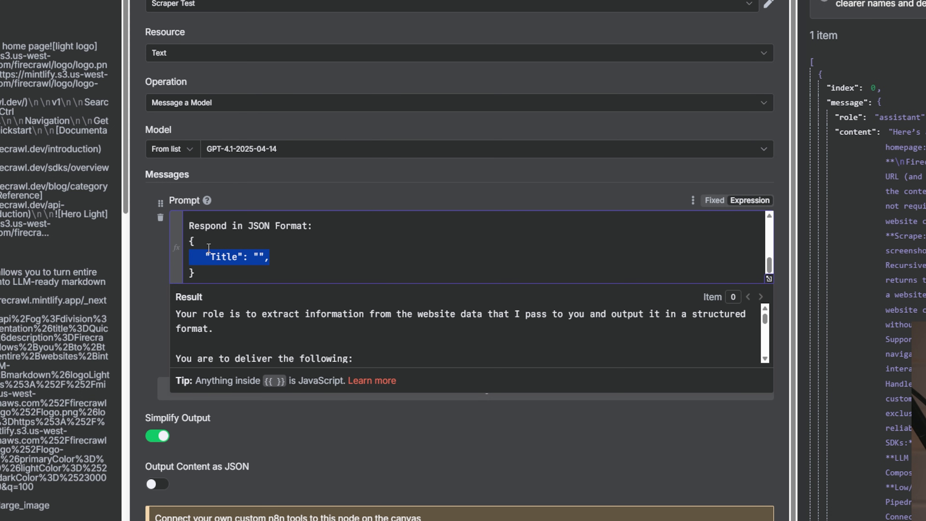
left_click(280, 256)
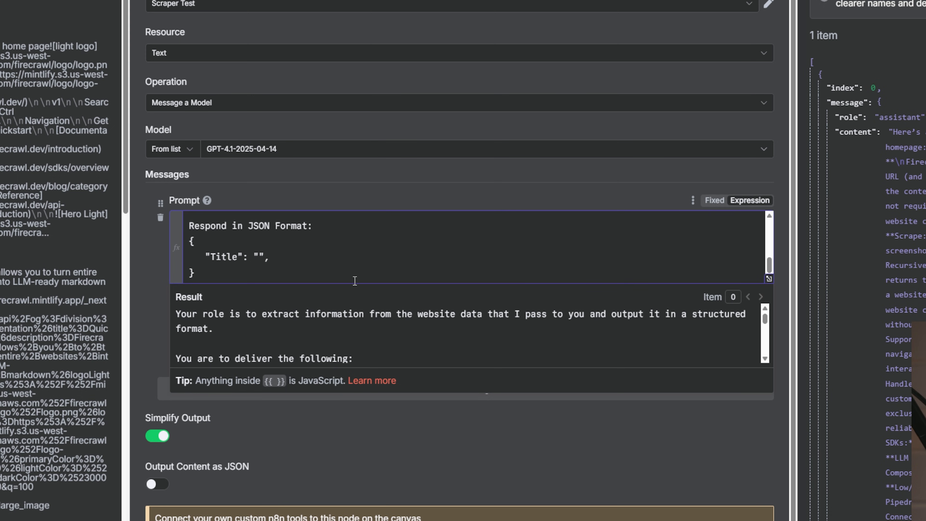
- Duplicate the Title entry on the line below and rename its key to make "Summary": "",
key("Return")
left_click_drag(188, 256, 213, 273)
key("ctrl+c")
left_click(241, 273)
key("ctrl+v")
type("Summary")
scroll(342, 268, "down", 1)
left_click_drag(292, 256, 188, 259)
left_click(283, 259)
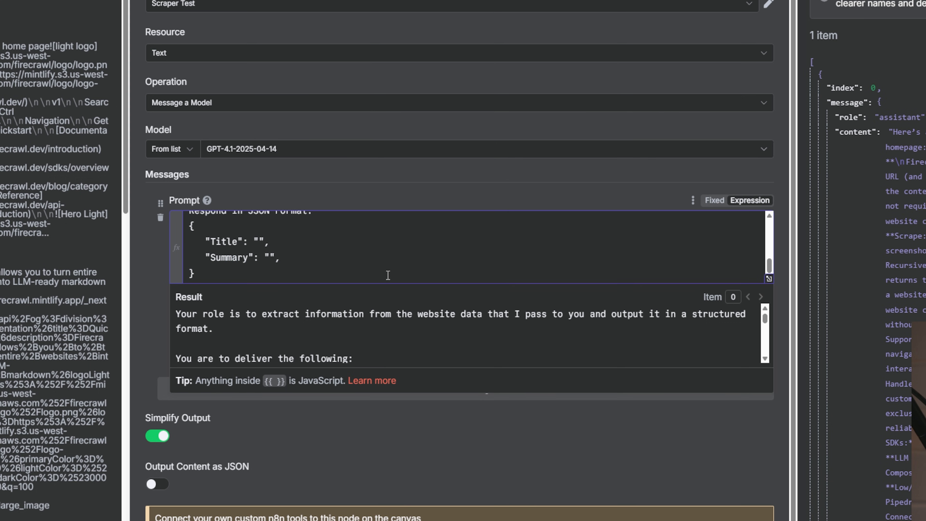
- Add a third entry "Emails": "" below Summary in the JSON object, without a trailing comma
key("Return")
key("ctrl+v")
scroll(329, 256, "down", 1)
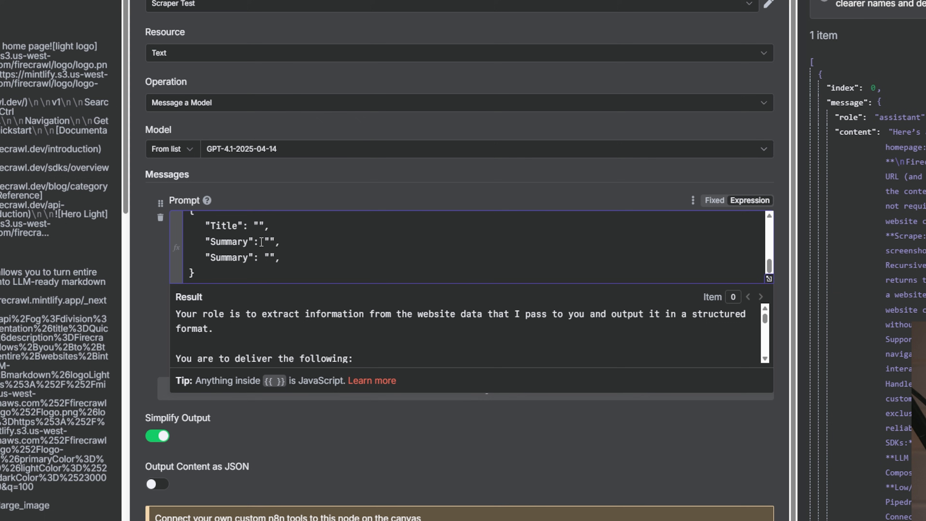
double_click(244, 257)
type("Emails")
left_click(282, 258)
scroll(278, 254, "up", 2)
scroll(279, 255, "down", 2)
key("BackSpace")
- Review the system prompt's Title, Summary and Emails instructions against the keys of the JSON template
left_click_drag(257, 274, 191, 218)
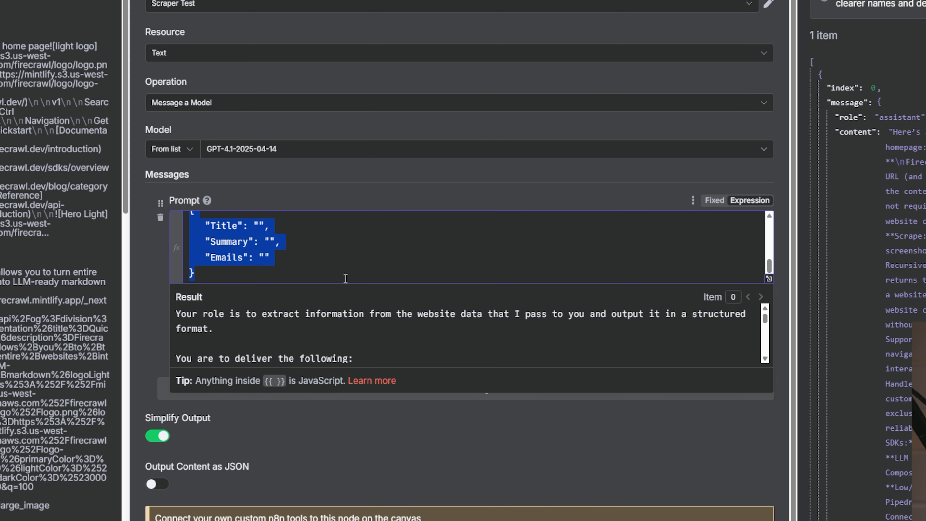
scroll(339, 270, "up", 5)
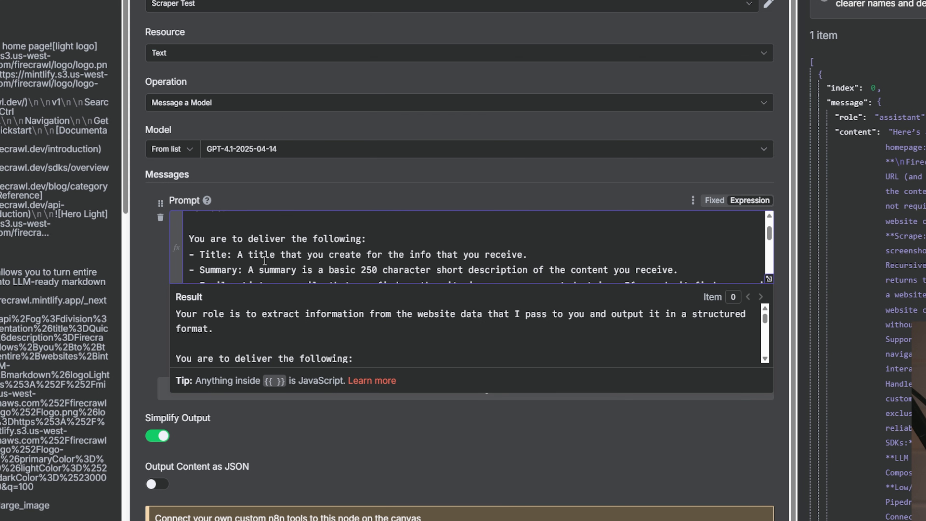
left_click_drag(230, 245, 297, 254)
scroll(291, 255, "down", 1)
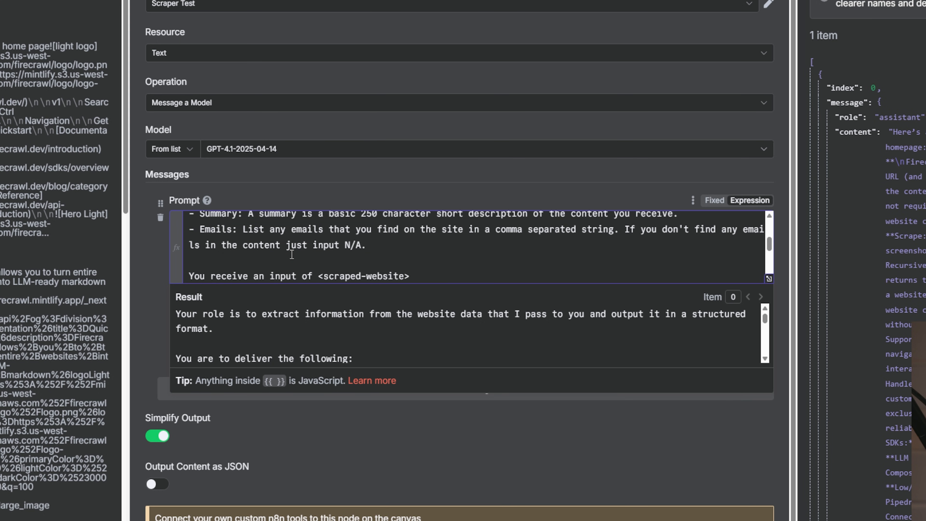
left_click_drag(362, 245, 211, 225)
scroll(212, 224, "down", 5)
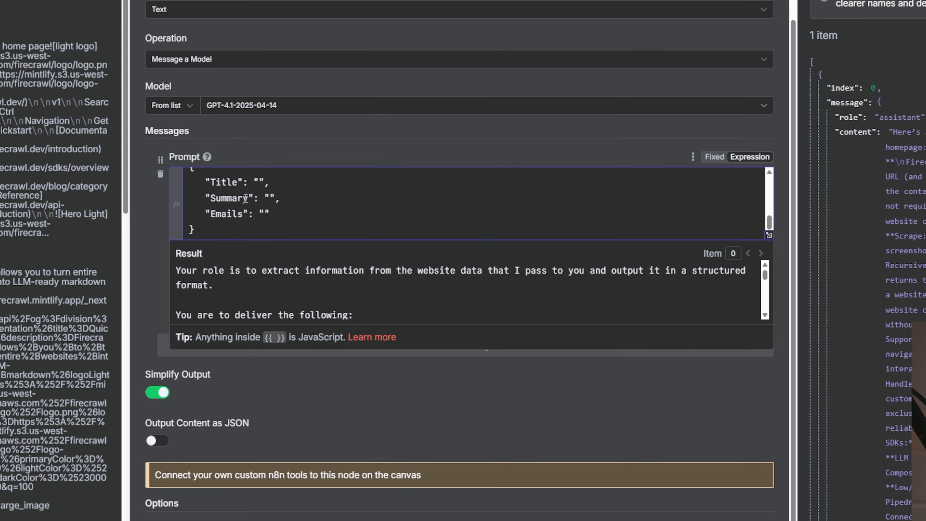
left_click_drag(255, 229, 171, 172)
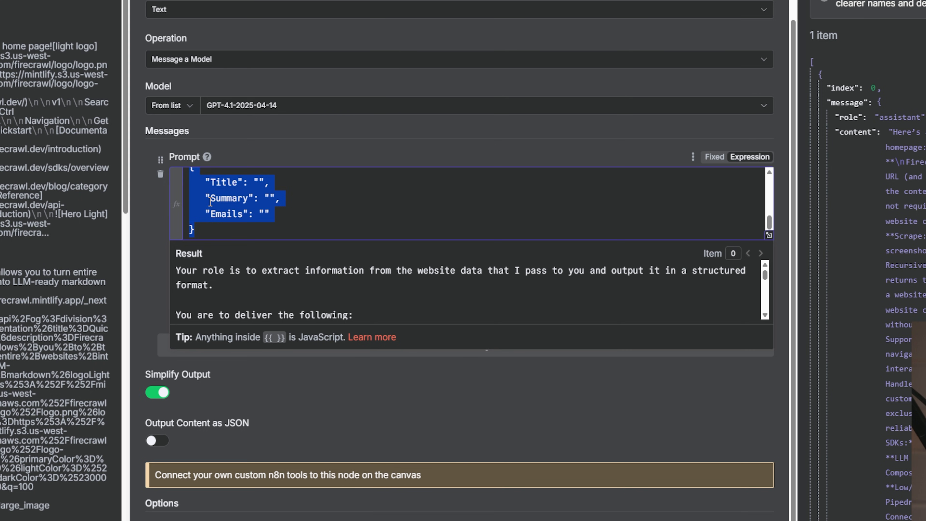
- Enable Output Content as JSON and add a second message below the System message
left_click(153, 440)
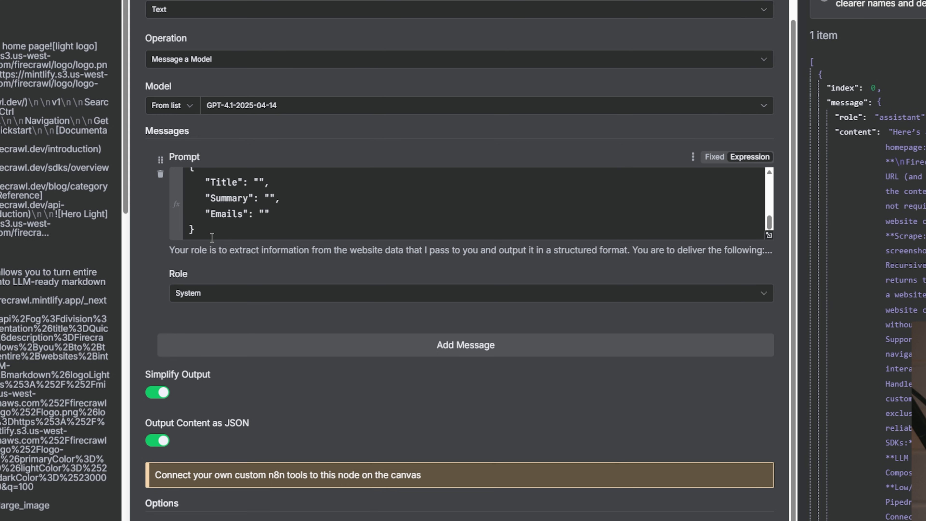
scroll(214, 236, "up", 10)
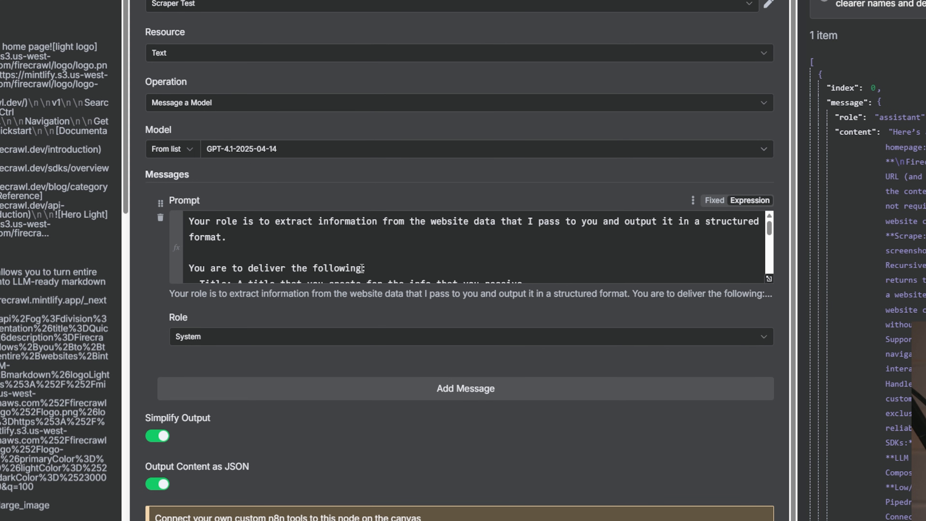
left_click(393, 392)
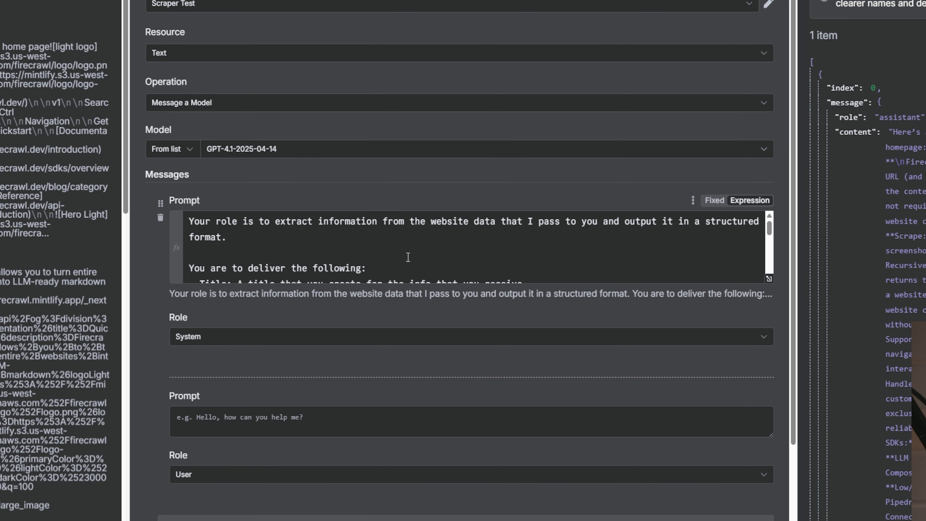
- Fill the new User message with an opening <scraped-website> tag and a closing </scraped-website> tag, leaving an empty line between them
scroll(409, 255, "down", 5)
left_click_drag(409, 253, 319, 251)
key("ctrl+c")
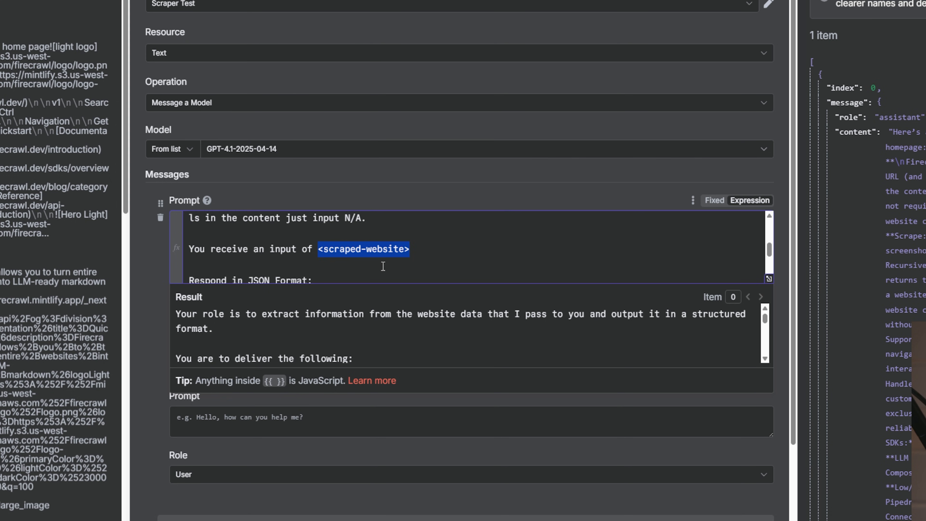
left_click(283, 418)
key("ctrl+v")
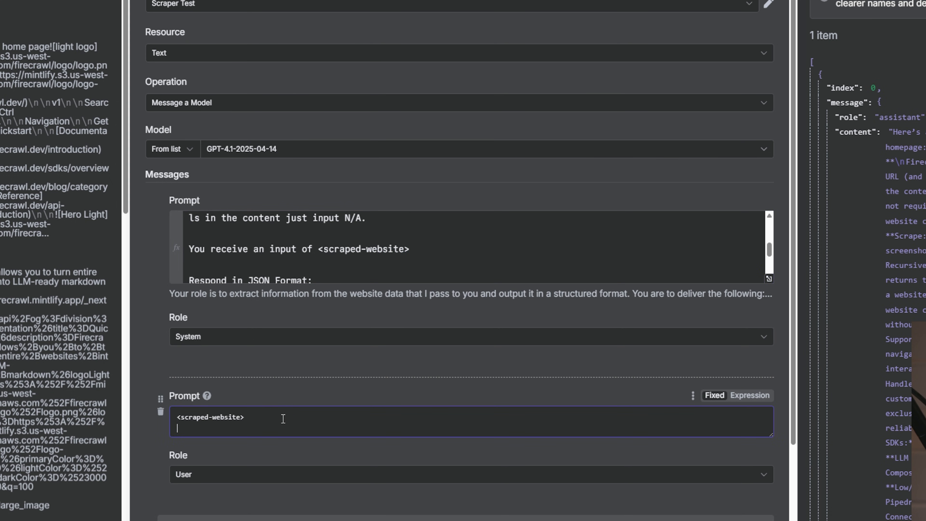
key("Return")
key("ctrl+v")
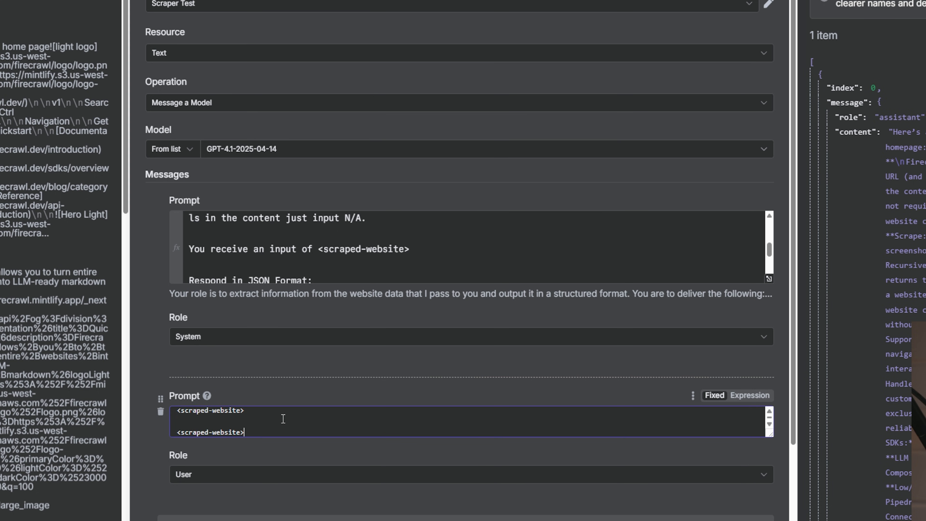
left_click(180, 432)
type("/")
left_click(198, 420)
left_click_drag(178, 412, 284, 436)
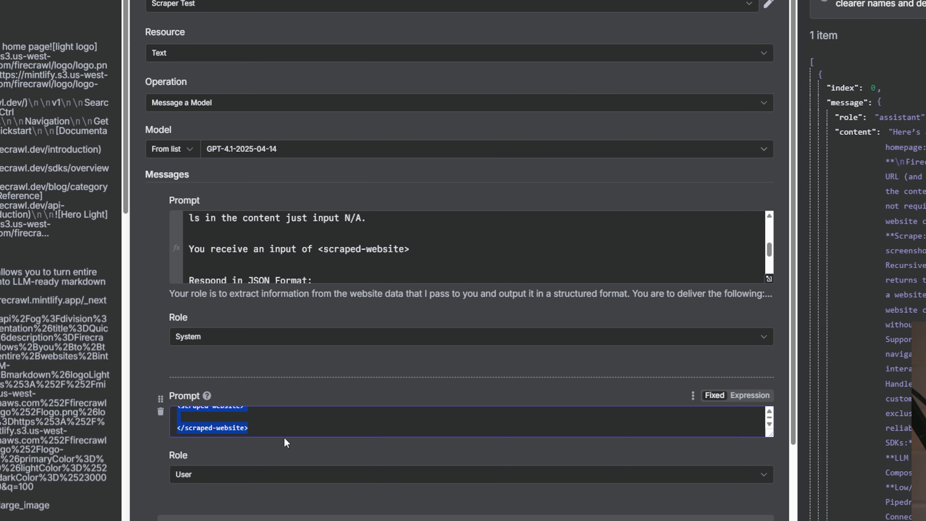
- Insert the HTTP Request's markdown field as {{ $json.data.markdown }} into the User message containing the scraped-website tags
left_click(250, 421)
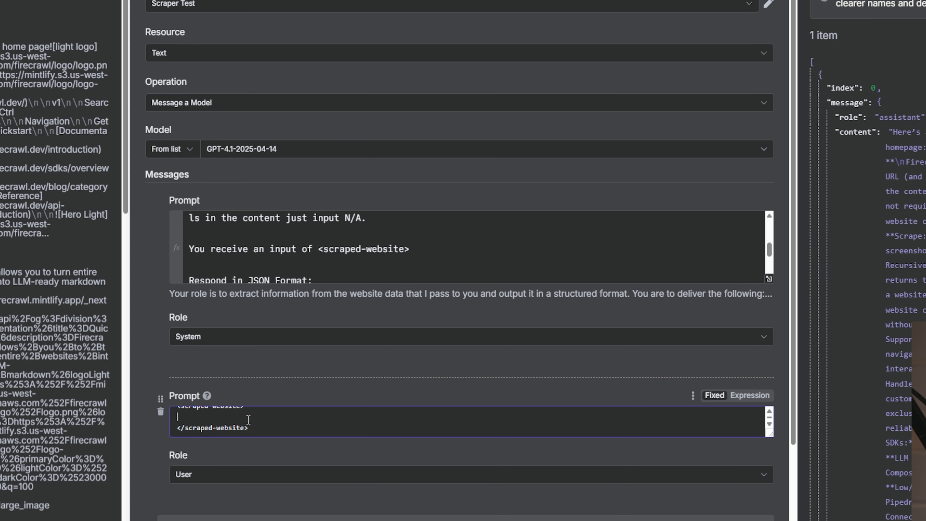
scroll(249, 420, "up", 2)
left_click_drag(210, 420, 228, 421)
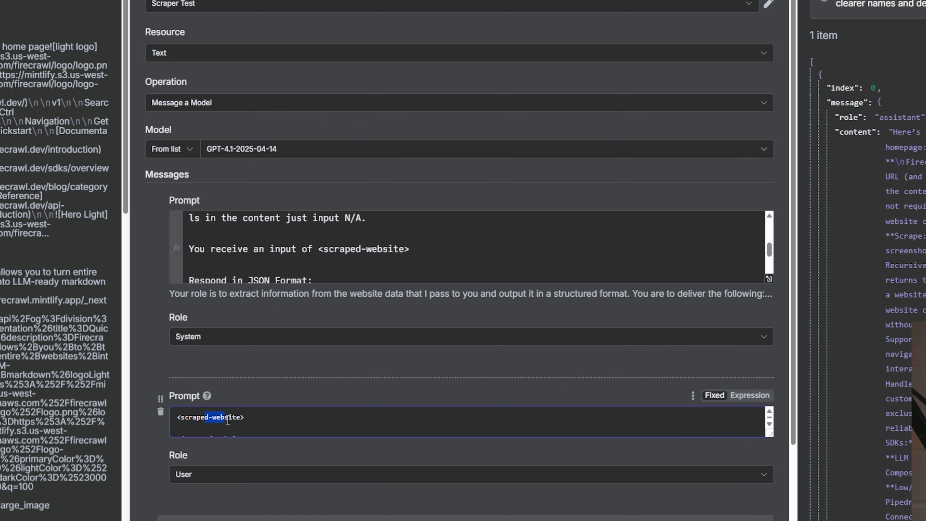
left_click(222, 434)
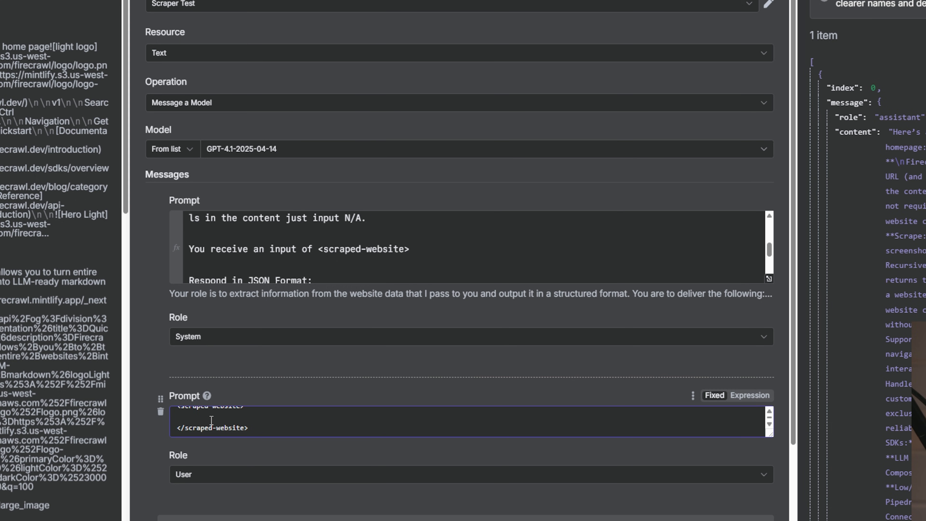
left_click(177, 417)
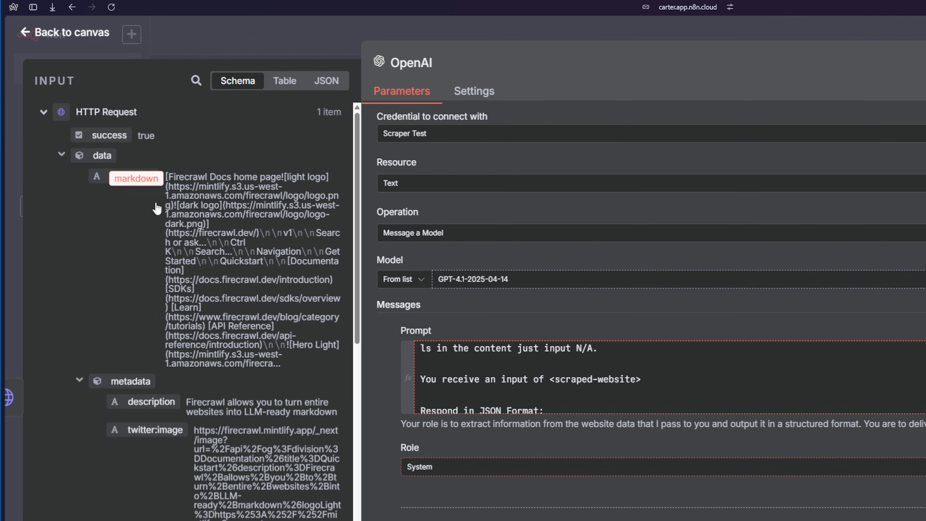
left_click_drag(157, 208, 215, 417)
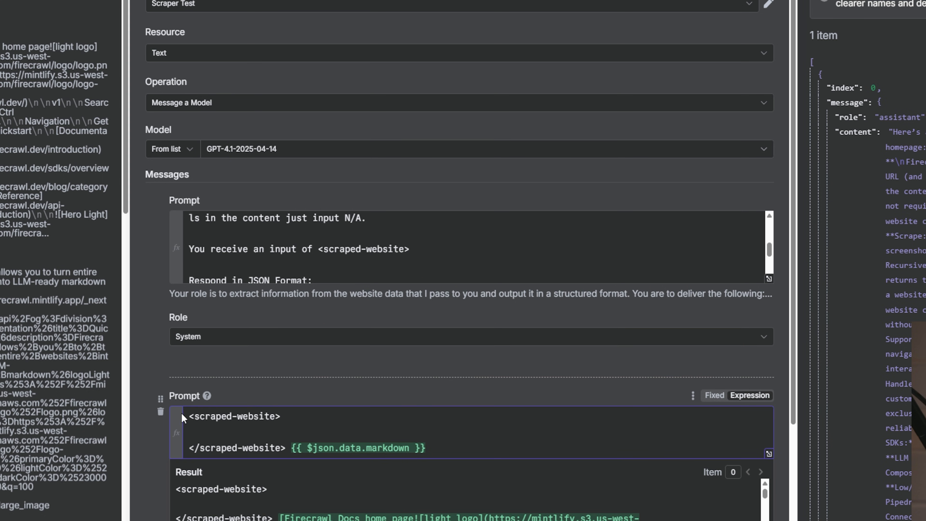
- Move {{ $json.data.markdown }} onto the empty line between the <scraped-website> and </scraped-website> tags in the User message
left_click_drag(291, 448, 430, 451)
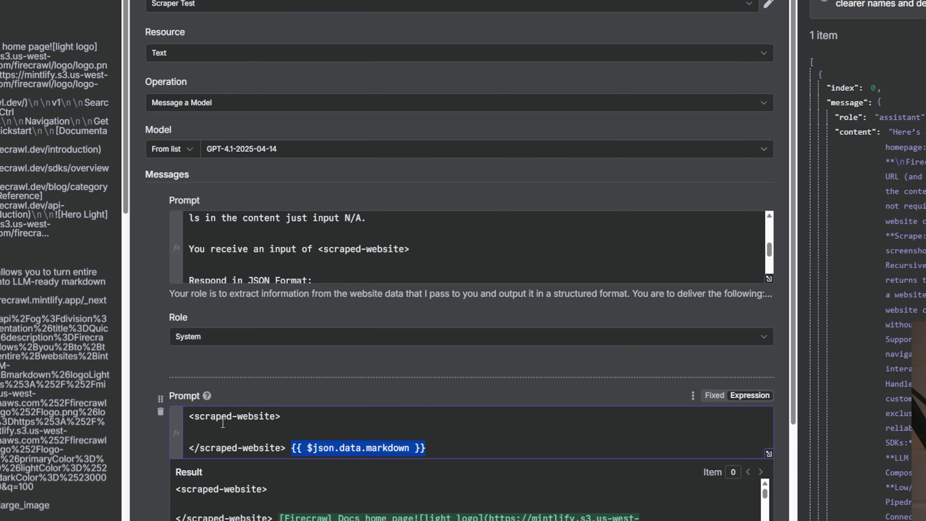
key("ctrl+x")
left_click(236, 435)
key("ctrl+v")
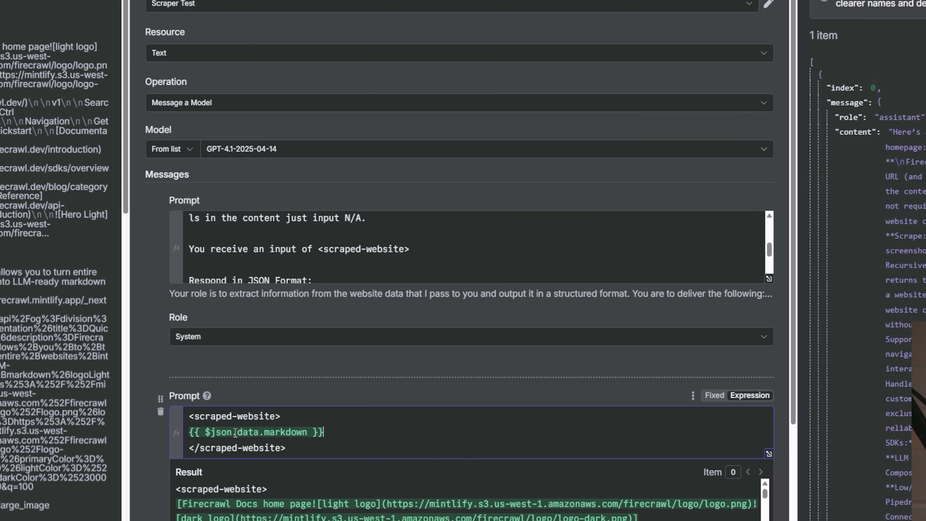
left_click_drag(294, 449, 189, 415)
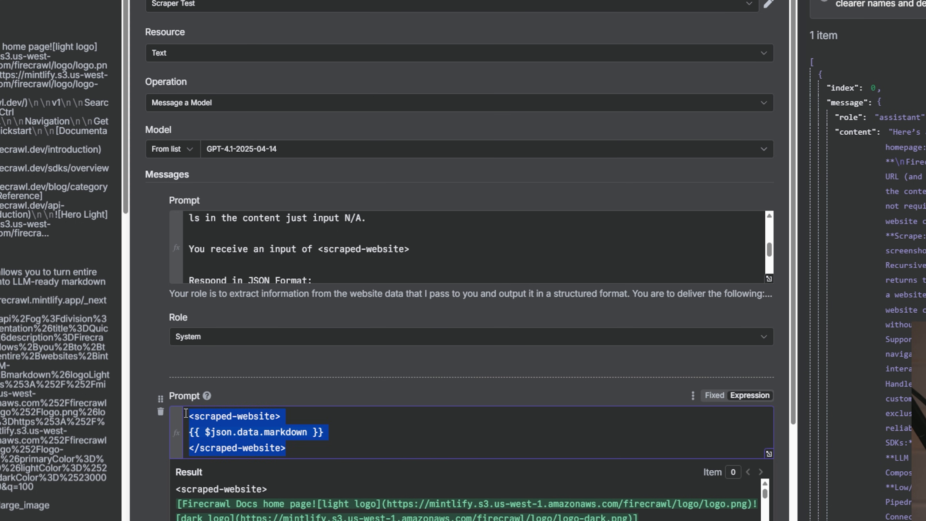
left_click(272, 441)
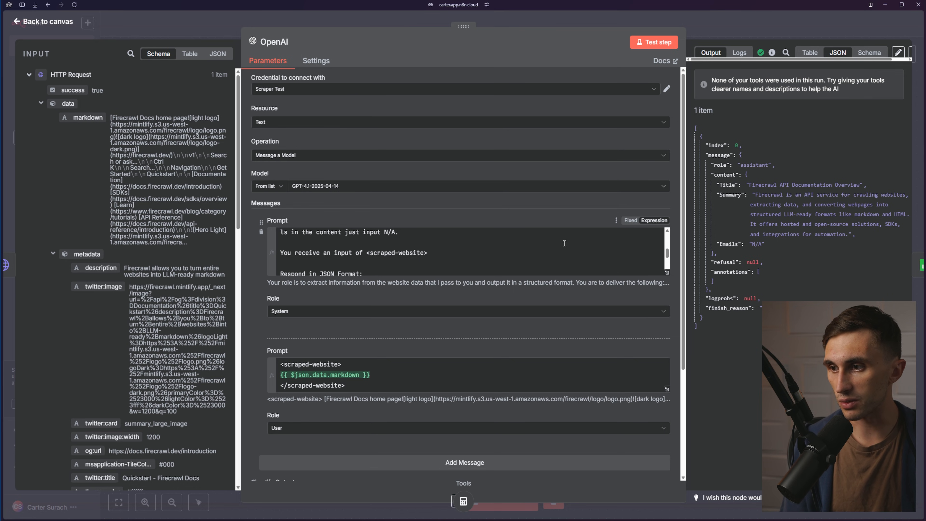
- Review the Title, Summary and Emails values in the OpenAI node's JSON output
mouse_move(732, 185)
left_mouse_down()
mouse_move(720, 185)
mouse_move(731, 195)
left_mouse_up()
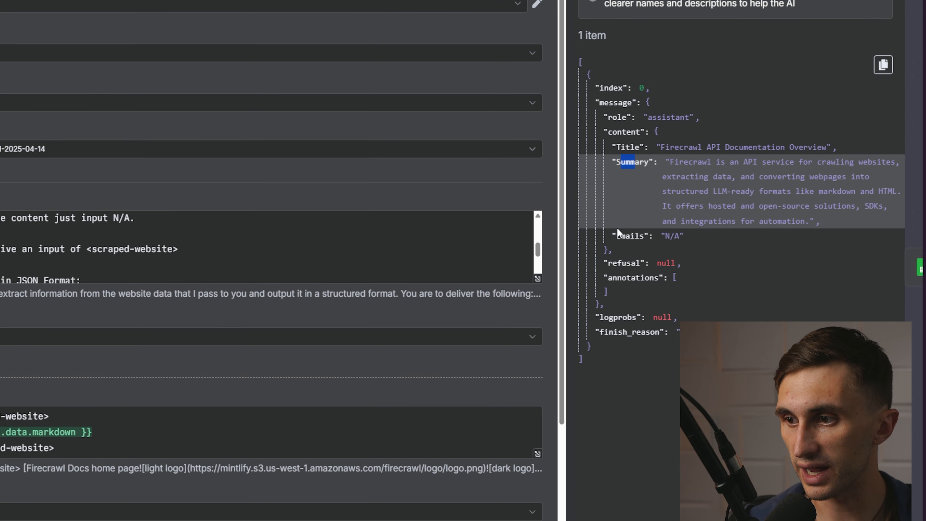
left_click_drag(617, 233, 680, 236)
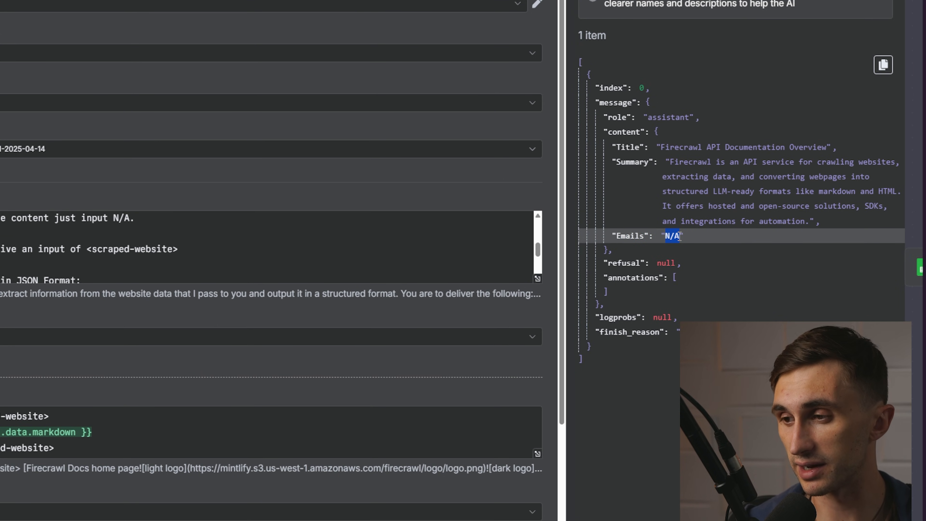
left_click(679, 236)
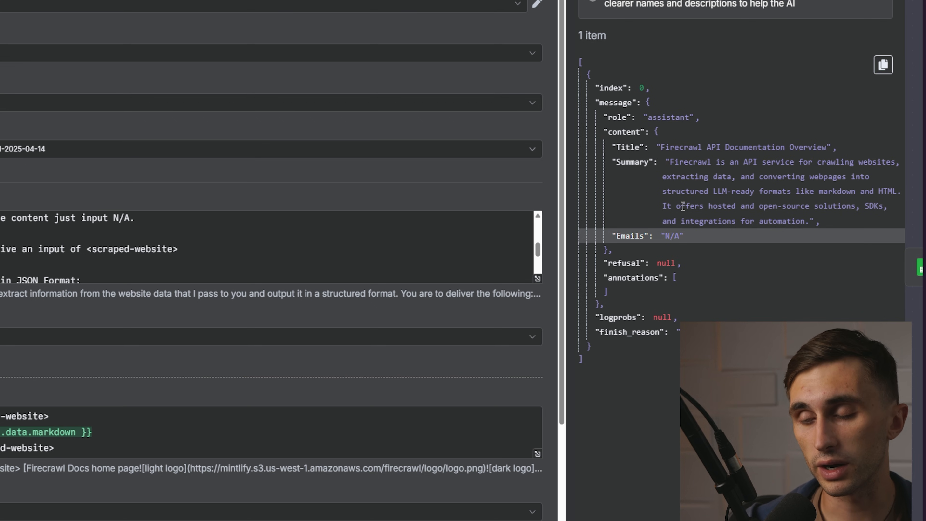
left_click_drag(664, 236, 681, 236)
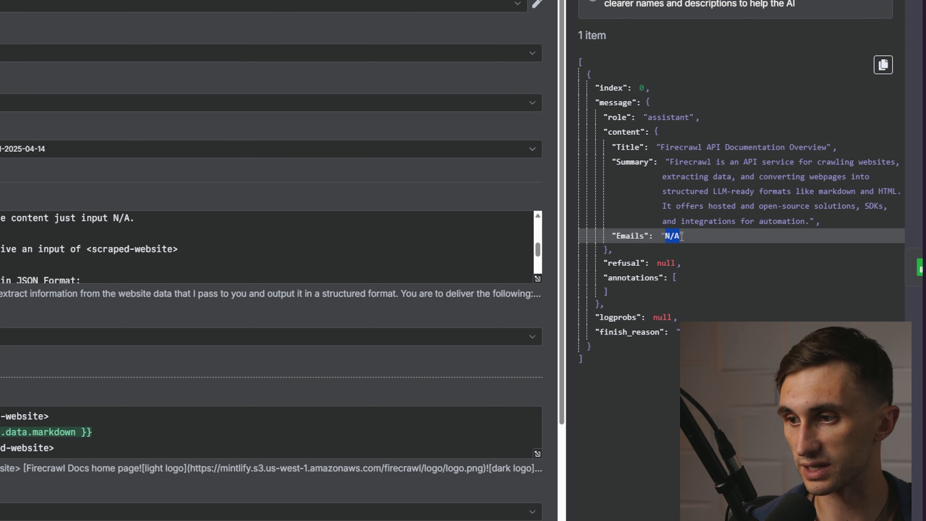
double_click(626, 147)
double_click(624, 162)
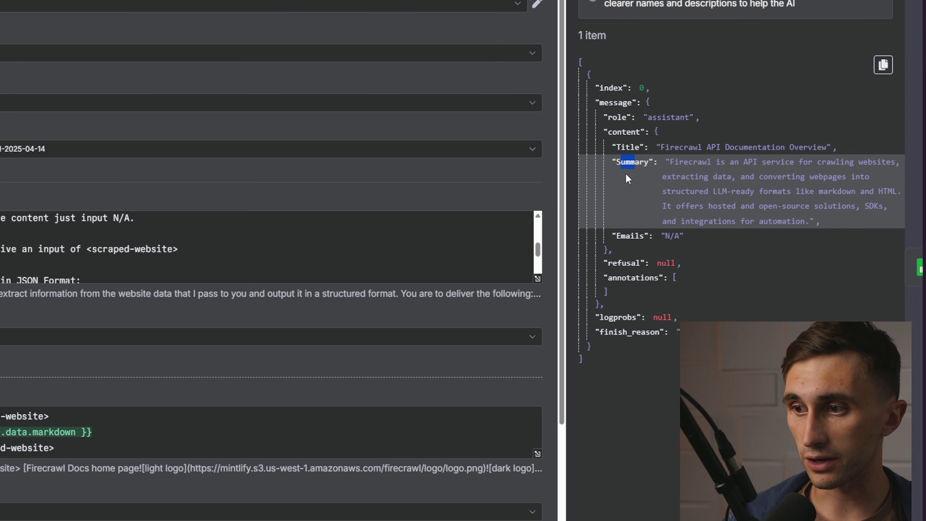
double_click(627, 236)
left_click(664, 239)
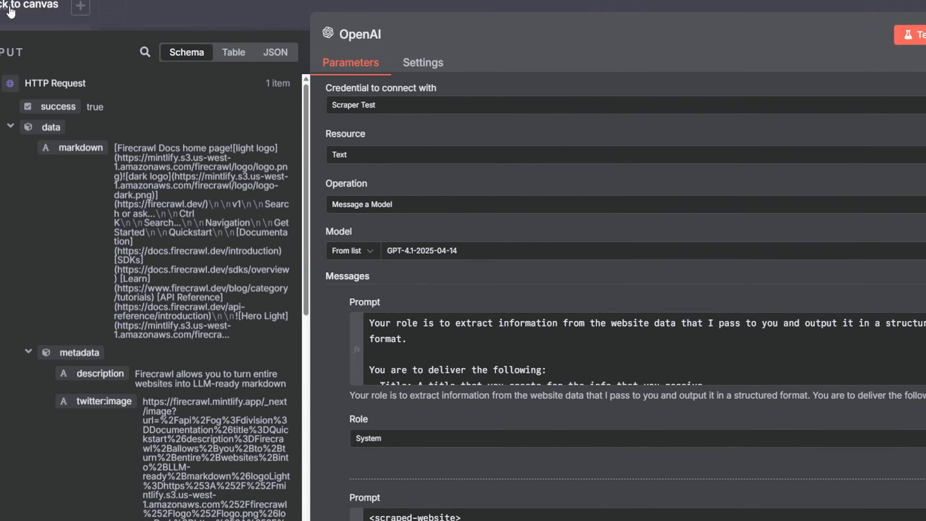
- Return to the workflow canvas and line up the Google Sheets node level with the OpenAI node
left_click(58, 27)
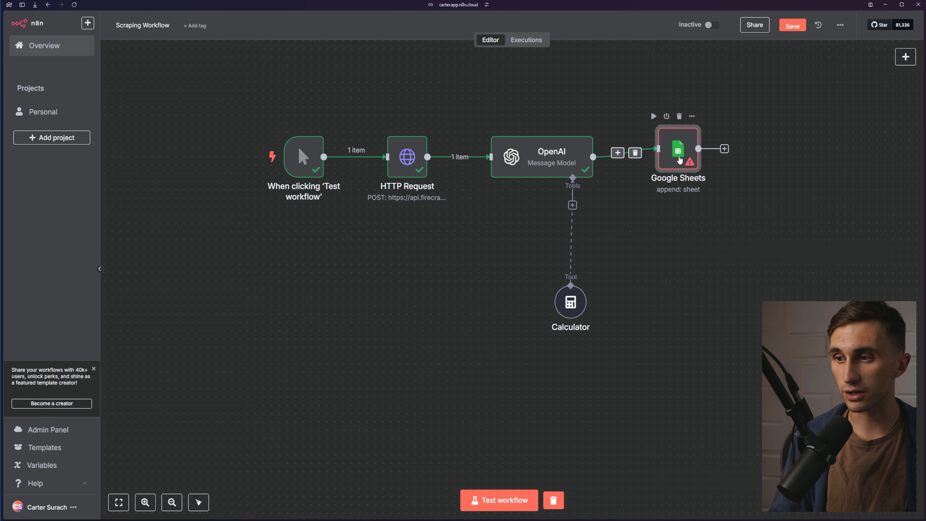
left_click_drag(678, 158, 677, 163)
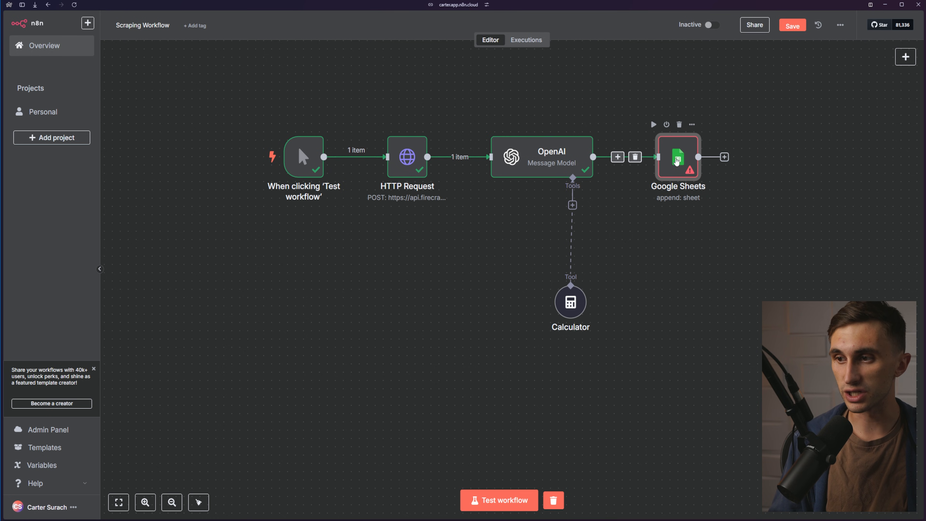
left_click(721, 188)
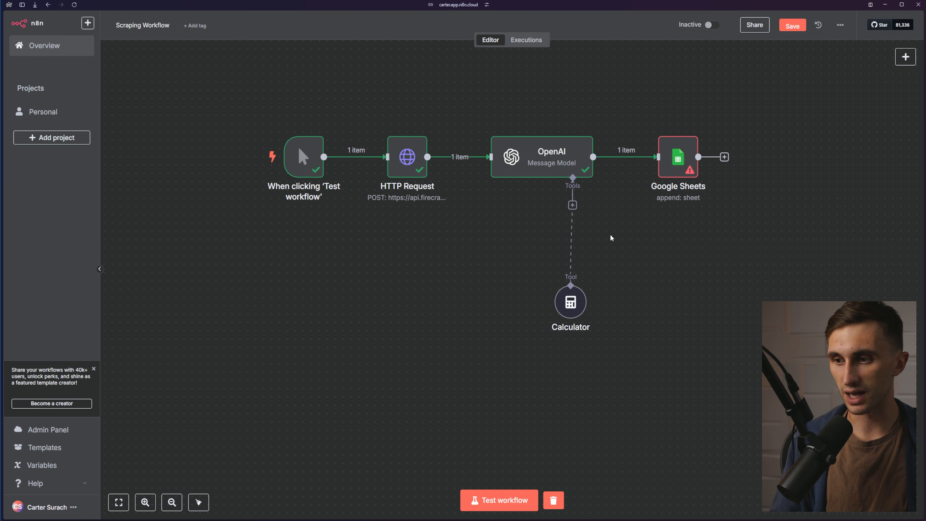
- Delete the Calculator tool attached to the OpenAI node
mouse_move(566, 279)
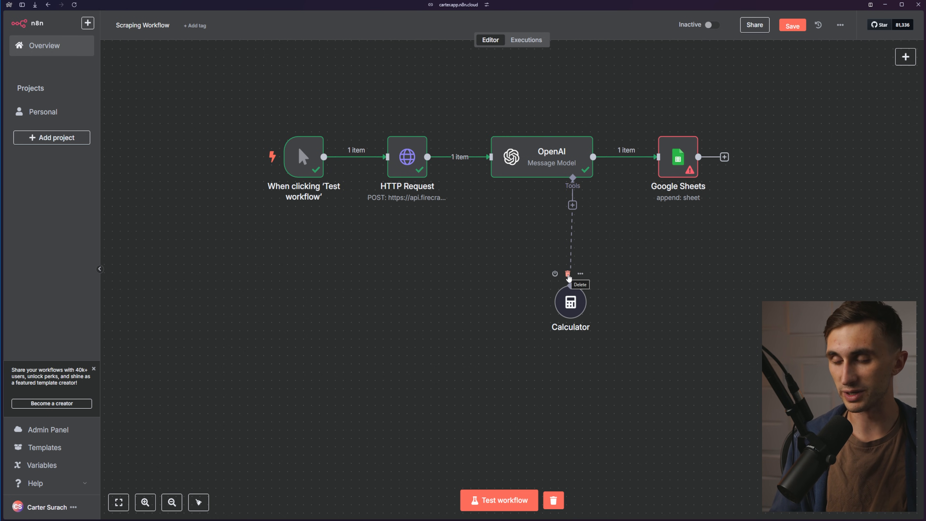
left_click_drag(563, 281, 539, 237)
left_click(543, 232)
- Open Google Sheets in a new browser tab and start a blank spreadsheet
mouse_move(1, 168)
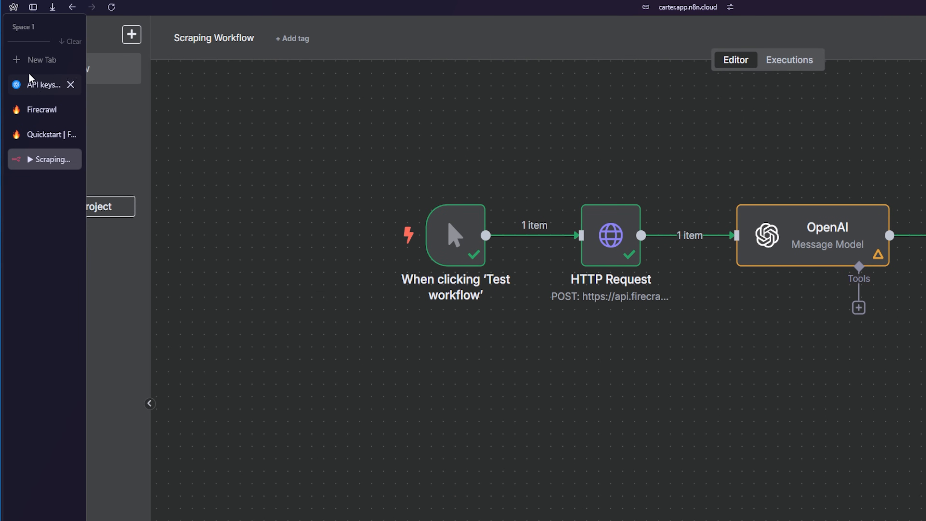
left_click(22, 62)
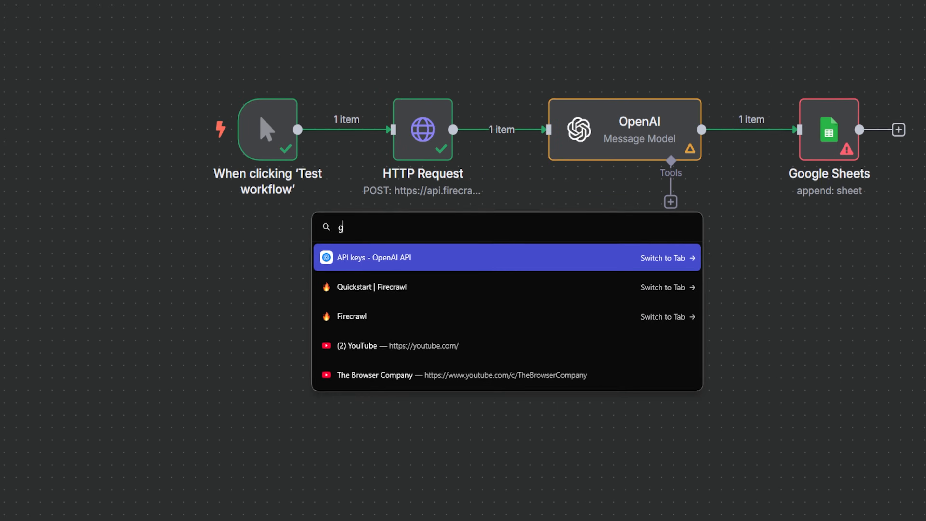
type("google sheets")
key("Down")
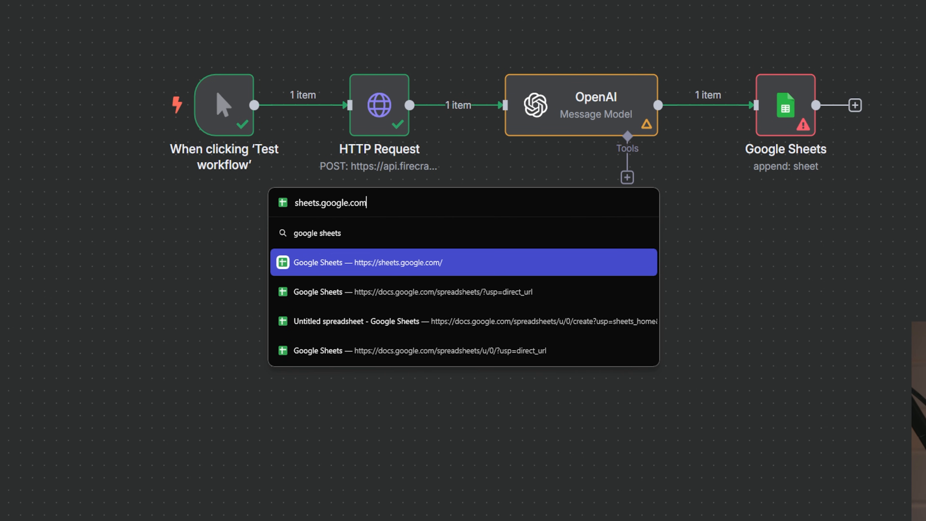
key("Return")
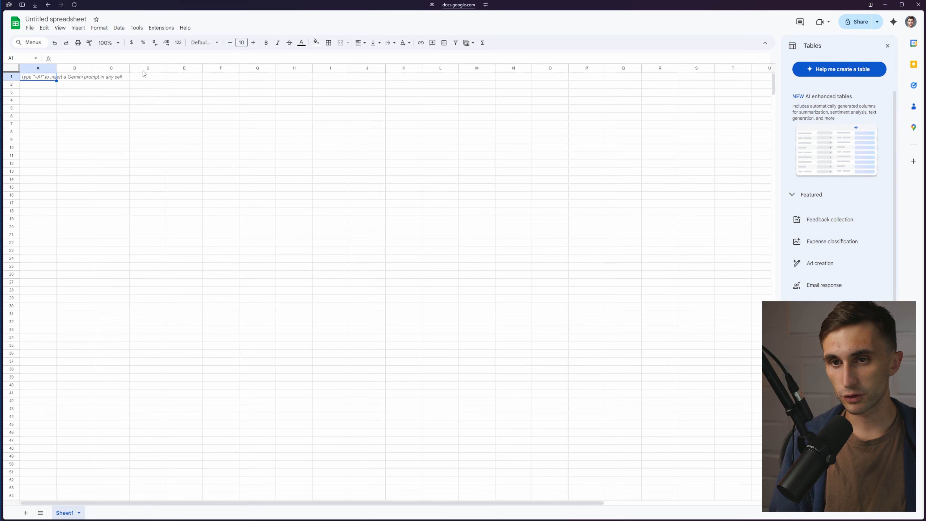
- Rename the untitled spreadsheet as Scraped Data
left_click(73, 19)
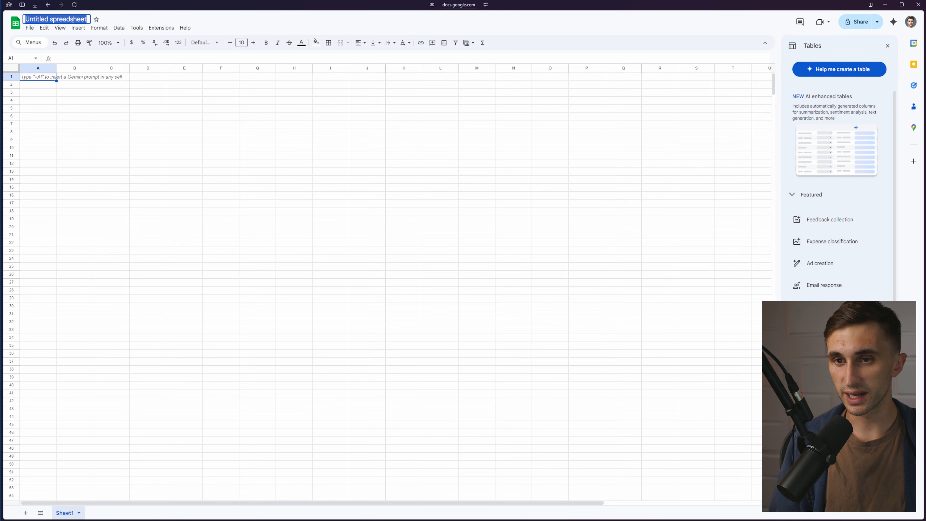
type("Scr")
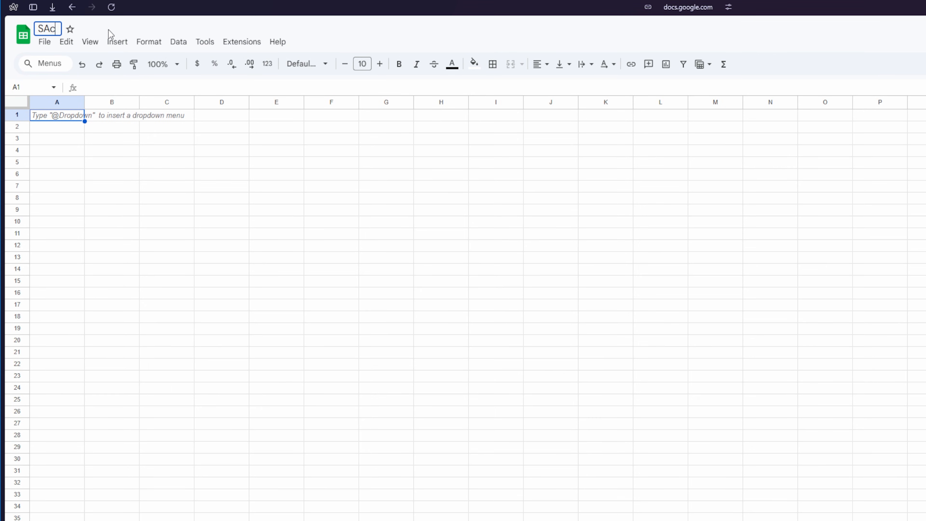
type("aped Data")
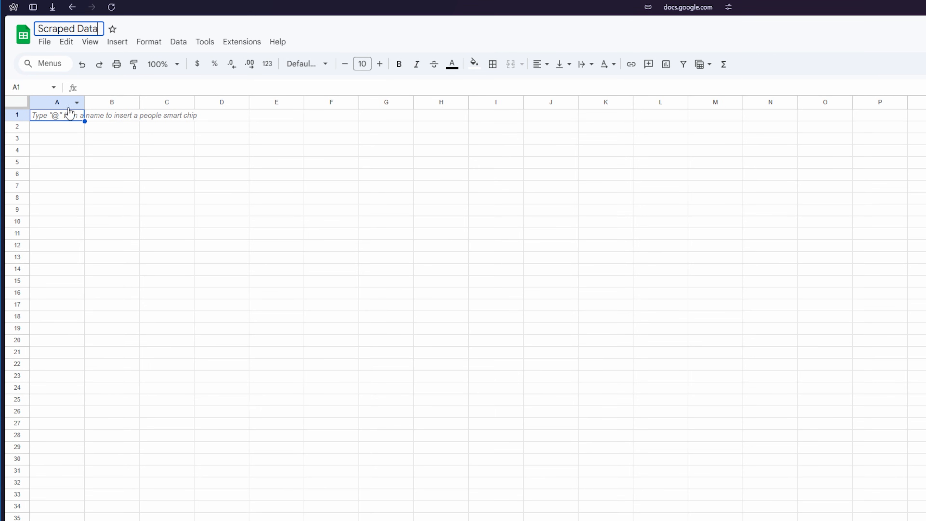
left_click(63, 115)
left_click(110, 124)
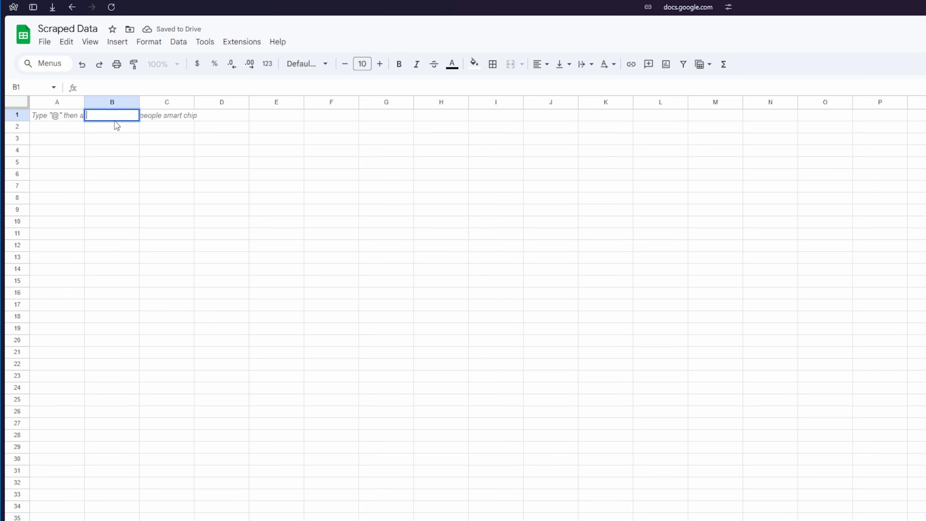
left_click(166, 125)
left_click(215, 123)
- Enter the column headers URL in cell A1 and Scraped Data in cell B1
left_click(76, 123)
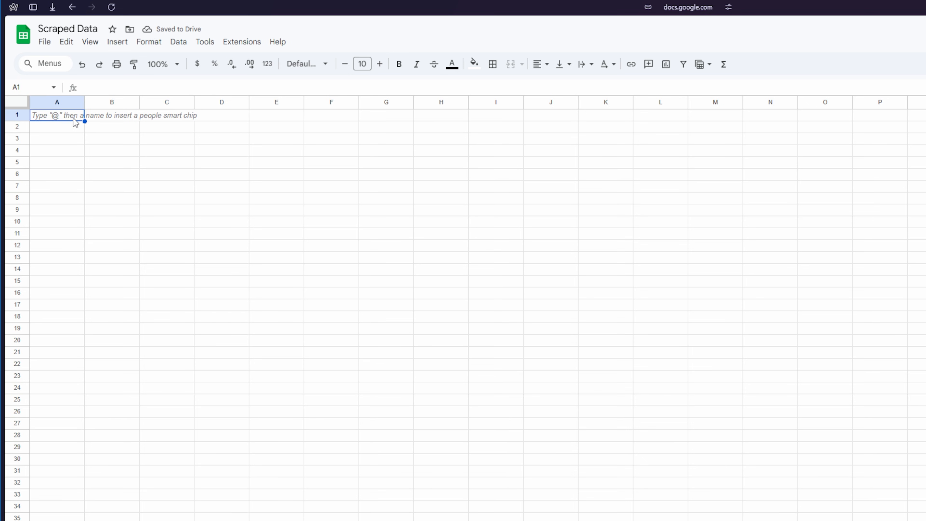
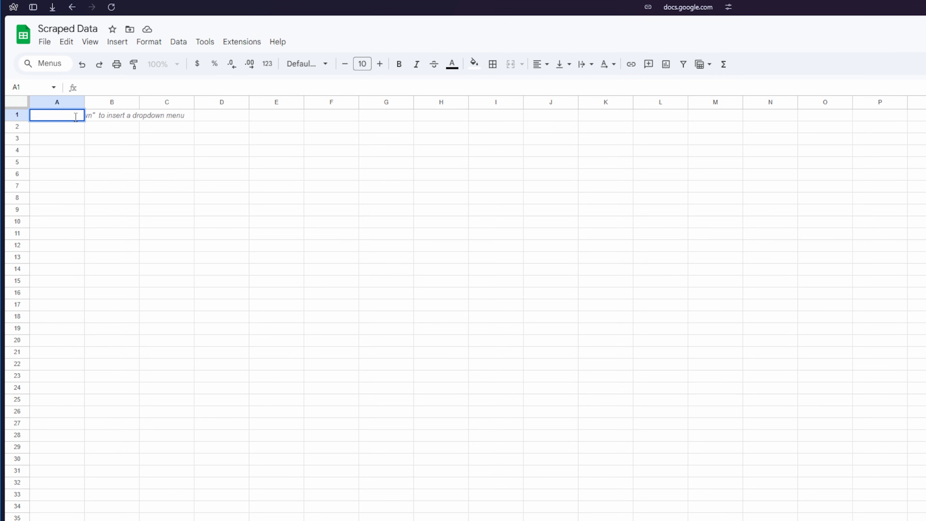
key("Tab")
type("S")
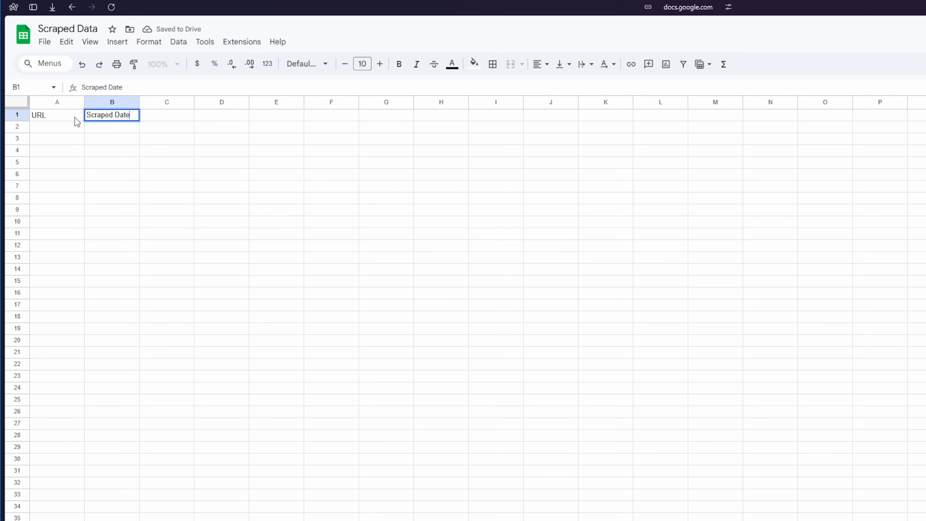
key("Tab")
double_click(131, 117)
type("a")
key("Tab")
- Enter the column headers Title, Summary and Emails in cells C1 to E1
double_click(150, 117)
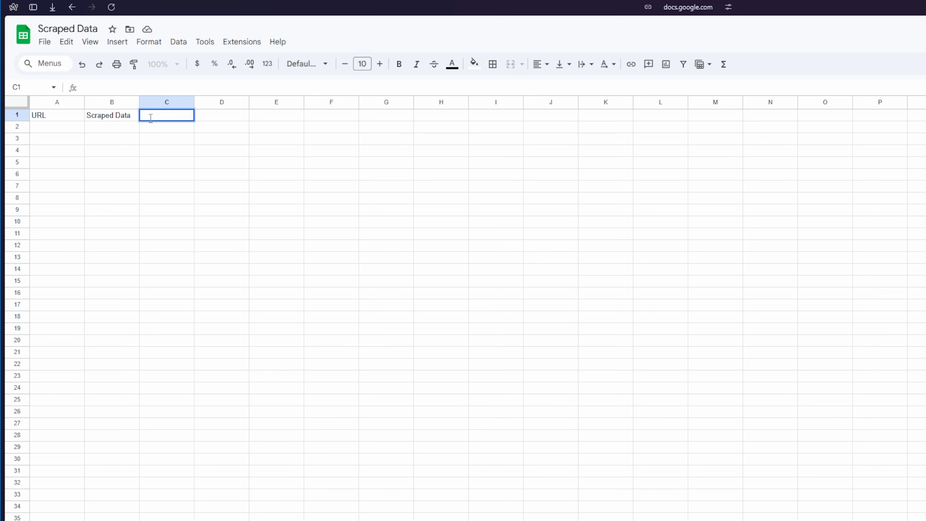
type("Title")
key("Tab")
type("Summary")
key("Tab")
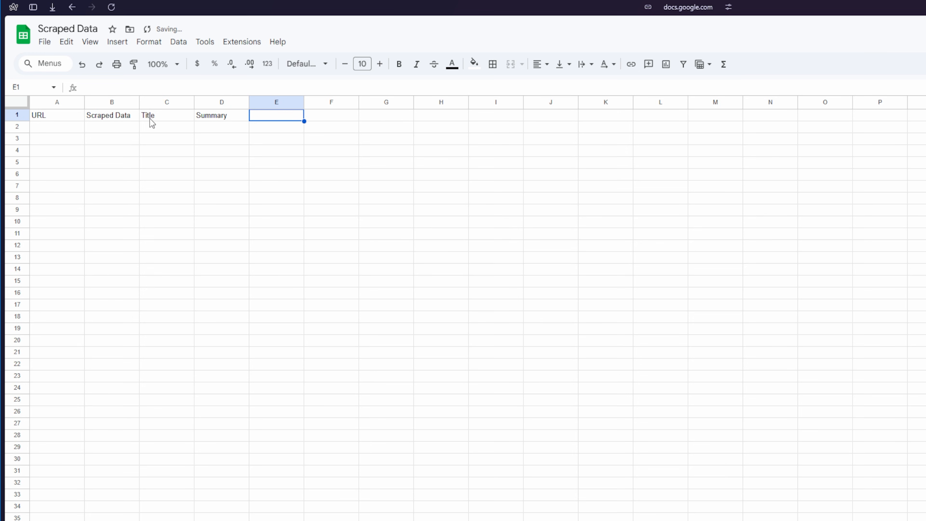
type("Emails")
left_click_drag(73, 116, 266, 120)
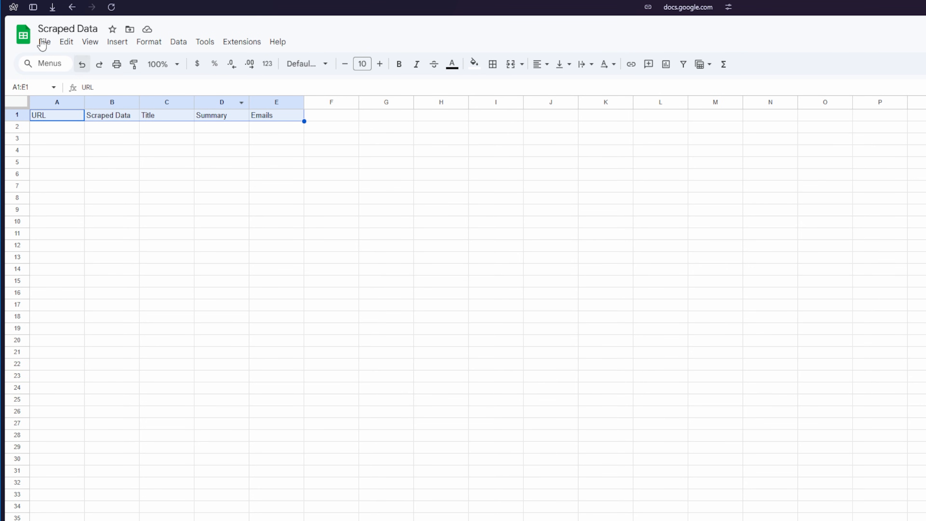
- Switch back to the n8n Scraping Workflow and open the Google Sheets node's parameters
mouse_move(8, 129)
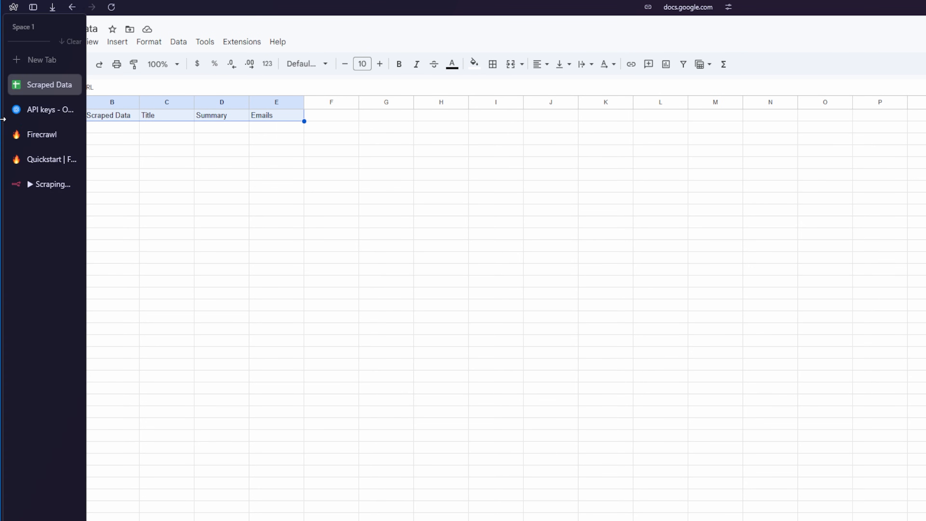
left_click(44, 185)
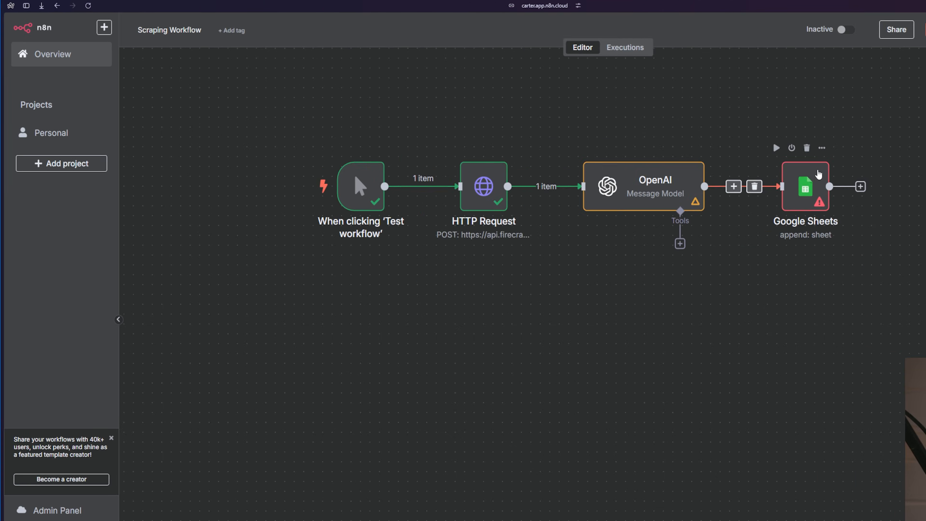
double_click(684, 150)
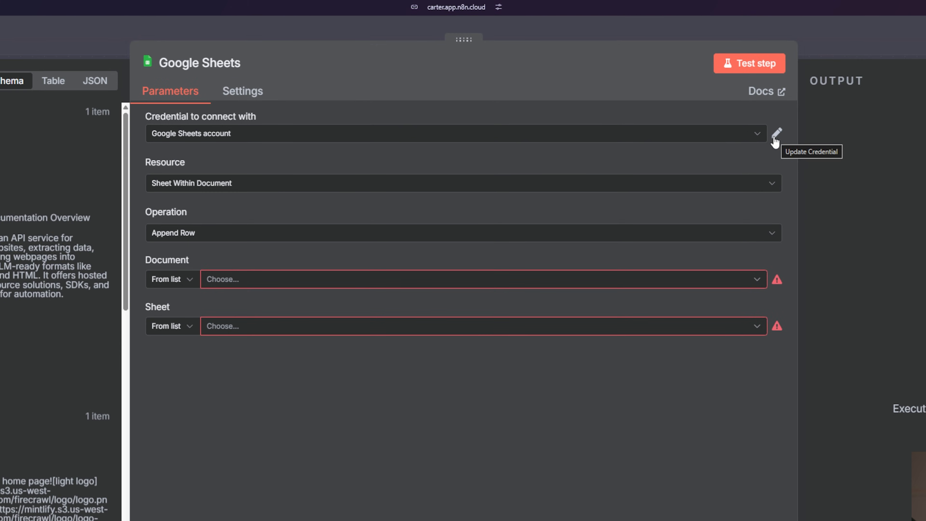
- Create a new Google Sheets OAuth2 credential for the node and connect it by signing in with Google
left_click(662, 92)
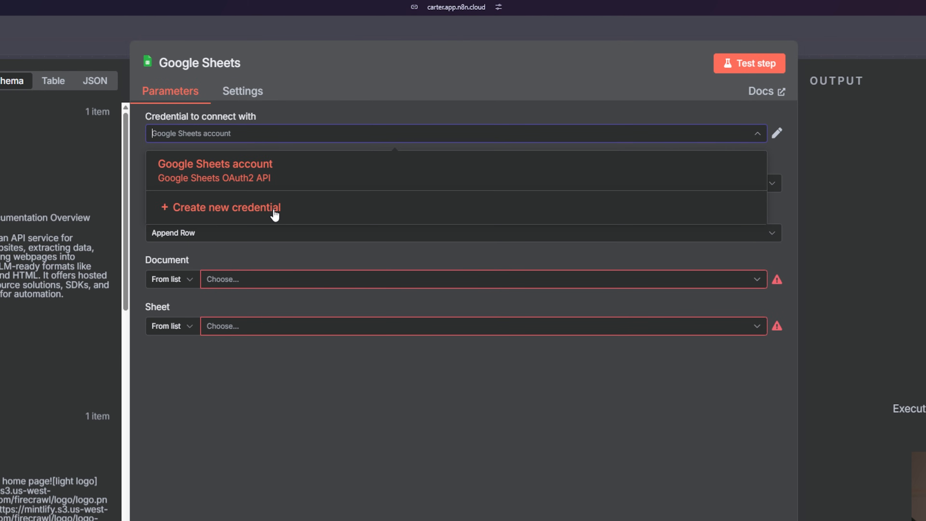
left_click(275, 210)
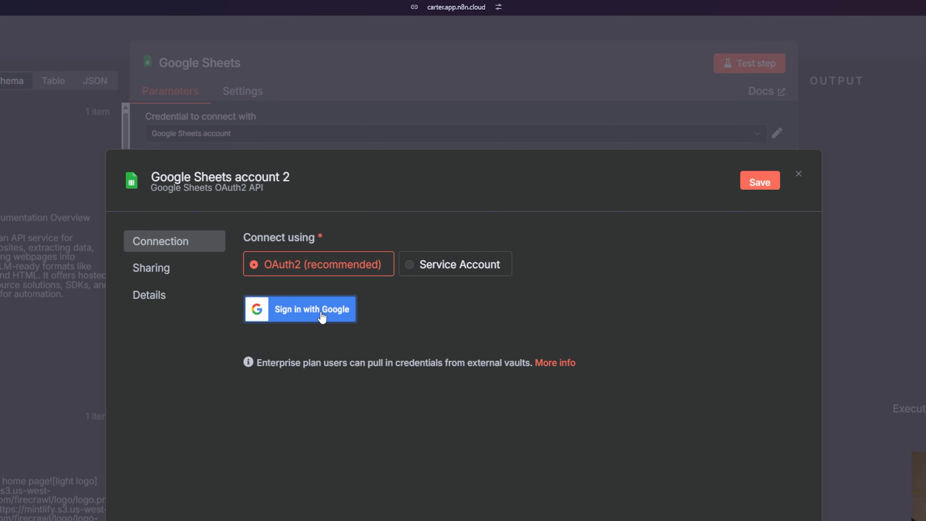
left_click(305, 307)
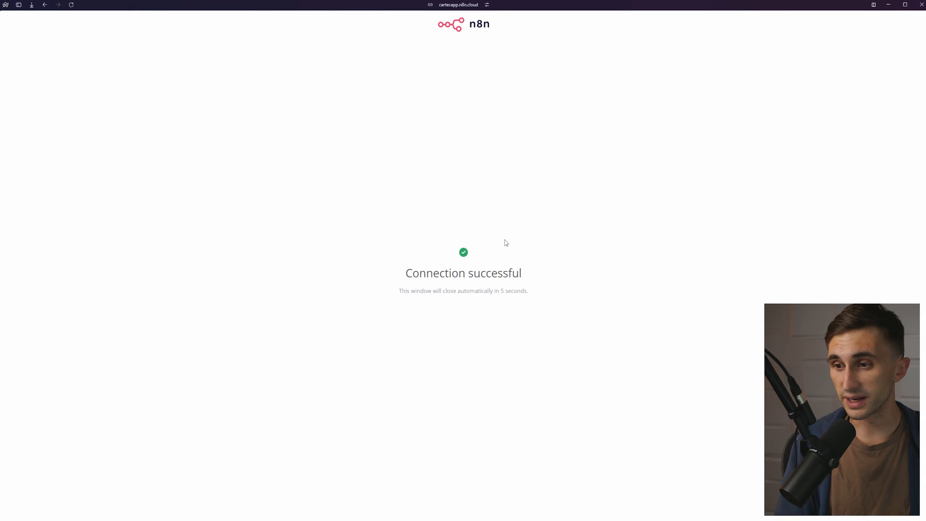
left_click_drag(396, 271, 533, 273)
left_click(537, 270)
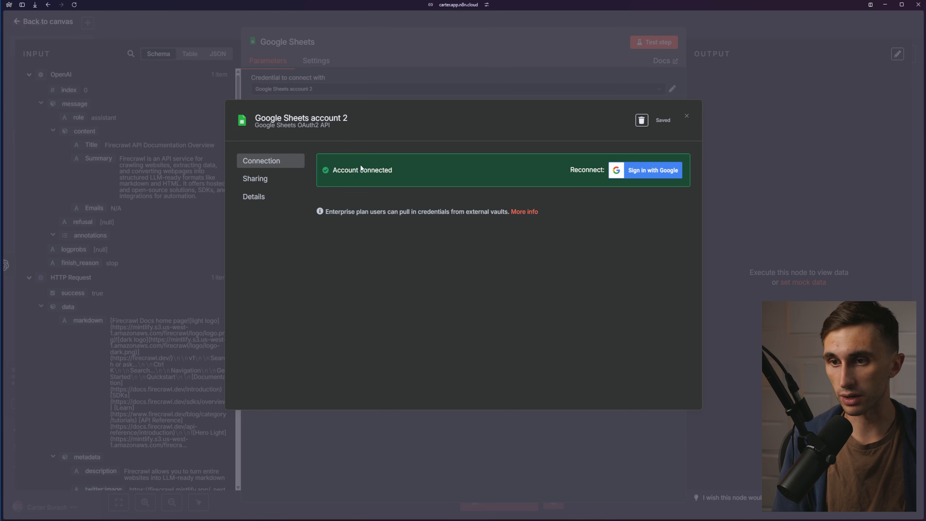
- Rename the Google Sheets credential to Scraper Test, save it and return to the node's parameters
left_click(354, 118)
left_click_drag(355, 116, 283, 118)
left_click(267, 117)
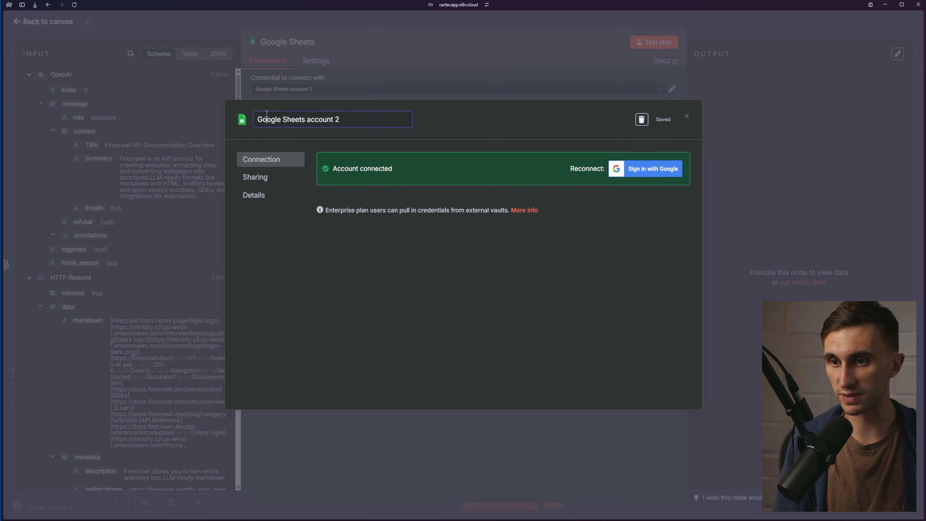
key("ctrl+a")
type("Scraper Te")
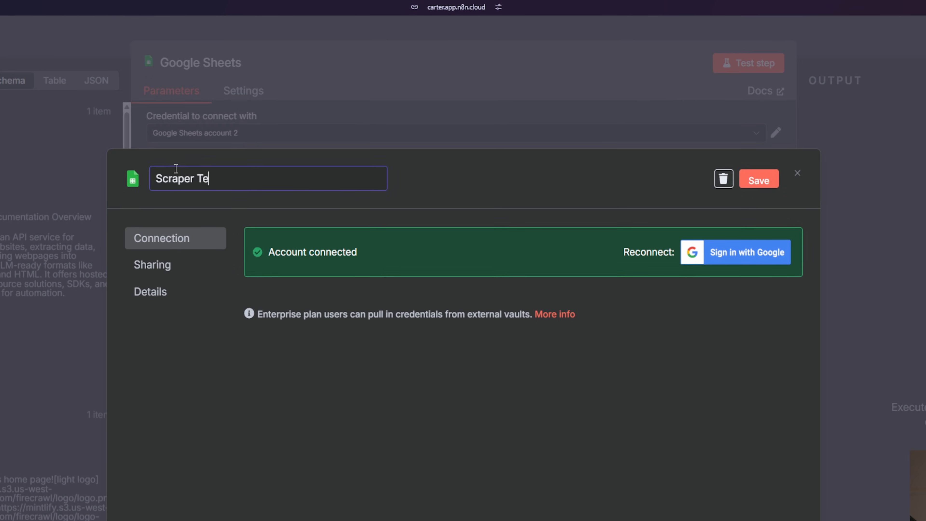
type("st")
left_click(450, 189)
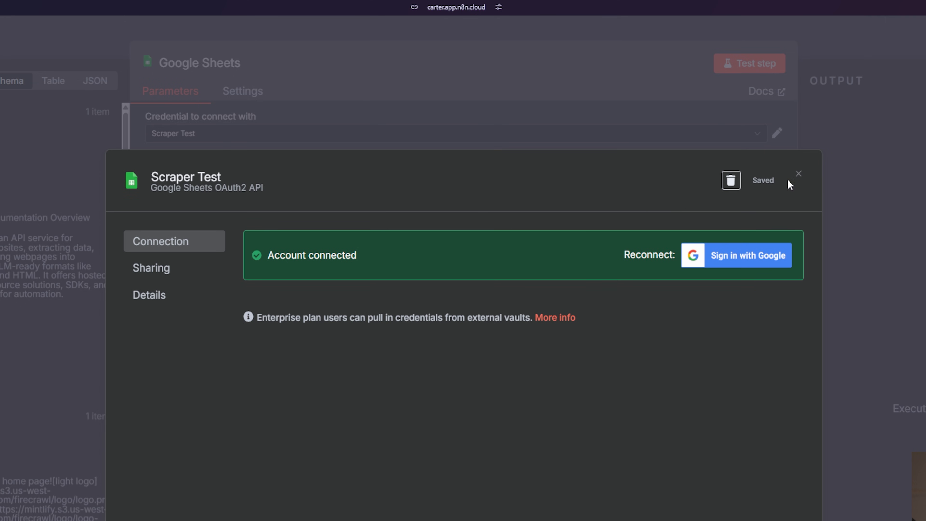
left_click(798, 177)
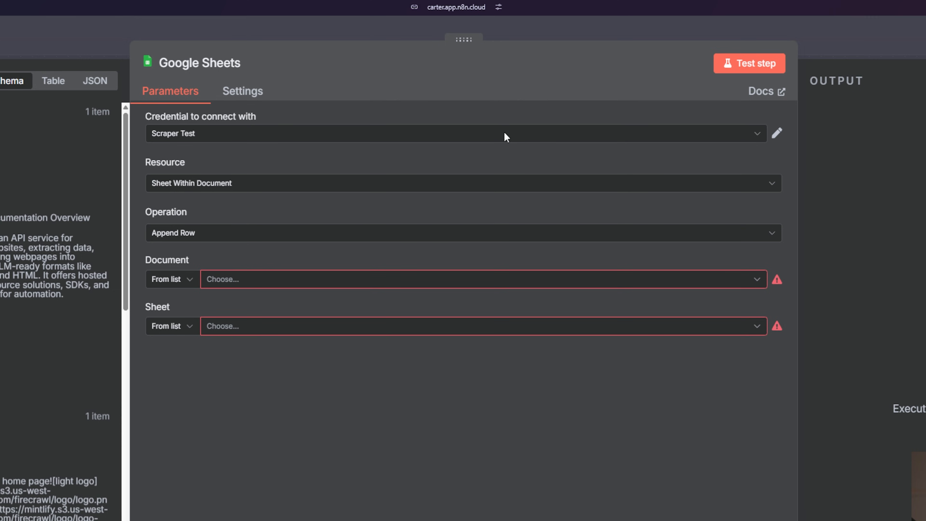
- Choose the Scraped Data spreadsheet as the document and Sheet1 as the sheet for the Append Row operation
left_click(242, 285)
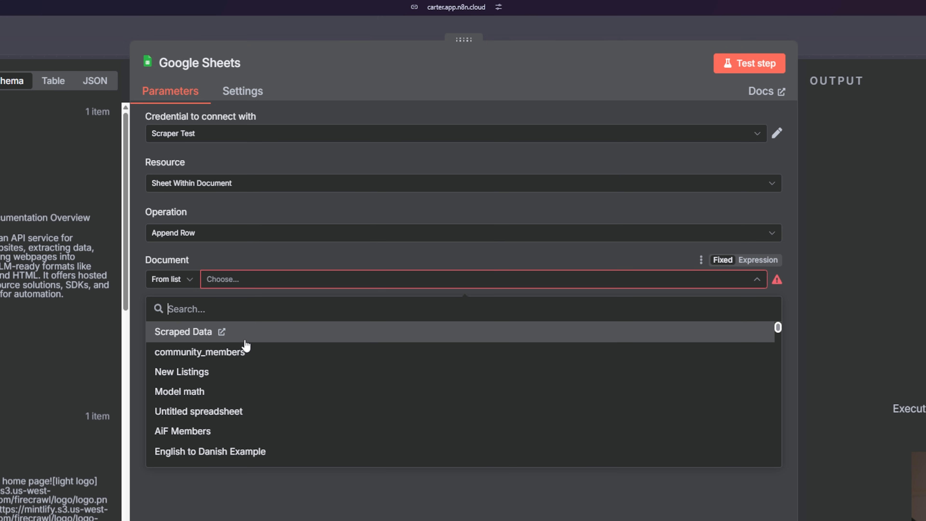
left_click(245, 340)
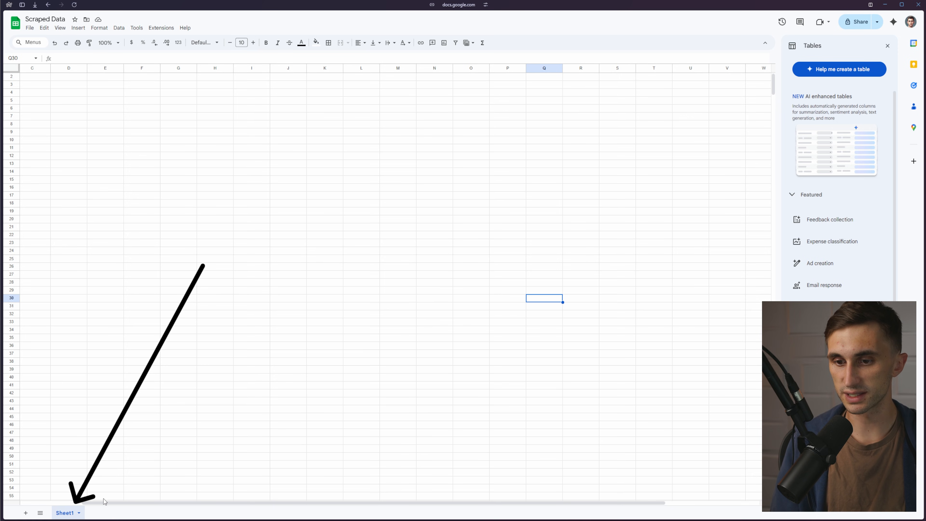
left_click(31, 123)
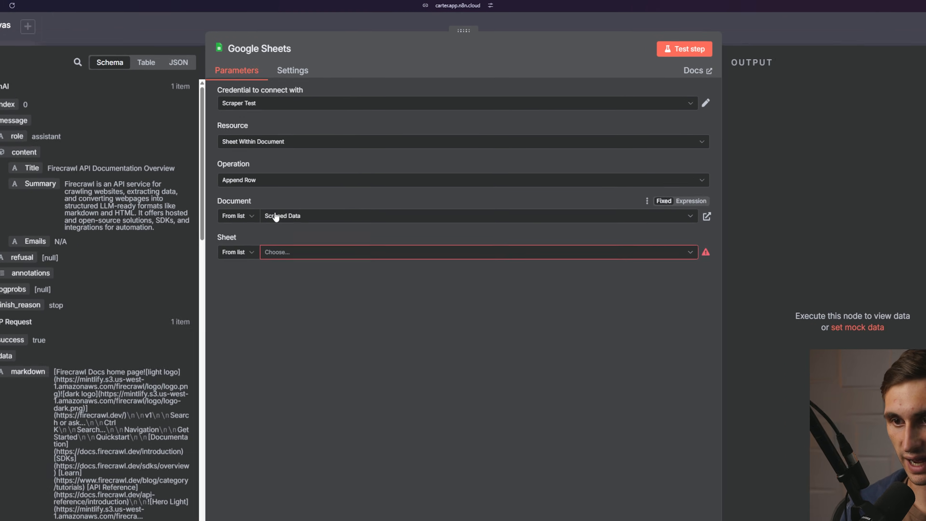
left_click_drag(252, 199, 219, 199)
left_click_drag(216, 299, 161, 305)
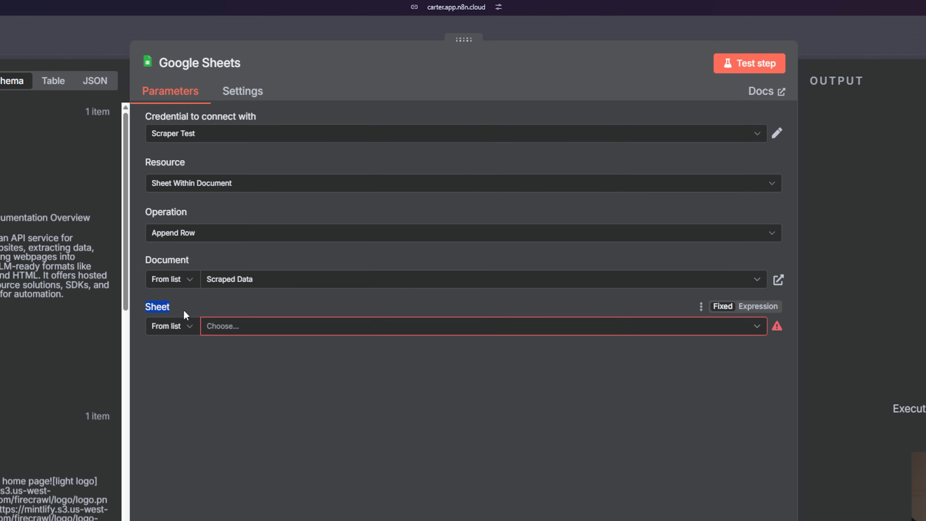
left_click(248, 326)
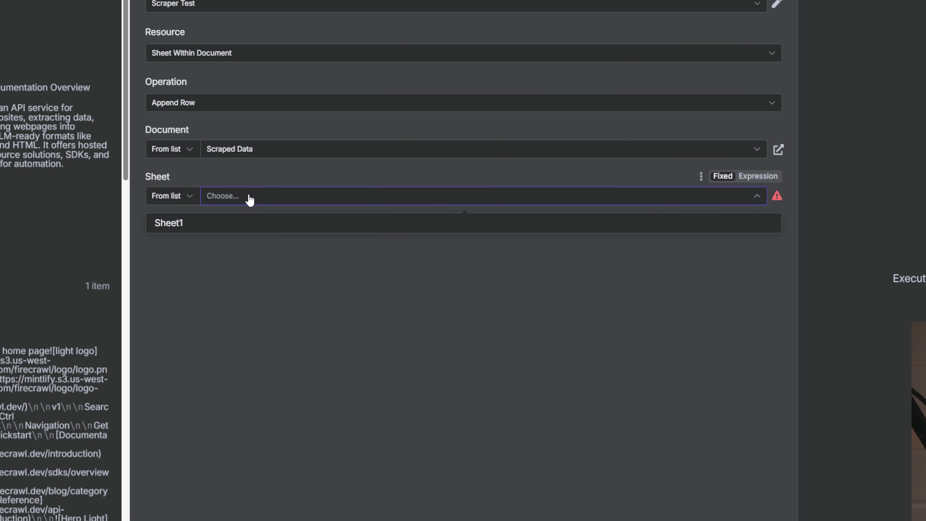
left_click(227, 224)
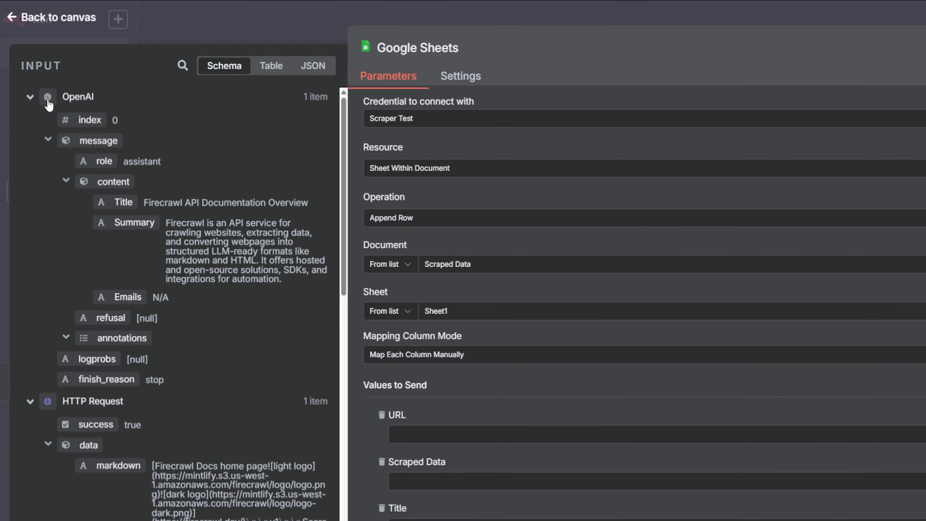
- Map the HTTP Request's markdown field to the Scraped Data column in the values to send
left_click(30, 98)
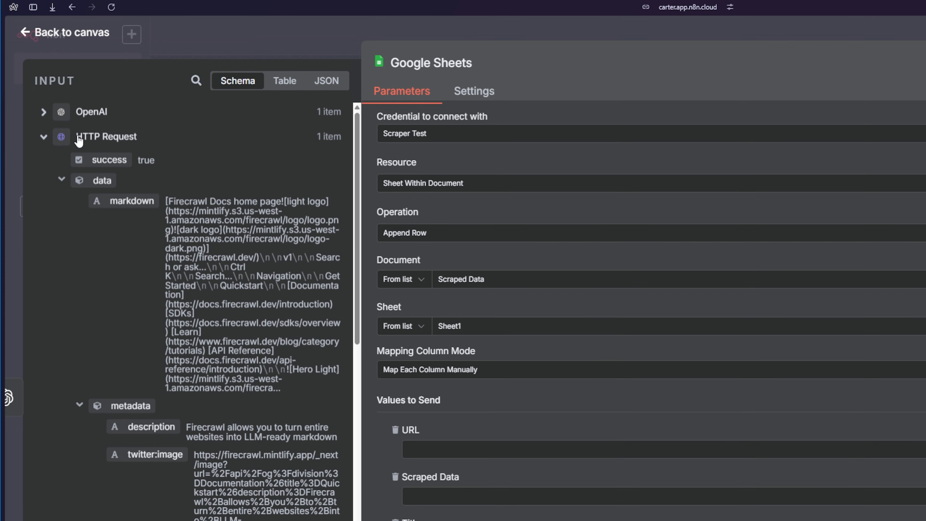
left_click(44, 137)
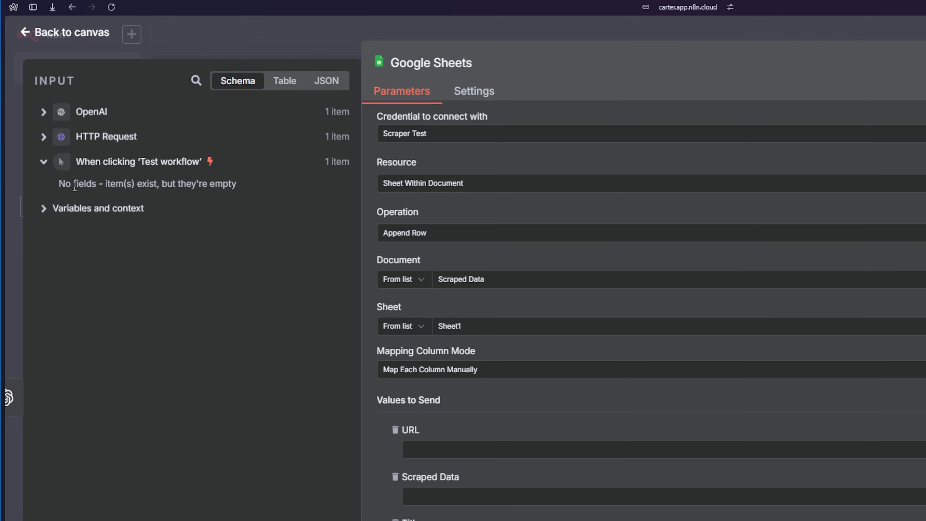
left_click(44, 162)
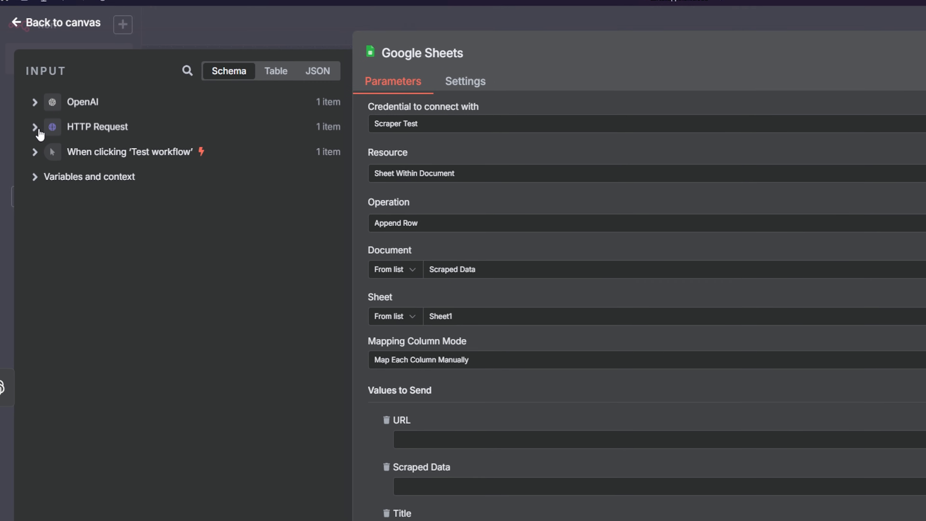
left_click(44, 137)
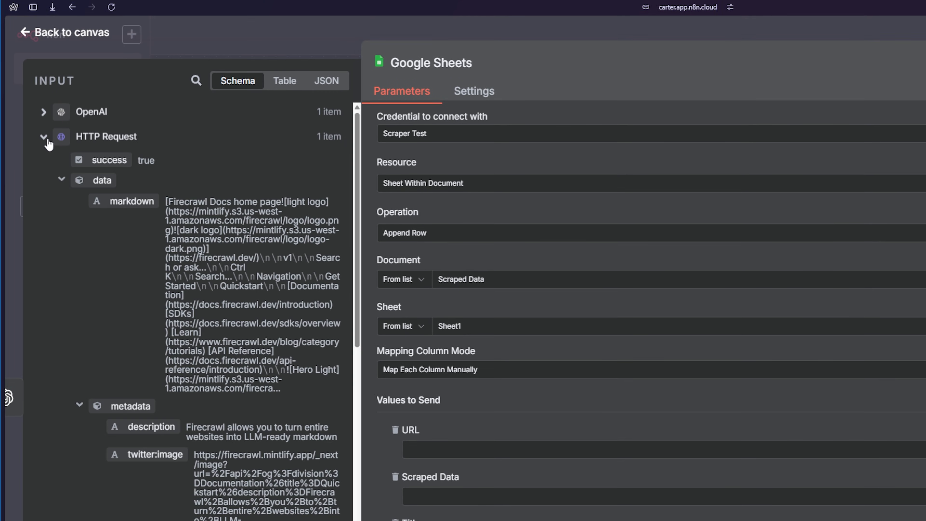
left_click_drag(109, 202, 441, 514)
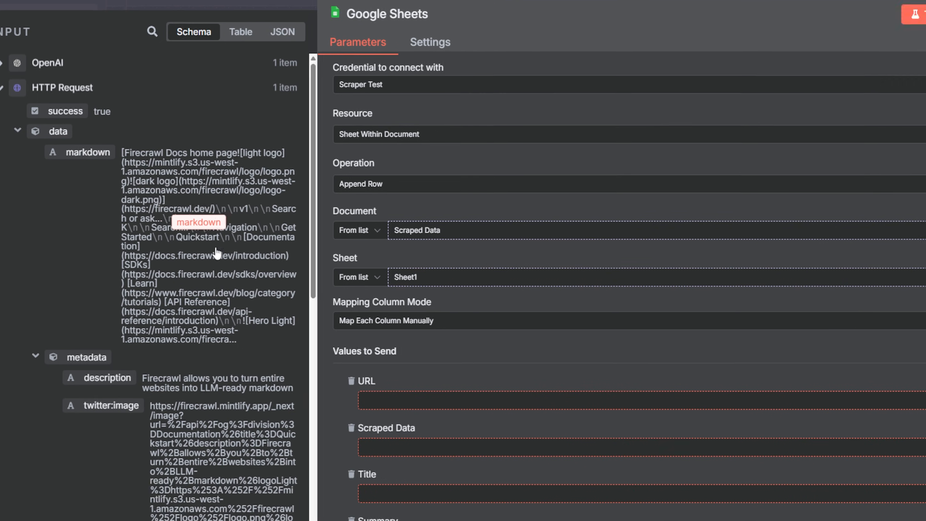
left_click_drag(221, 269, 231, 249)
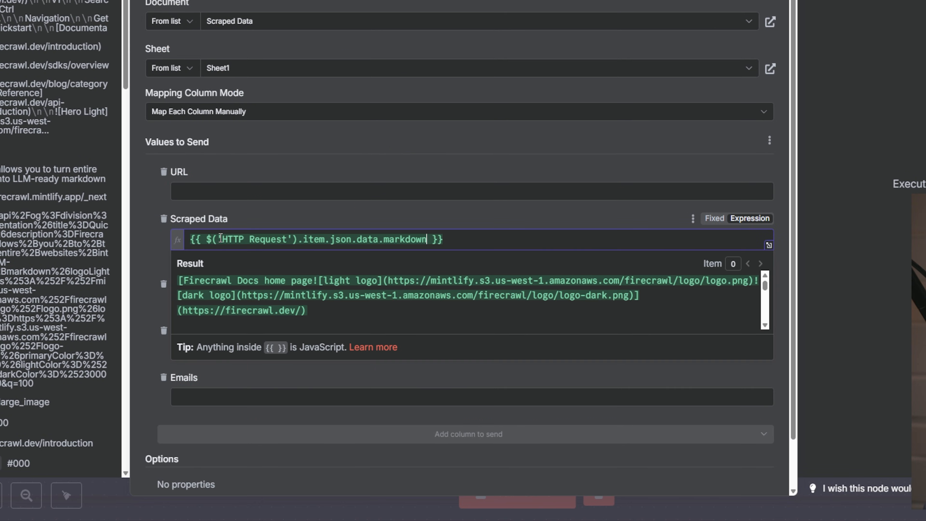
left_click(318, 220)
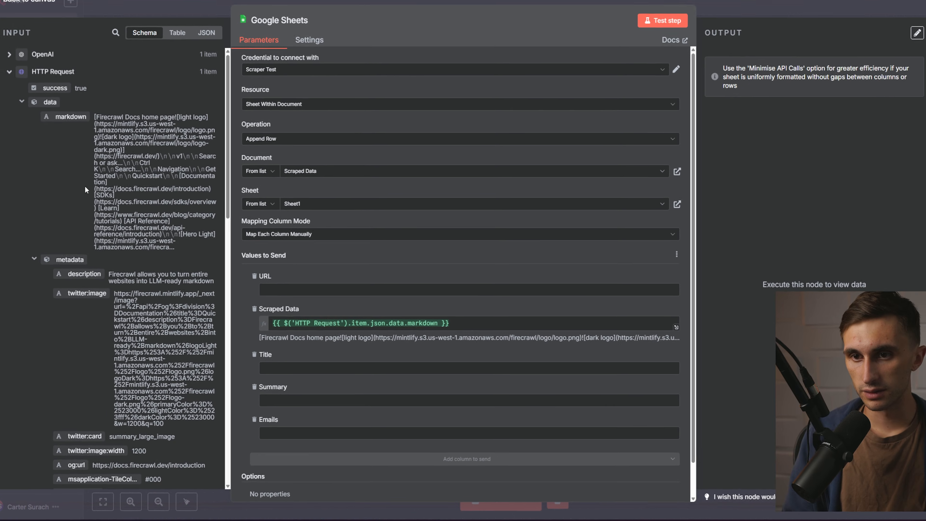
- Map the sourceURL field from the HTTP Request metadata to the URL column
scroll(102, 201, "down", 4)
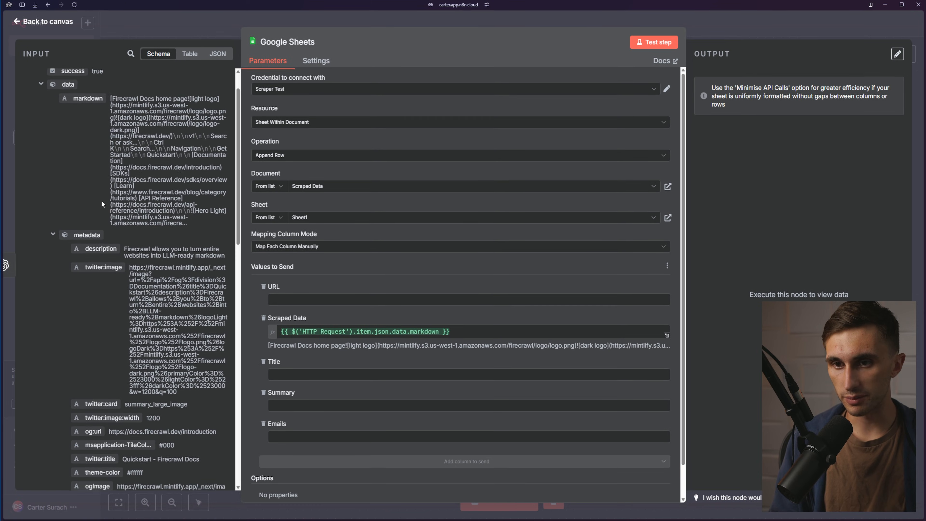
scroll(102, 204, "down", 8)
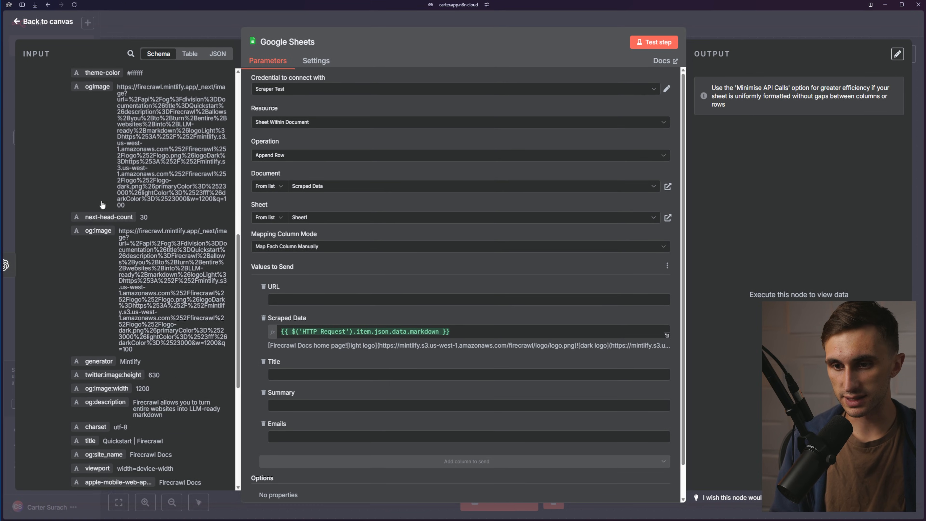
scroll(101, 204, "down", 4)
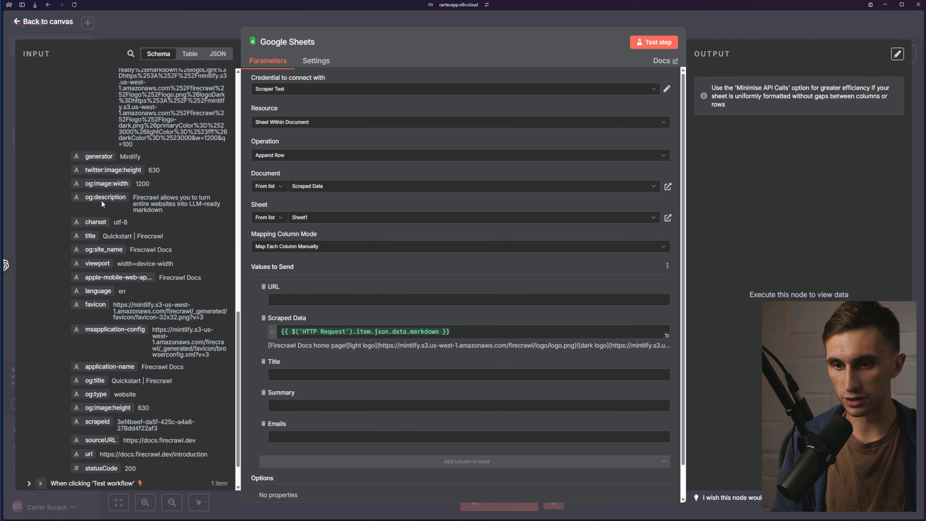
scroll(102, 204, "down", 2)
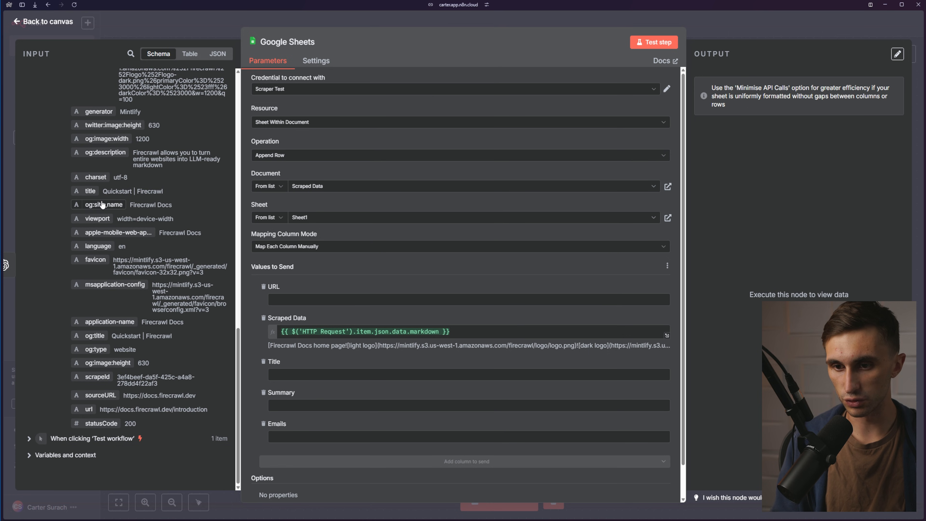
left_click_drag(100, 395, 286, 299)
- Map the Title field from the OpenAI message content to the Title column
scroll(95, 262, "up", 9)
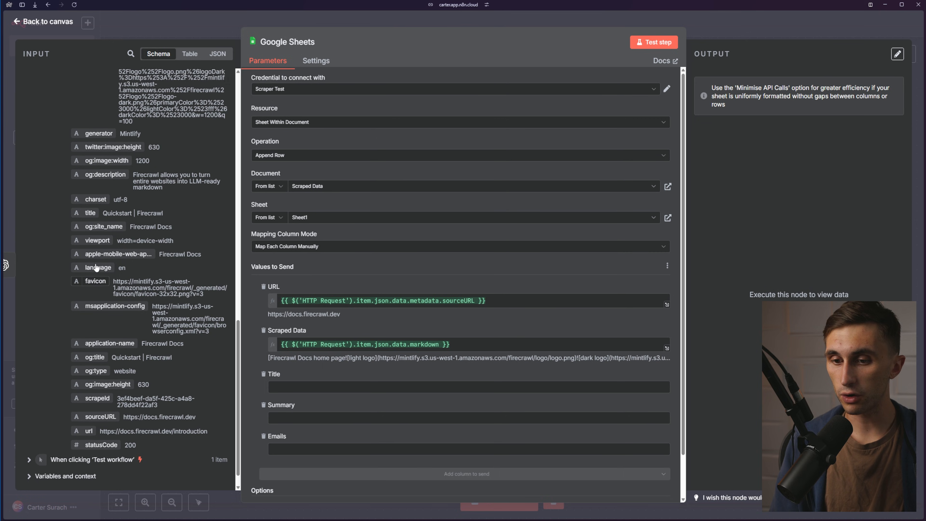
scroll(96, 263, "up", 6)
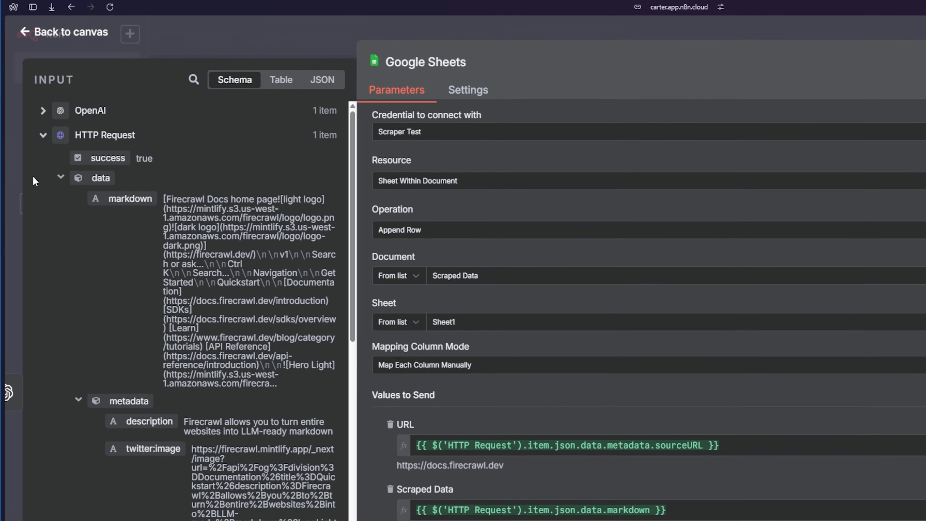
left_click(43, 137)
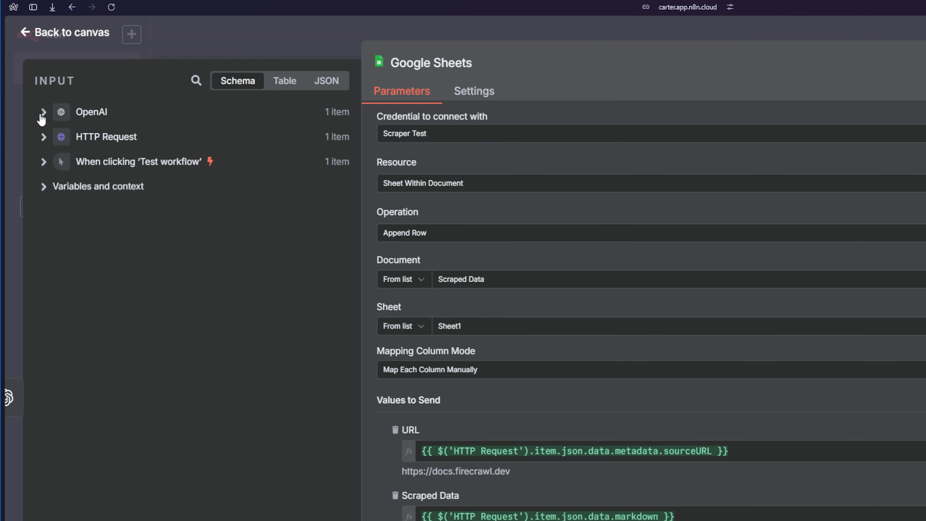
left_click(43, 112)
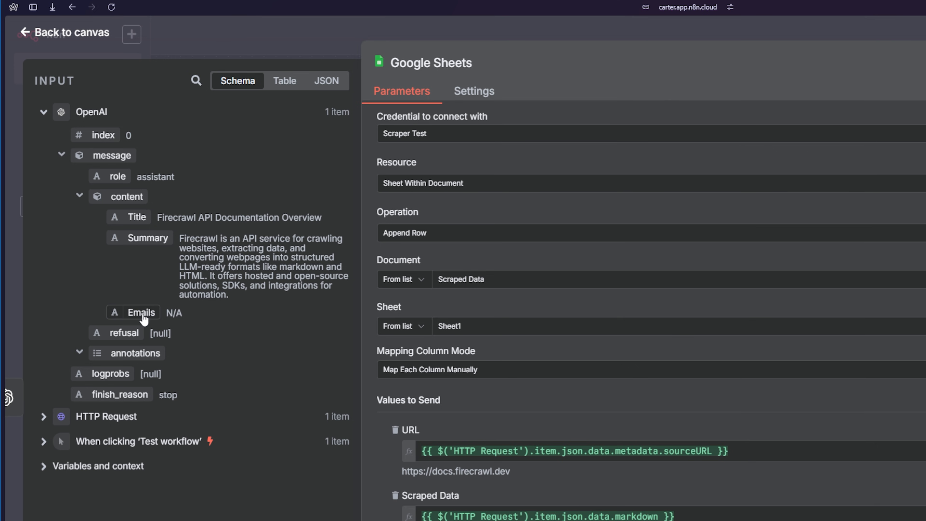
left_click_drag(137, 219, 409, 404)
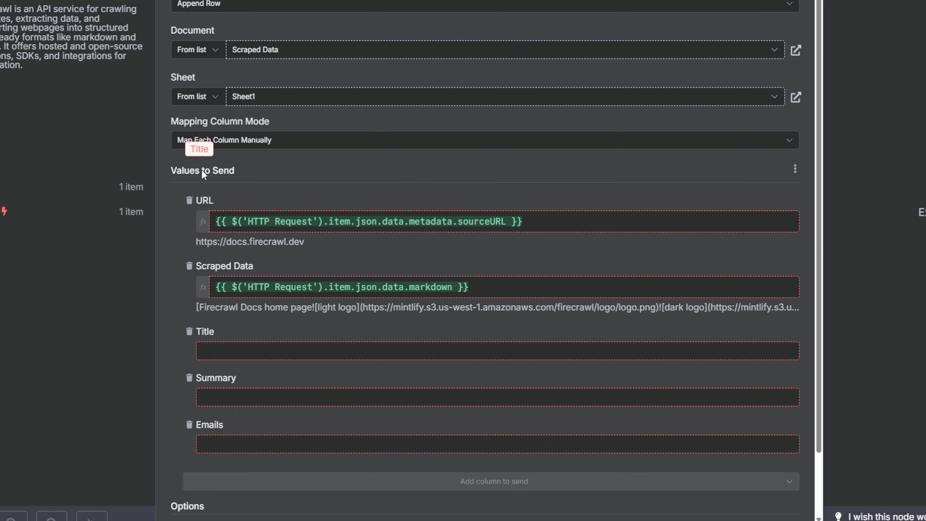
left_click_drag(204, 174, 218, 346)
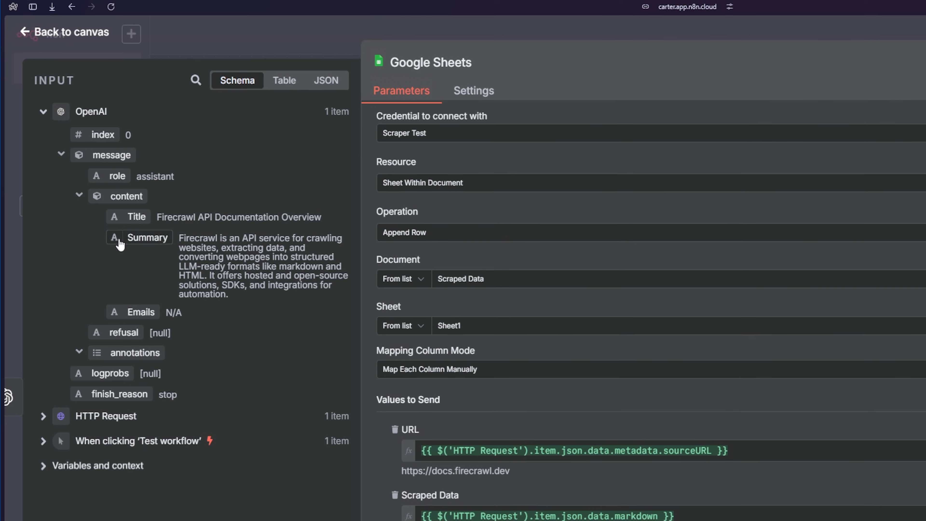
- Map the OpenAI Summary and Emails fields to the Summary and Emails columns
left_click_drag(118, 242, 232, 400)
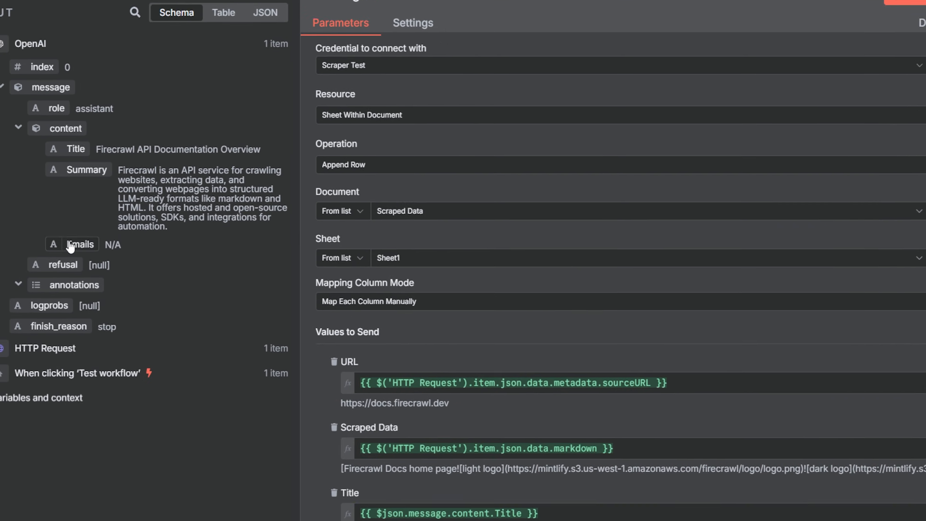
left_click_drag(70, 246, 193, 456)
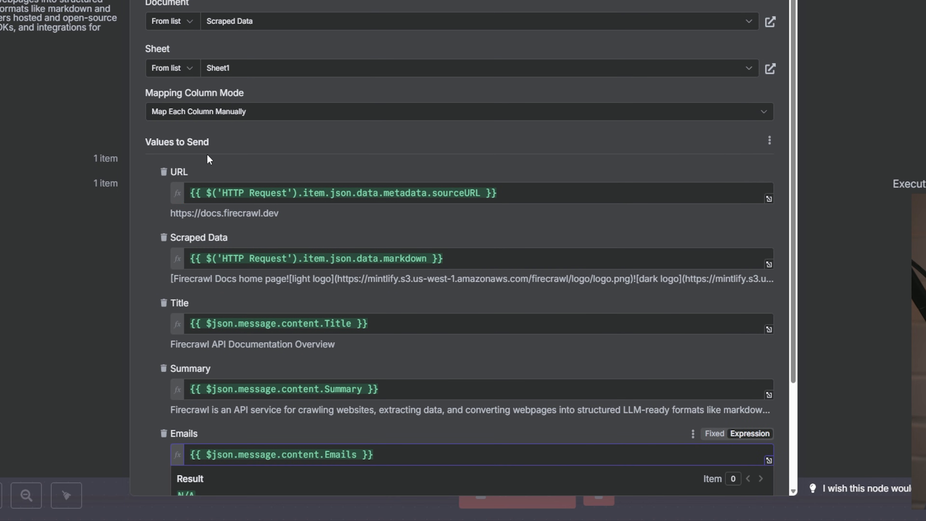
left_click(208, 154)
scroll(208, 155, "down", 3)
scroll(210, 155, "up", 3)
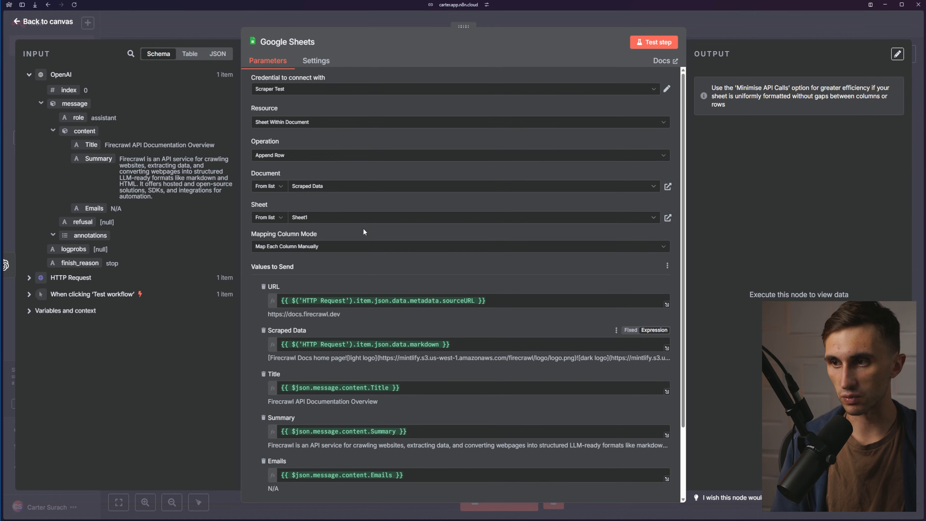
- Test the Google Sheets append step and switch to the Scraped Data spreadsheet in Google Sheets
left_click(656, 42)
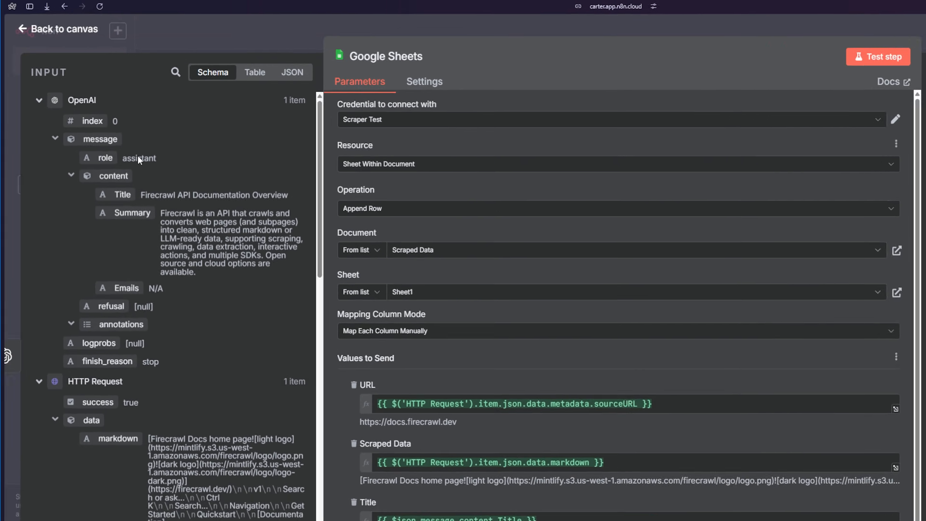
mouse_move(2, 110)
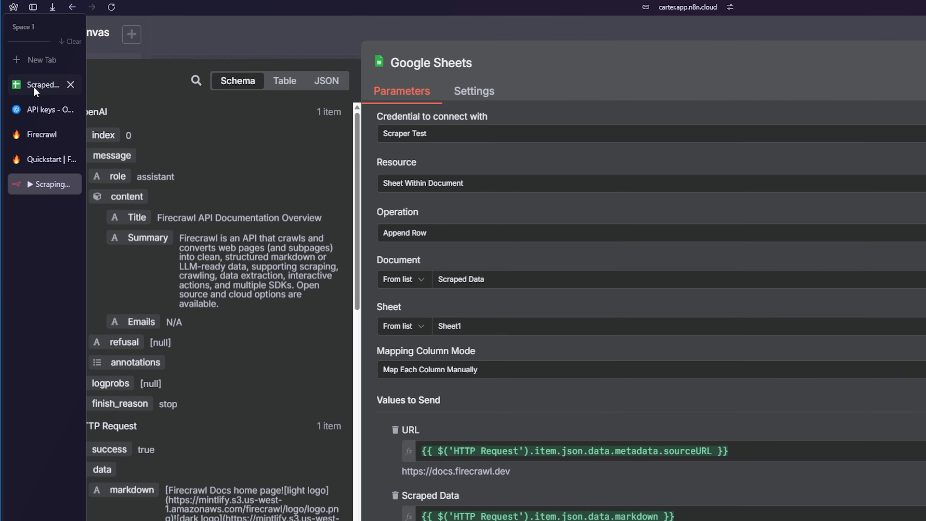
left_click(34, 87)
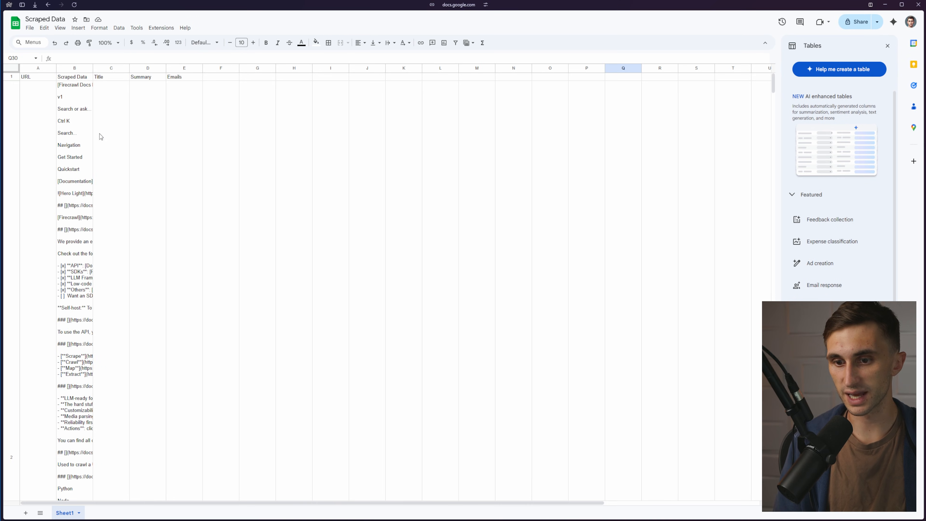
- Shrink the tall row 2 holding the scraped data to a compact height close to that of the other rows
scroll(97, 157, "down", 10)
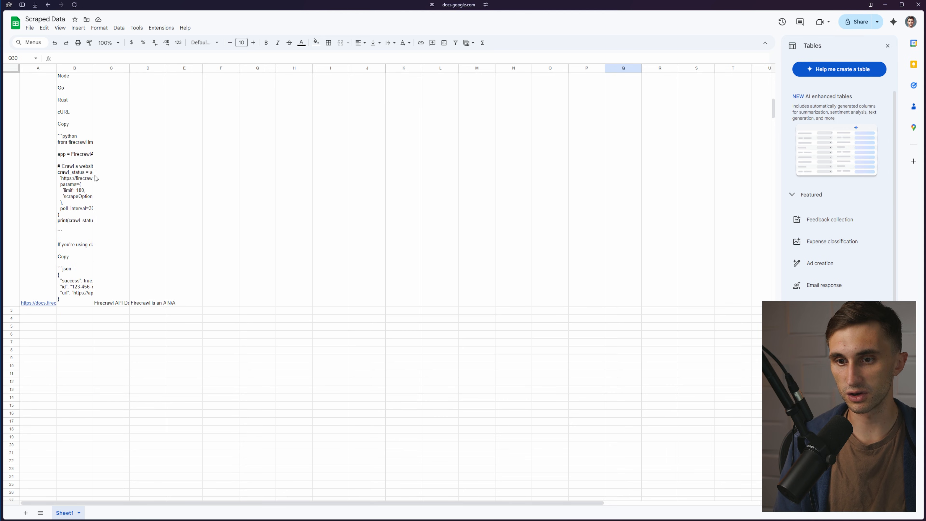
left_click_drag(12, 306, 12, 171)
scroll(120, 126, "up", 5)
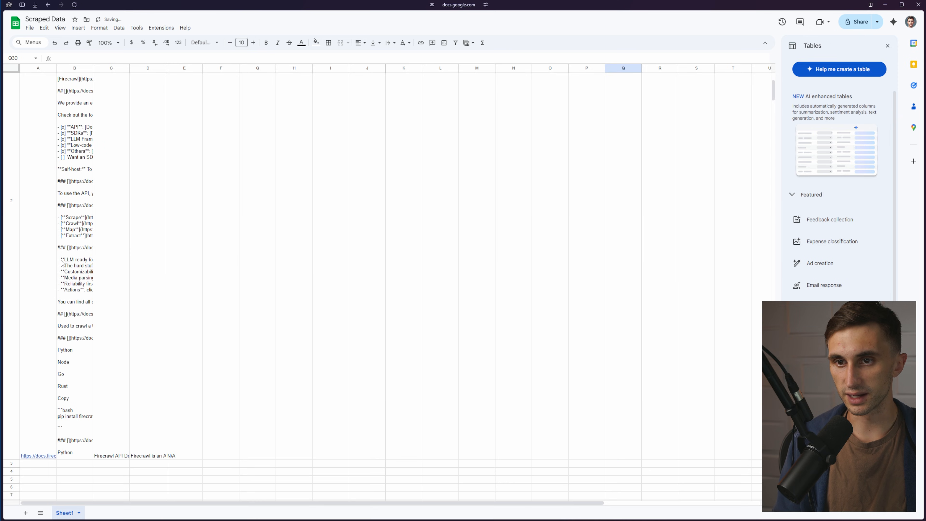
left_click_drag(12, 460, 13, 169)
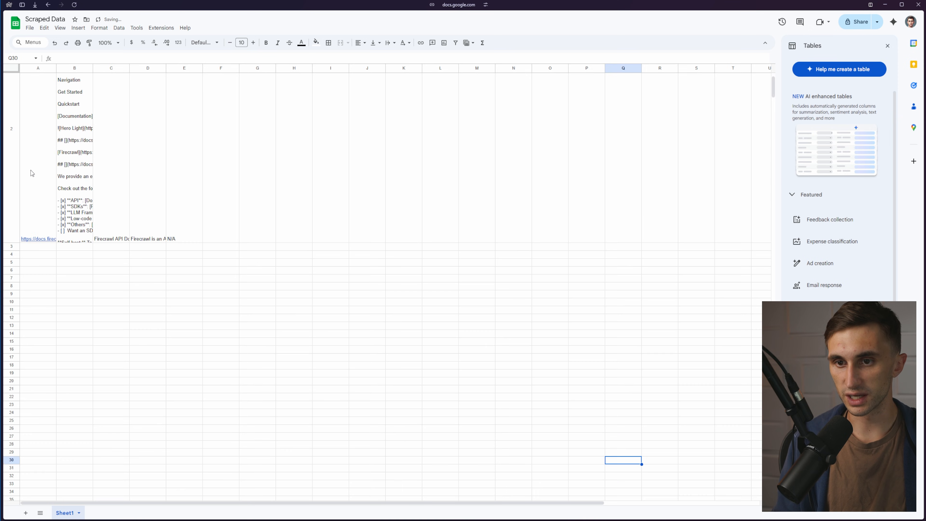
left_click_drag(12, 241, 12, 105)
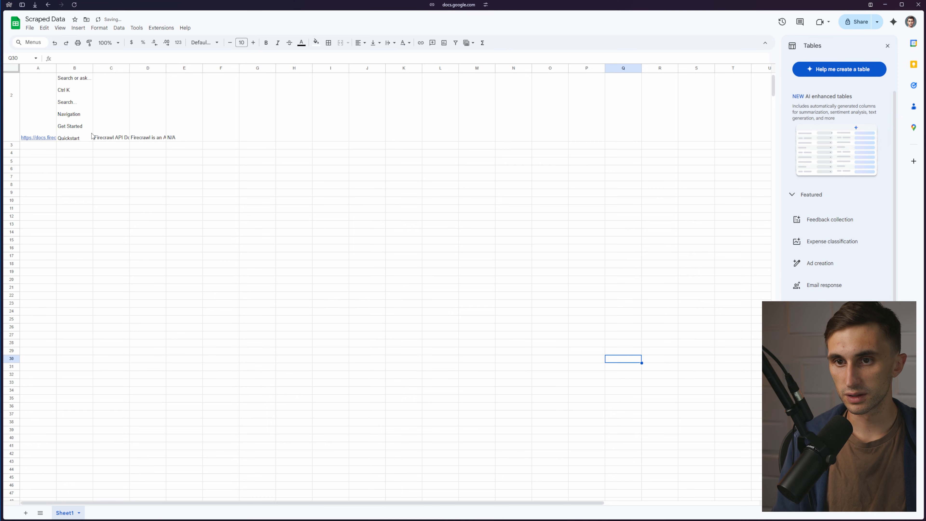
left_click_drag(13, 172, 12, 91)
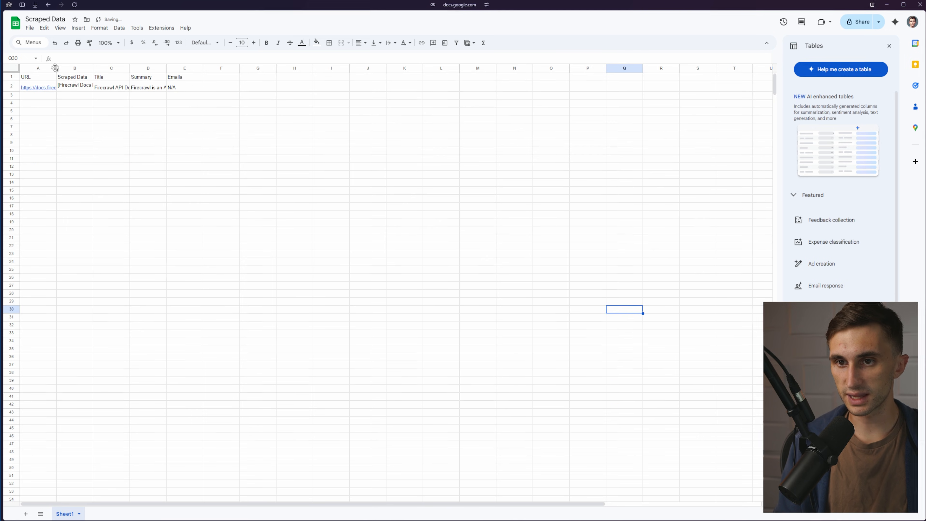
- Widen the URL column to show the whole address and fit the Title and Summary columns to their content
left_click_drag(56, 68, 82, 69)
left_click_drag(179, 104, 271, 105)
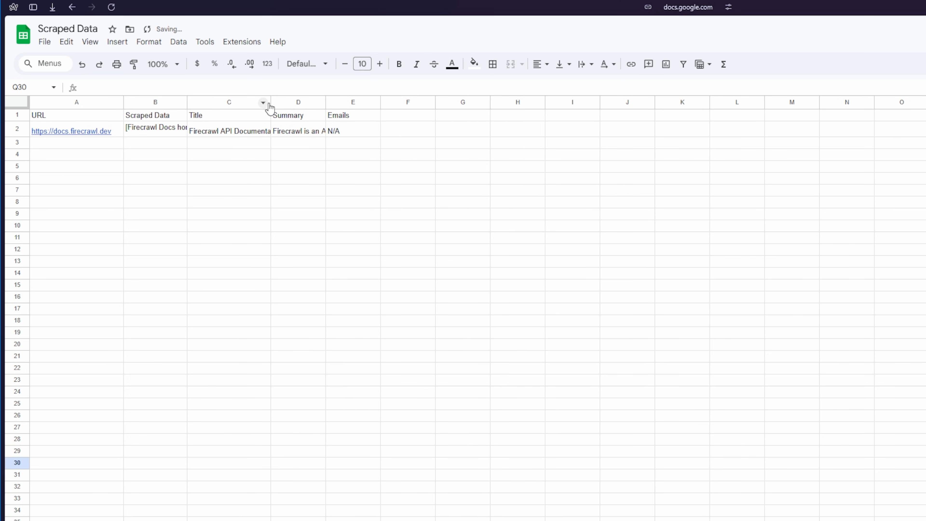
double_click(271, 102)
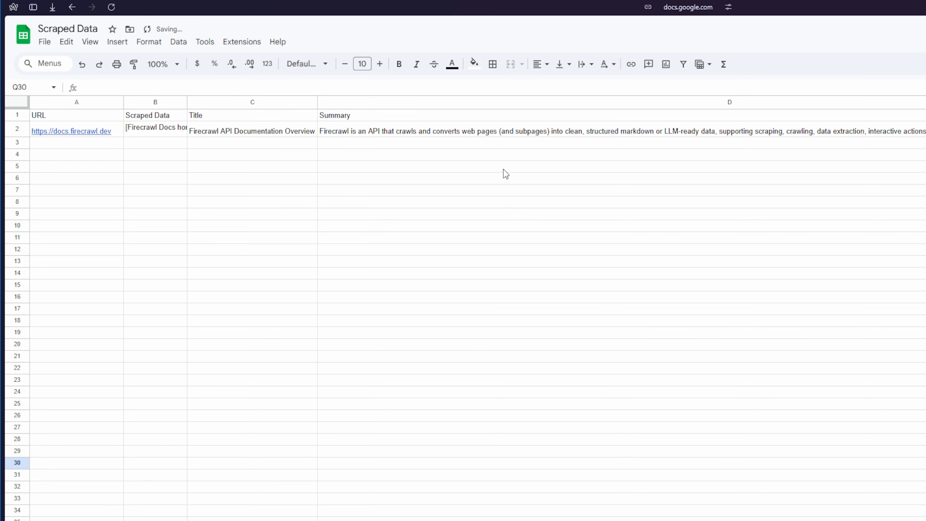
scroll(521, 168, "right", 10)
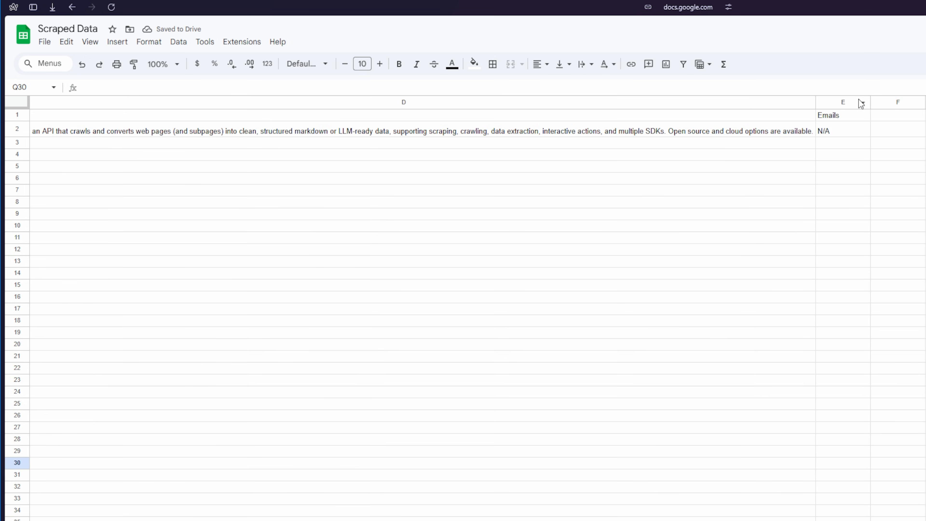
scroll(619, 122, "left", 10)
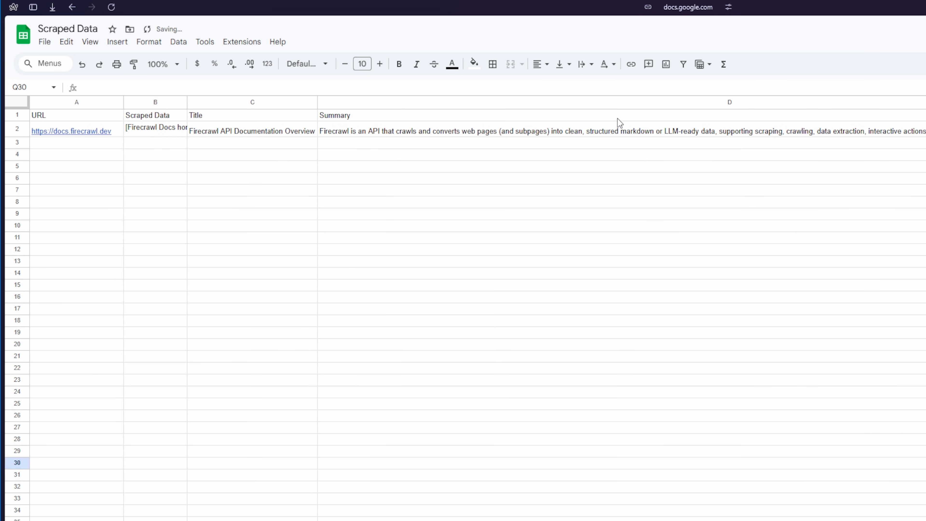
left_click_drag(124, 102, 117, 103)
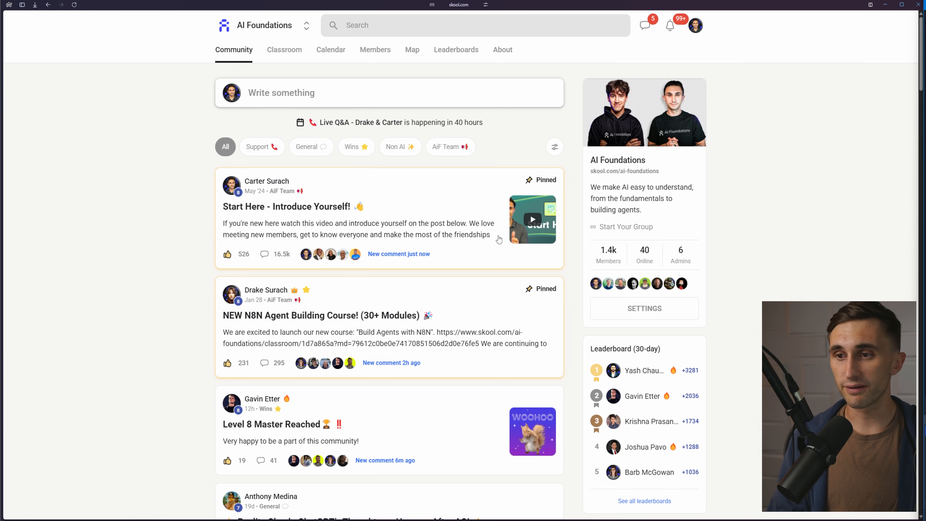
scroll(443, 214, "down", 8)
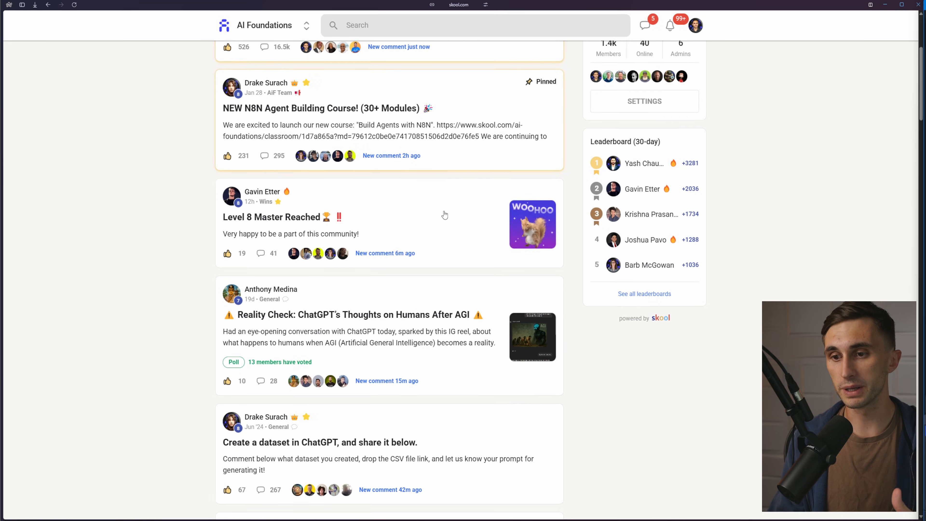
scroll(444, 213, "down", 1)
scroll(445, 213, "down", 4)
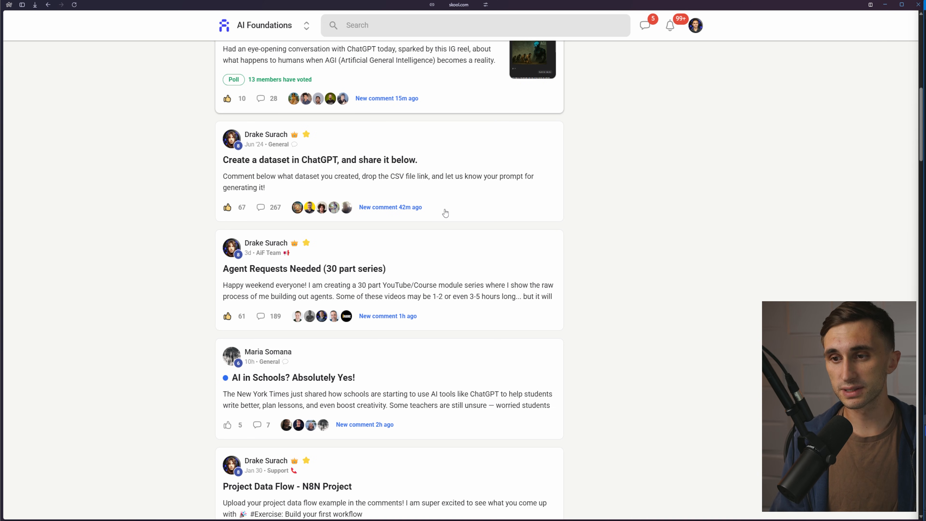
- Filter the AI Foundations community feed to Wins and look through the posts
scroll(444, 214, "up", 13)
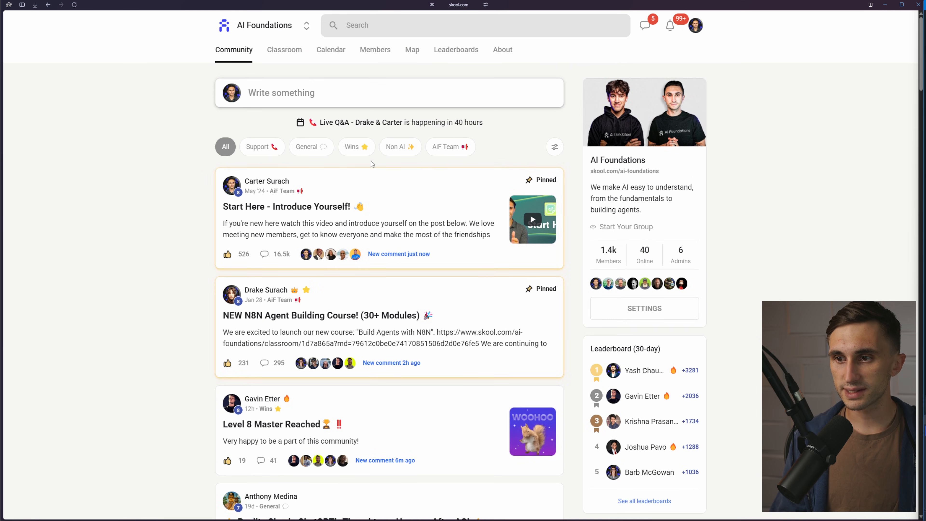
left_click(356, 146)
scroll(395, 182, "down", 1)
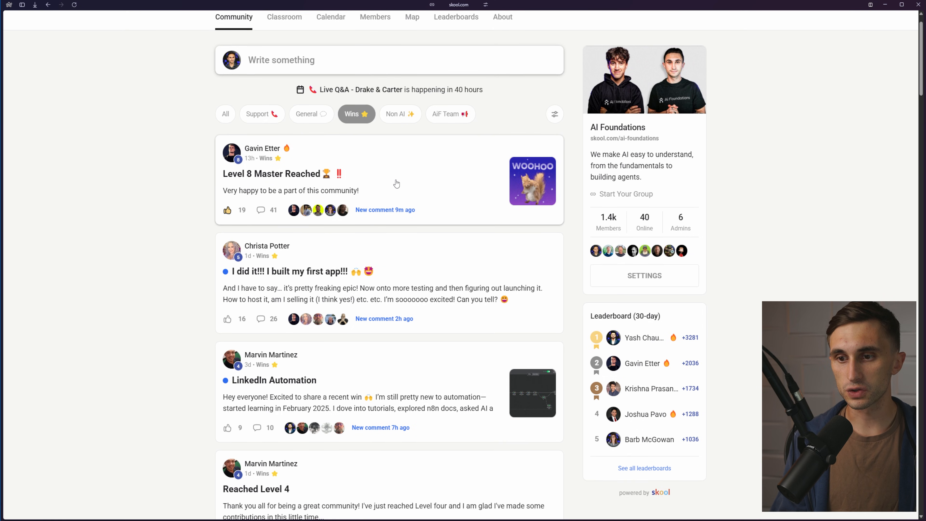
scroll(396, 184, "down", 5)
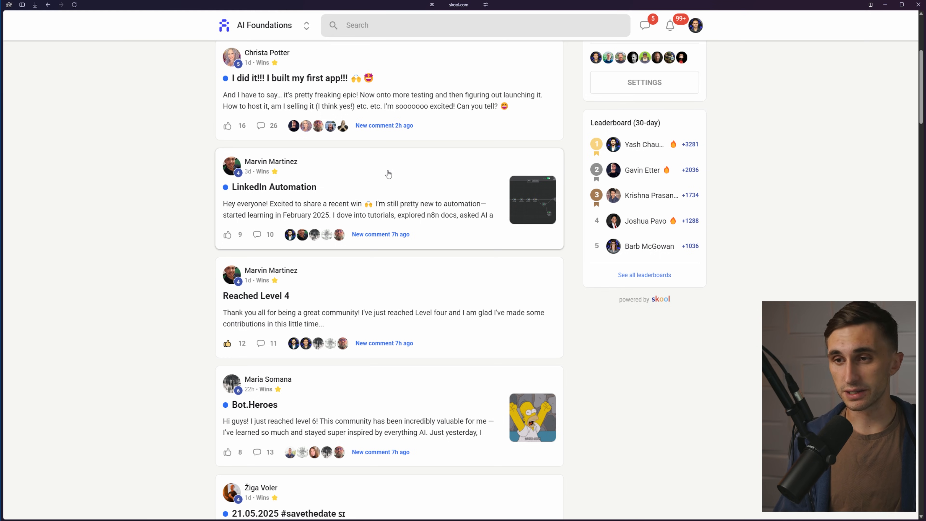
scroll(388, 175, "up", 6)
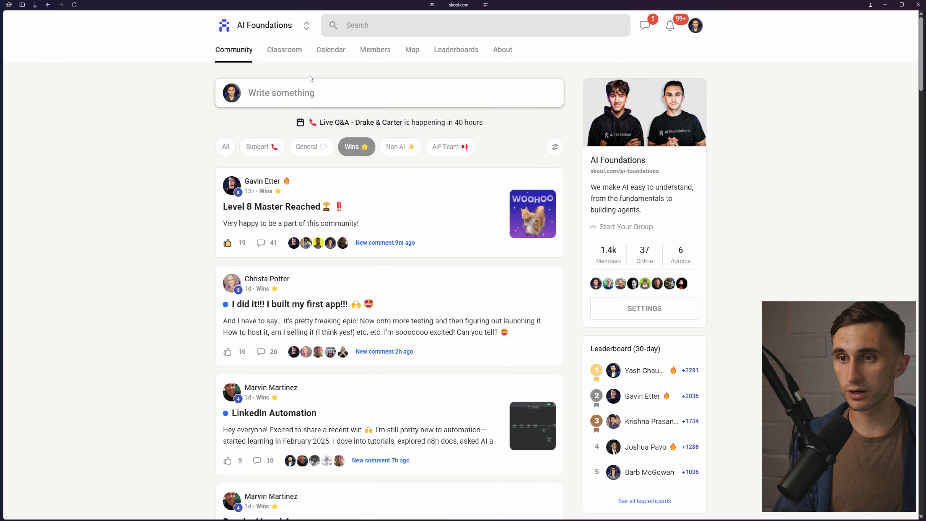
- Open the Build Agents with N8N course in the community's Classroom
left_click(284, 50)
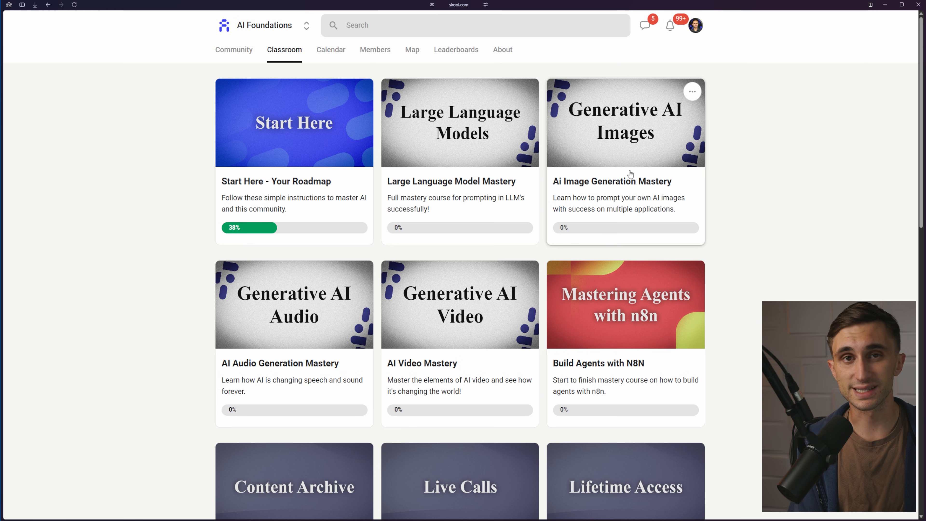
scroll(627, 175, "down", 3)
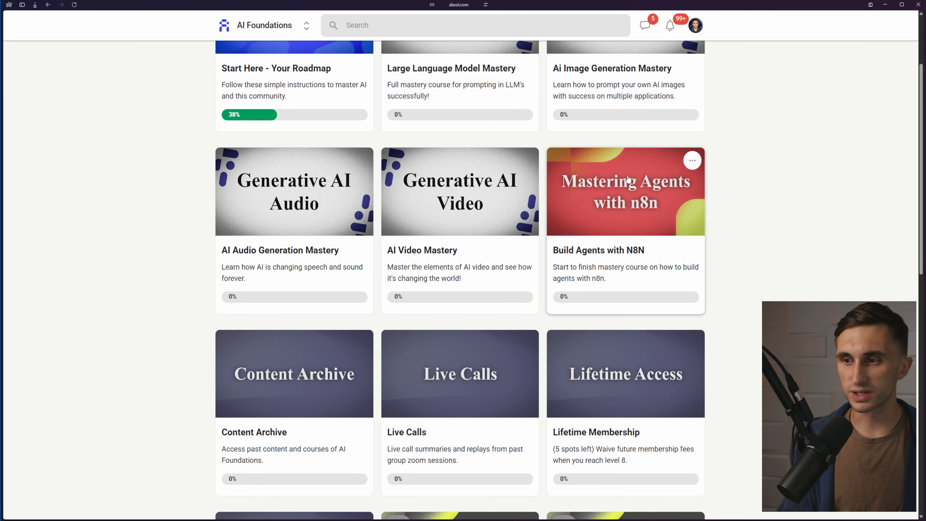
left_click(638, 206)
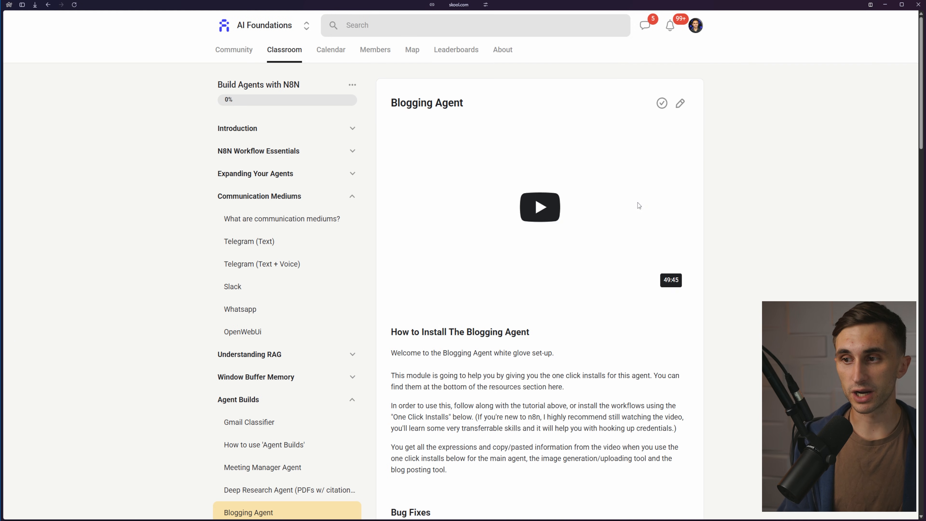
- Browse the course's Introduction lessons and N8N Workflow Essentials section, and check the April 14 event in the community calendar
left_click(351, 137)
left_click(313, 151)
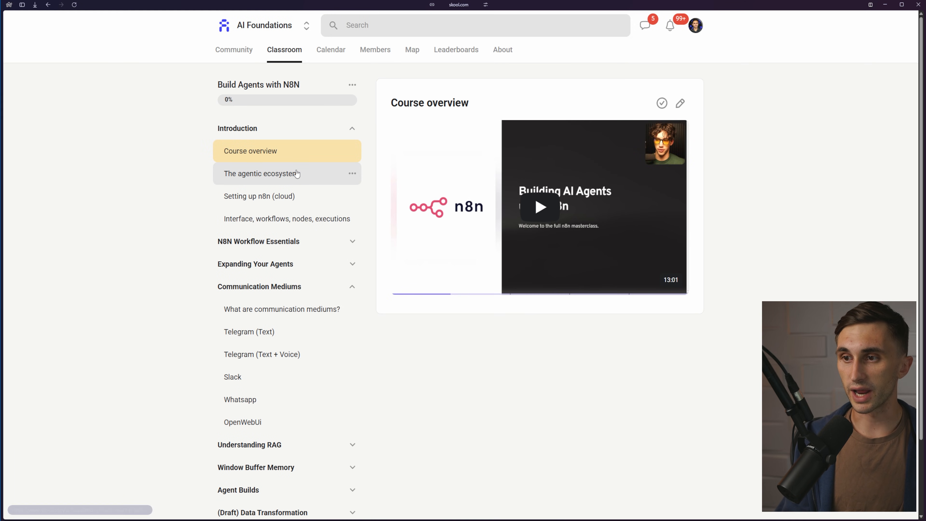
left_click(297, 174)
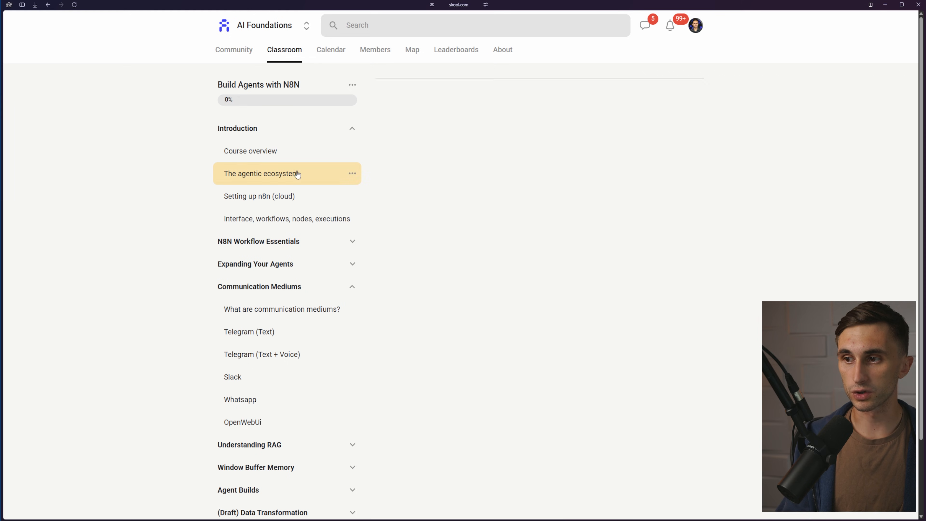
left_click(305, 199)
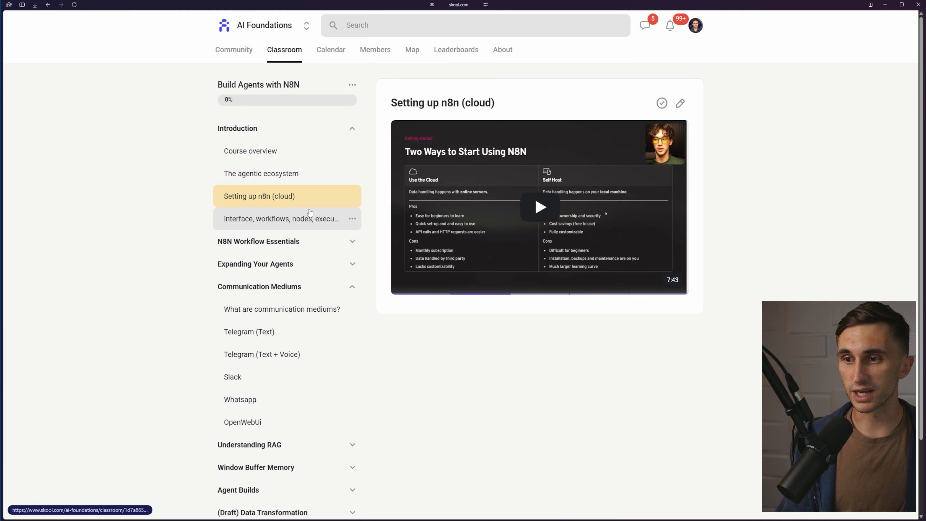
left_click(309, 215)
left_click(311, 248)
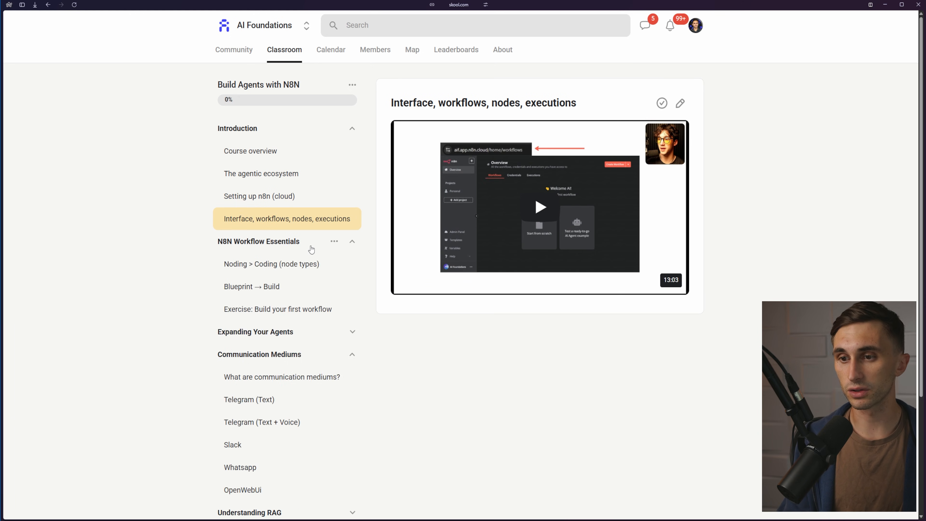
left_click(308, 266)
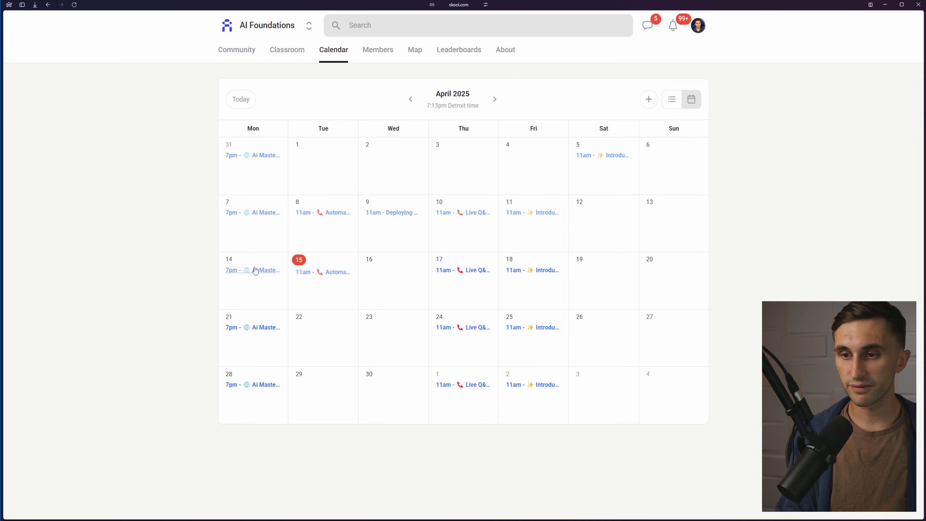
left_click(256, 270)
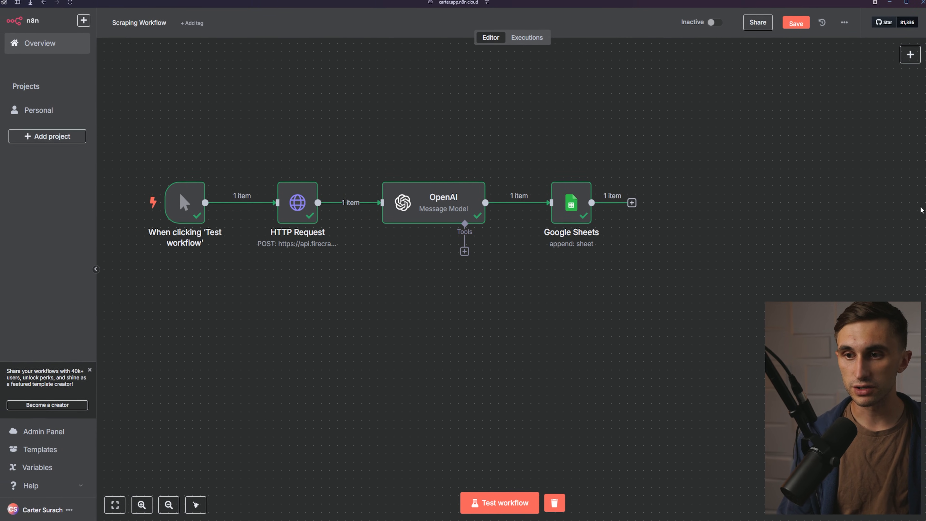
- Return to the n8n Scraping Workflow and examine the hardcoded URL in the HTTP Request node's JSON body
left_click(293, 202)
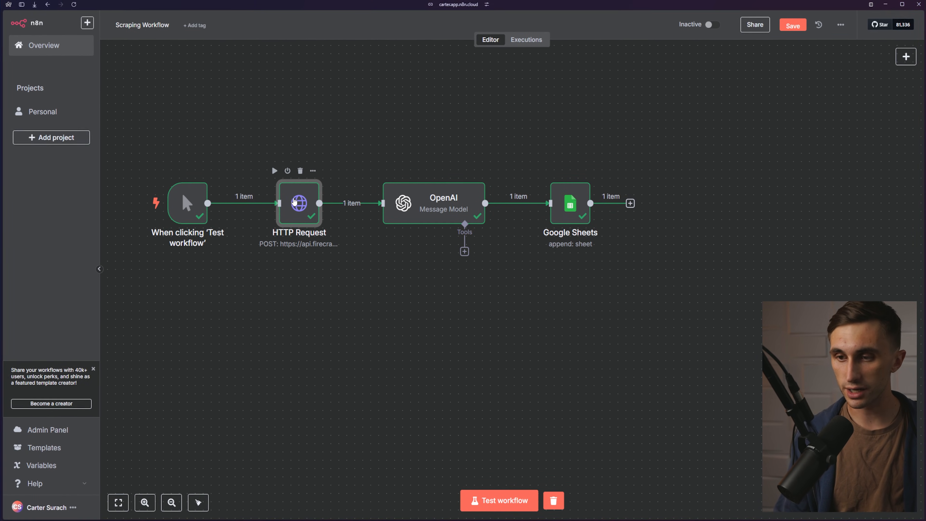
double_click(294, 201)
scroll(328, 299, "down", 5)
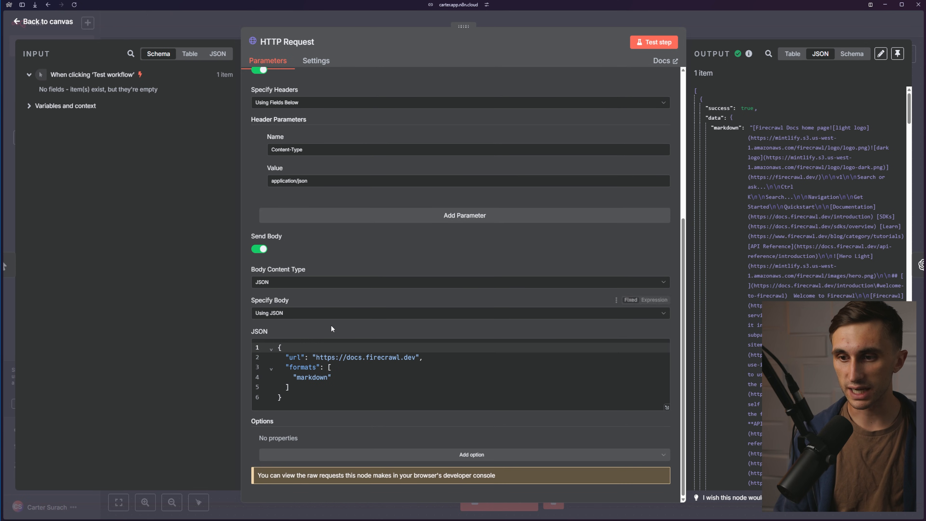
left_click(315, 357)
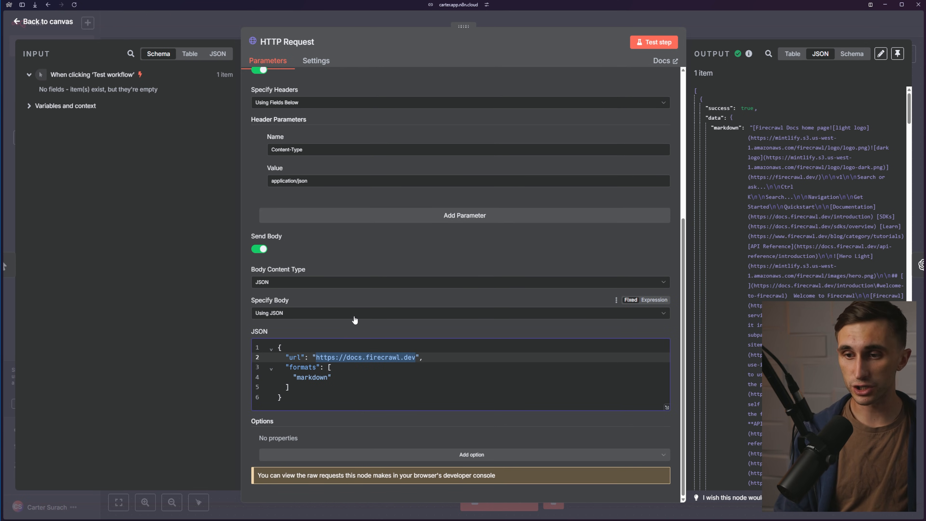
left_click(341, 267)
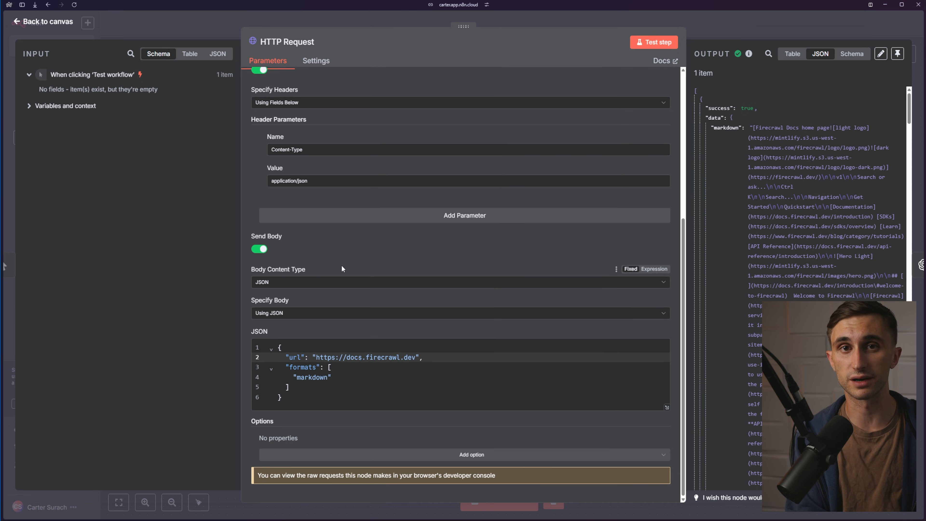
key("Escape")
- Delete the manual "When clicking 'Test workflow'" trigger from the workflow
mouse_move(186, 203)
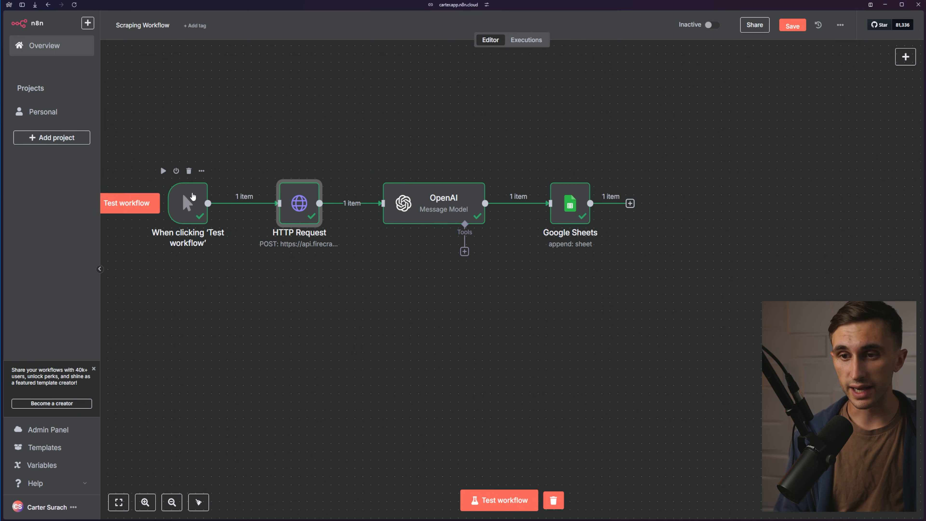
left_click_drag(186, 203, 208, 187)
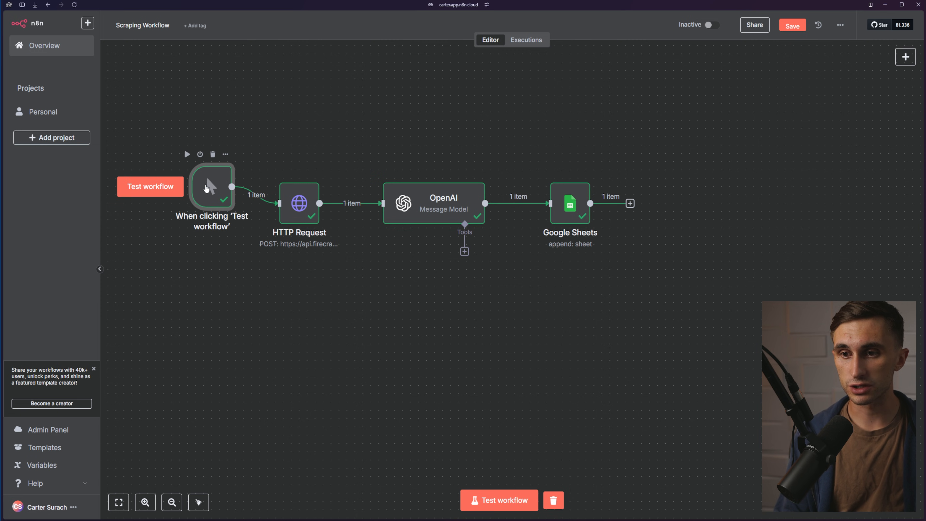
left_click(212, 156)
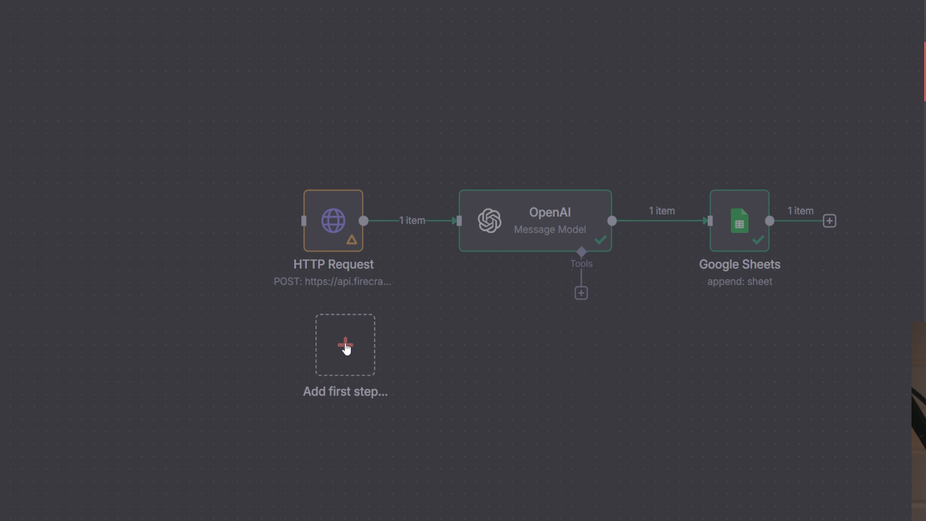
- Add an n8n Form trigger that starts the workflow on a new n8n Form event
left_click(342, 338)
type("form")
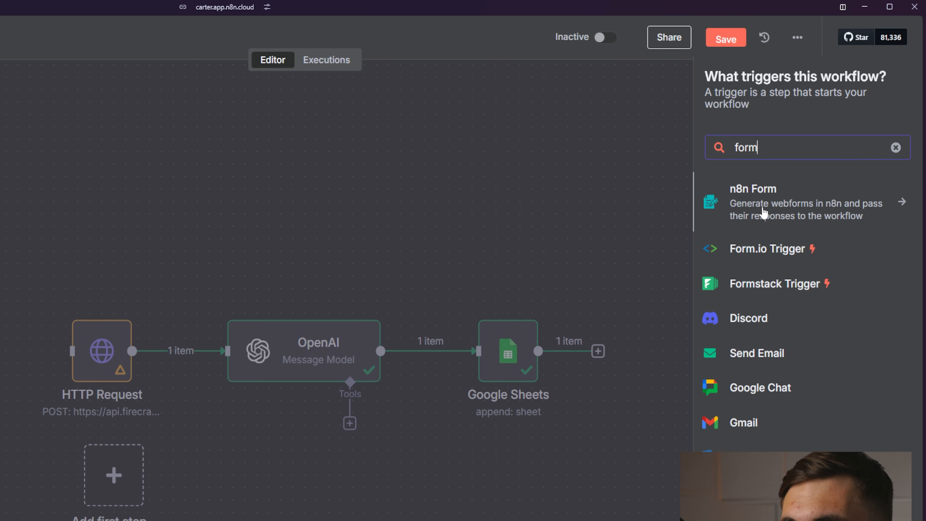
left_click(764, 213)
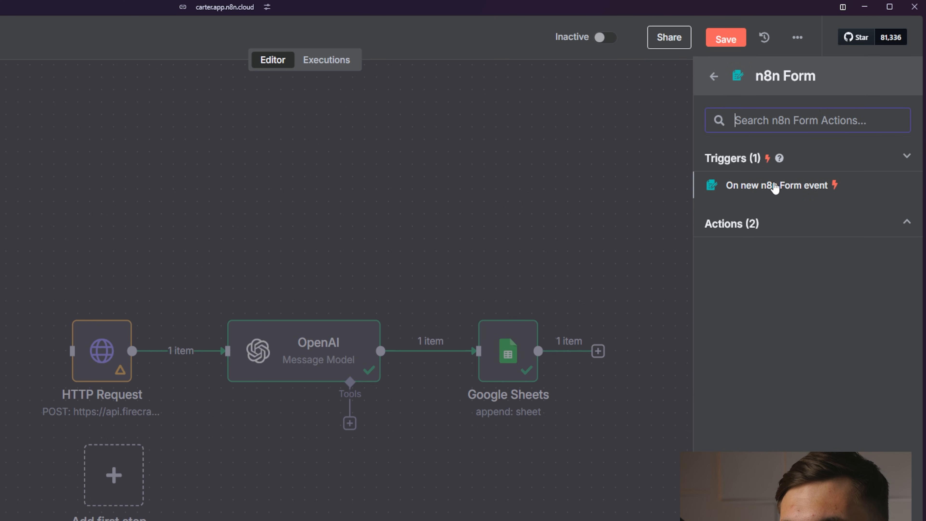
left_click(779, 188)
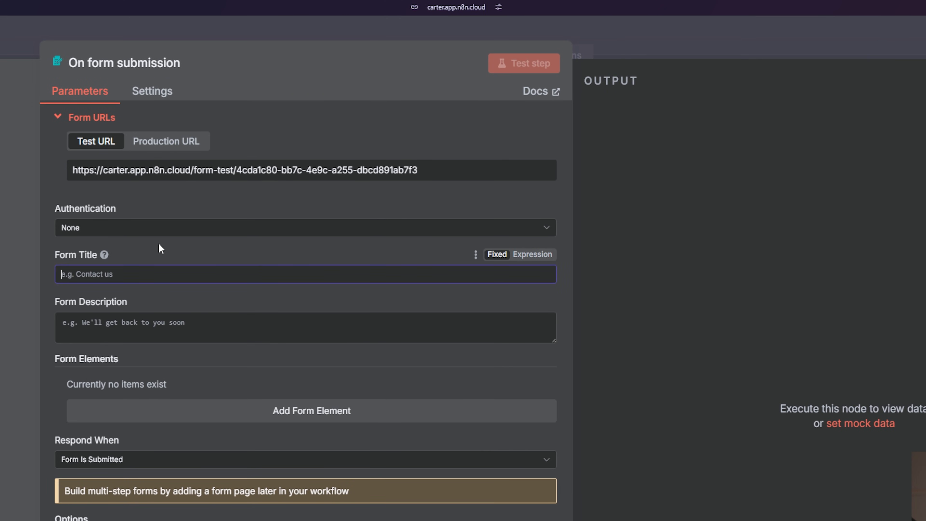
- Title the form "Scraping Form" and describe it as "Enter your URL here to get a scraped output."
type("Sc")
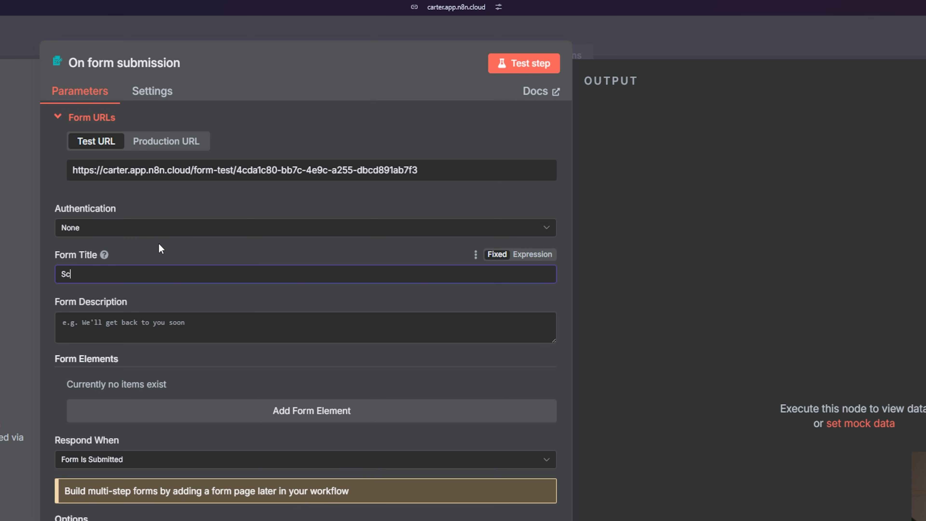
type("raping Form")
left_click(162, 327)
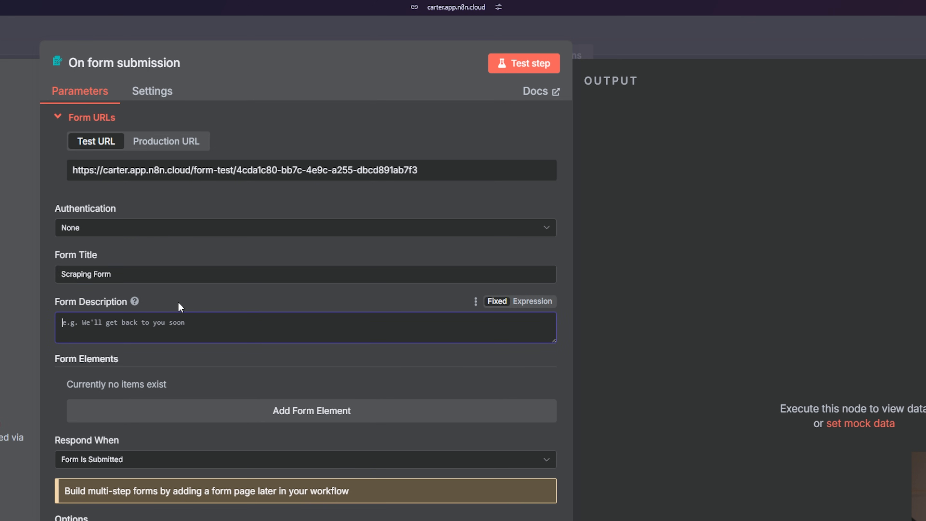
type("Enter your U")
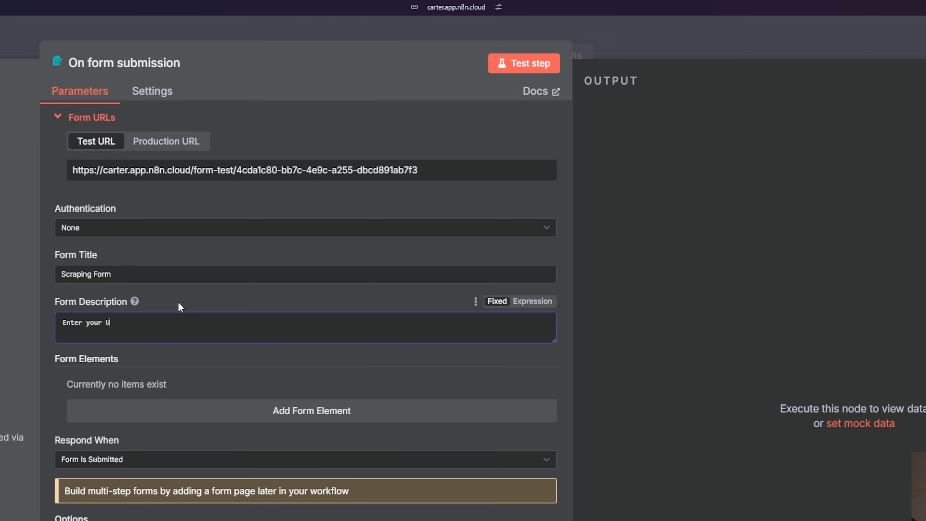
type("RL here to get a scraped output.")
scroll(190, 255, "down", 4)
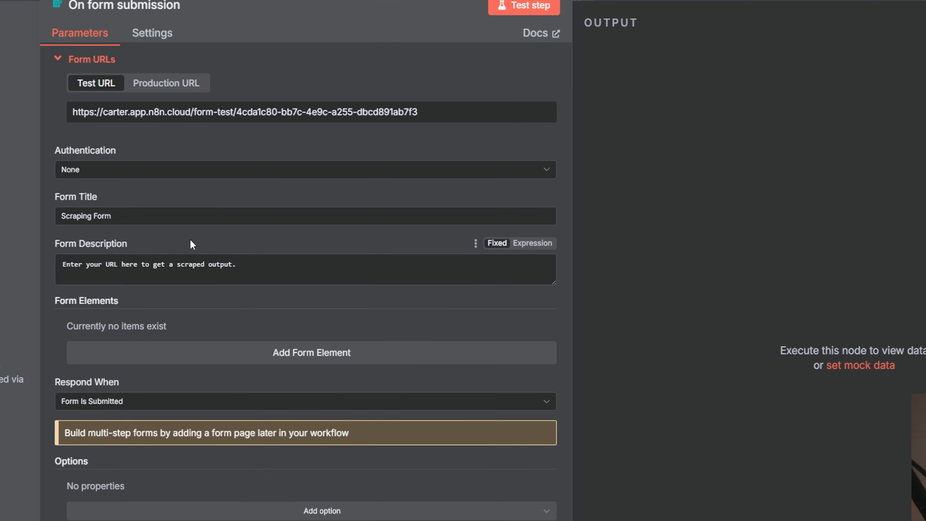
left_click(238, 284)
left_click(230, 271)
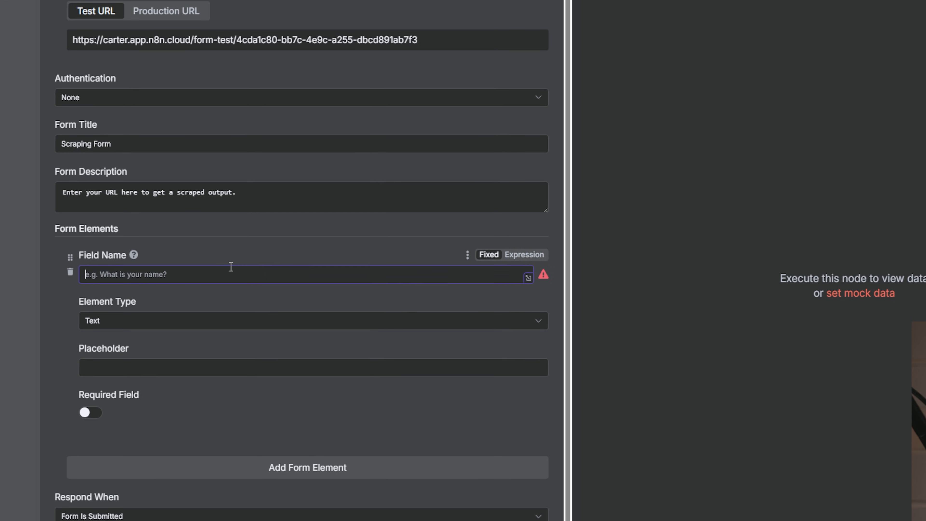
type("URL")
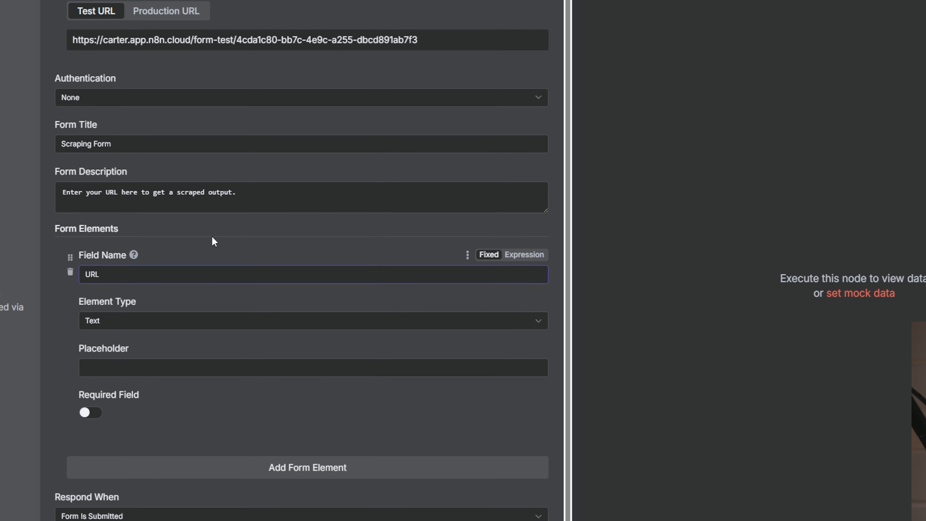
left_click(110, 368)
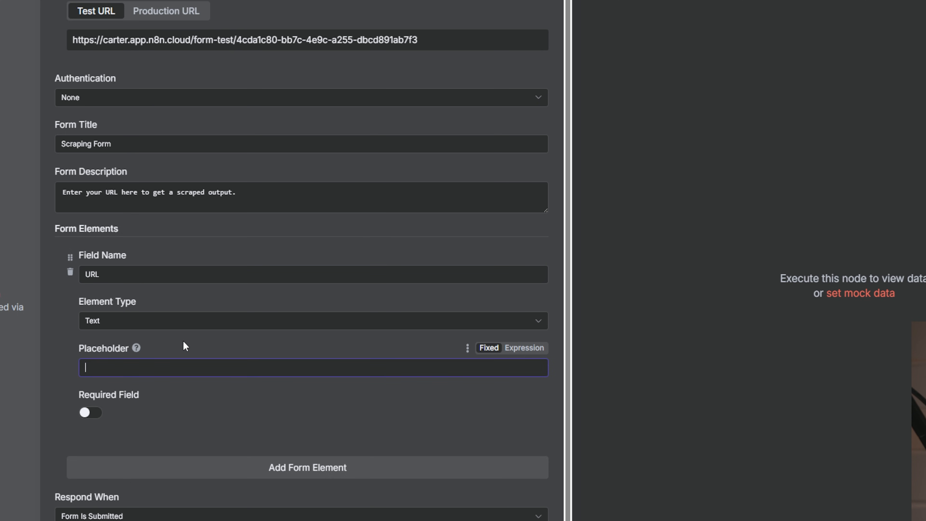
type("https://google.com")
key("Home")
type("e.g.")
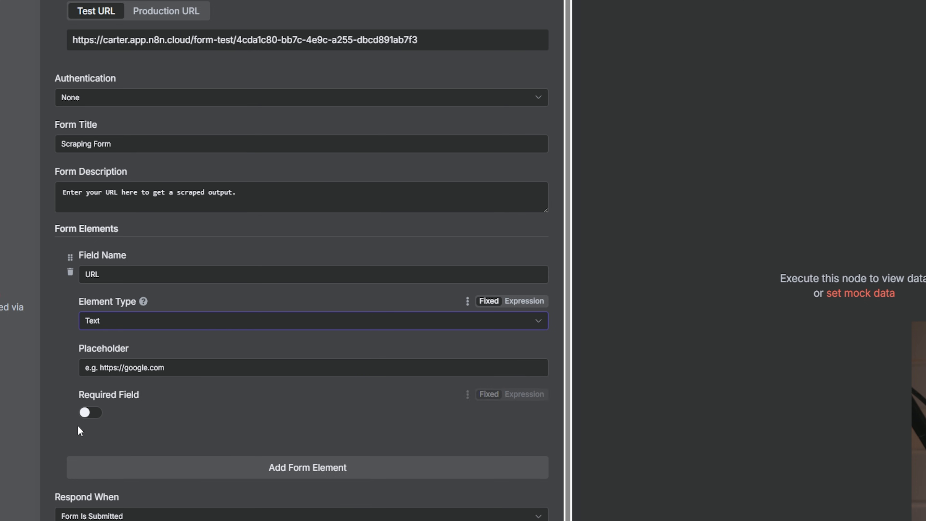
left_click(89, 414)
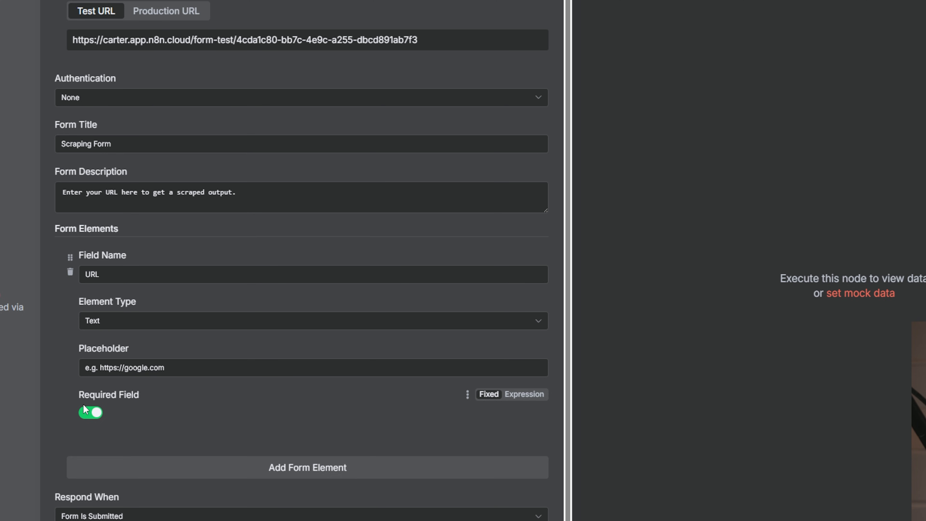
- Return to the canvas and connect the On form submission trigger to the HTTP Request node
scroll(109, 463, "down", 5)
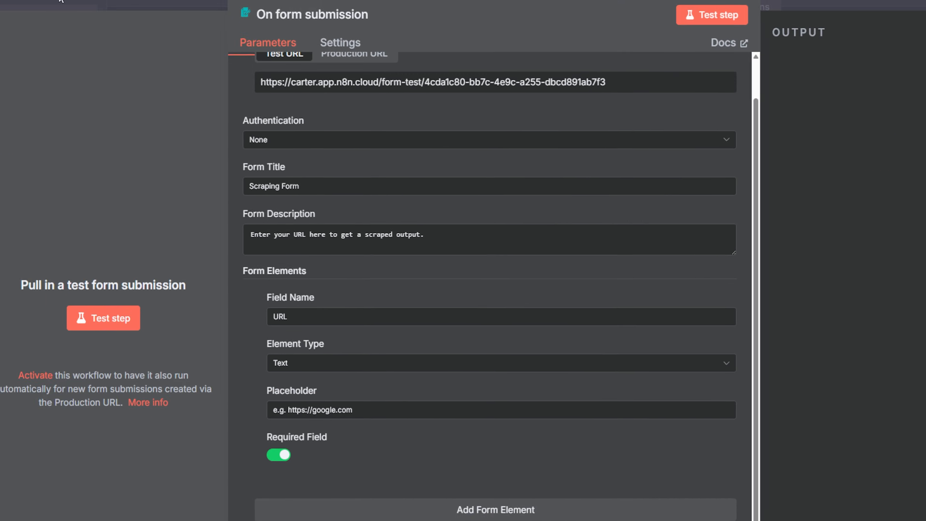
left_click(77, 28)
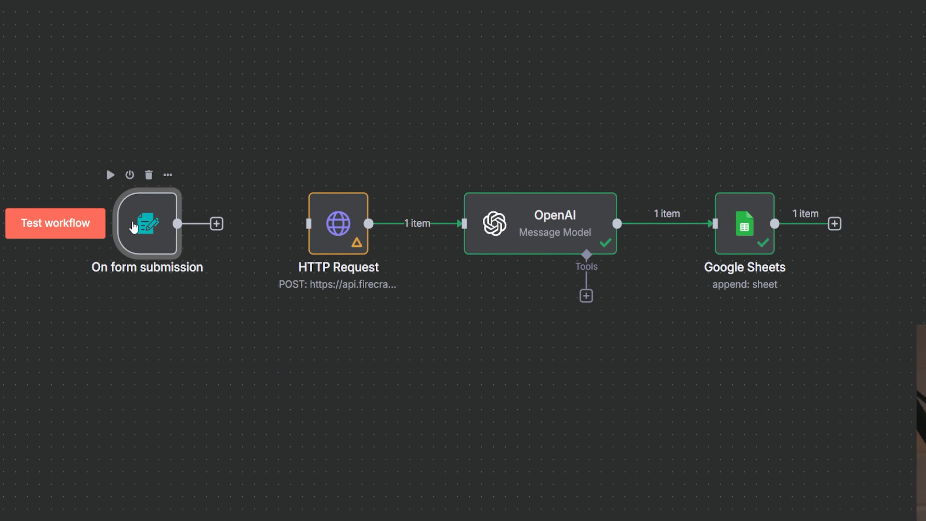
left_click_drag(217, 236, 291, 221)
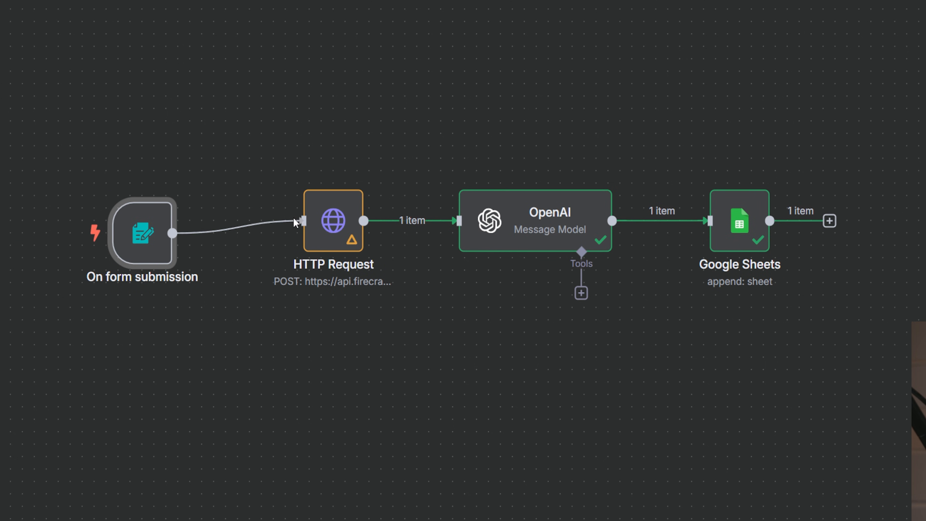
- Align the On form submission trigger with the HTTP Request node and test the workflow by submitting books.toscrape.com as the form URL
left_click_drag(142, 229, 174, 218)
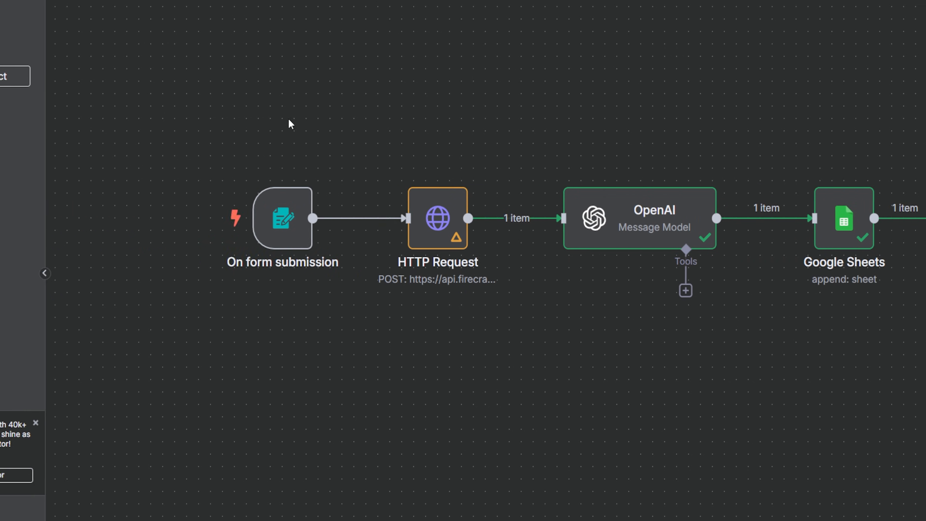
left_click(186, 219)
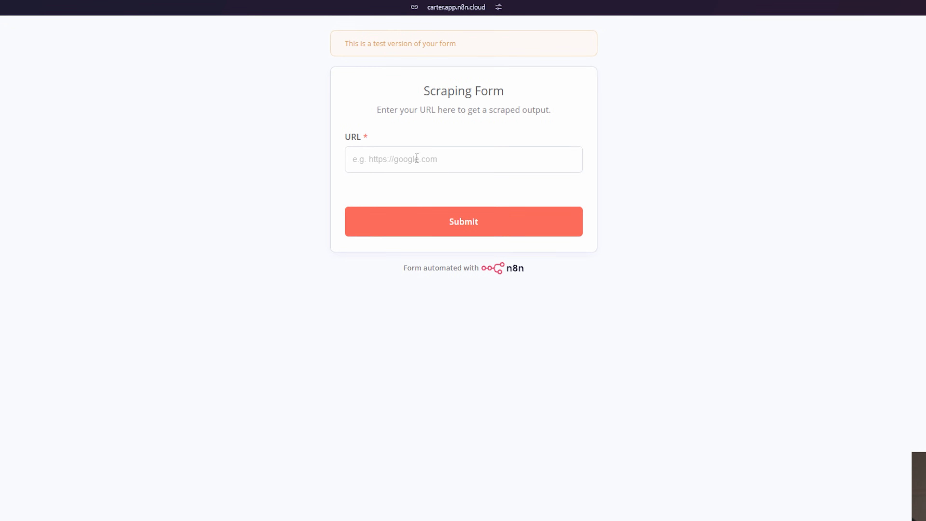
left_click(416, 158)
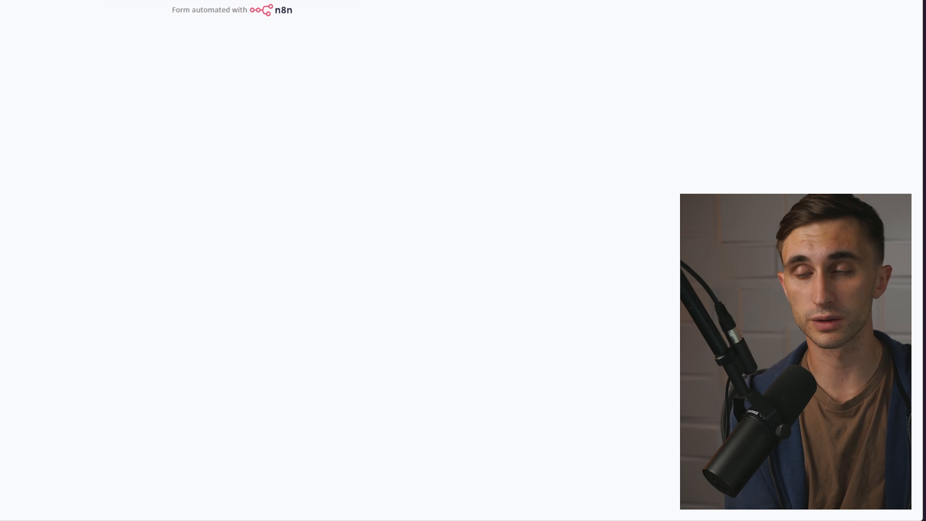
type("books.toscrape.com")
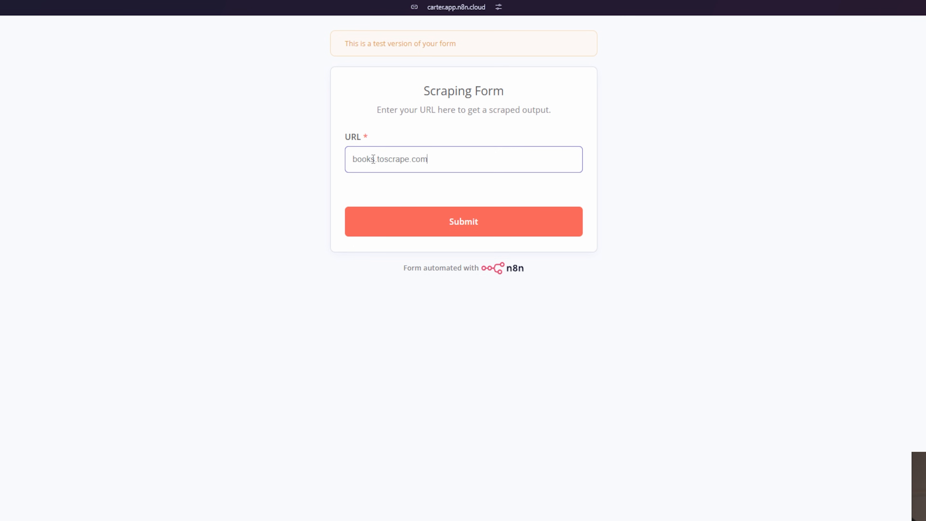
left_click_drag(352, 159, 411, 160)
left_click(421, 160)
left_click(446, 161)
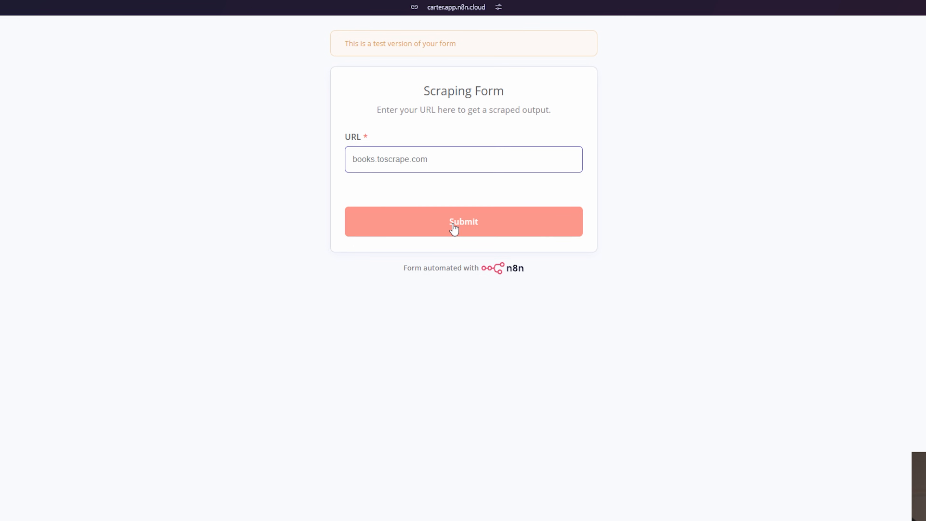
left_click(453, 230)
left_click_drag(398, 117, 523, 121)
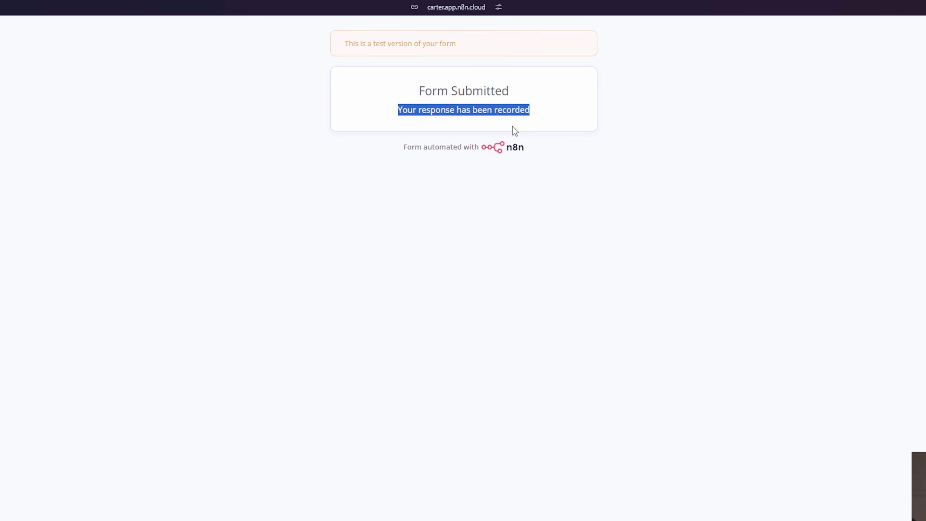
- Return to the Scraping Workflow canvas and follow the test run through to the Google Sheets node
left_click(49, 184)
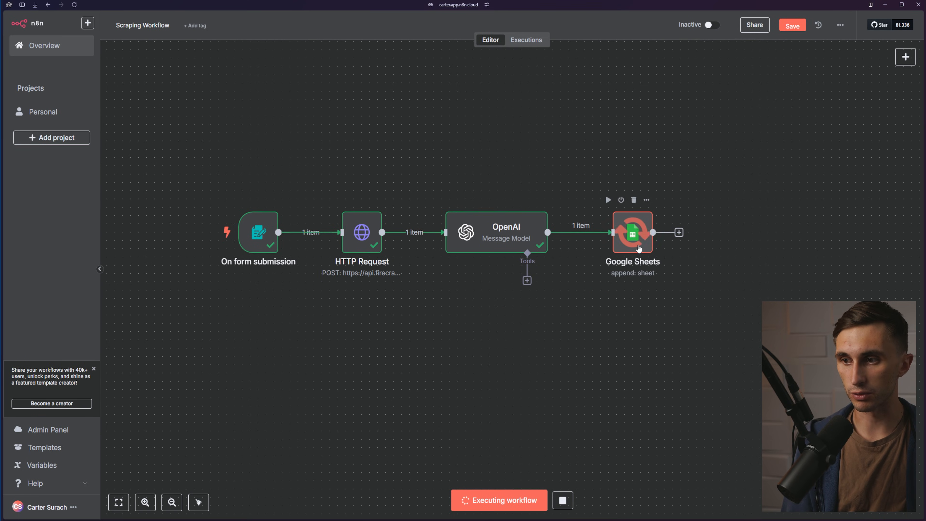
left_click_drag(213, 141, 656, 298)
mouse_move(632, 236)
left_mouse_down()
mouse_move(632, 210)
mouse_move(633, 227)
left_mouse_up()
left_click(608, 293)
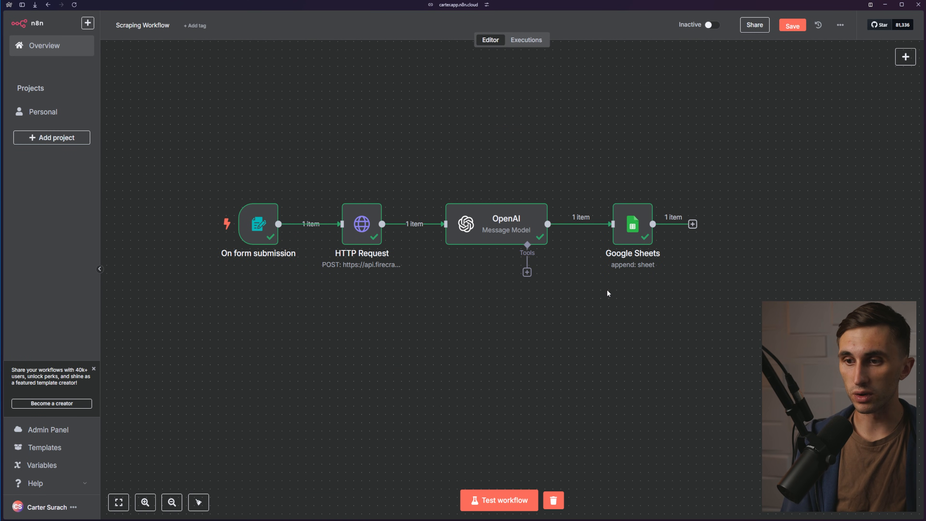
left_click(264, 225)
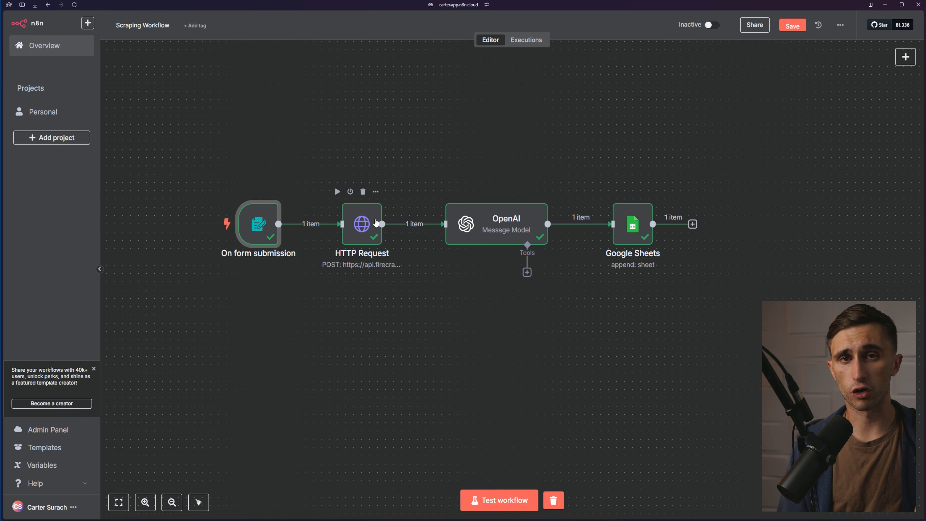
left_click(375, 222)
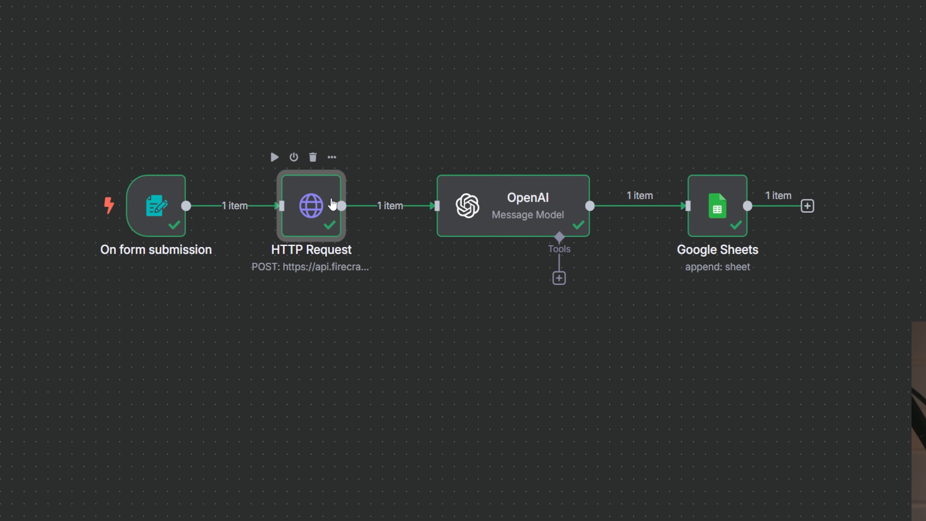
double_click(333, 204)
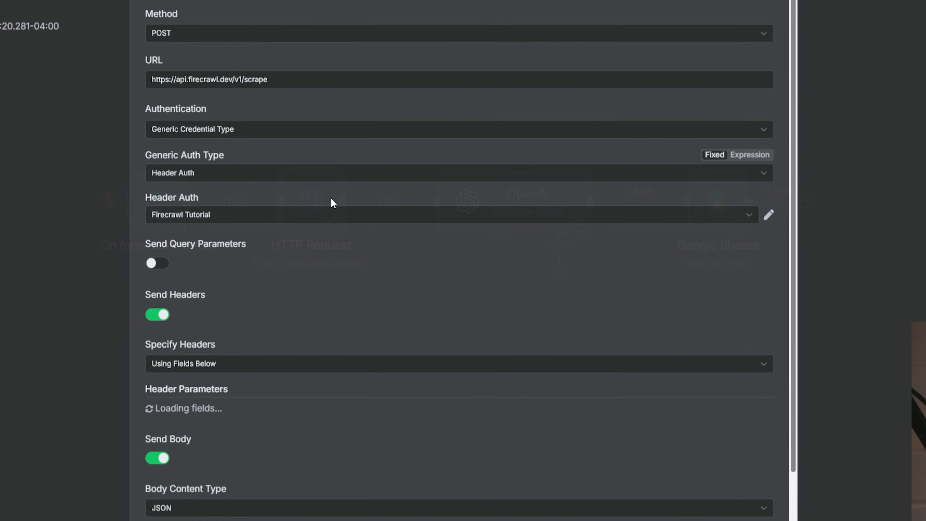
scroll(337, 292, "down", 10)
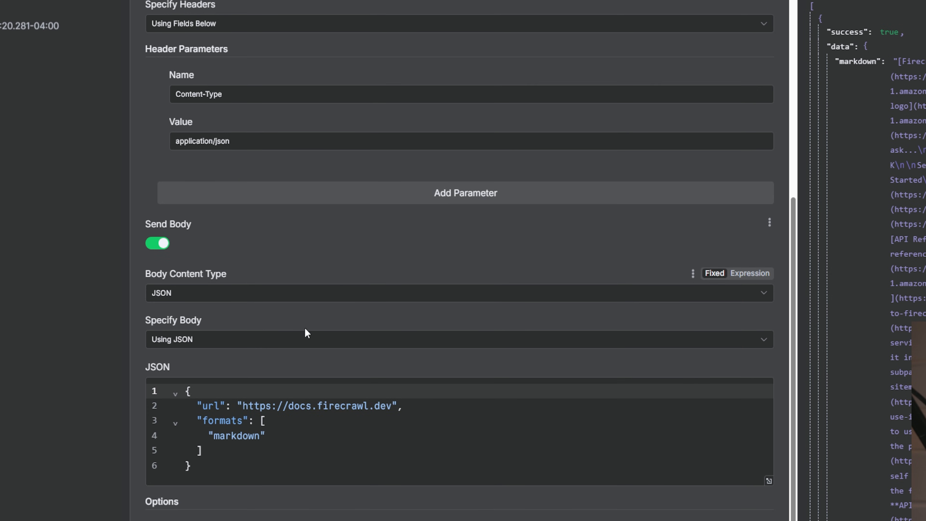
left_click_drag(242, 406, 382, 405)
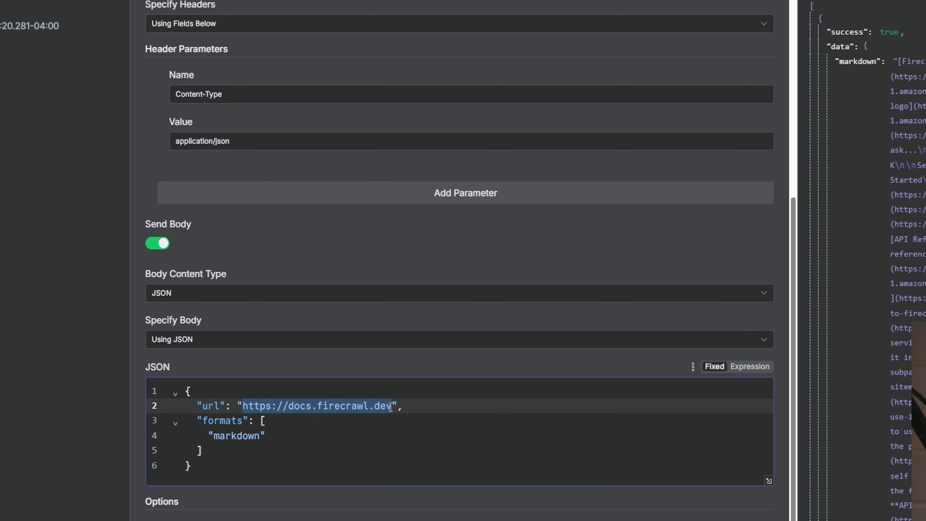
key("BackSpace")
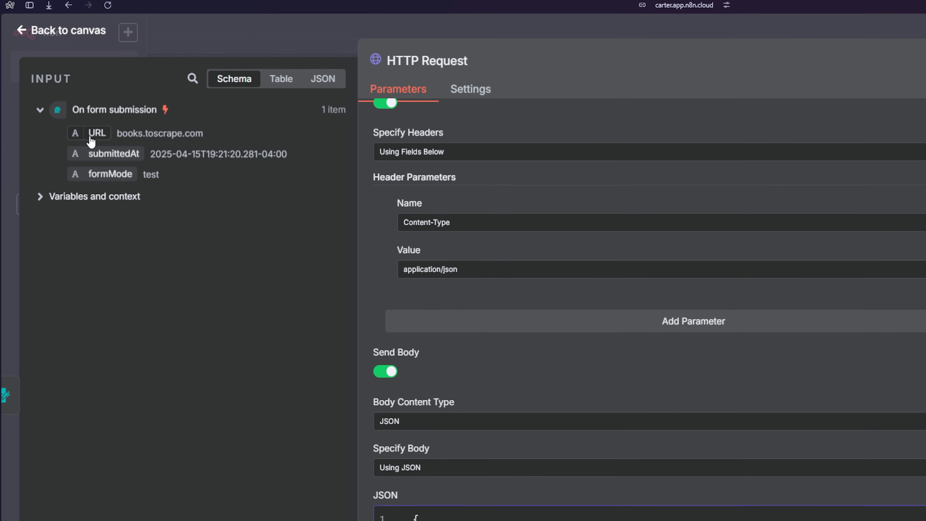
- Insert the form submission's URL field into the HTTP Request JSON body as an expression
left_click_drag(91, 142, 474, 520)
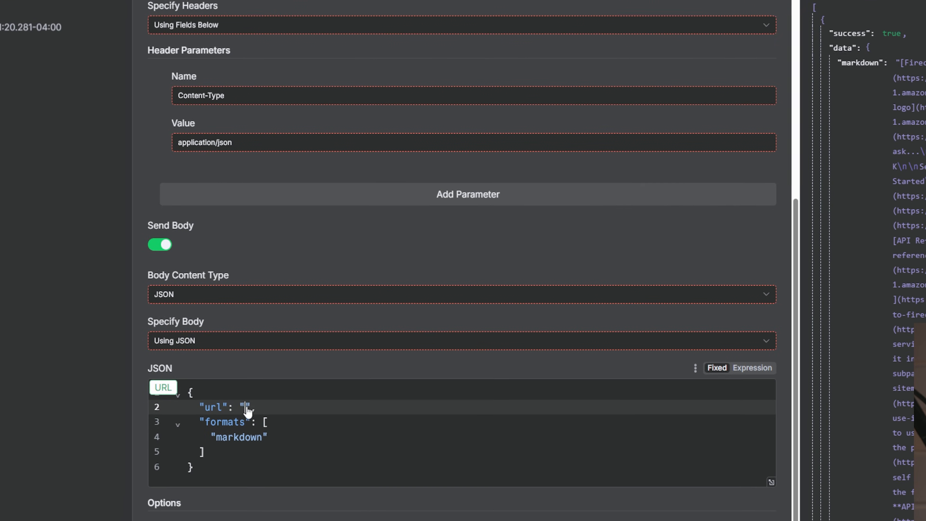
left_click_drag(247, 411, 244, 405)
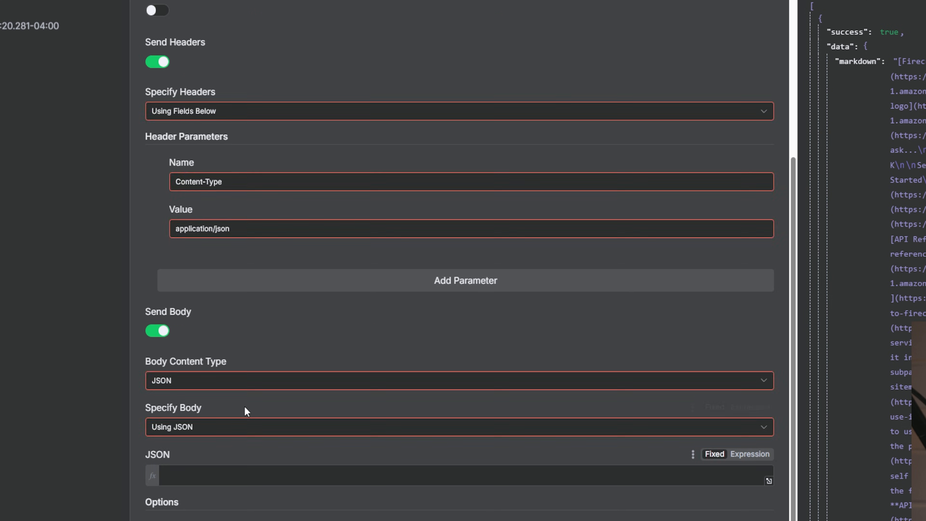
scroll(243, 412, "down", 2)
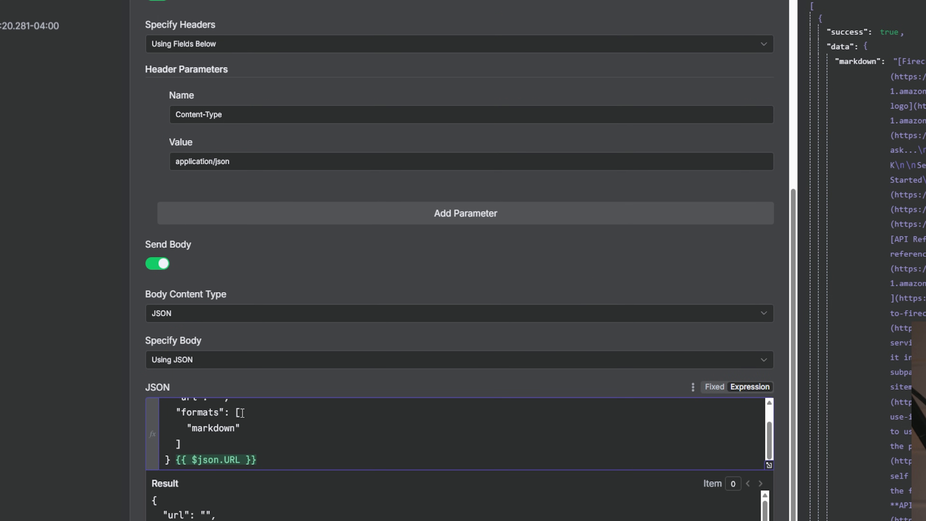
- Move the {{ $json.URL }} expression inside the empty quotes of the JSON body's "url" entry and return to the canvas
left_click_drag(258, 459, 176, 459)
key("ctrl+c")
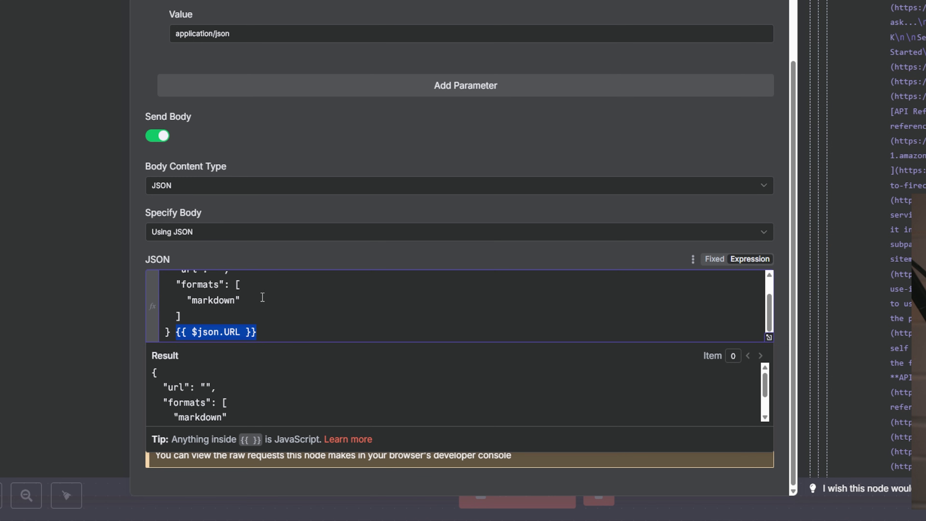
key("BackSpace")
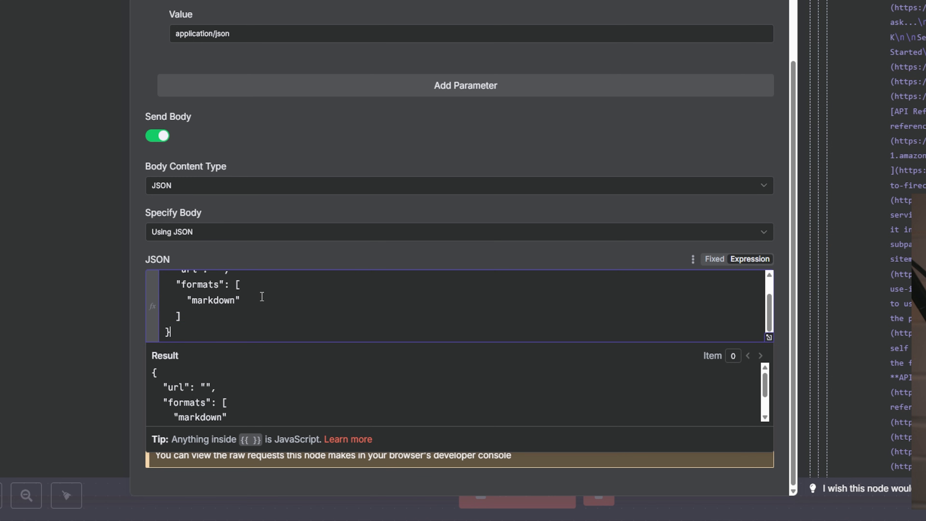
scroll(262, 297, "up", 2)
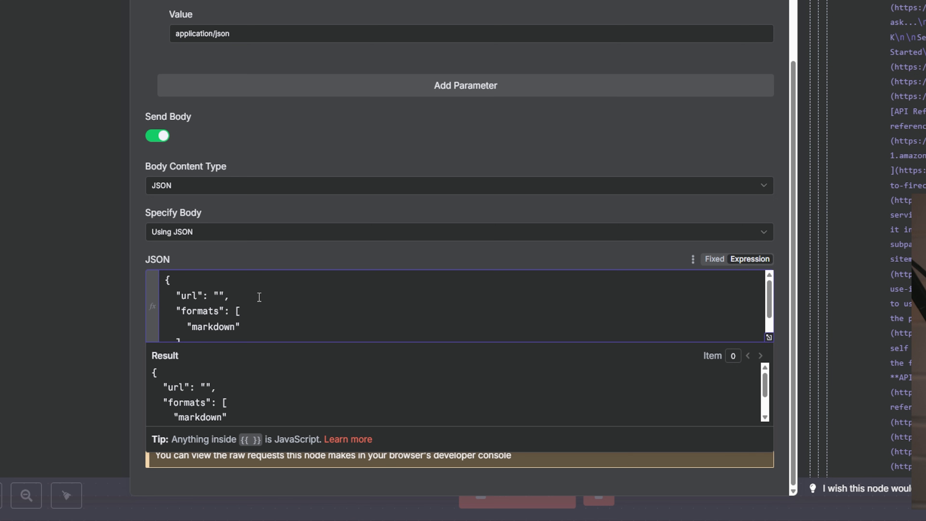
key("ctrl+v")
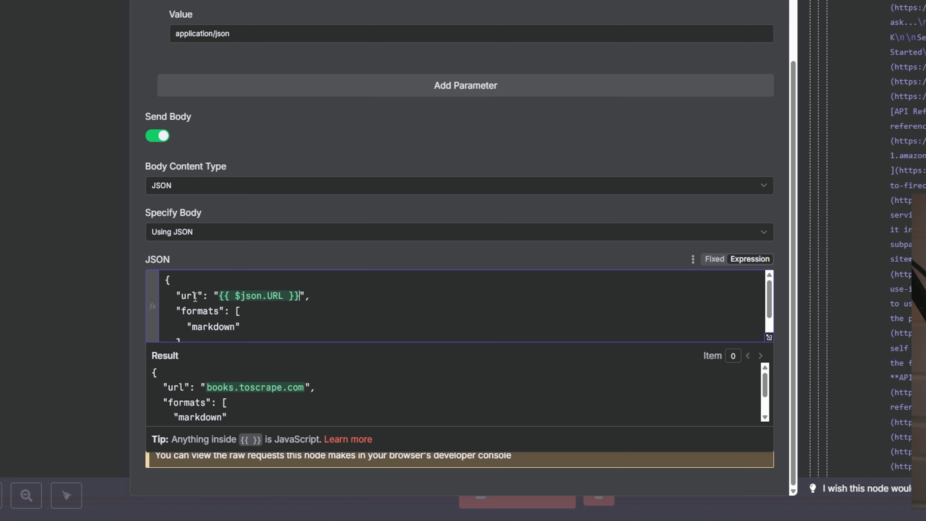
left_click_drag(217, 296, 304, 294)
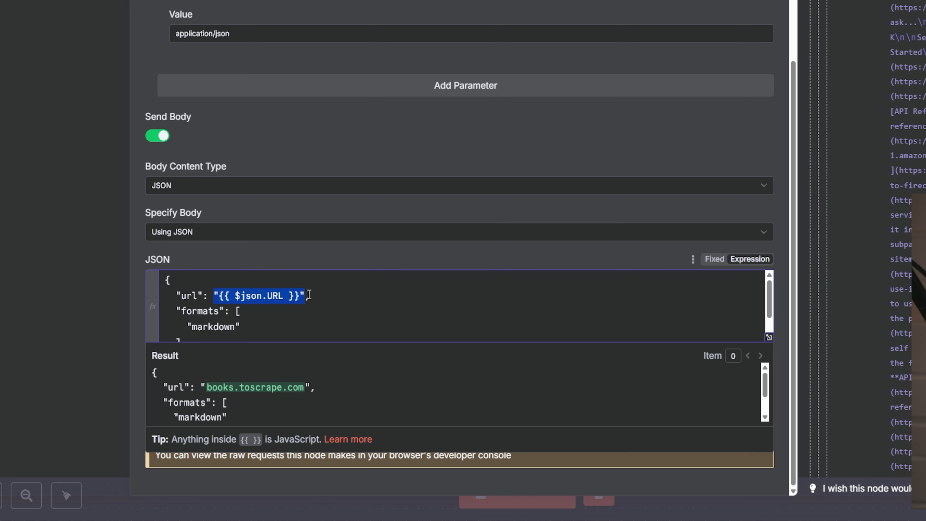
left_click(197, 297)
left_click_drag(171, 296, 219, 296)
left_click(339, 307)
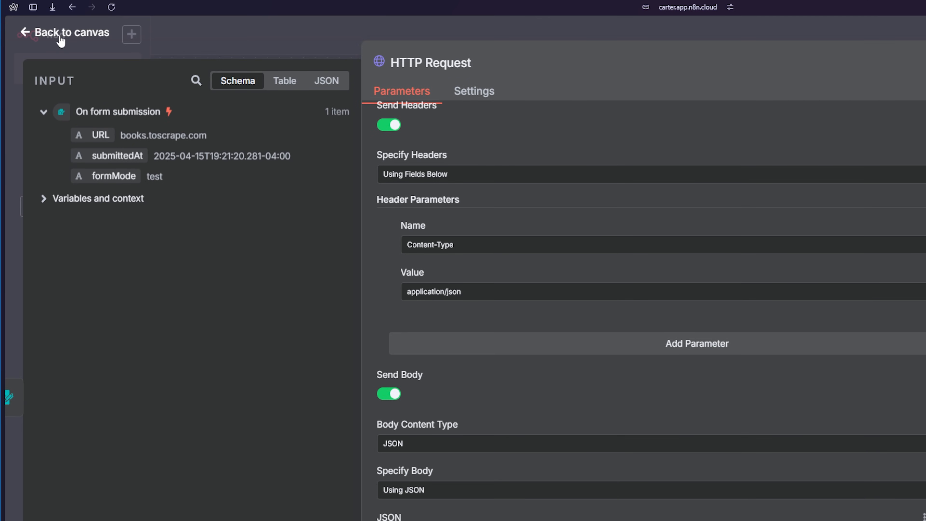
left_click(60, 39)
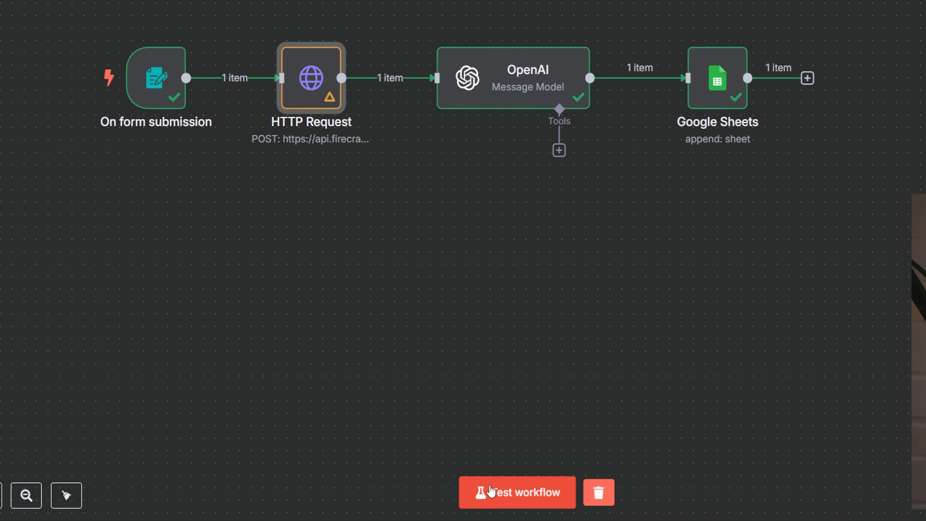
left_click(499, 501)
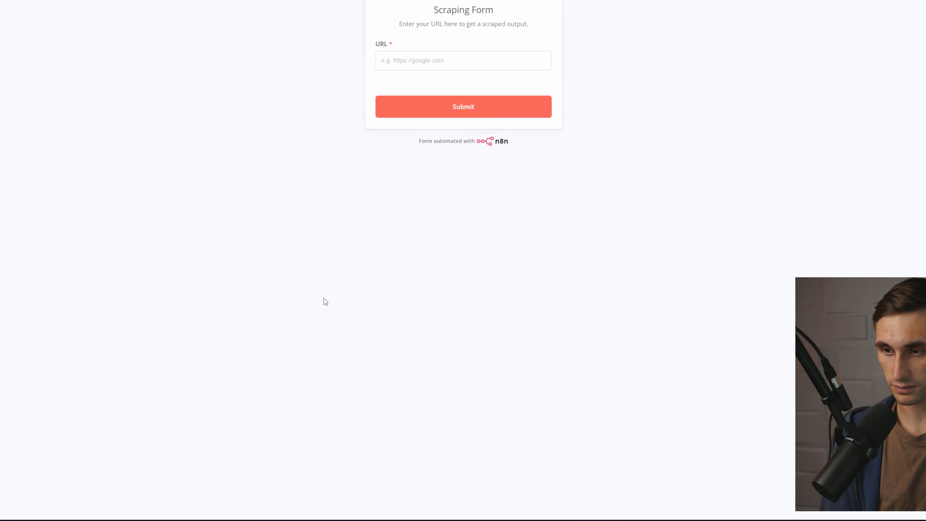
left_click(409, 61)
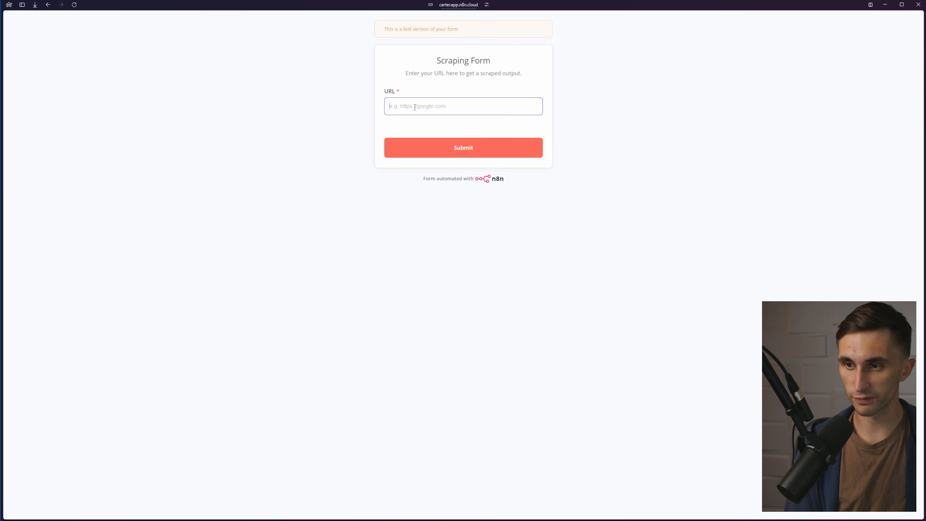
type("books.toscrape.com")
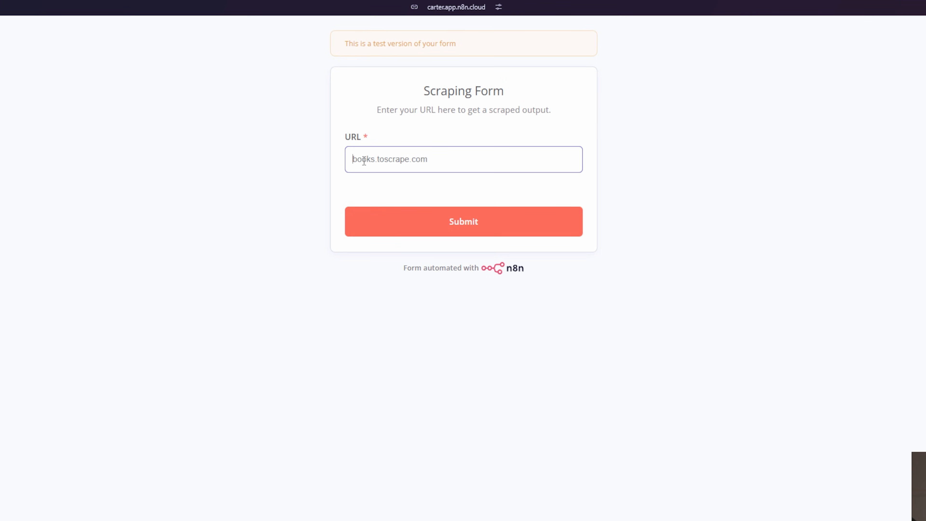
type("https://")
left_click_drag(397, 166, 510, 167)
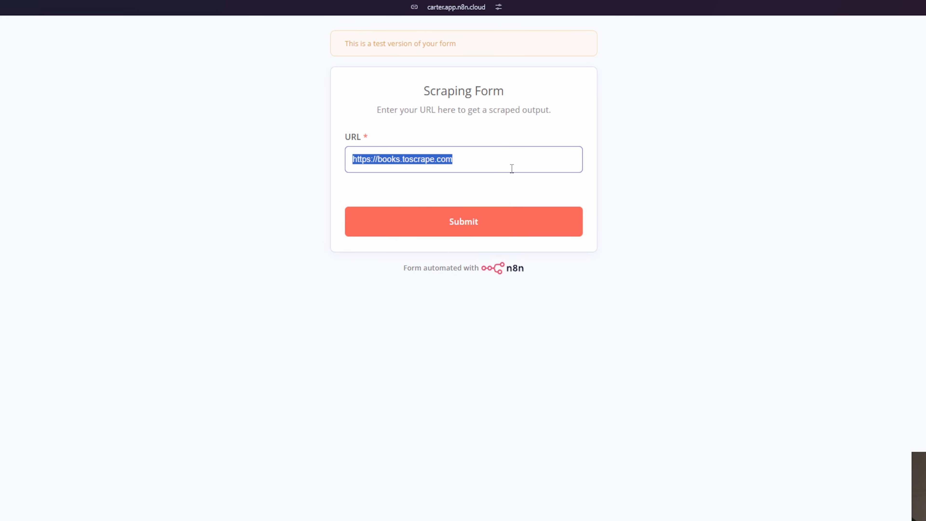
left_click(491, 182)
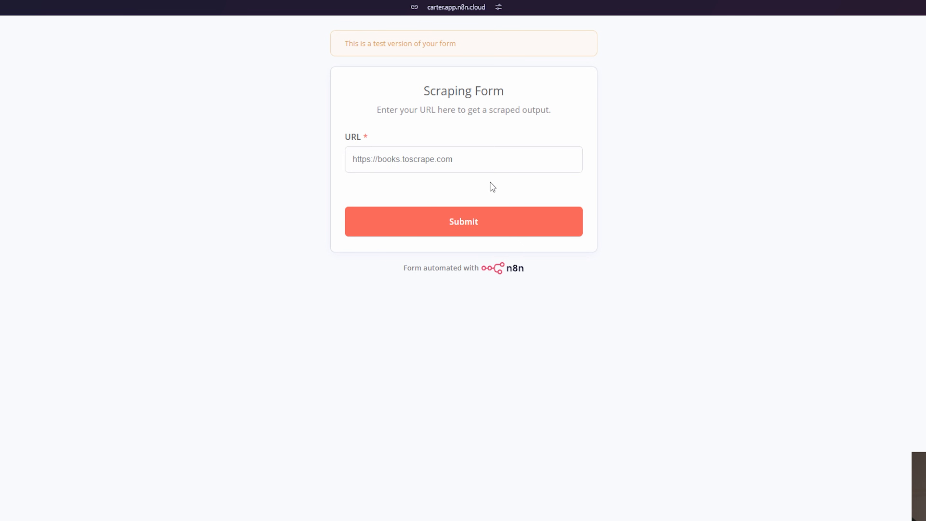
left_click(461, 226)
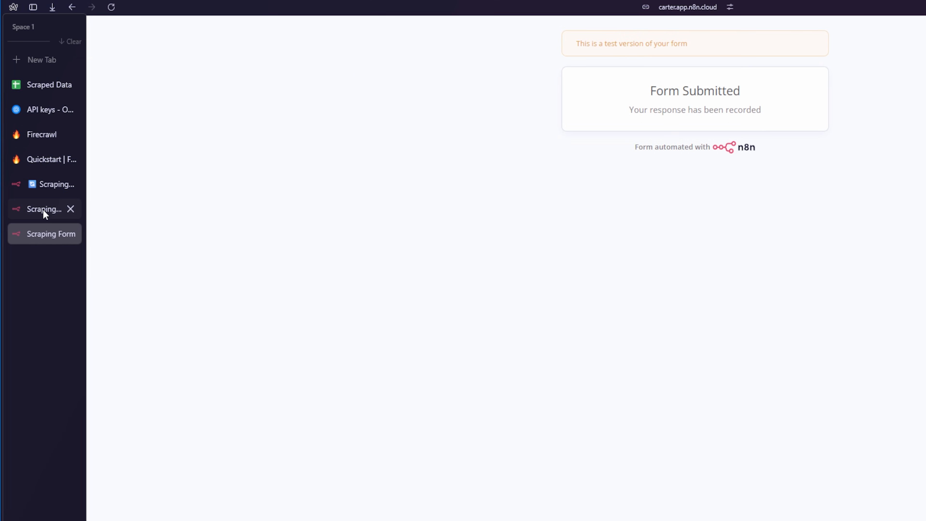
- Check the run on the workflow canvas, and in the Scraped Data sheet reduce the height of row 4
left_click(45, 187)
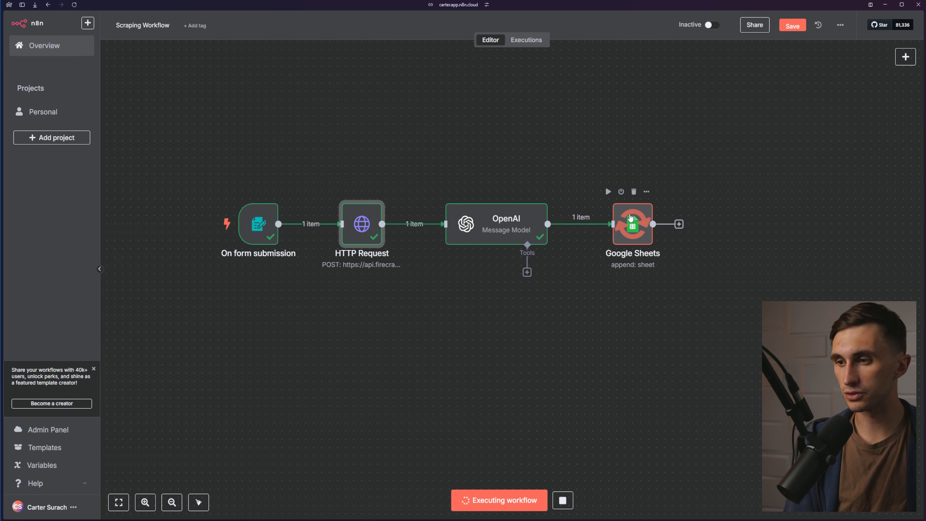
mouse_move(6, 124)
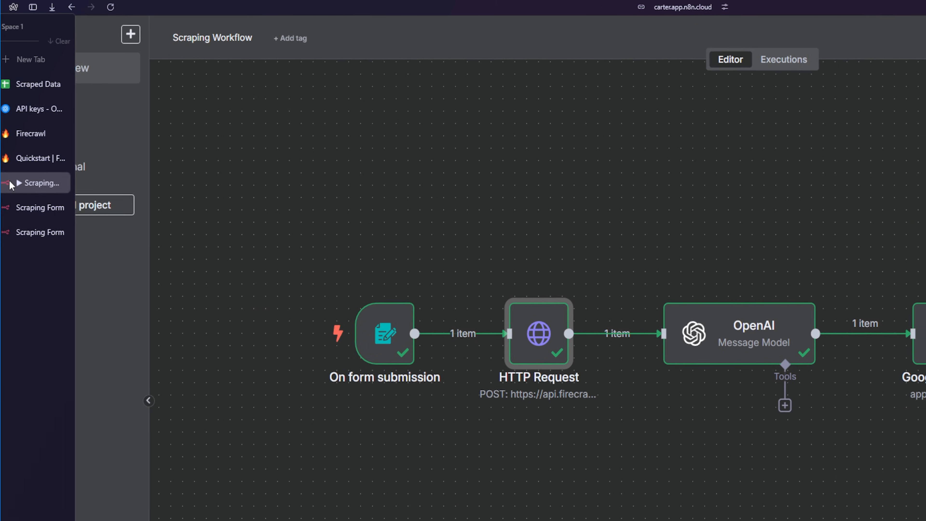
left_click(49, 84)
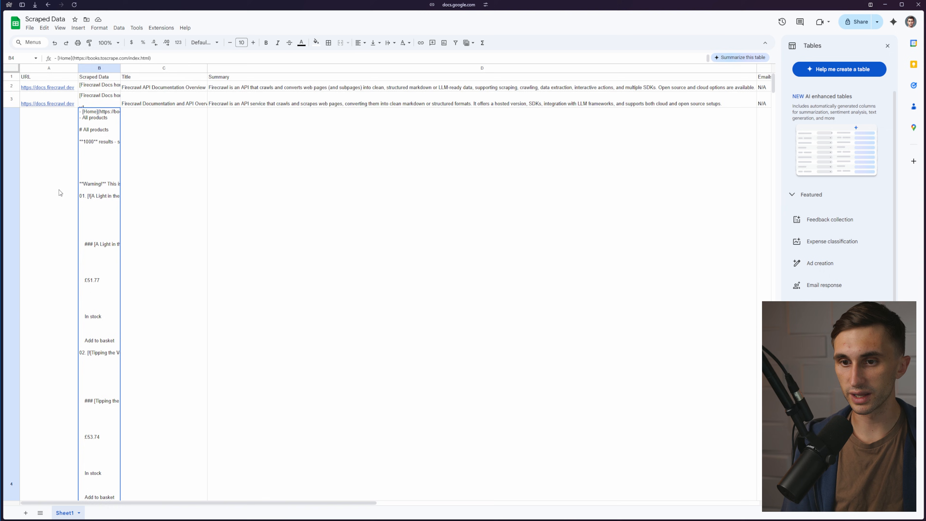
scroll(59, 191, "down", 14)
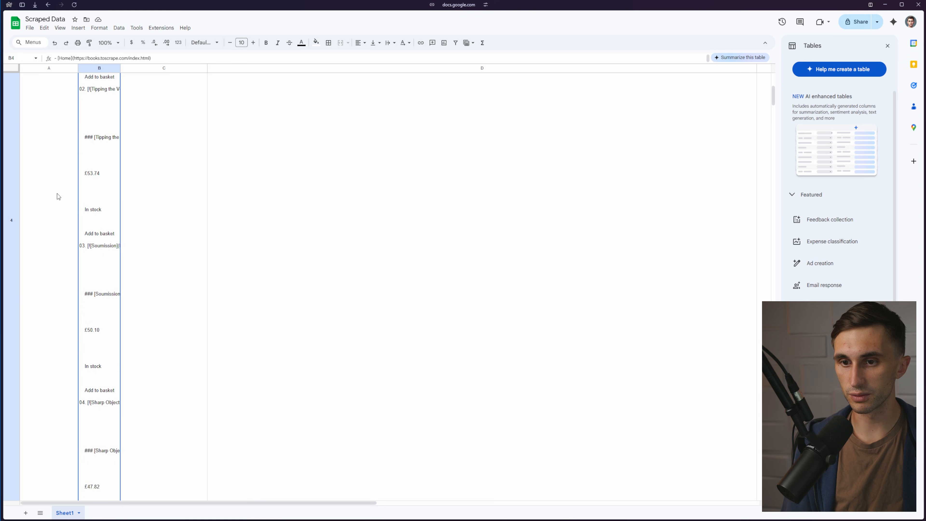
left_click_drag(10, 333, 10, 82)
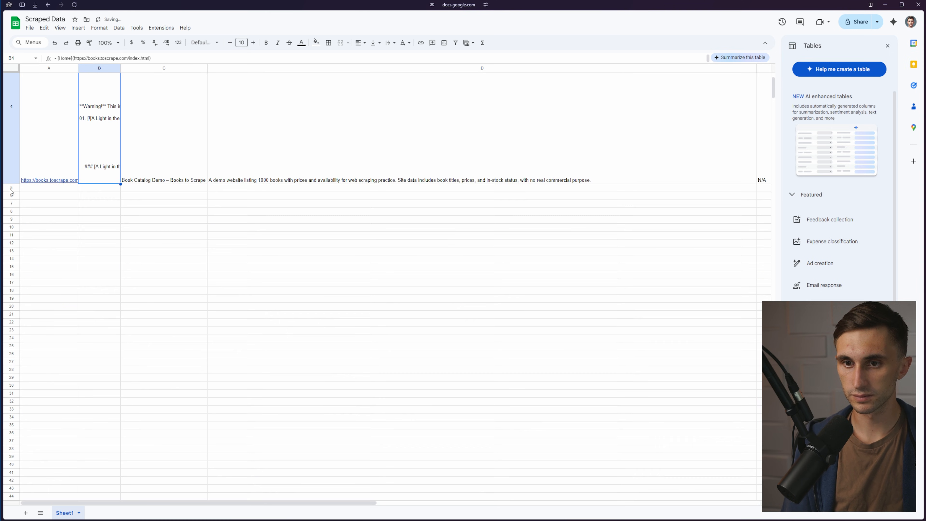
- Shrink row 4 further in the Scraped Data sheet and adjust the Title column's width so every title fits
left_click_drag(11, 154, 11, 120)
left_click(48, 147)
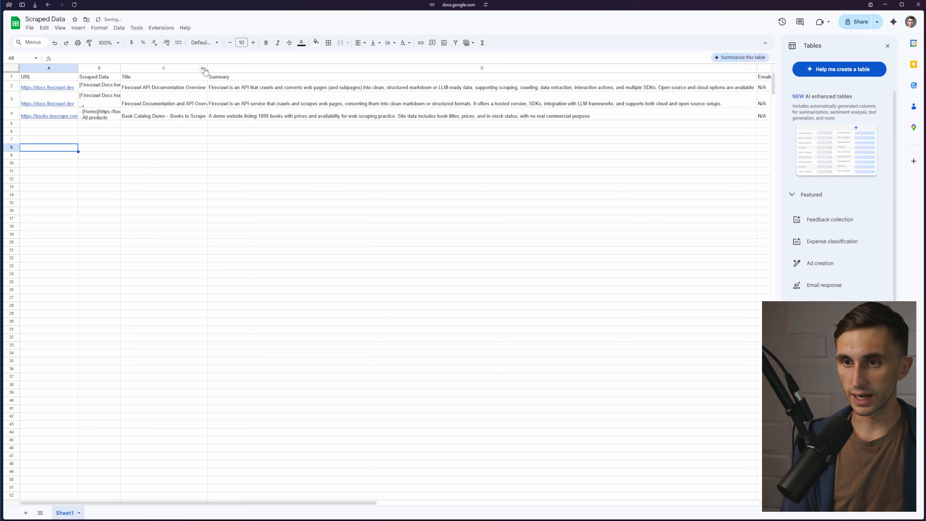
left_click_drag(207, 68, 285, 75)
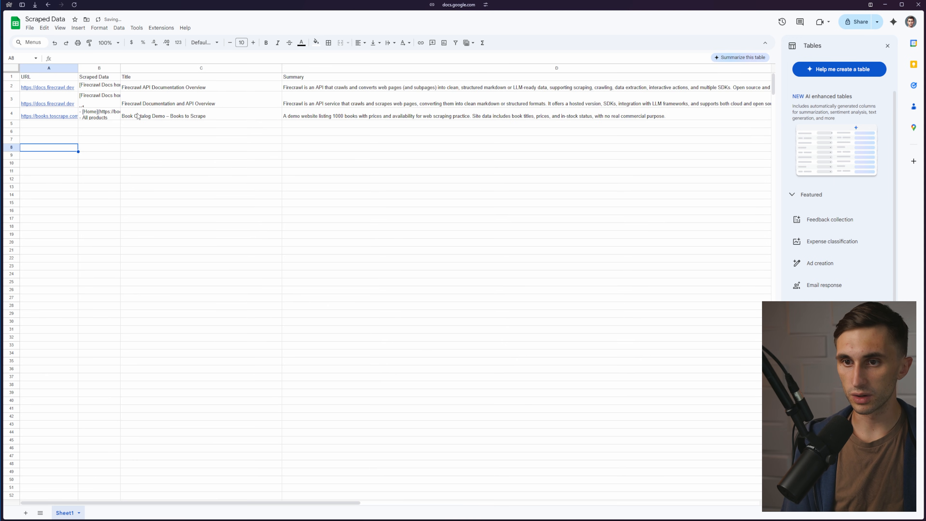
left_click(167, 115)
double_click(222, 114)
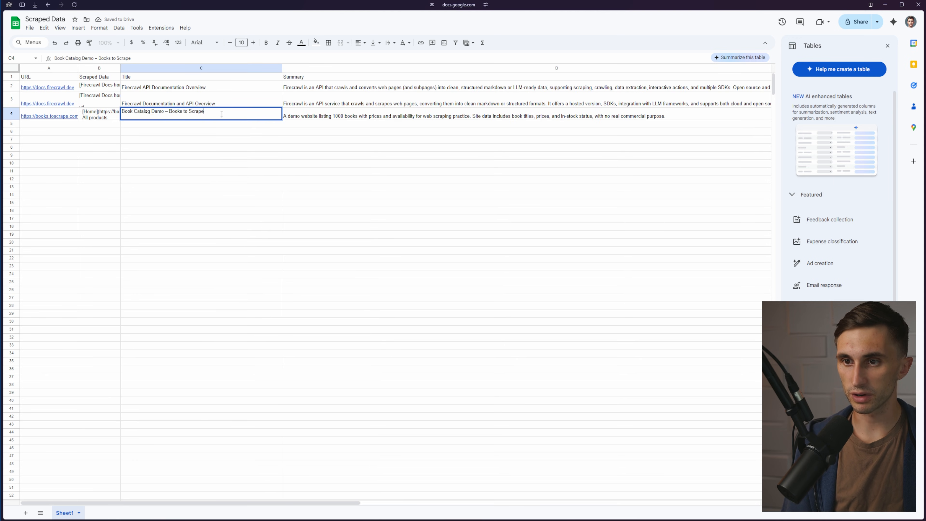
left_click(323, 120)
left_click_drag(281, 67, 220, 68)
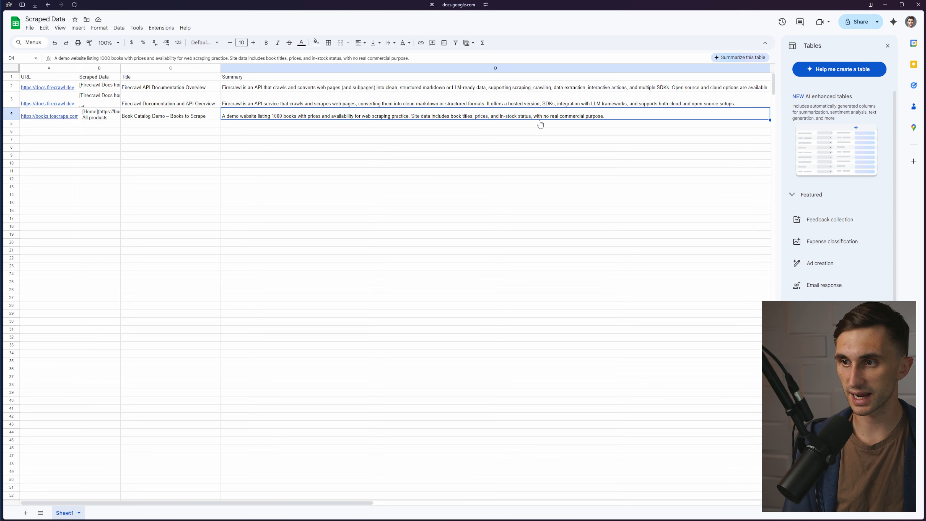
left_click(594, 134)
scroll(569, 119, "right", 5)
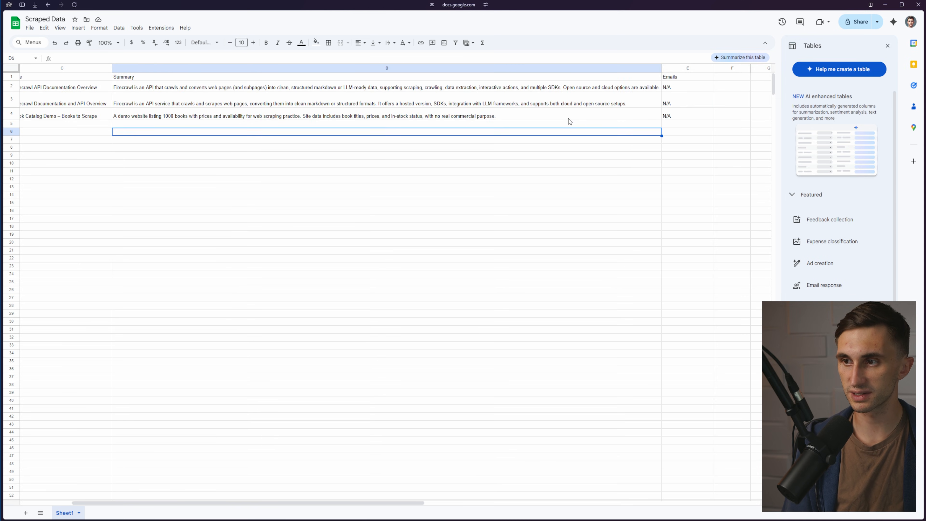
left_click(603, 116)
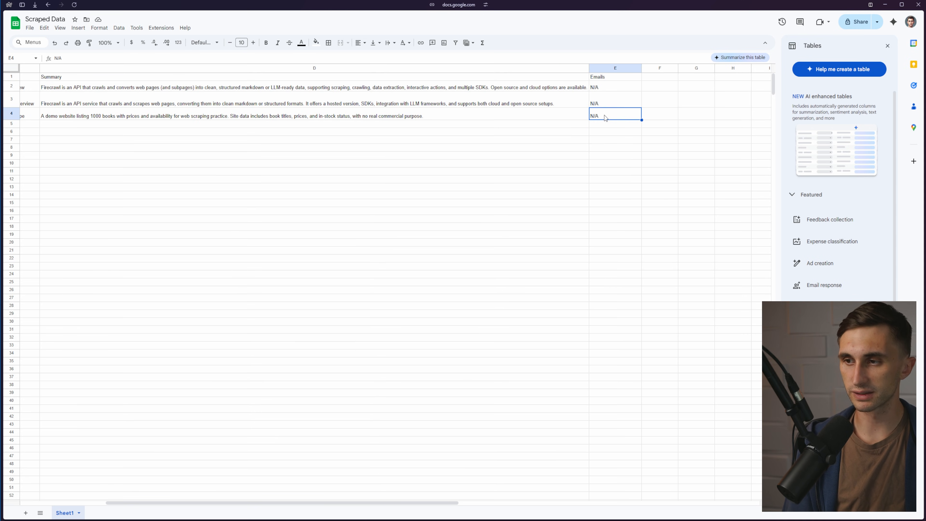
scroll(541, 121, "left", 5)
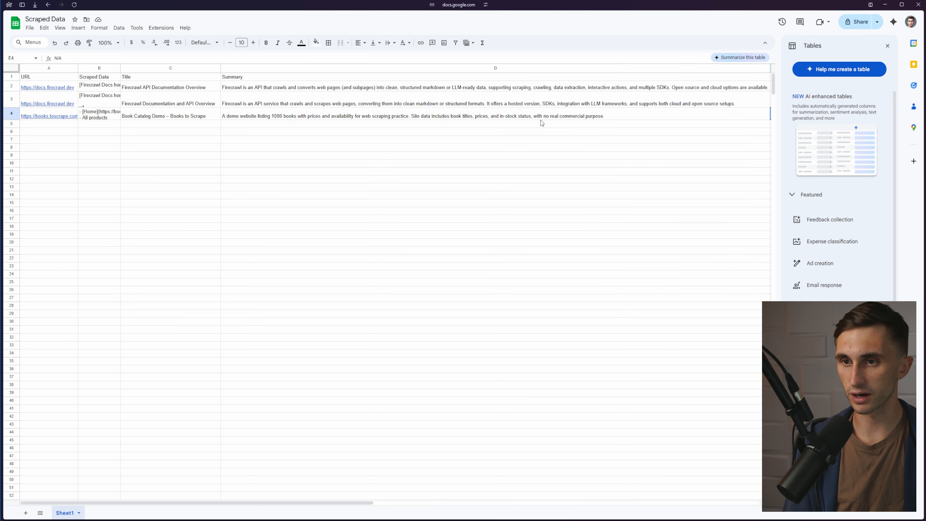
- Switch to the n8n workflow and look up the Gmail actions available as a follow-up to the Google Sheets node
mouse_move(194, 164)
left_mouse_down()
mouse_move(632, 288)
mouse_move(722, 296)
left_mouse_up()
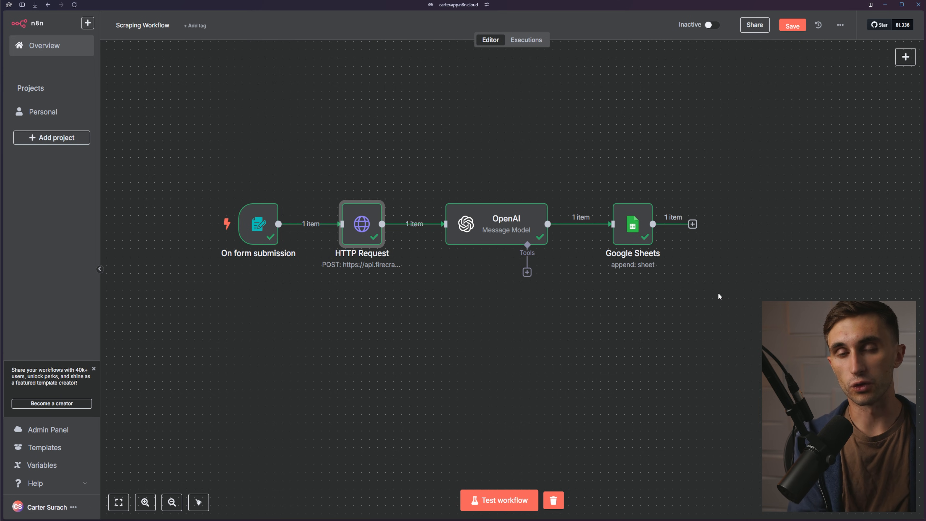
mouse_move(581, 167)
left_mouse_down()
mouse_move(671, 294)
mouse_move(734, 305)
left_mouse_up()
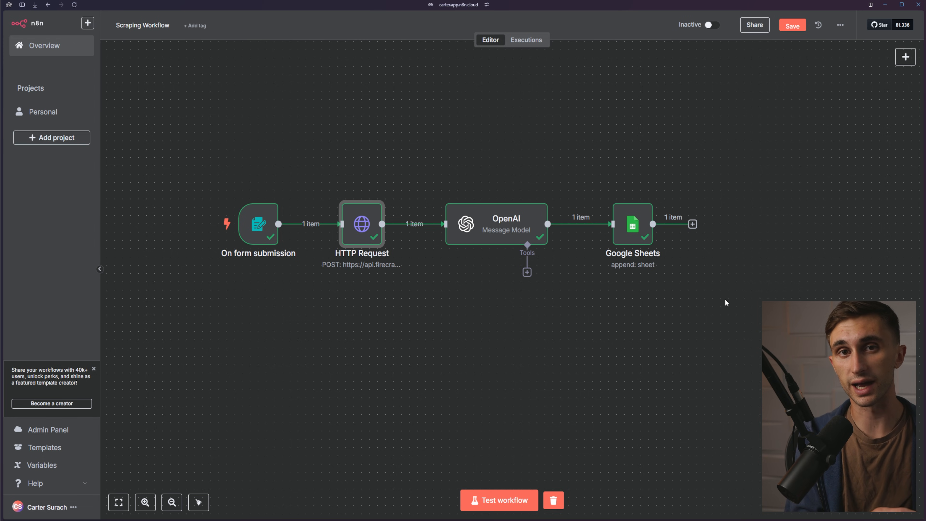
left_click(693, 224)
type("gmail")
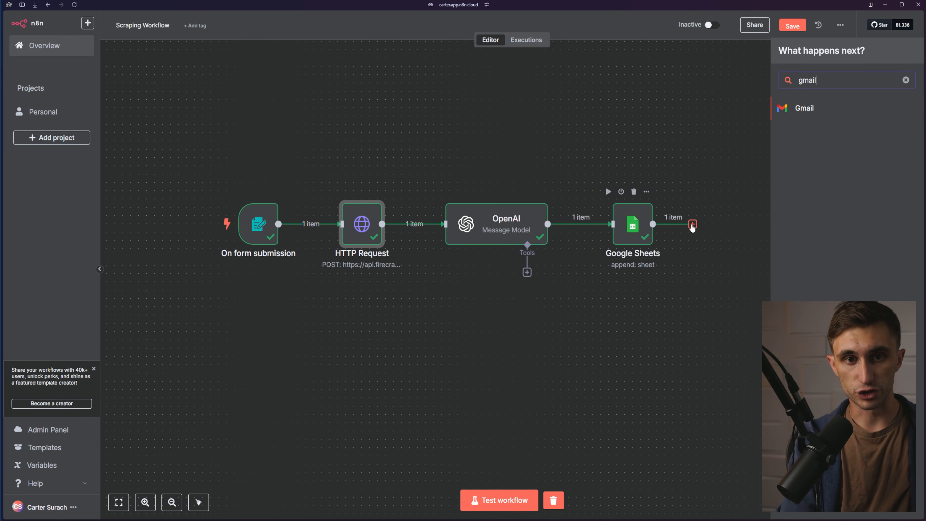
left_click(822, 114)
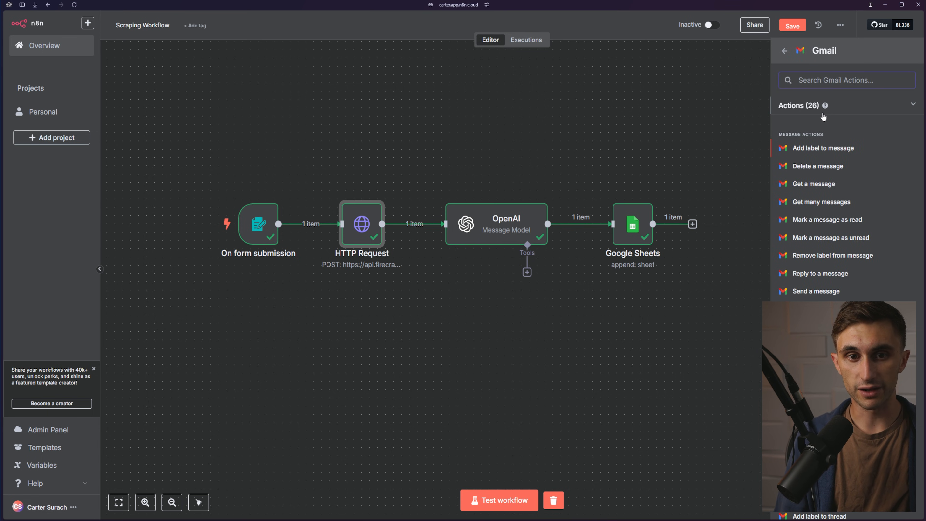
left_click_drag(292, 170, 254, 231)
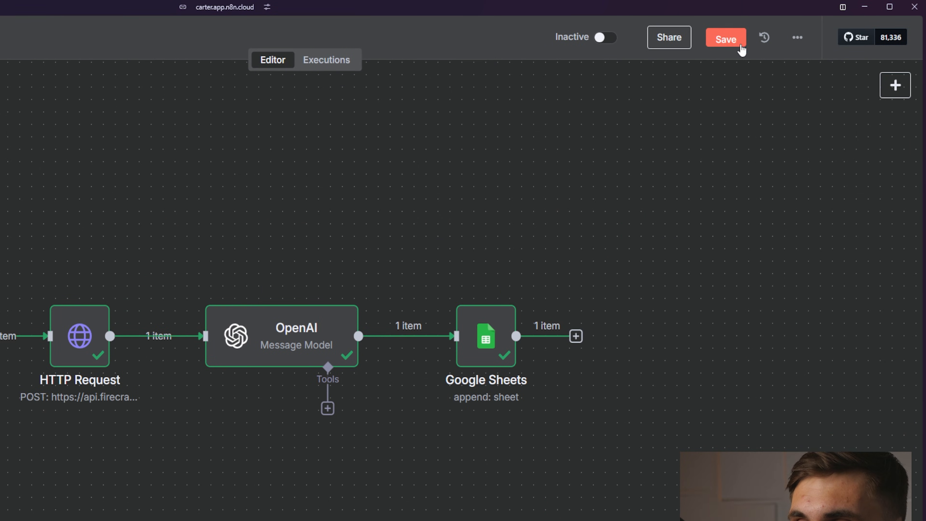
- Save the Scraping Workflow, leaving no nodes selected on the canvas
left_click(736, 40)
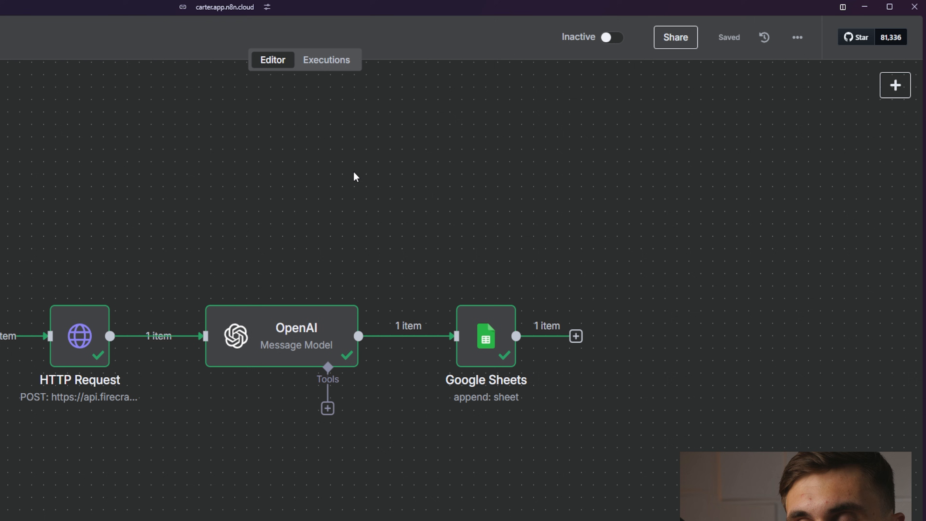
left_click_drag(540, 250, 536, 206)
left_click_drag(599, 173, 176, 290)
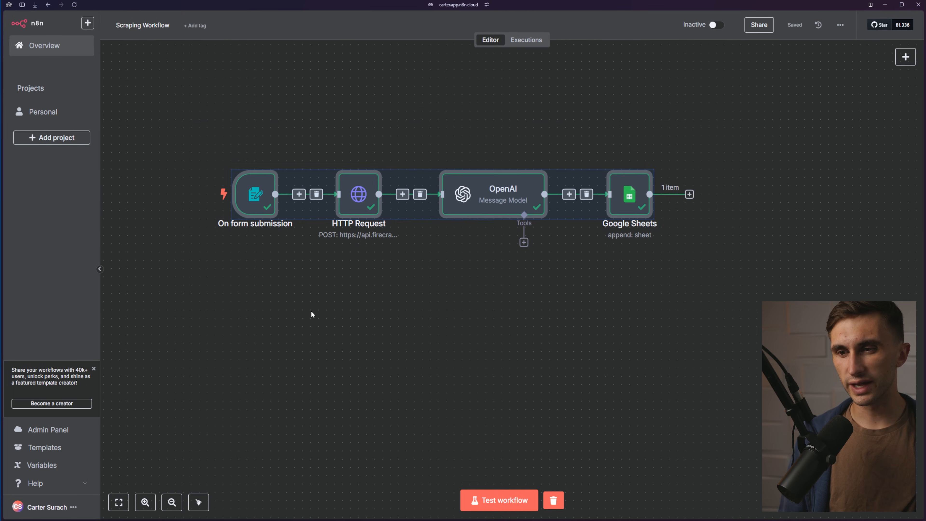
left_click(282, 325)
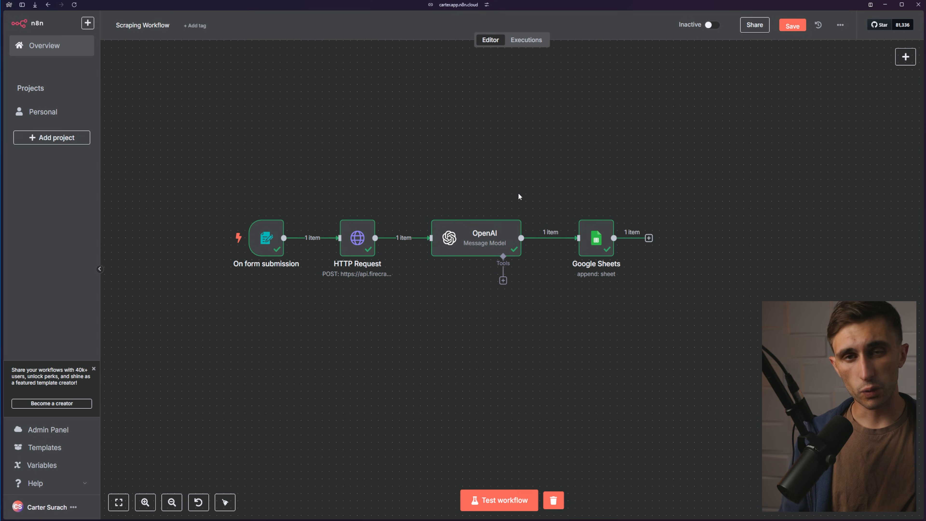
- Duplicate the whole four-node chain from On form submission to Google Sheets and place the copy directly beneath the original
left_click_drag(667, 177, 241, 306)
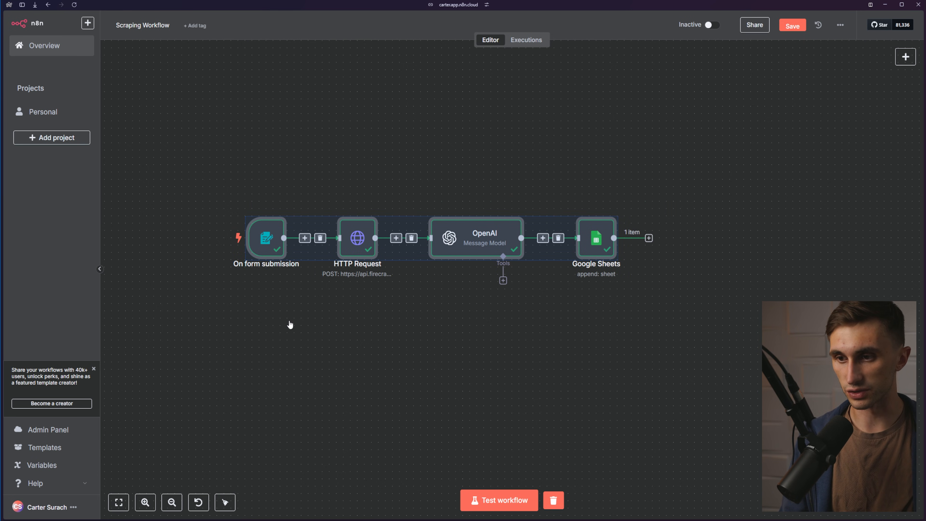
left_click(292, 325)
key("ctrl+v")
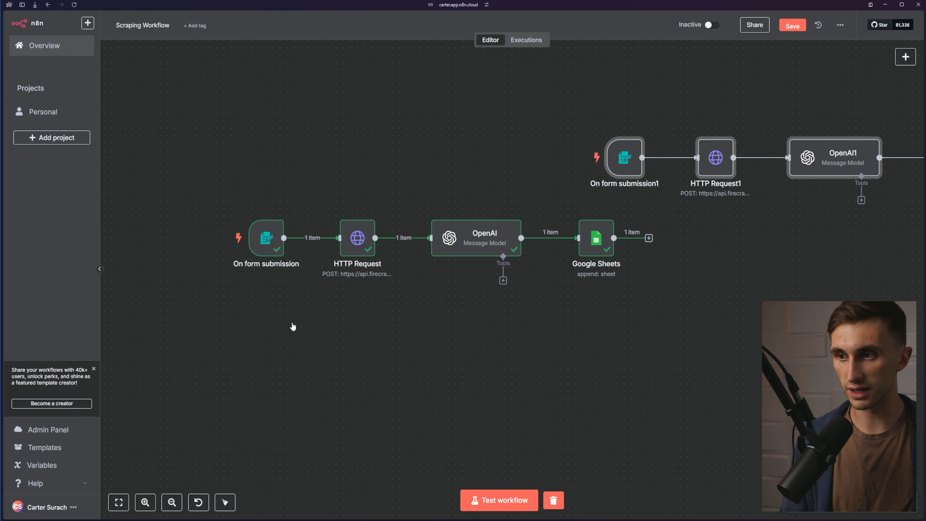
left_click_drag(694, 266, 423, 284)
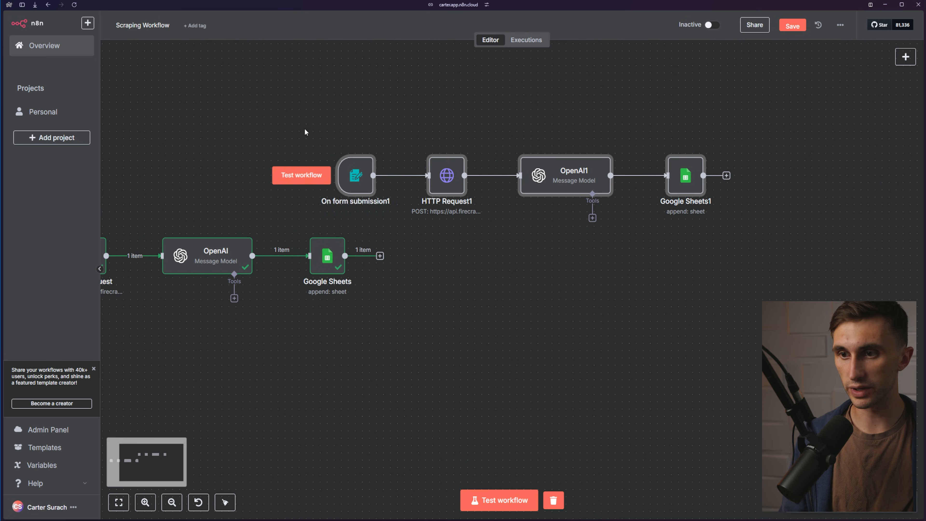
left_click_drag(301, 127, 751, 236)
left_click_drag(704, 194, 347, 369)
left_click(379, 349)
left_click_drag(263, 155, 491, 171)
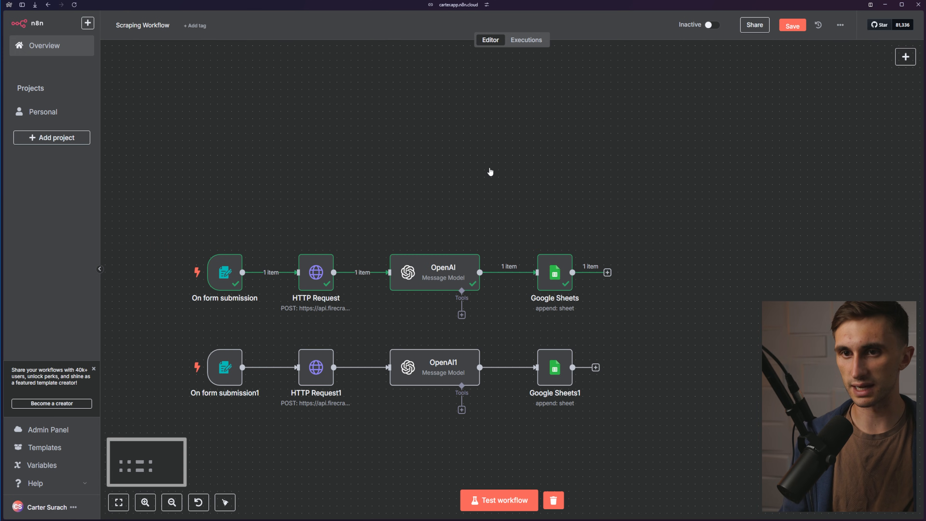
left_click_drag(279, 180, 281, 84)
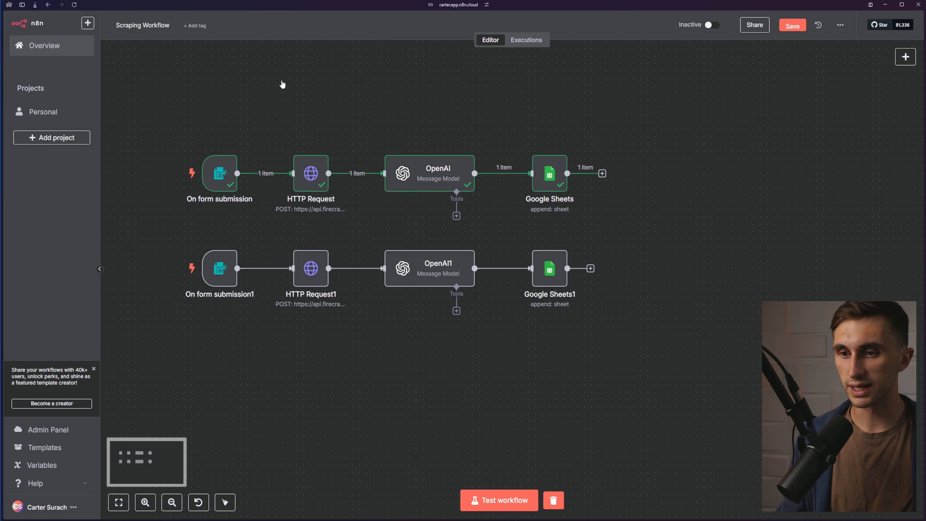
- Shift the copied HTTP Request1 and OpenAI1 nodes out of line and return them to their row
left_click_drag(308, 260, 308, 246)
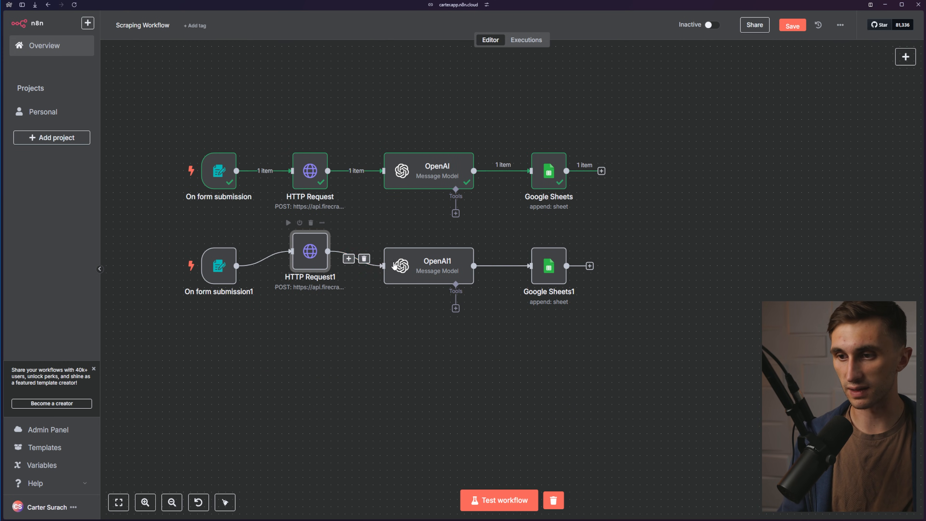
left_click_drag(422, 265, 422, 251)
left_click_drag(306, 252, 306, 259)
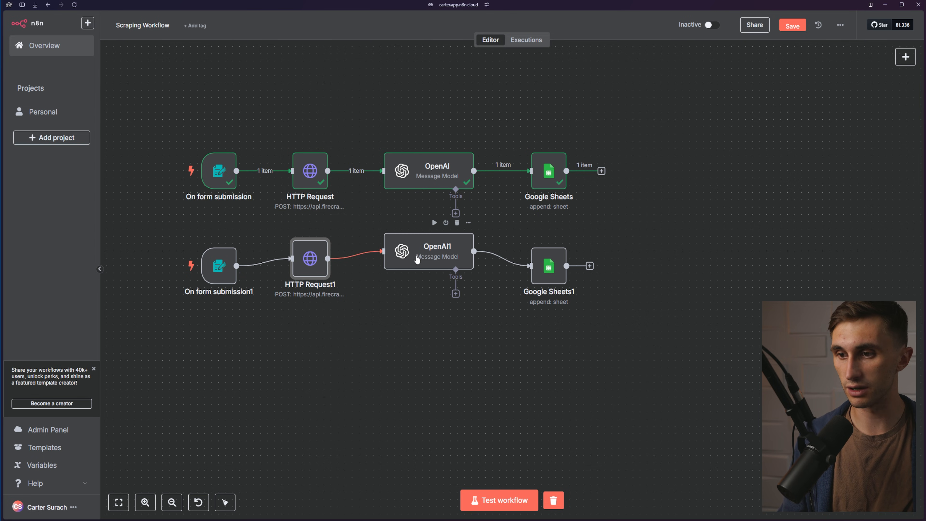
left_click_drag(404, 258, 404, 271)
left_click_drag(309, 259, 309, 265)
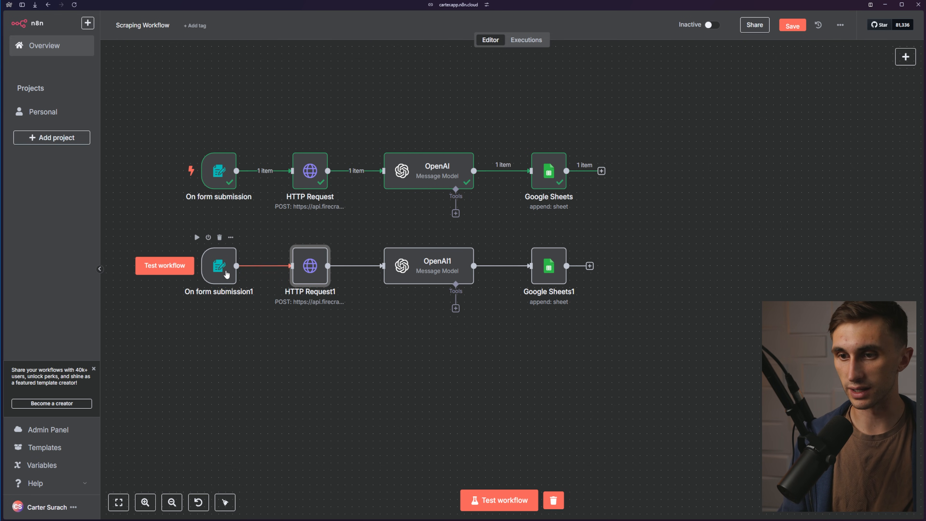
left_click(226, 276)
left_click(249, 320)
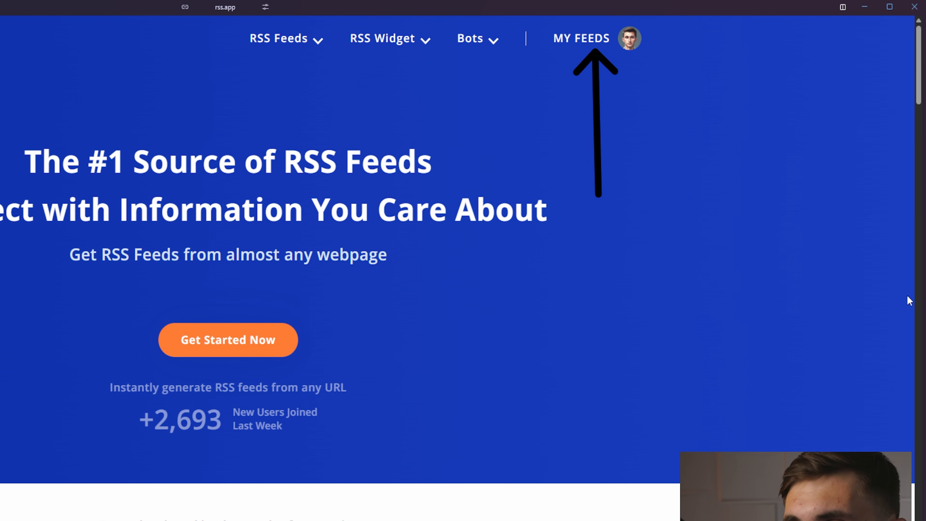
left_click(597, 44)
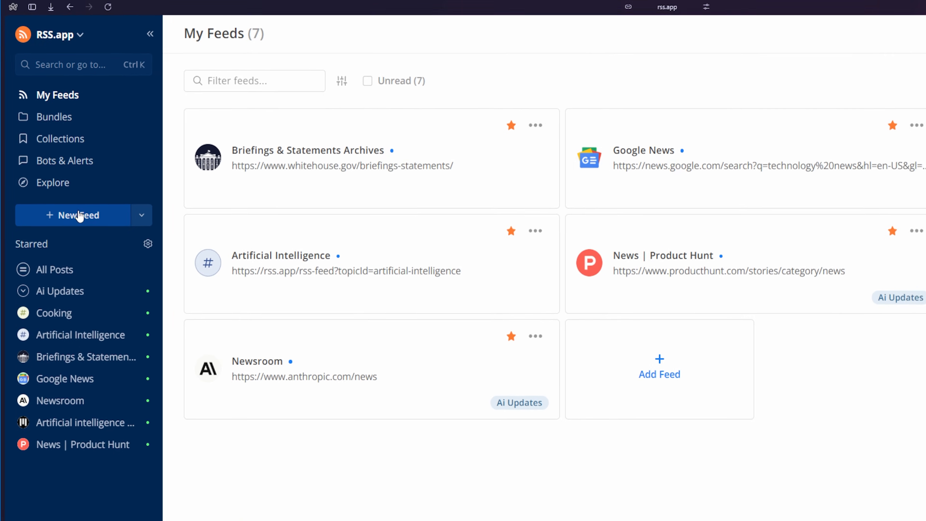
left_click(83, 222)
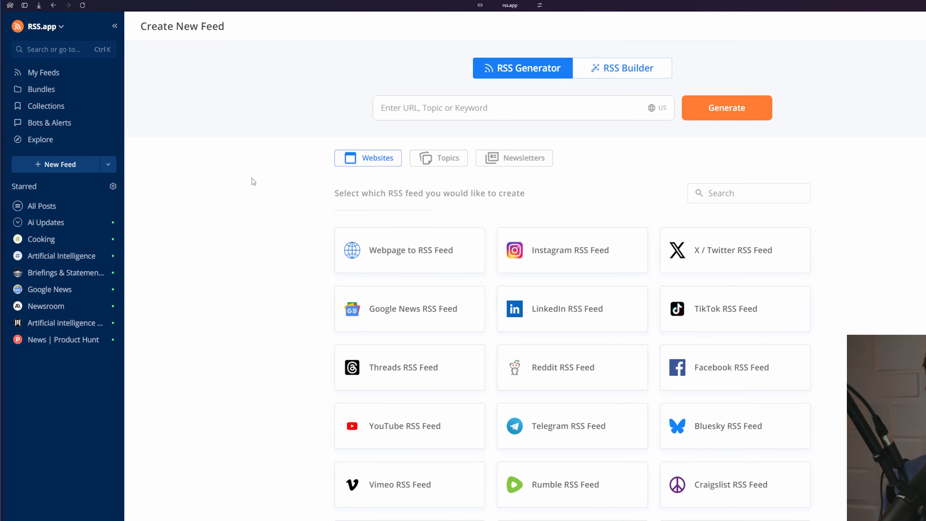
scroll(539, 171, "down", 6)
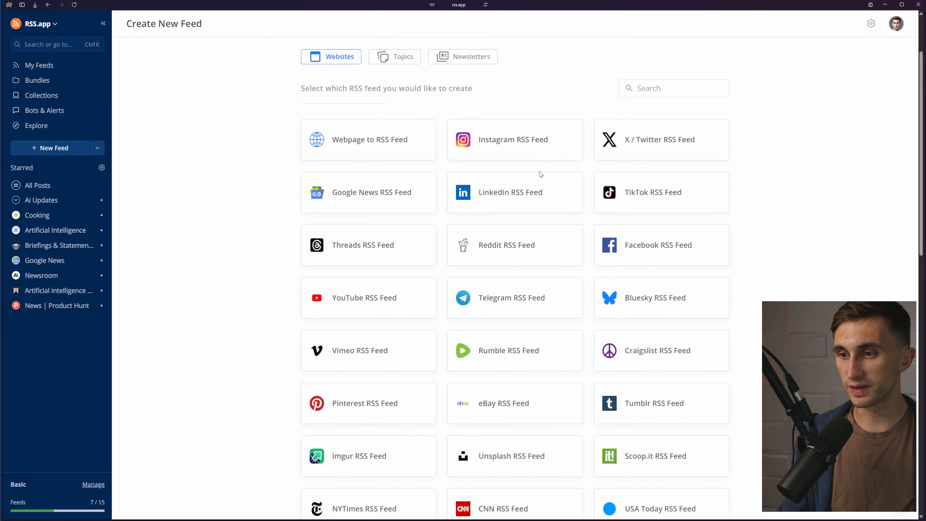
scroll(538, 171, "down", 10)
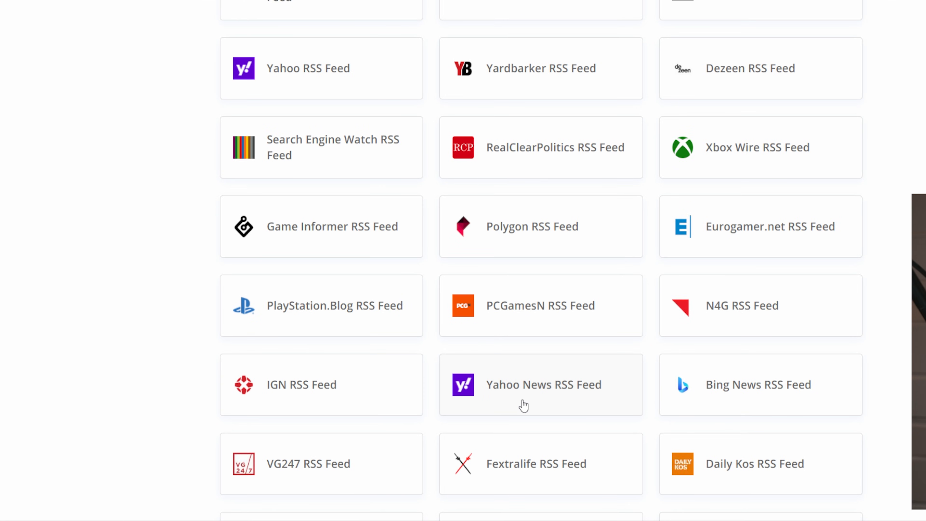
left_click(523, 401)
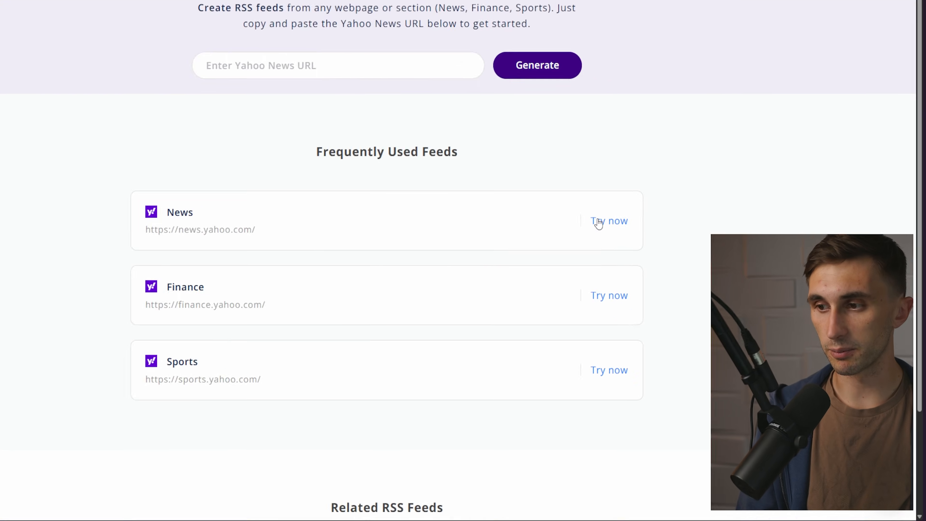
left_click(677, 292)
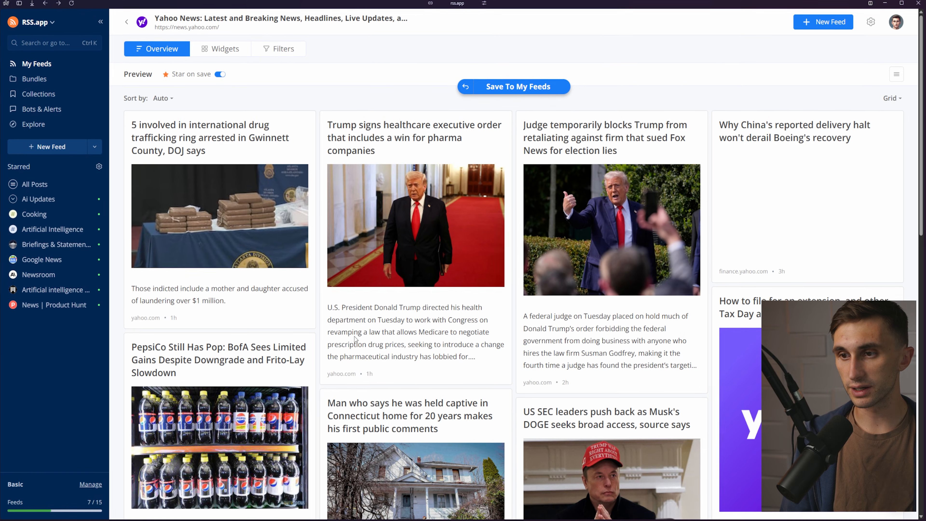
- Look through the articles in the preview of the generated Yahoo News feed
scroll(572, 234, "down", 12)
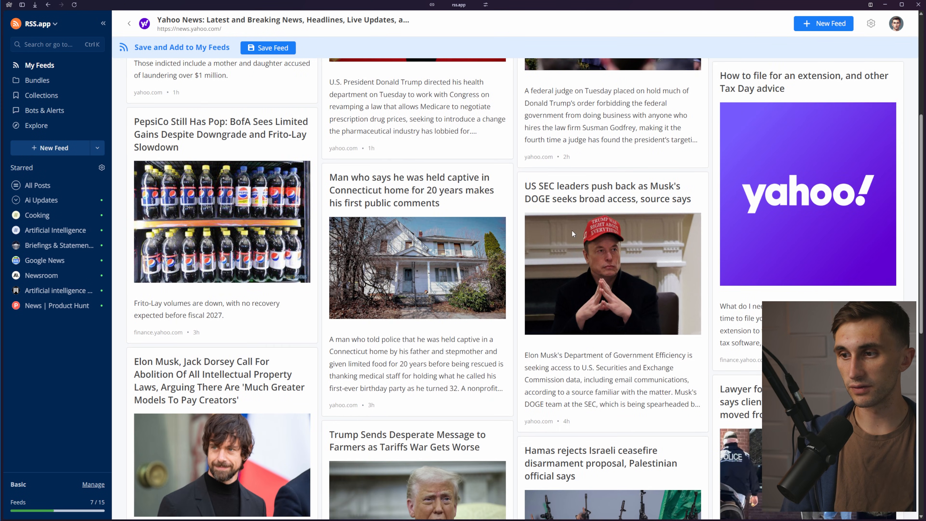
scroll(572, 233, "down", 10)
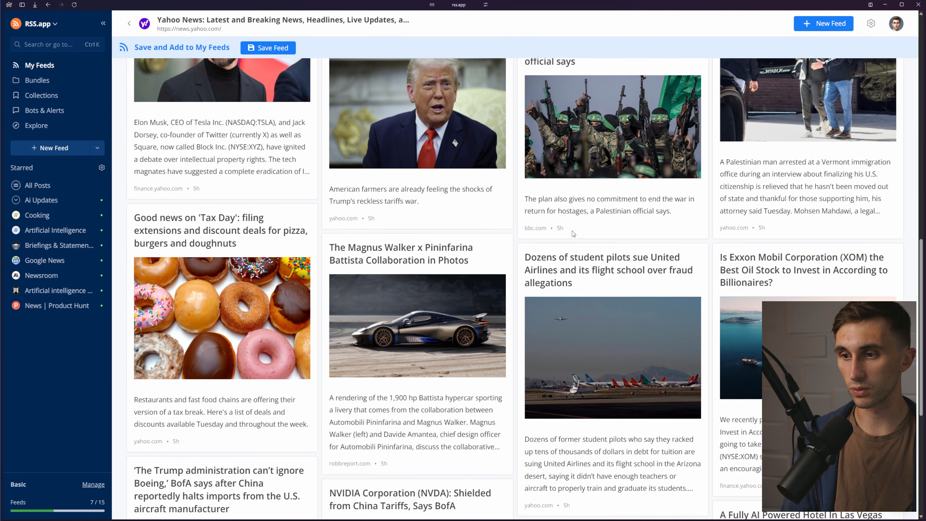
scroll(573, 234, "down", 4)
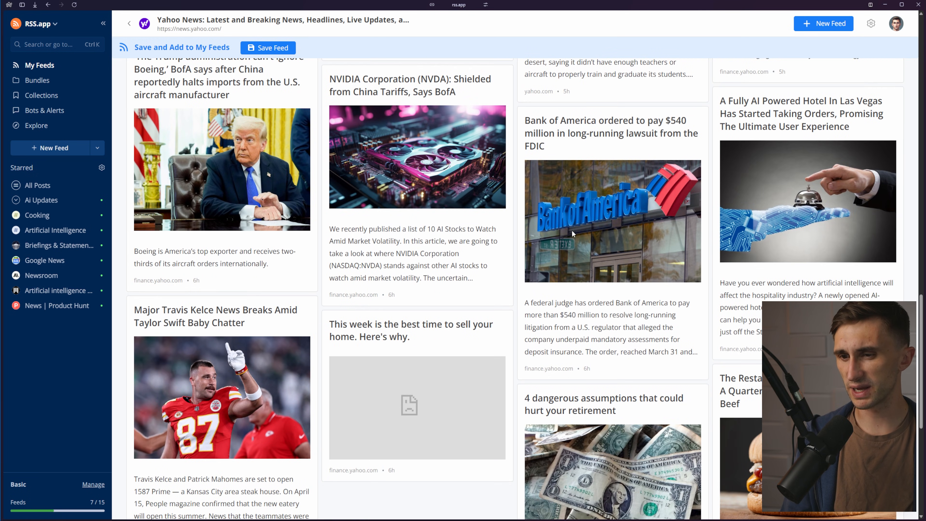
scroll(564, 228, "down", 8)
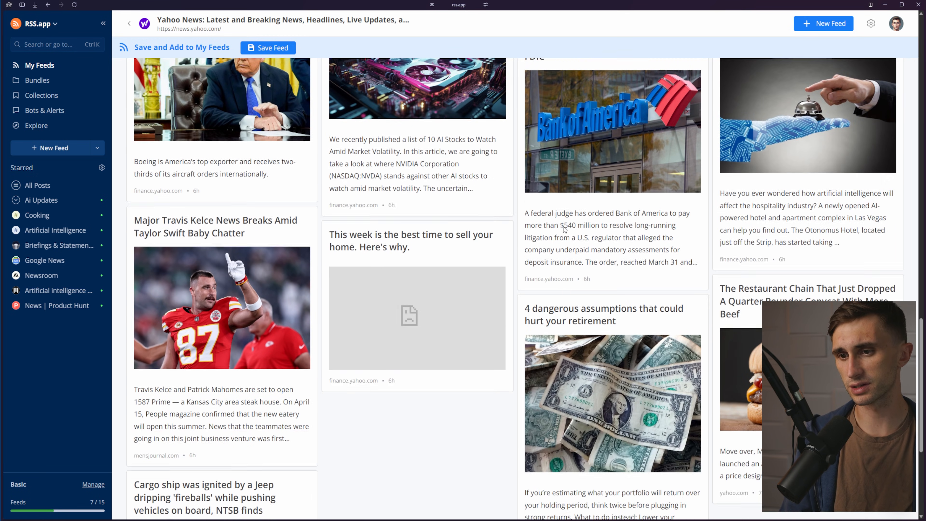
scroll(563, 228, "up", 14)
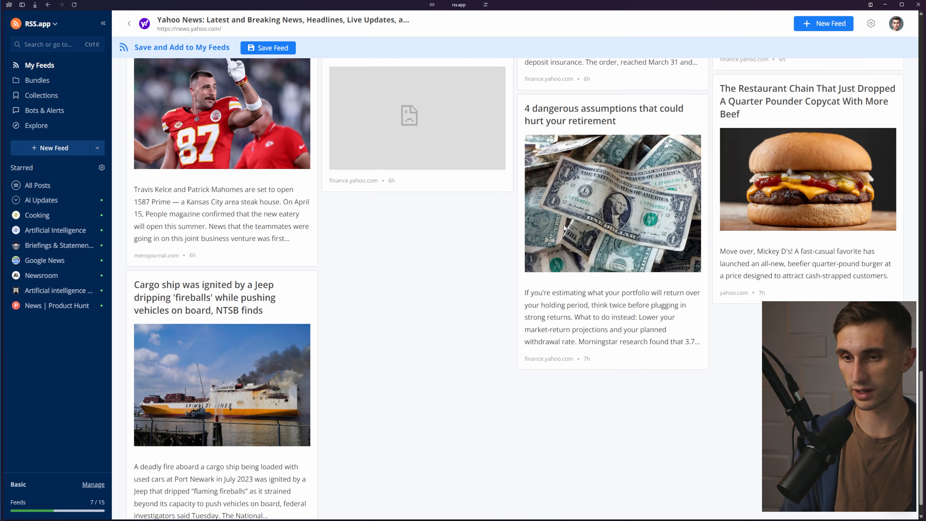
- Save the generated Yahoo News feed to My Feeds
scroll(564, 228, "up", 13)
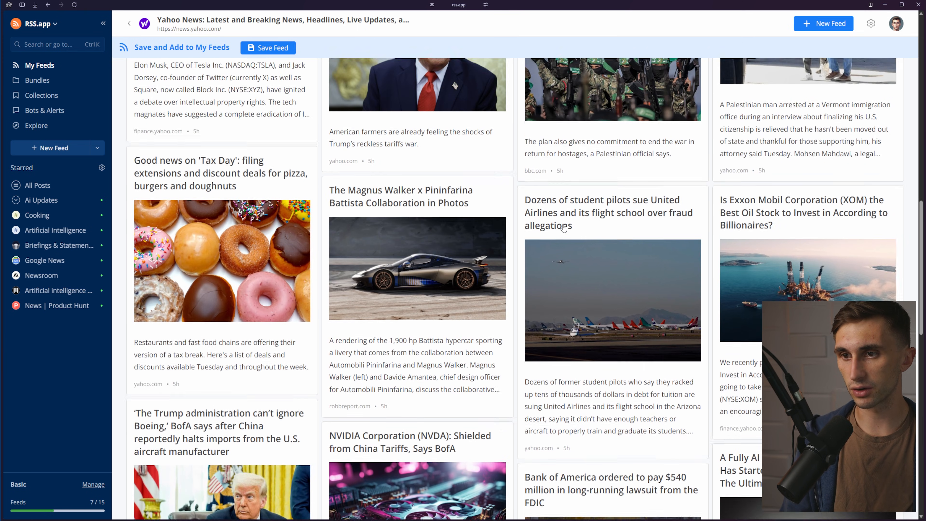
scroll(562, 224, "up", 9)
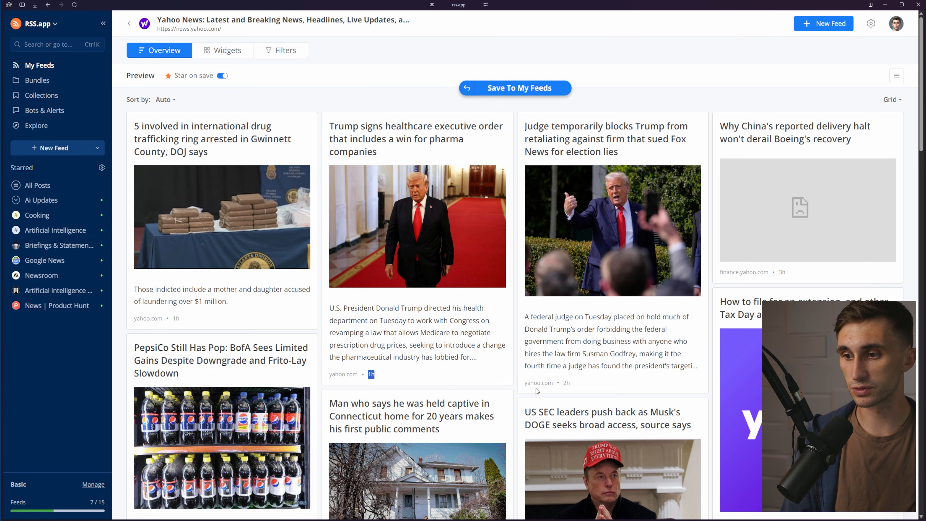
double_click(567, 383)
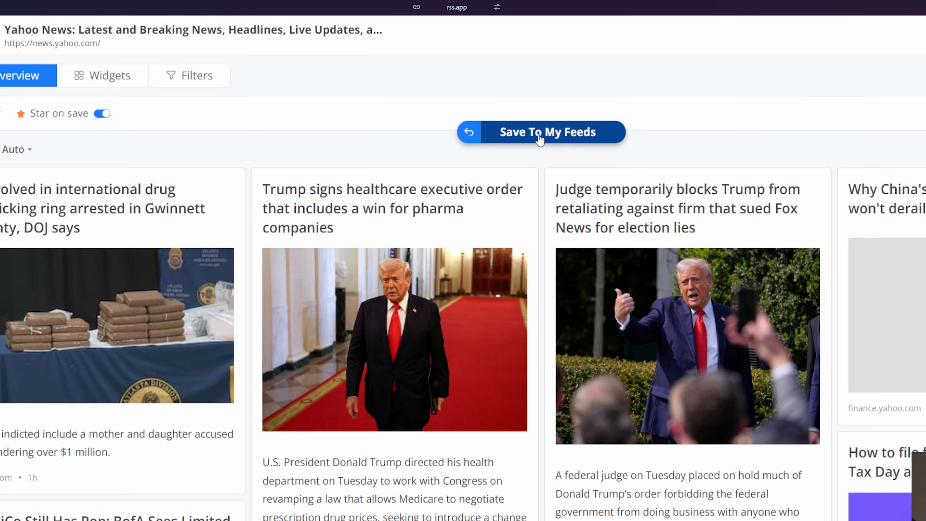
left_click(540, 139)
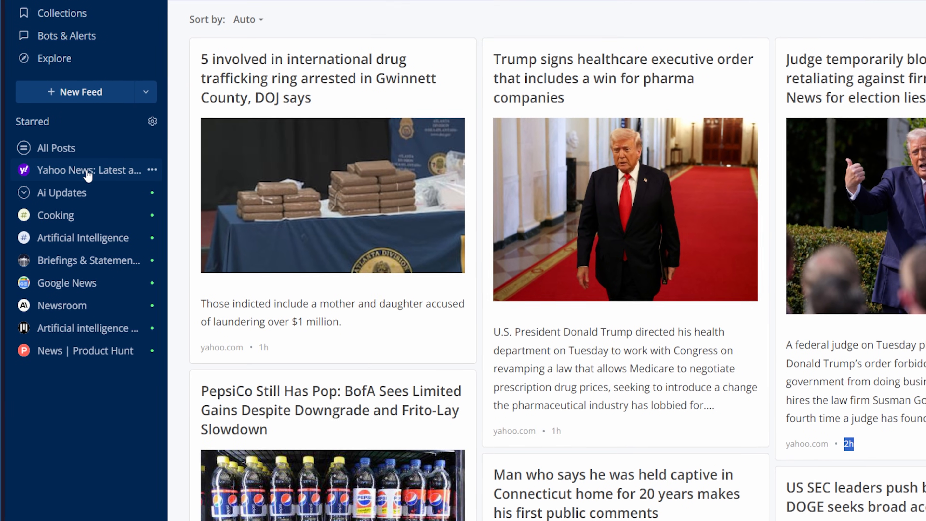
- Open the saved Yahoo News feed from the starred feeds and copy its XML feed URL
left_click(88, 172)
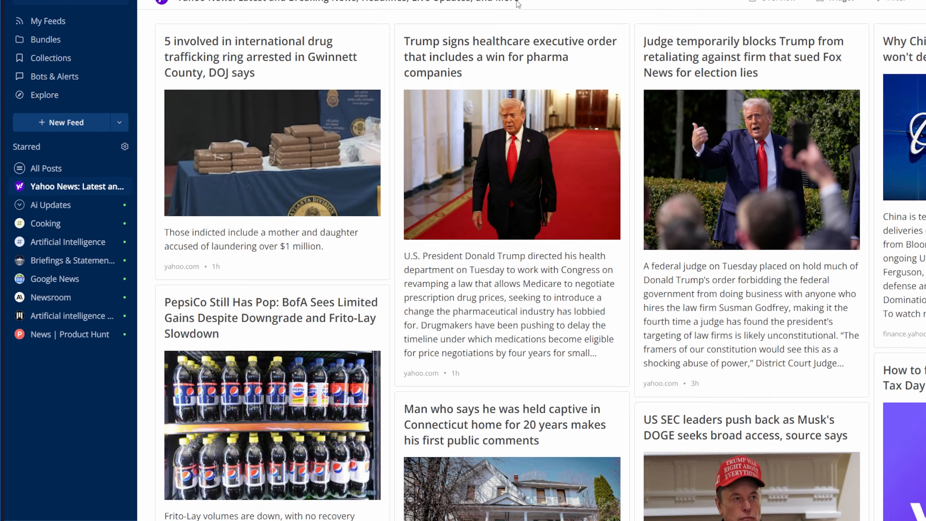
mouse_move(421, 49)
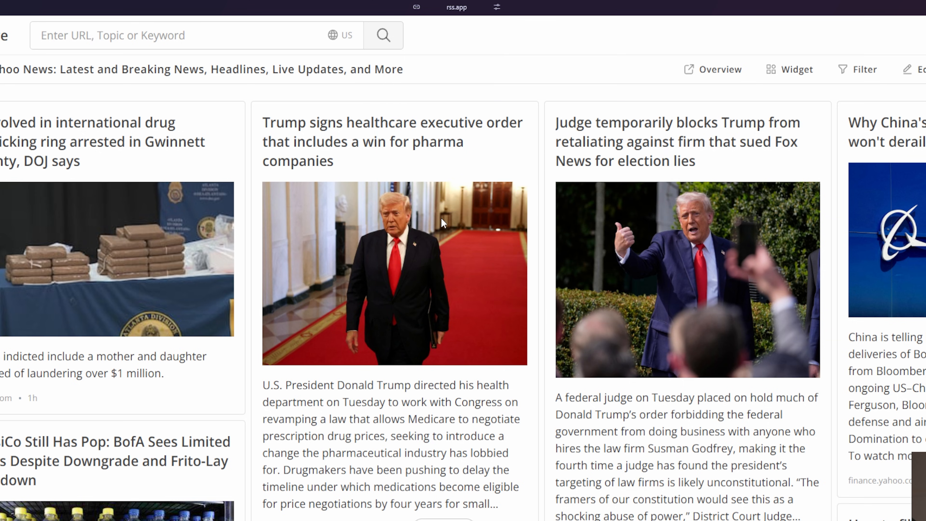
mouse_move(355, 71)
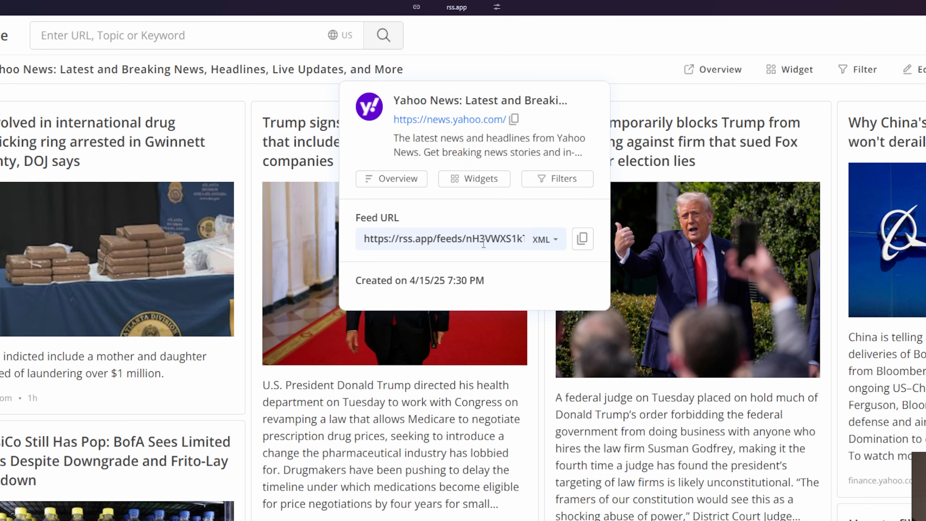
left_click(582, 239)
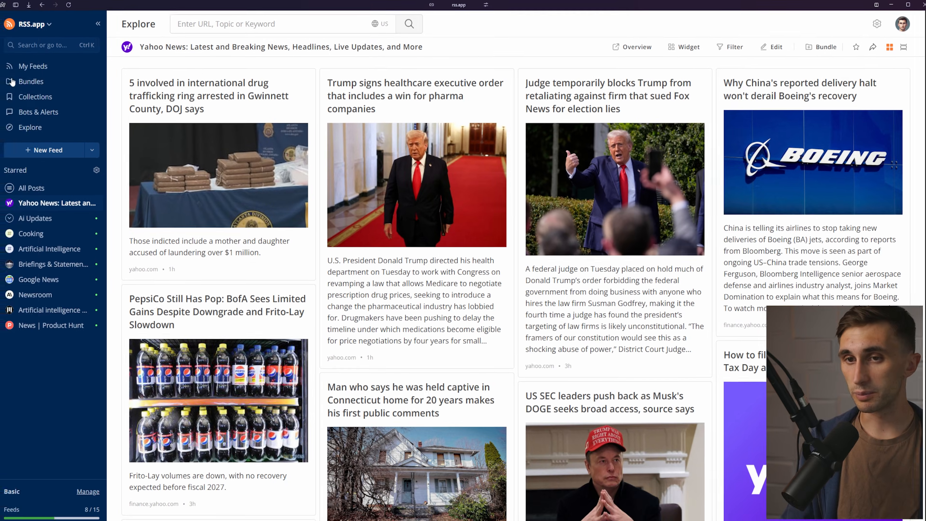
- Switch to the n8n Scraping Workflow and delete the copied On form submission1 trigger from the lower chain
mouse_move(2, 83)
left_click(33, 139)
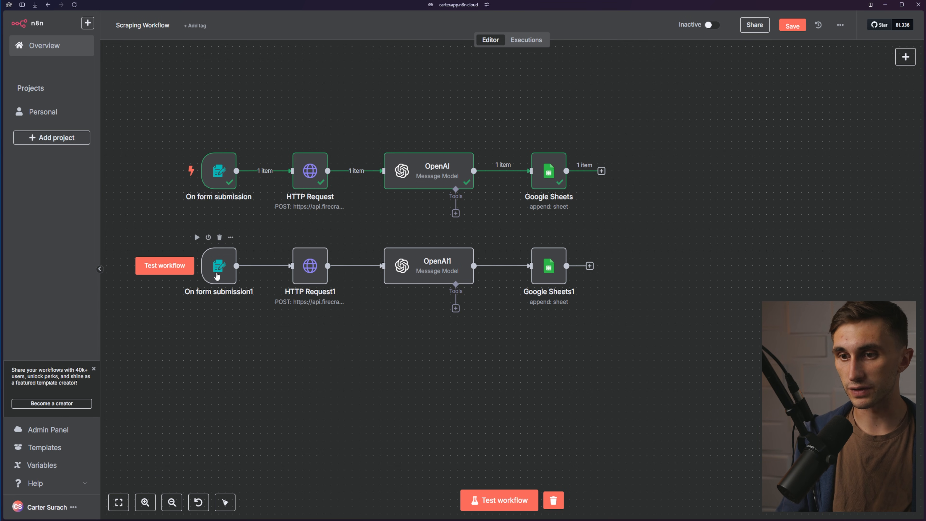
left_click_drag(219, 277, 220, 262)
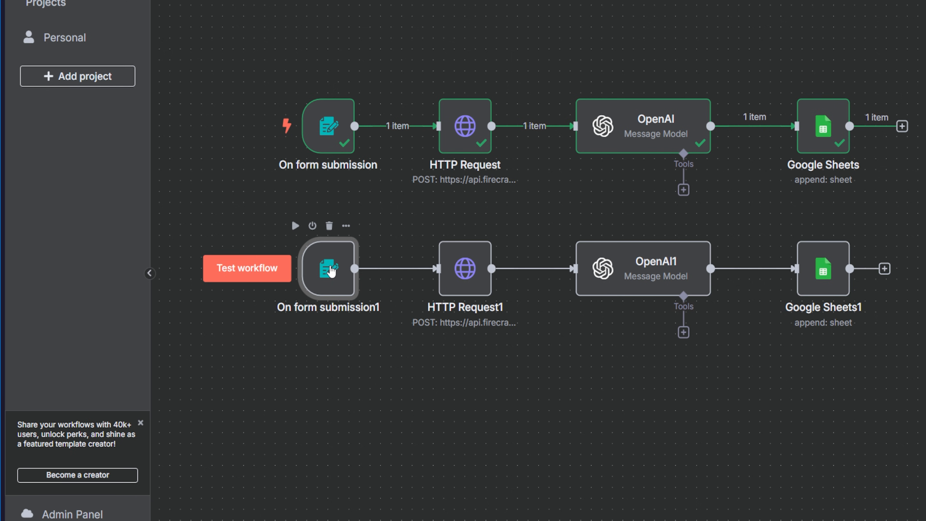
left_click(329, 226)
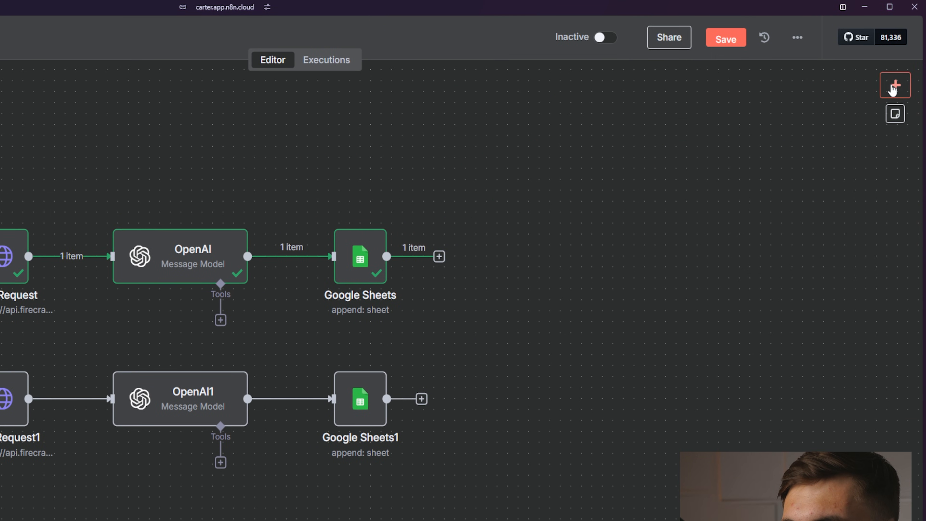
- Find the RSS nodes with the search term rss and add an RSS Feed Trigger to the canvas
left_click(894, 87)
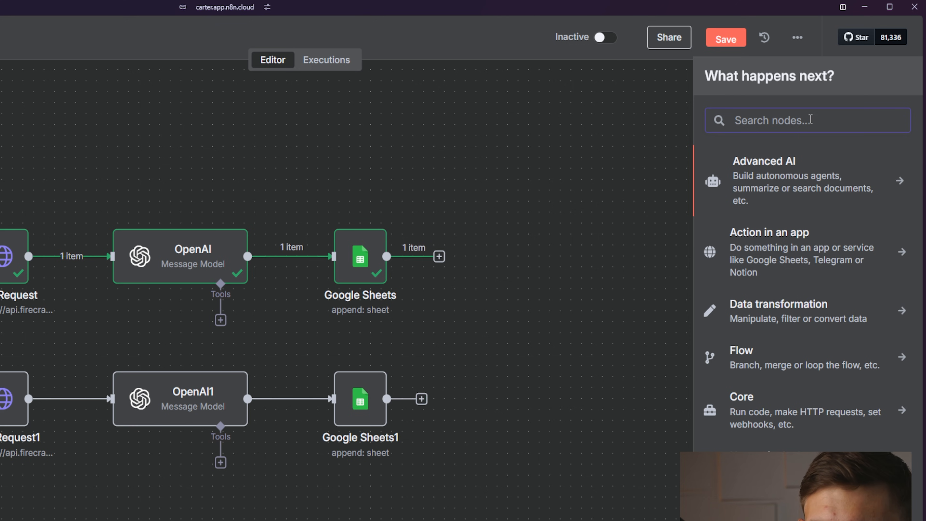
type("rss")
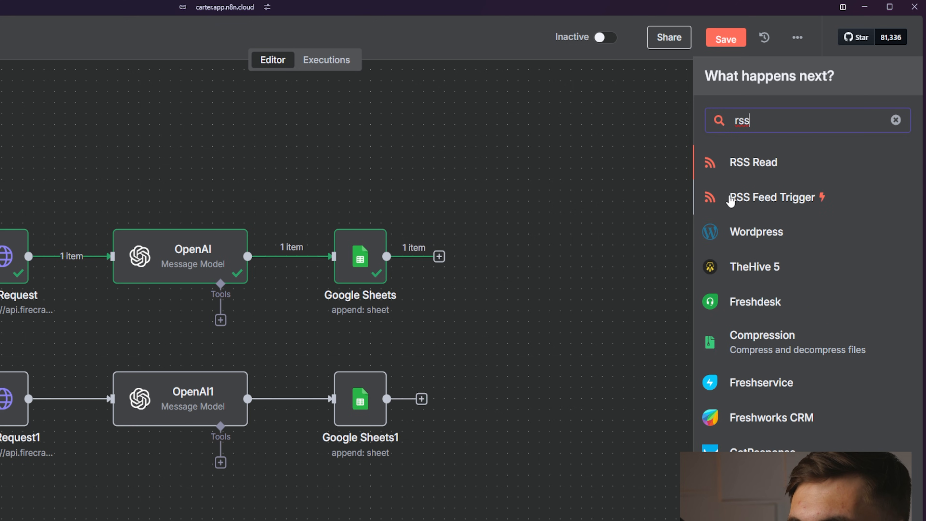
left_click(773, 197)
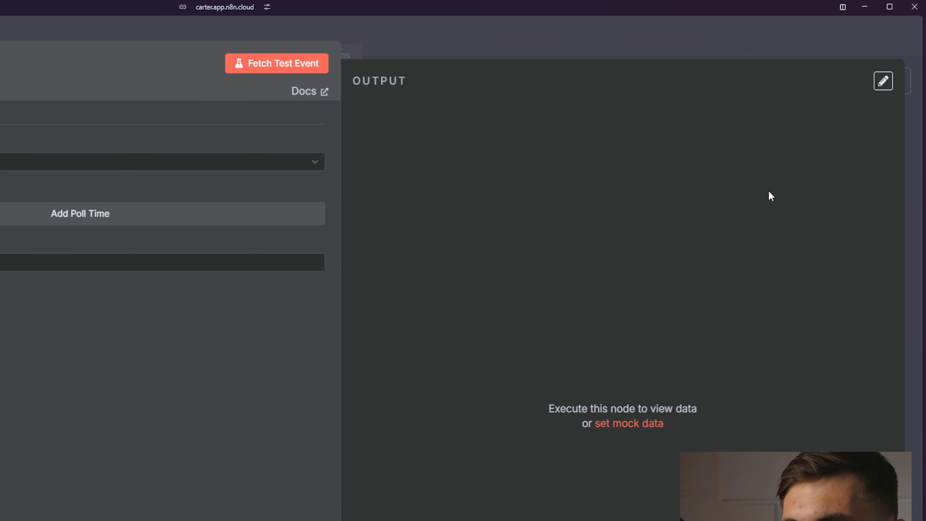
- Replace the RSS Feed Trigger's default Feed URL with the copied RSS.app XML link for Yahoo News
left_click_drag(166, 264, 16, 277)
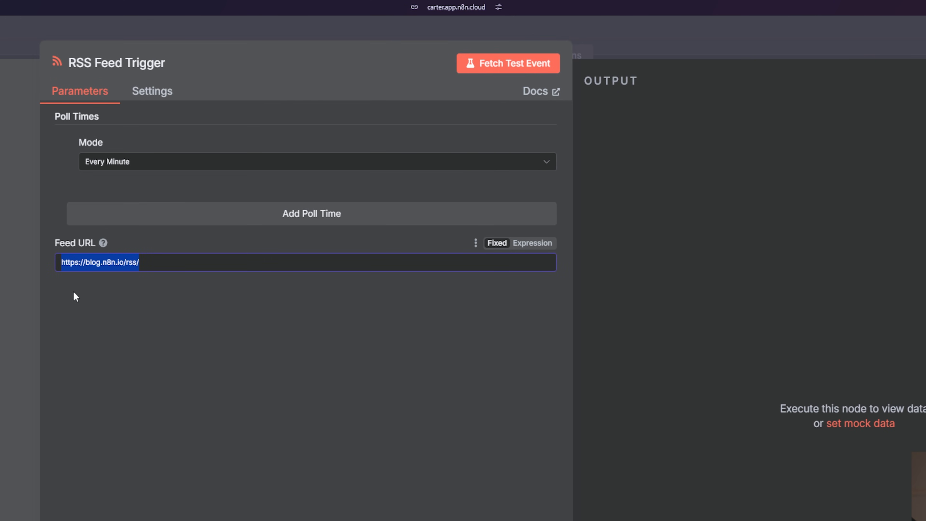
key("super+v")
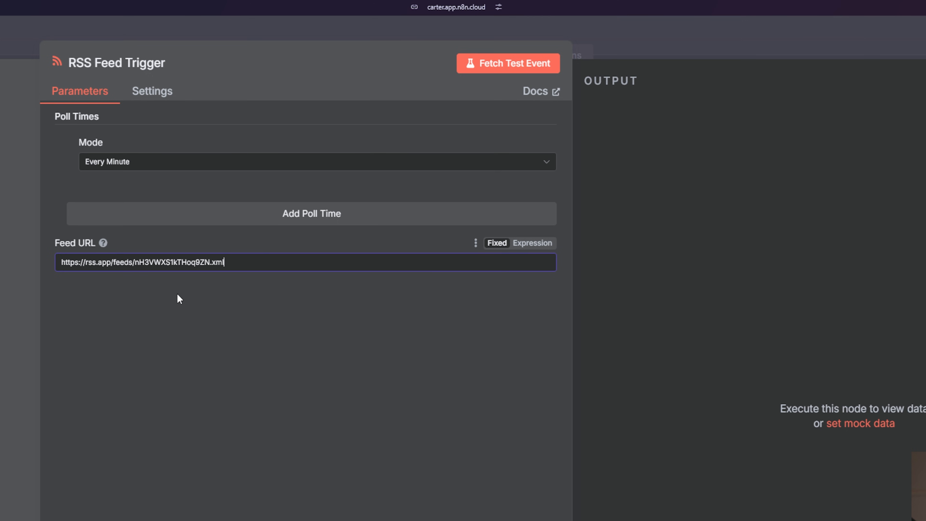
left_click_drag(226, 264, 31, 282)
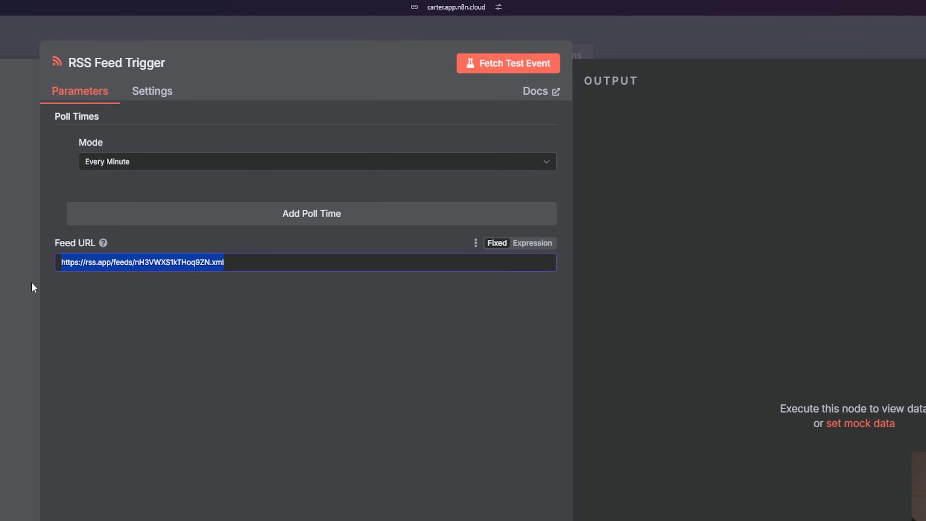
left_click(124, 297)
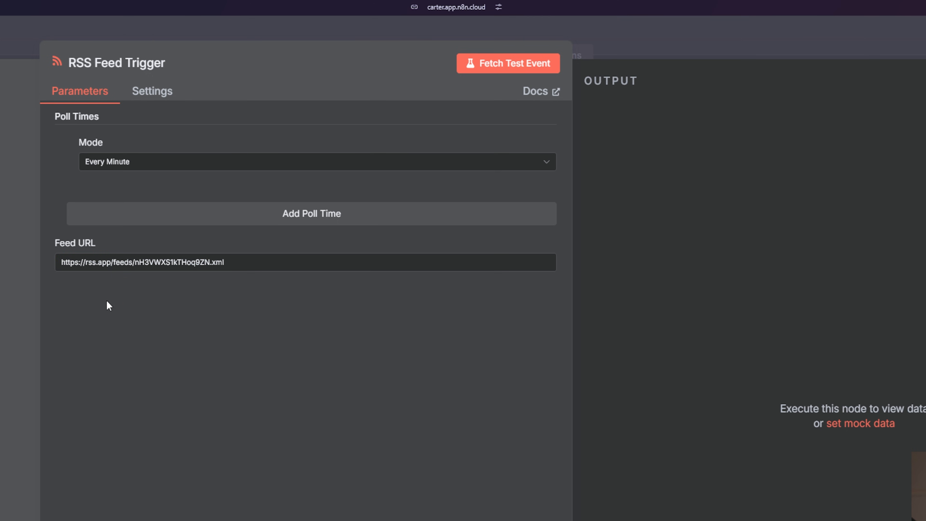
- Try the Custom poll mode and read the value ranges allowed in its cron expression
left_click(159, 168)
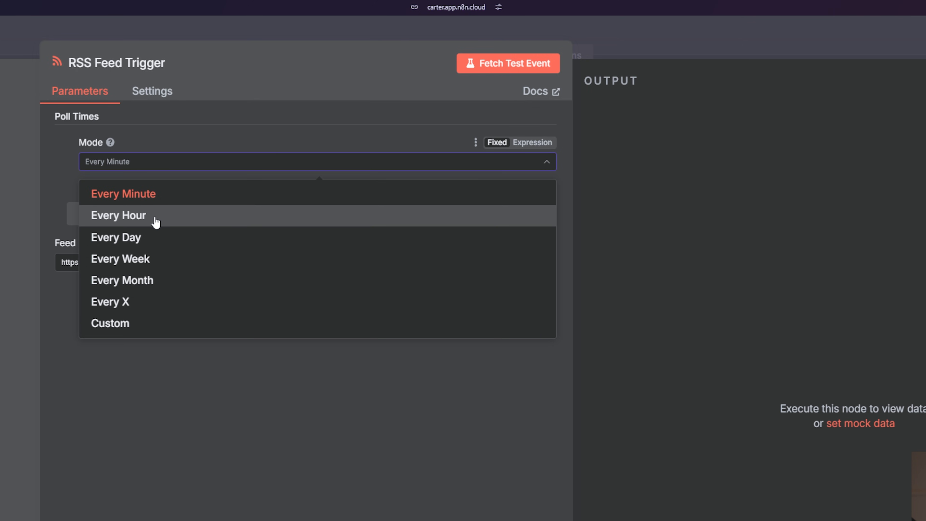
left_click(124, 324)
left_click_drag(146, 211, 56, 214)
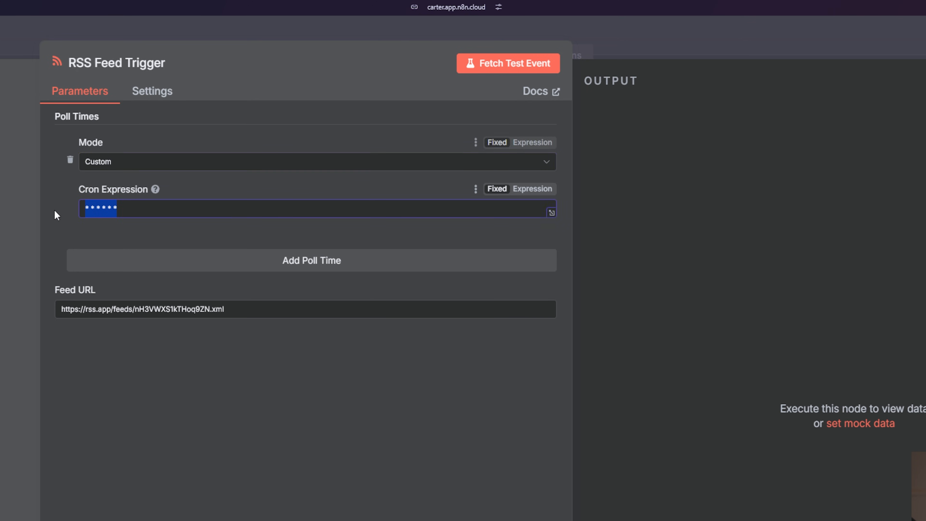
mouse_move(157, 189)
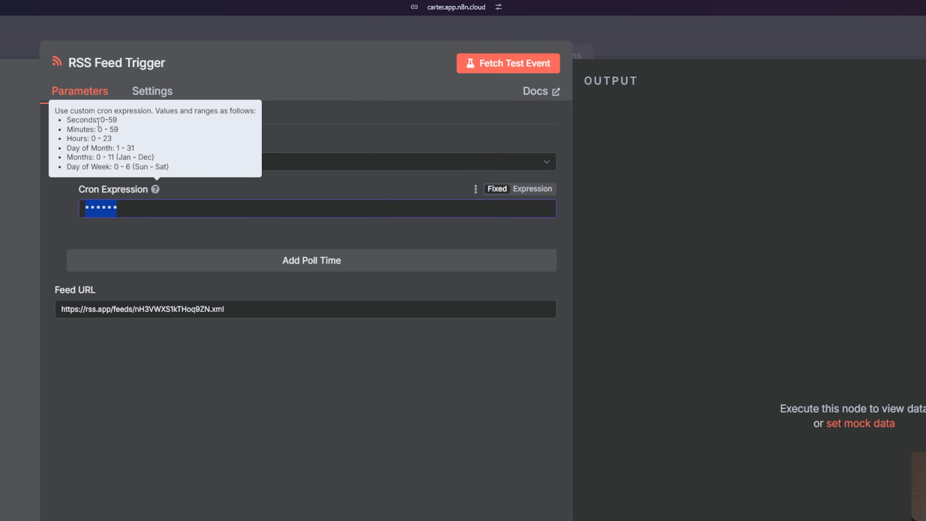
left_click_drag(98, 122, 120, 122)
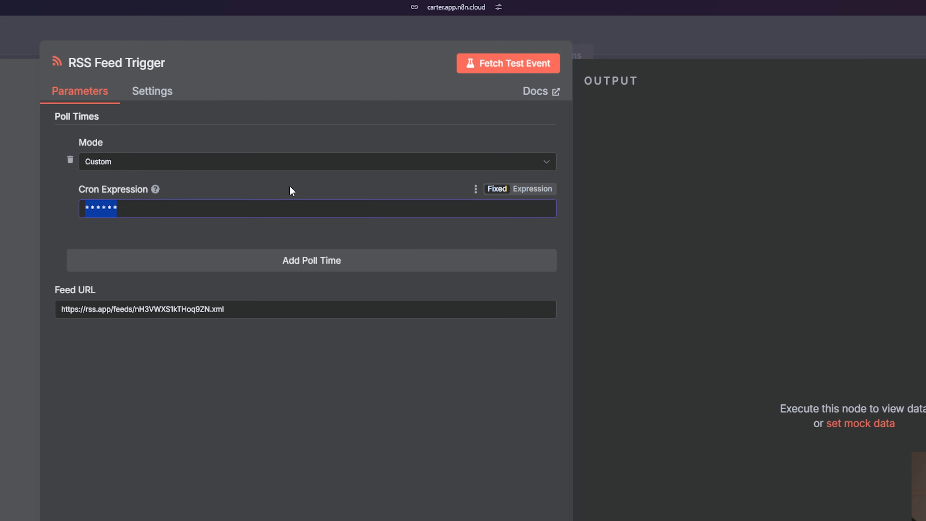
- Set the RSS Feed Trigger's poll mode to Every Hour, then fetch a test event and review the returned fields
left_click(251, 169)
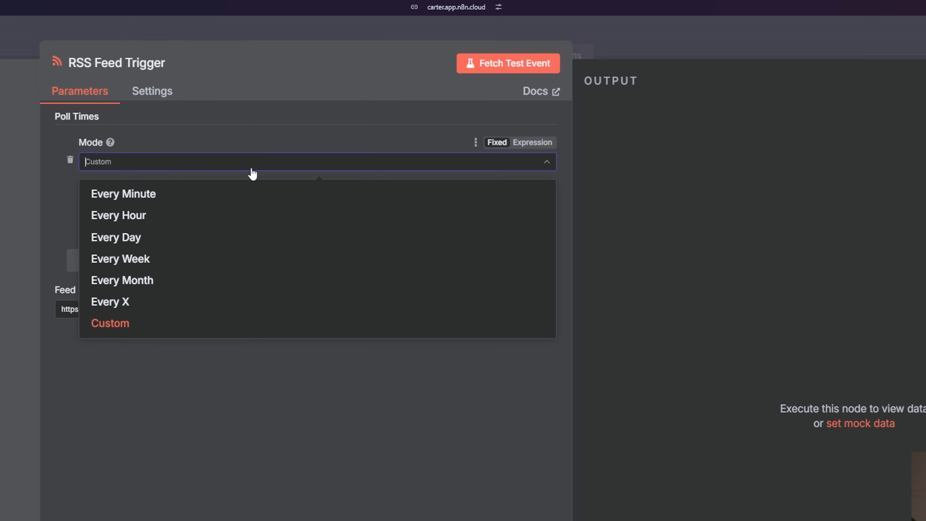
left_click(214, 216)
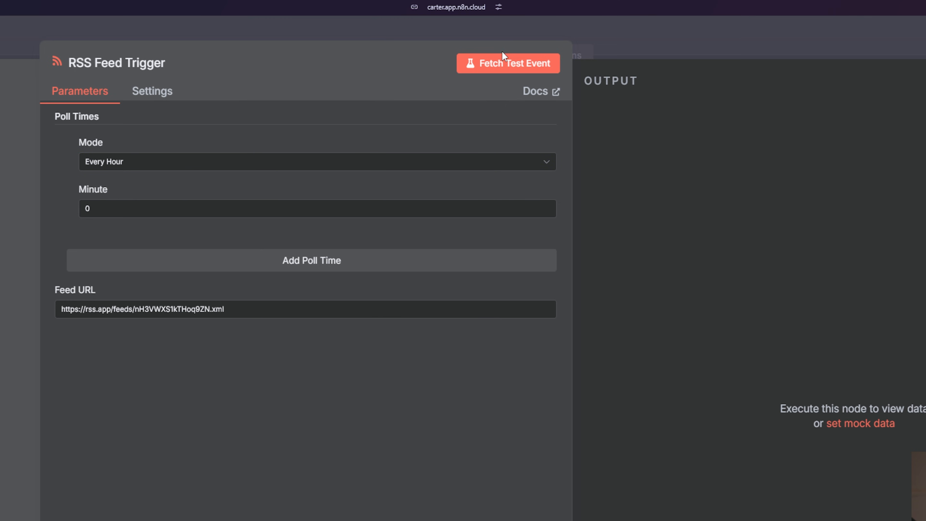
left_click(506, 60)
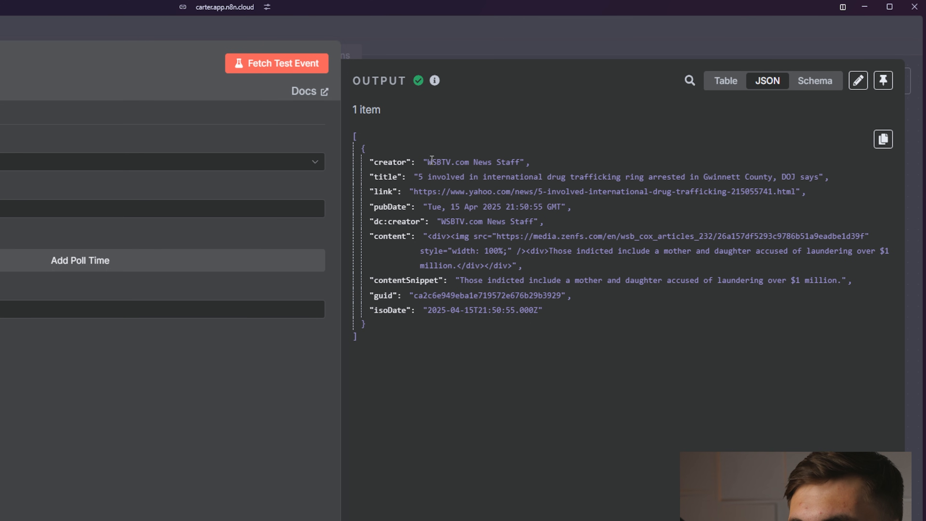
left_click_drag(424, 162, 611, 312)
left_click(612, 313)
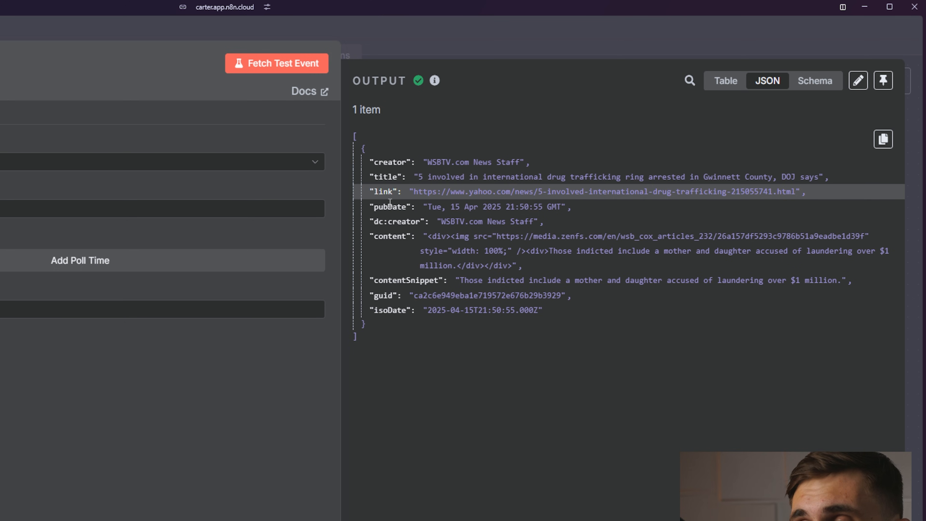
left_click_drag(451, 207, 513, 205)
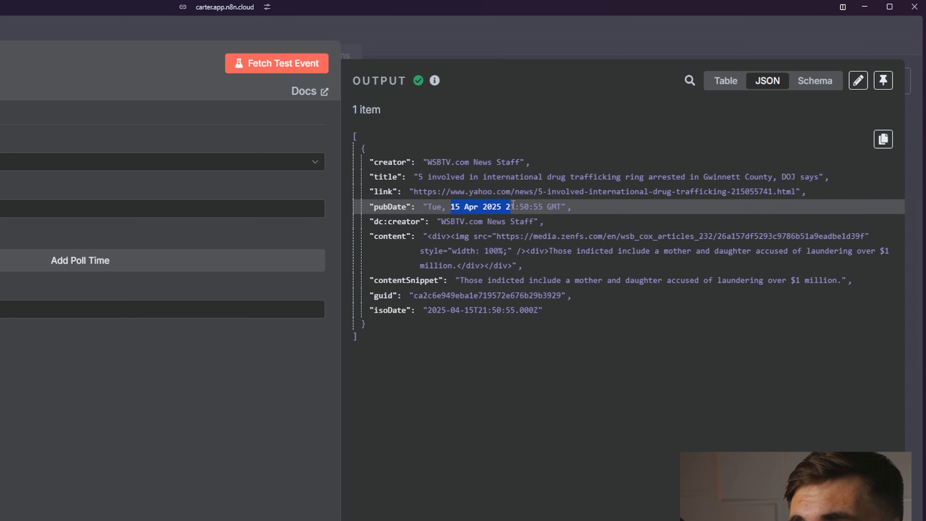
left_click(513, 206)
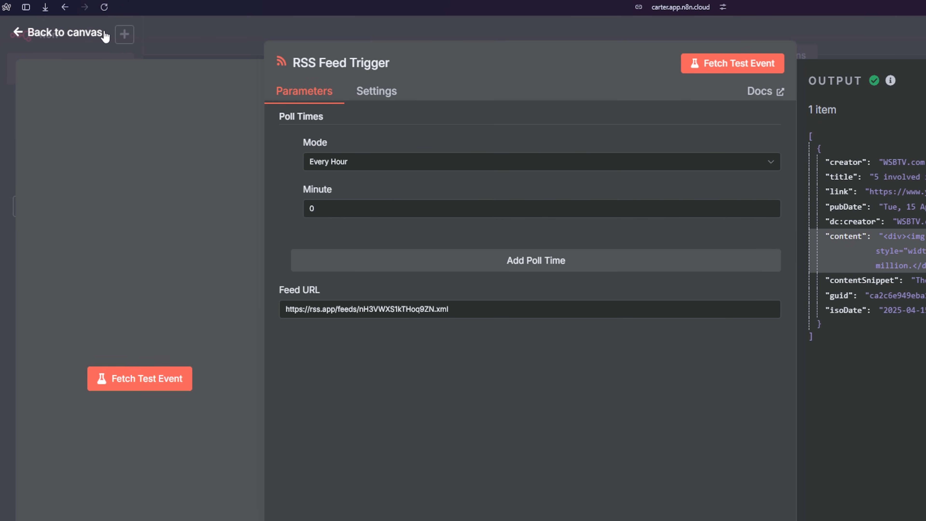
- Return to the canvas, place the RSS Feed Trigger in front of HTTP Request1 and connect the two nodes
left_click(104, 33)
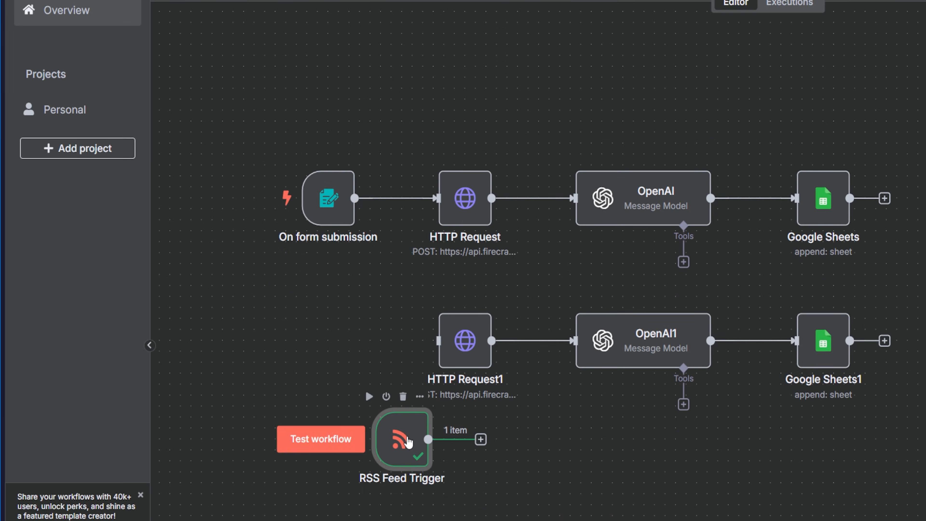
left_click_drag(403, 503, 319, 404)
left_click_drag(396, 268, 440, 268)
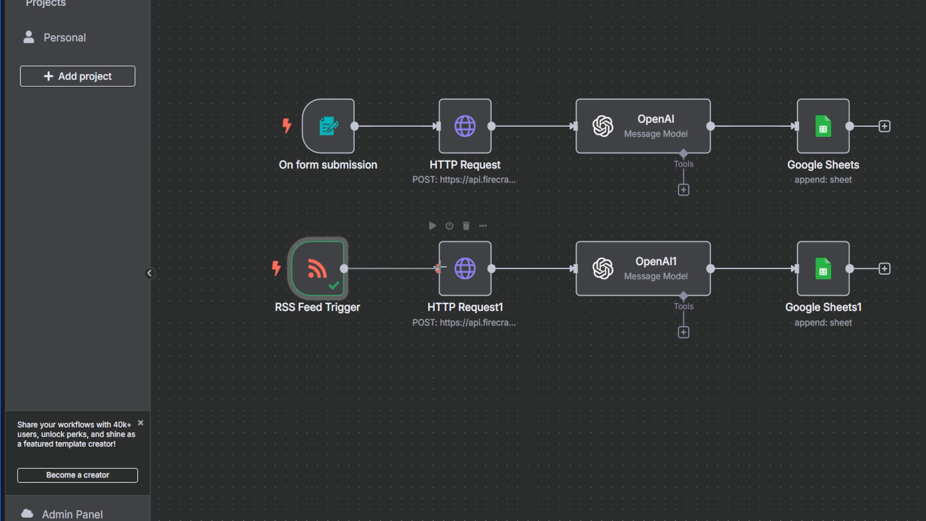
- Open HTTP Request1 and replace the old URL expression in its JSON body with the RSS Feed Trigger's link field
left_click(468, 275)
double_click(468, 274)
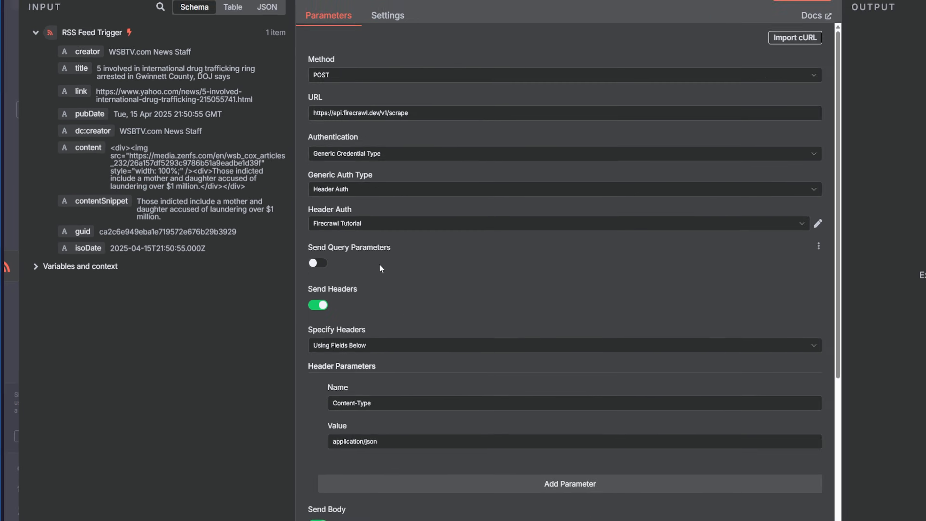
scroll(331, 259, "down", 5)
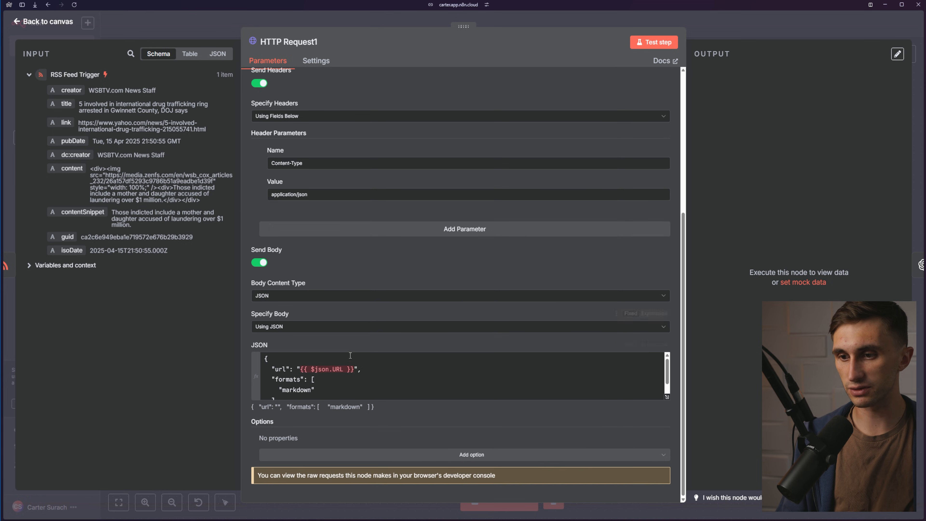
left_click(355, 367)
key("BackSpace")
key("BackSpace")
key("BackSpace")
key("BackSpace")
key("BackSpace")
key("BackSpace")
key("BackSpace")
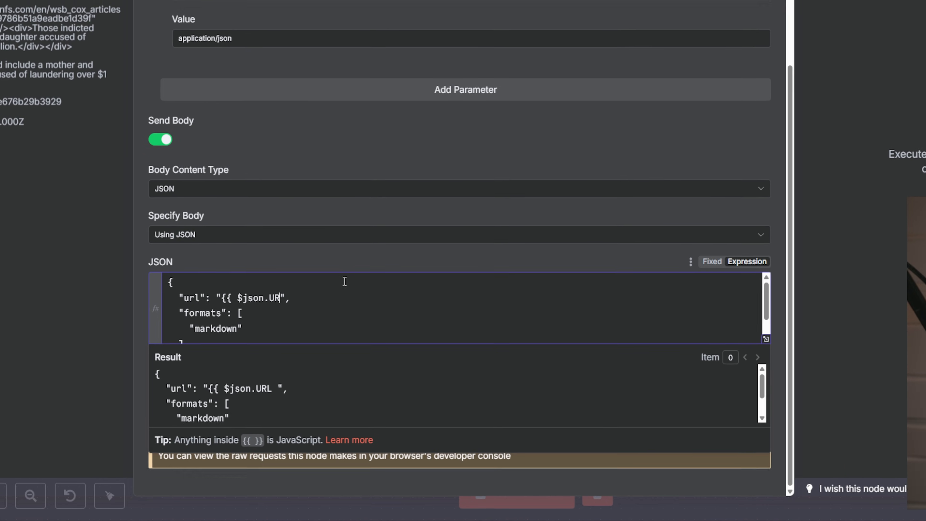
key("BackSpace")
key("BackSpace")
key("BackSpace")
key("BackSpace")
key("BackSpace")
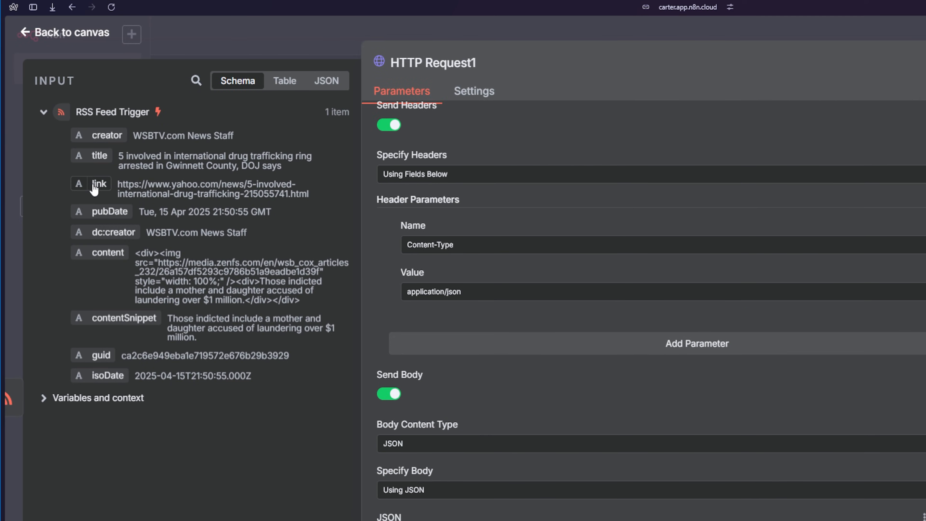
left_click_drag(99, 184, 452, 520)
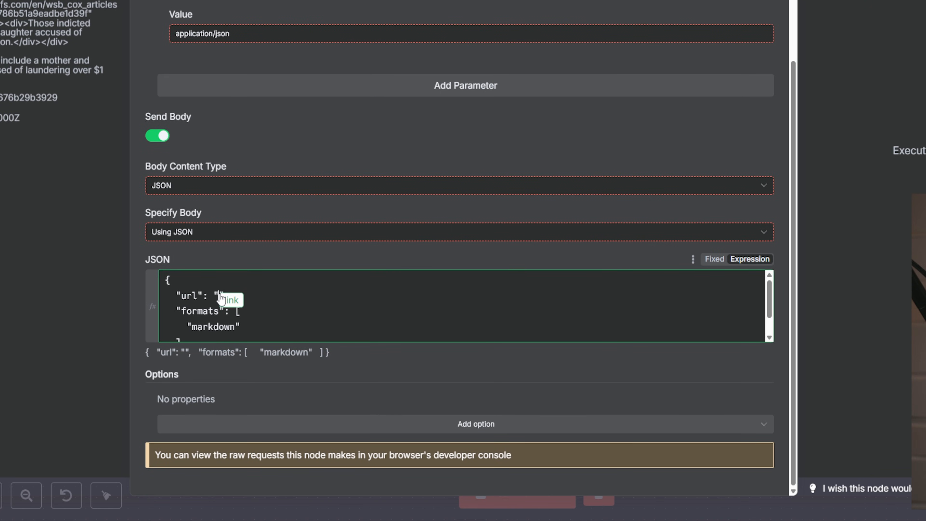
left_click_drag(221, 298, 224, 296)
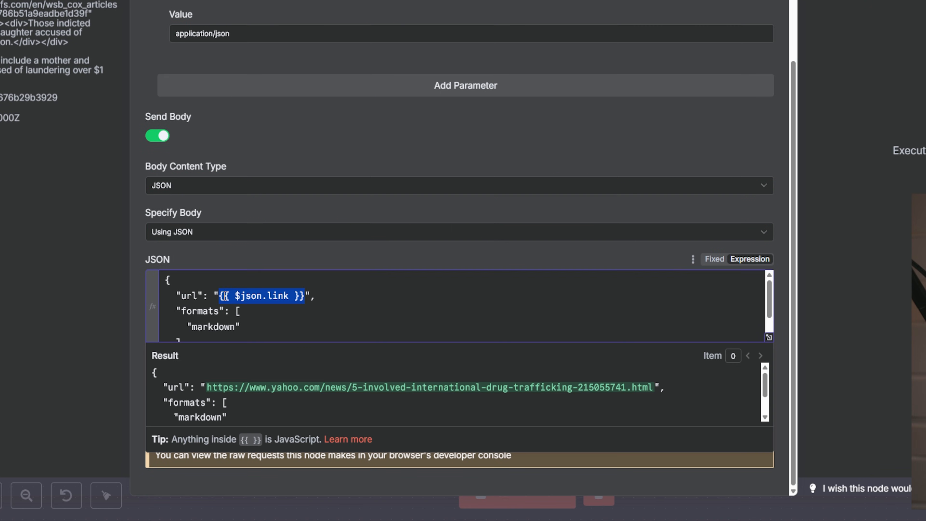
left_click(327, 293)
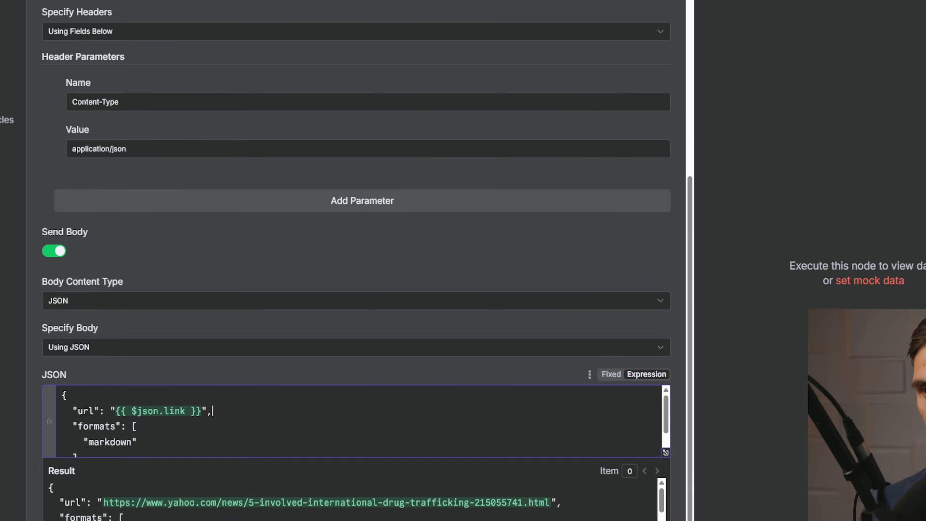
- Test HTTP Request1, review the scraped article markdown in the output, and return to the canvas
left_click(525, 56)
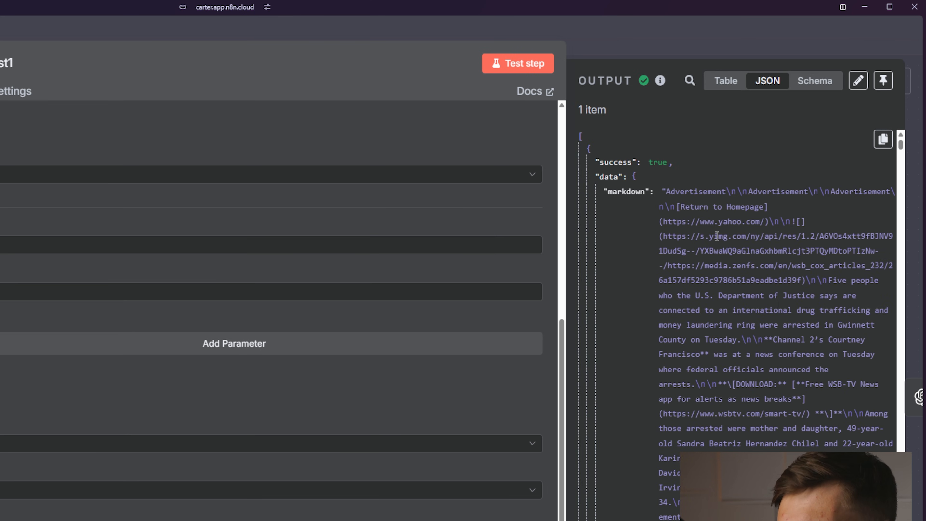
scroll(721, 237, "down", 15)
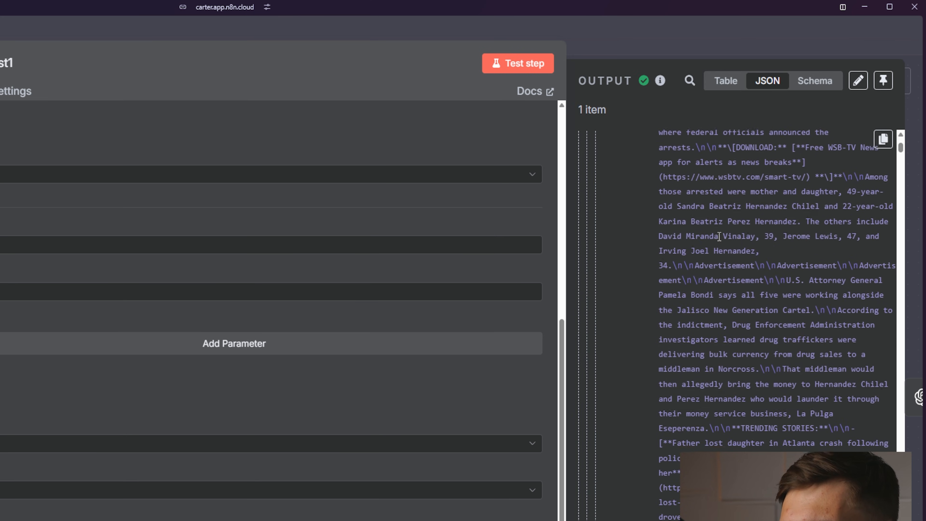
scroll(726, 229, "down", 10)
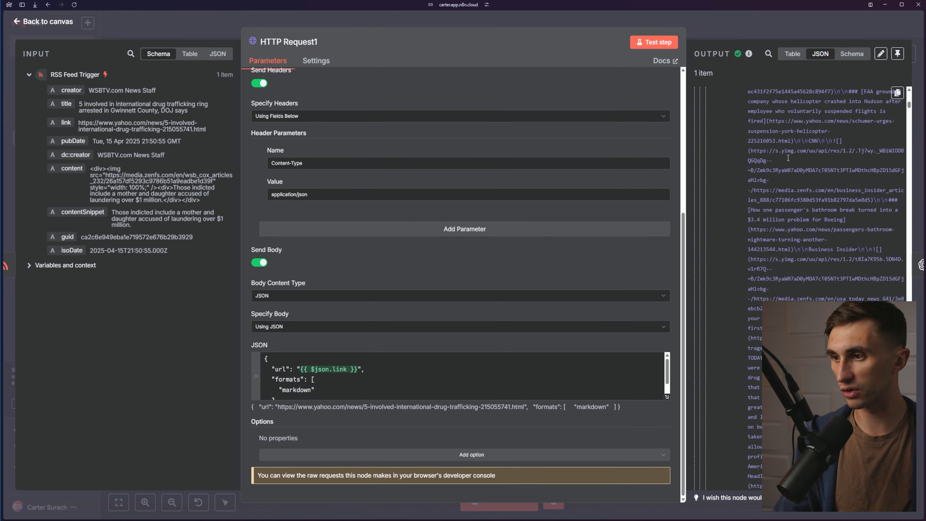
scroll(788, 157, "down", 5)
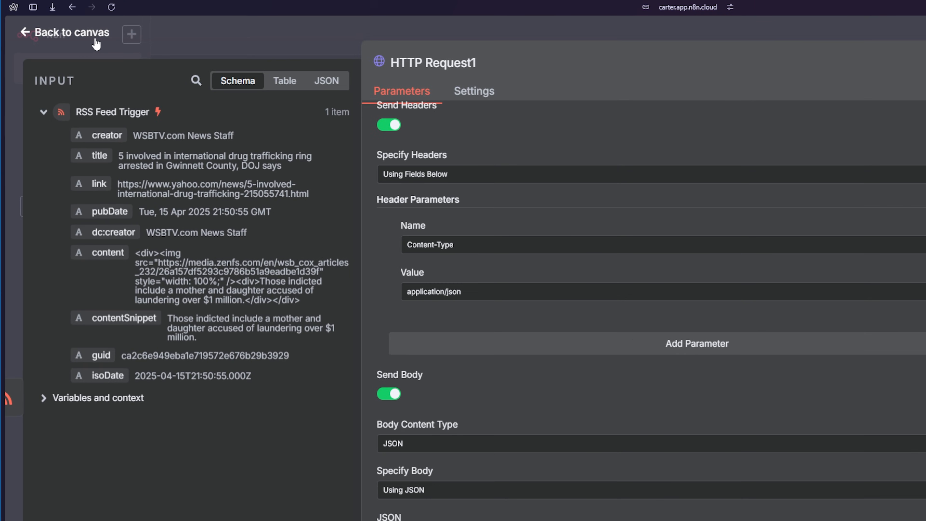
left_click(96, 44)
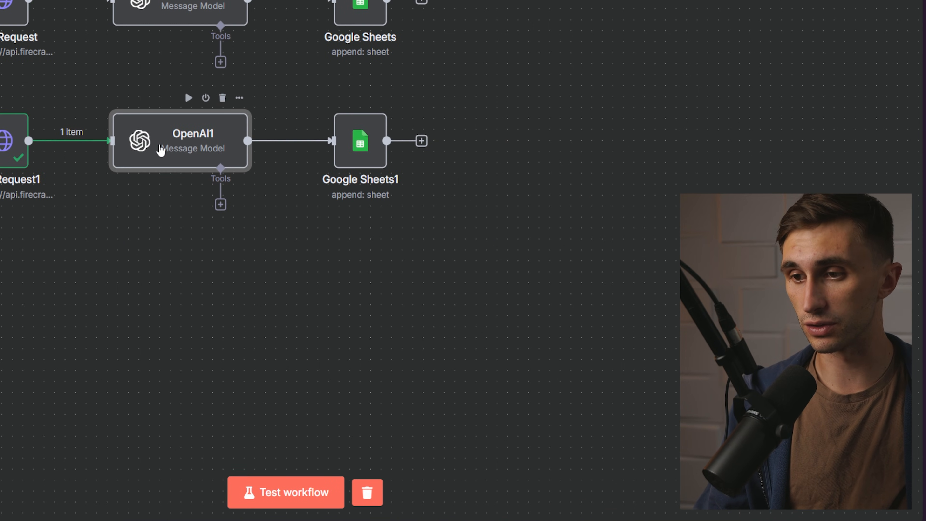
- Open the OpenAI1 node and change "website data" to "article data" in the first sentence of the system prompt
double_click(161, 150)
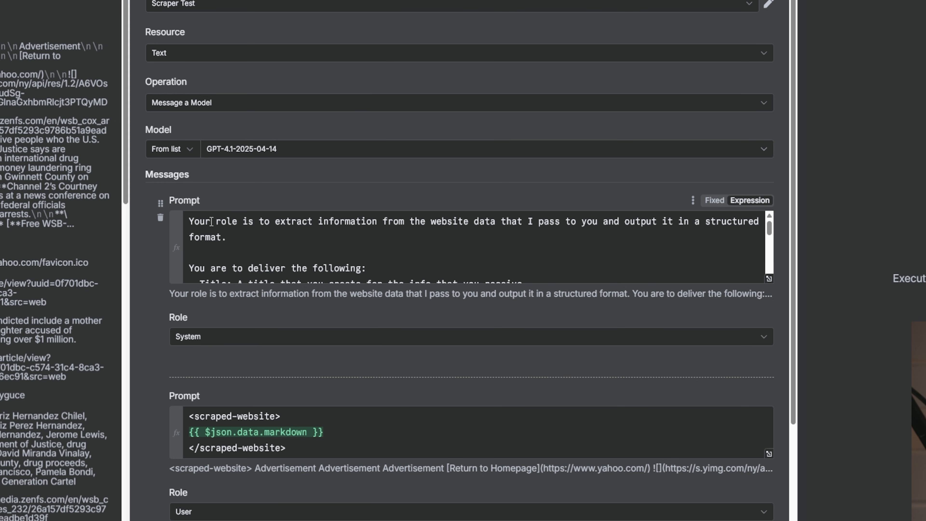
left_click_drag(215, 222, 269, 221)
left_click_drag(351, 221, 361, 221)
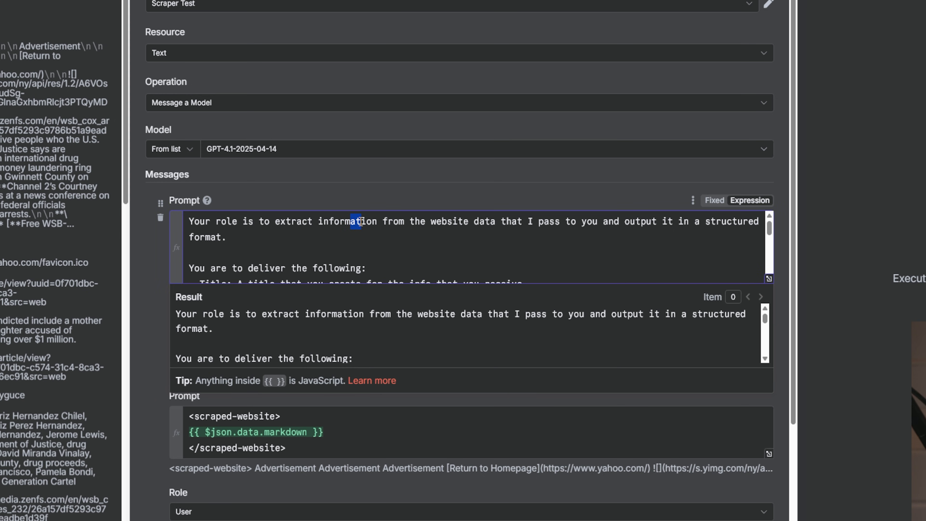
left_click_drag(432, 221, 462, 222)
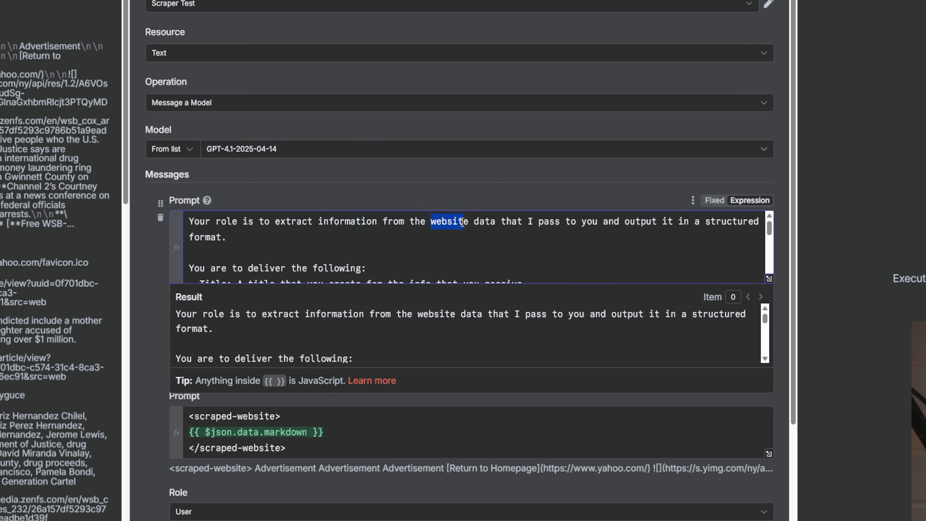
type("article")
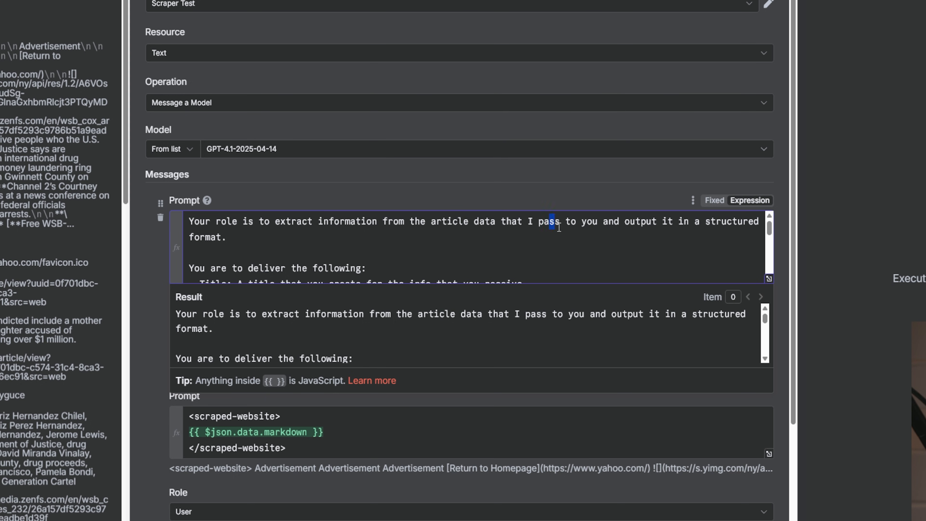
left_click_drag(559, 227, 700, 225)
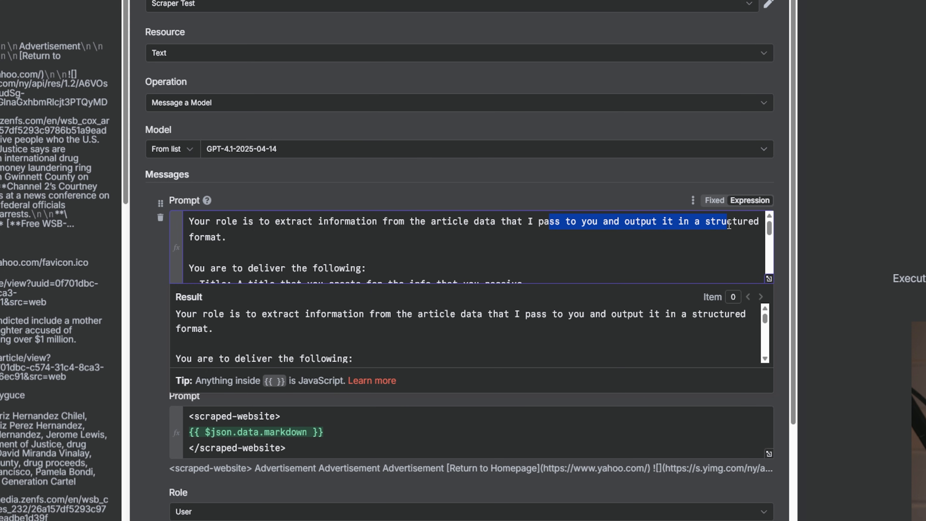
left_click(295, 243)
- Rename the Title bullet in the system prompt's deliverables list to Content and select its description text
scroll(296, 244, "down", 3)
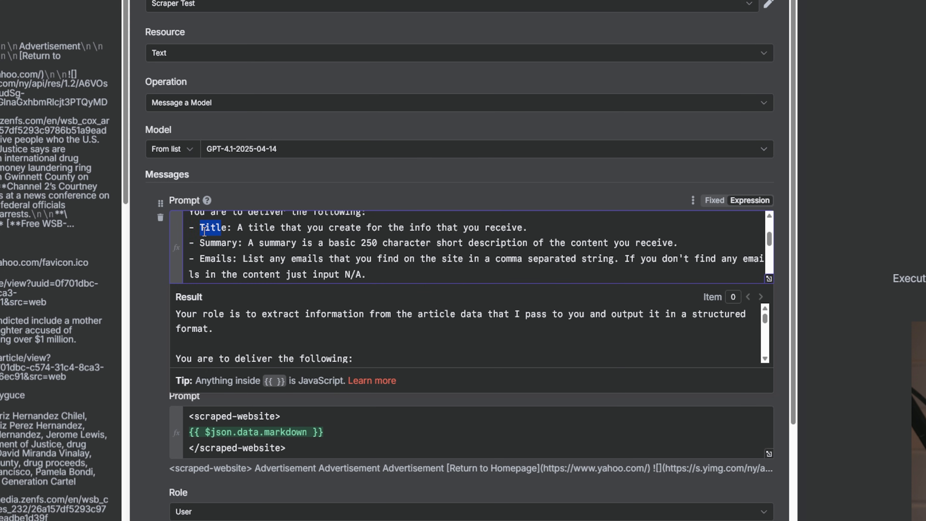
left_click_drag(199, 227, 222, 226)
type("Content")
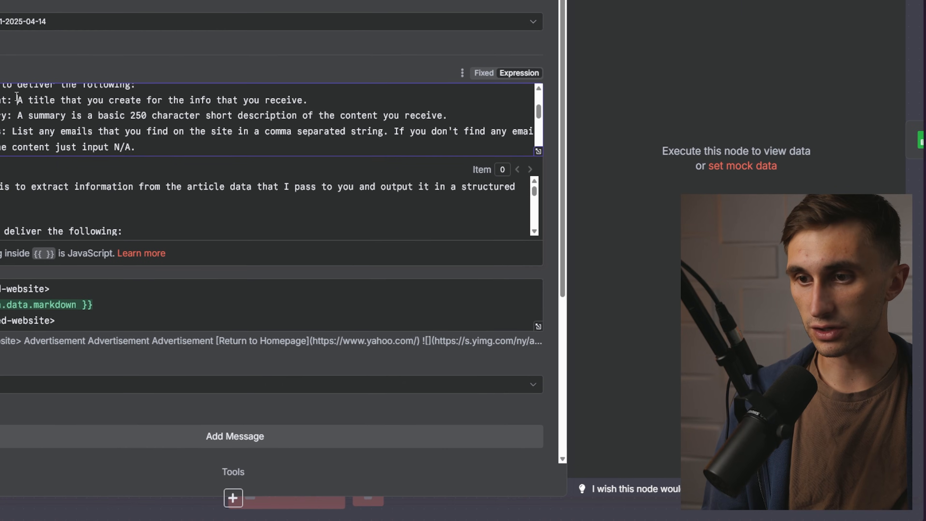
left_click_drag(248, 227, 551, 226)
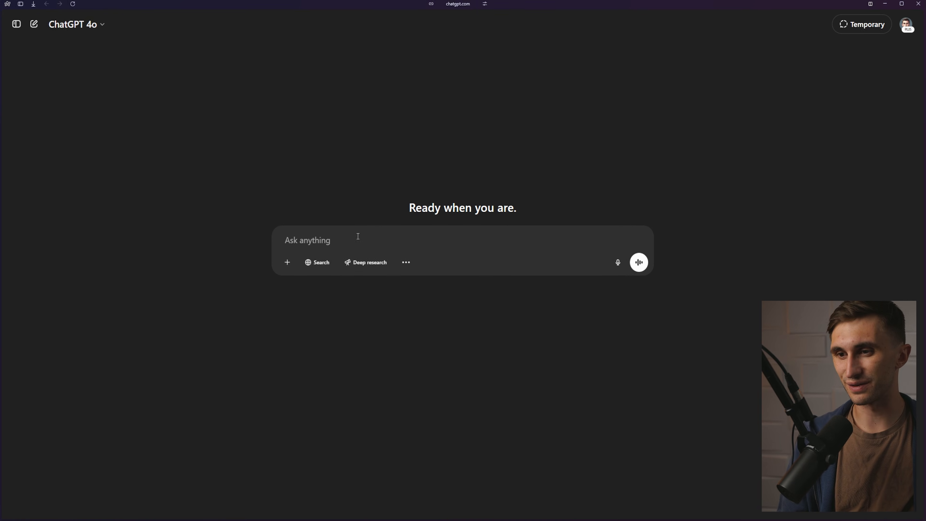
- Switch to ChatGPT, ask "how many characters is a good linked in post?" and copy "500–900 characters" from the answer
type("how m")
type("any characters is a good linke")
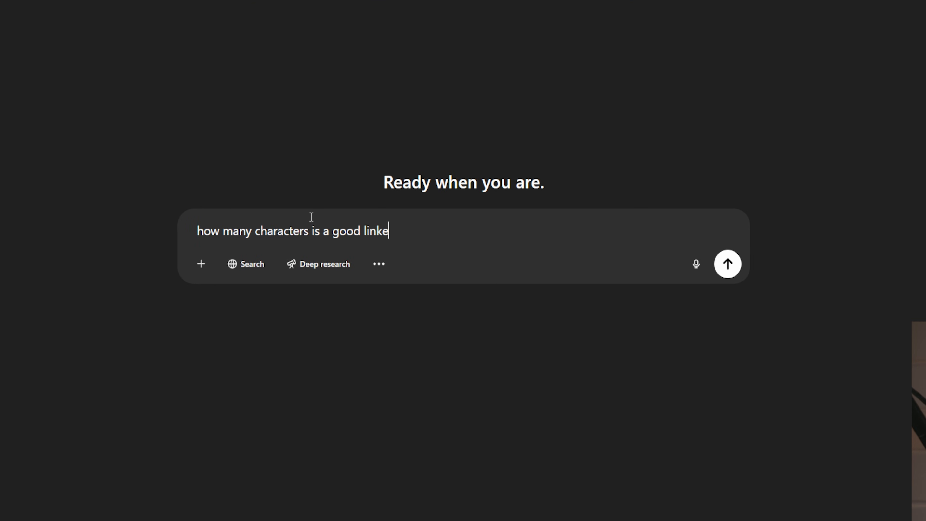
type("d in post?")
key("Return")
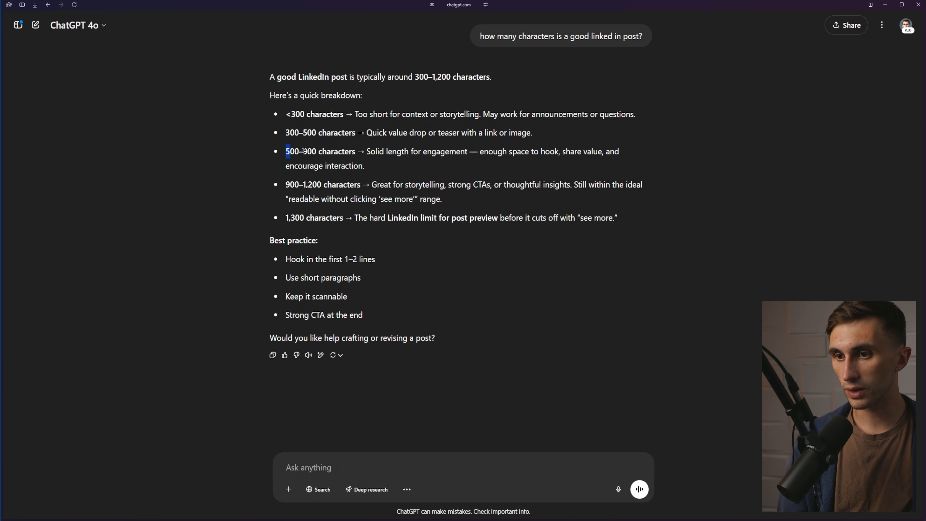
left_click_drag(286, 153, 355, 152)
key("ctrl+c")
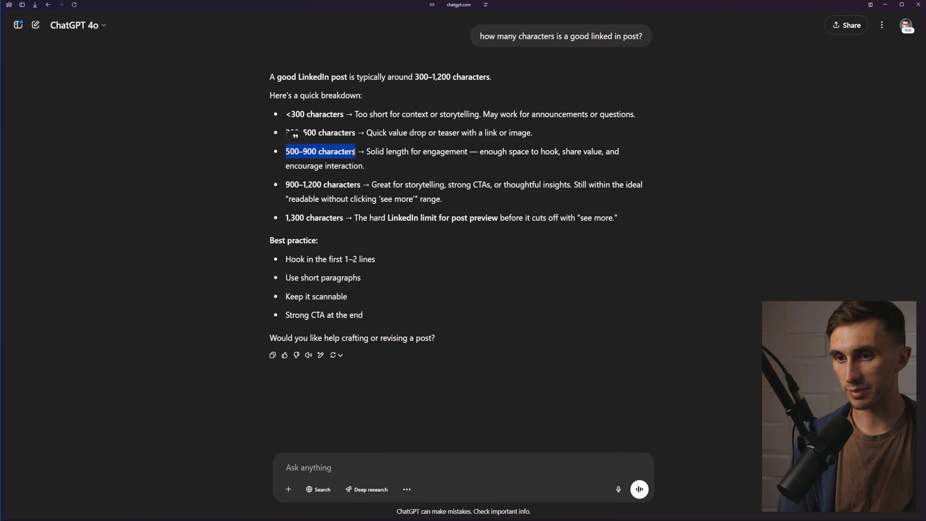
- Return to n8n and replace the Content bullet's description with "Content for a linkedin post with 500-900 characters"
left_click(28, 155)
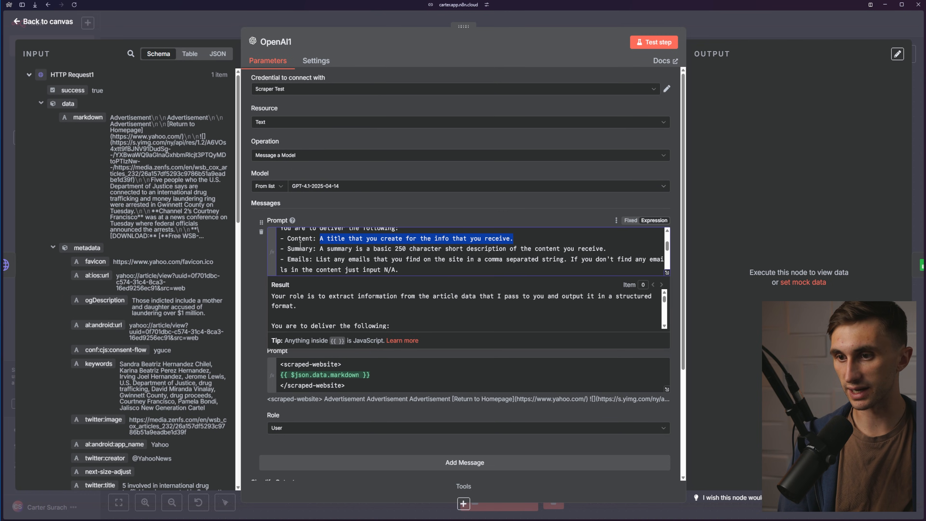
key("BackSpace")
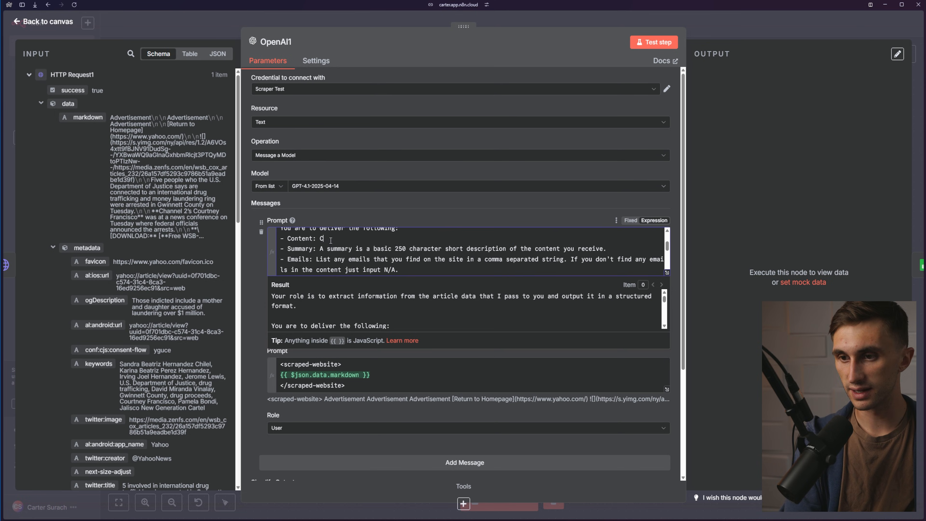
type("Content for a linkedin post with")
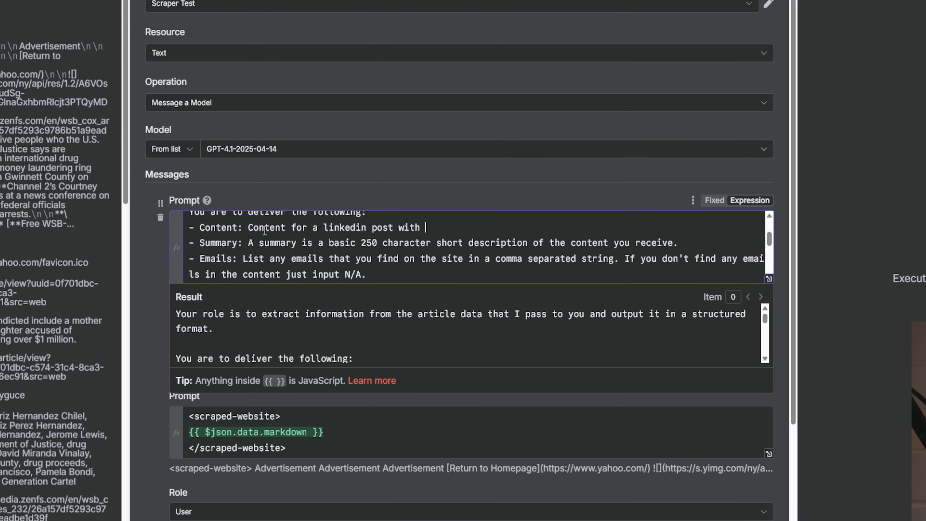
key("ctrl+v")
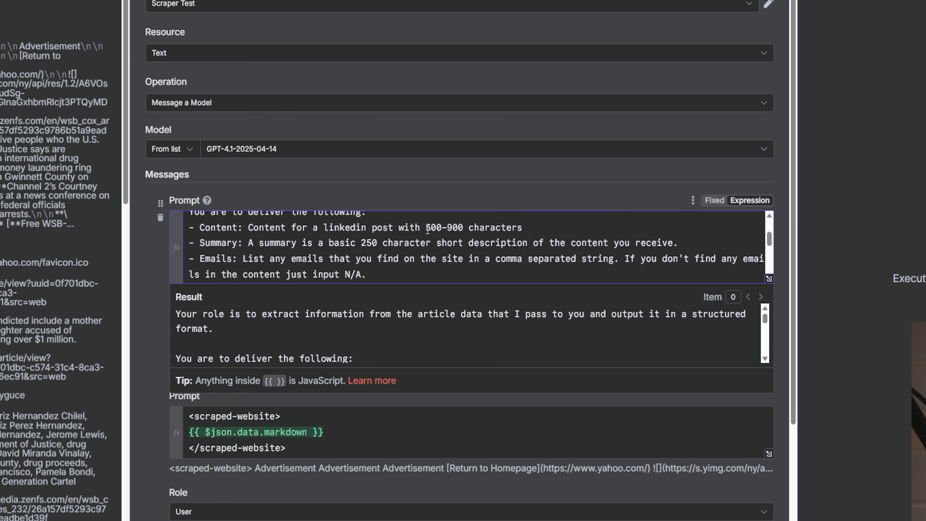
left_click_drag(427, 229, 501, 228)
left_click(516, 227)
- Delete the Summary and Emails bullets from the system prompt's deliverables list
left_click_drag(416, 278, 189, 242)
key("BackSpace")
key("BackSpace")
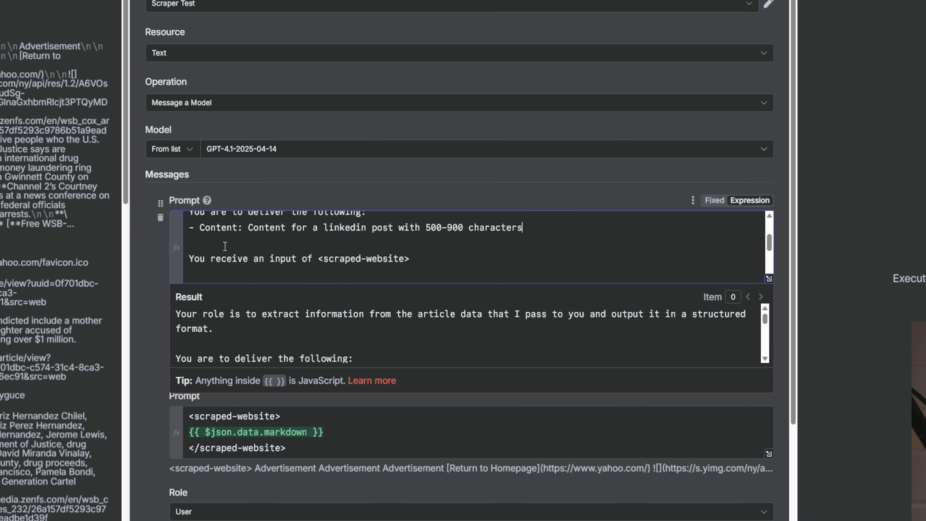
scroll(236, 231, "up", 1)
scroll(236, 230, "down", 1)
- Rename the scraped-website tags to scraped-article in the system prompt and in both tags of the user prompt
left_click_drag(194, 259, 401, 259)
left_click(374, 261)
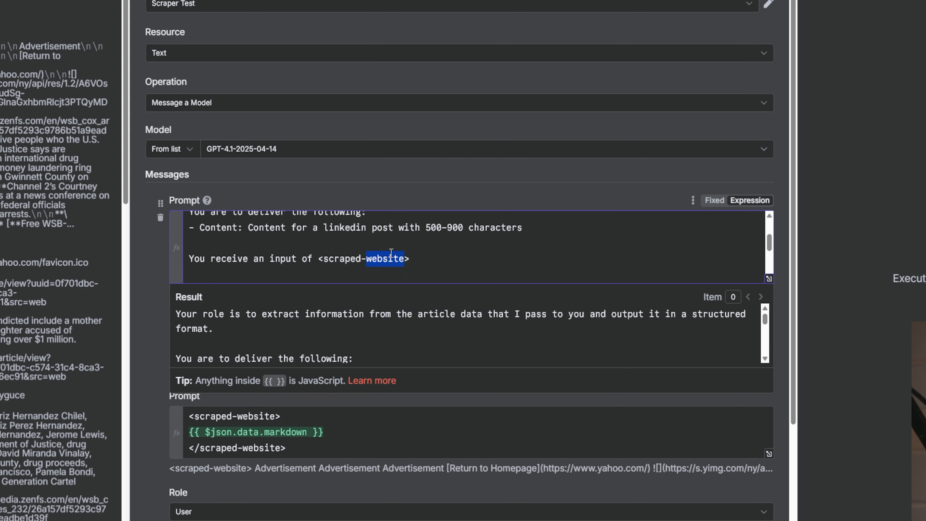
type("article")
left_click_drag(237, 416, 276, 419)
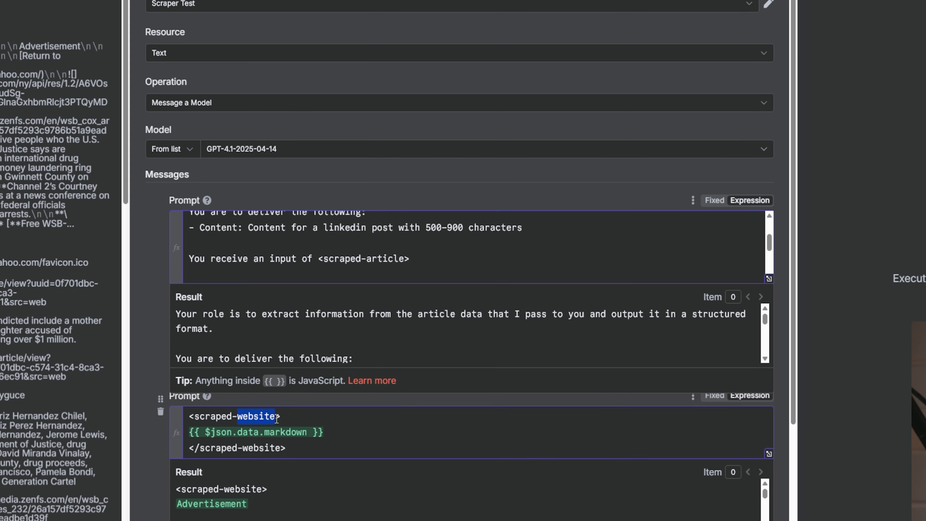
type("article")
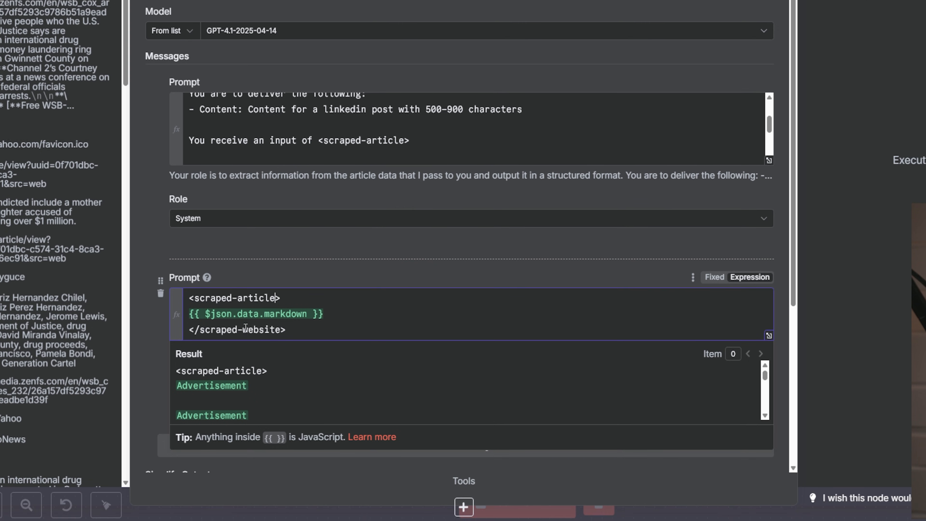
left_click_drag(243, 447, 277, 447)
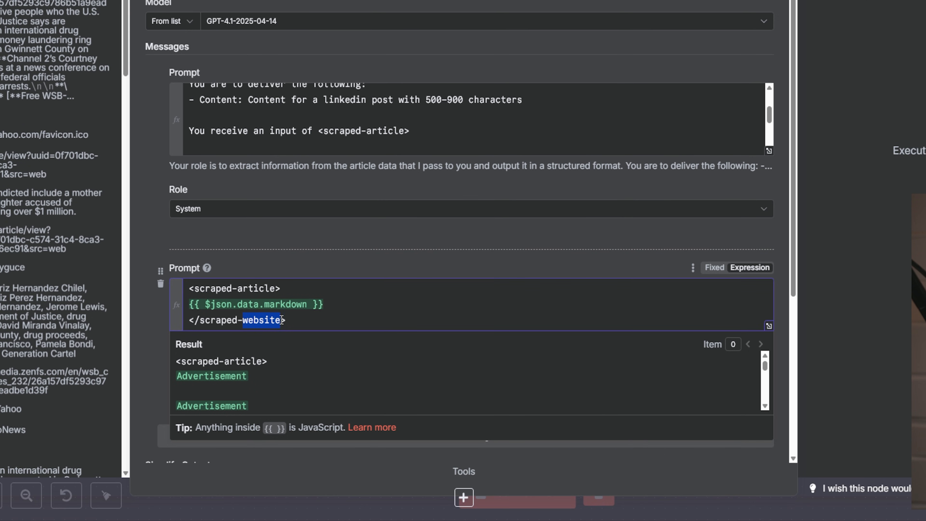
type("article")
- Rename the Title key to Content in the system prompt's JSON format and delete the Summary and Emails keys
left_click(203, 106)
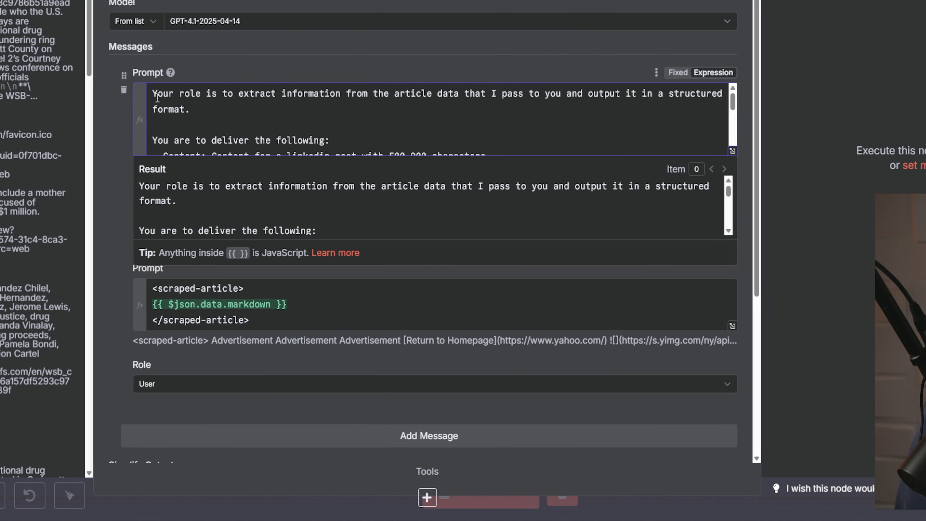
left_click_drag(190, 93, 358, 167)
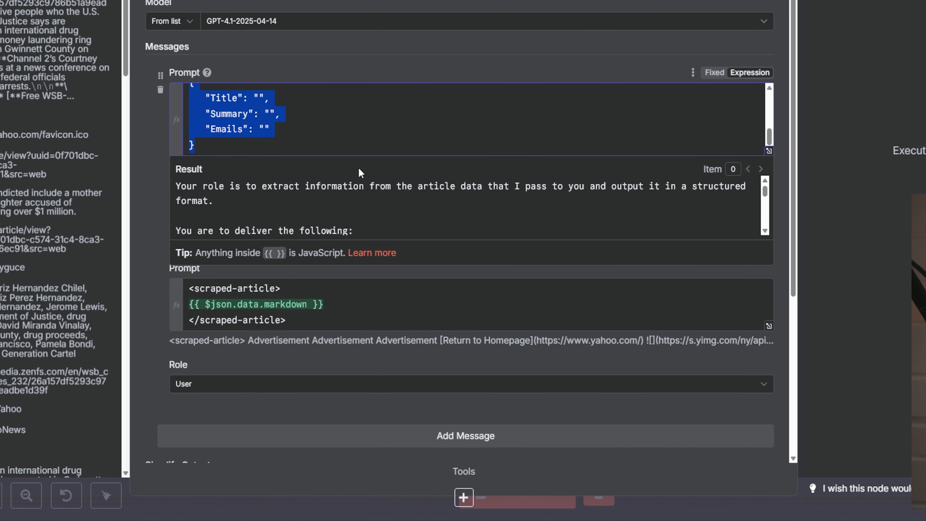
left_click(323, 150)
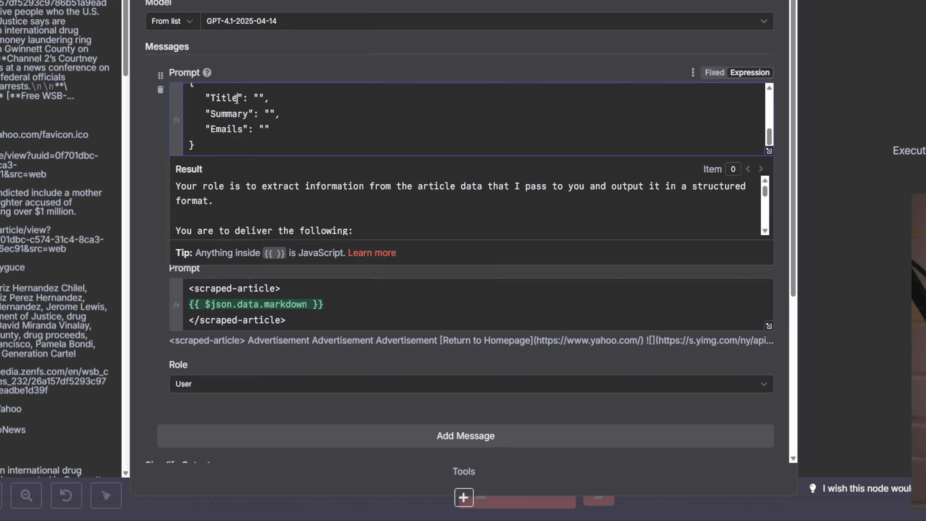
left_click_drag(237, 99, 212, 99)
scroll(265, 121, "up", 2)
scroll(266, 121, "down", 2)
type("Content")
left_click_drag(283, 127, 192, 108)
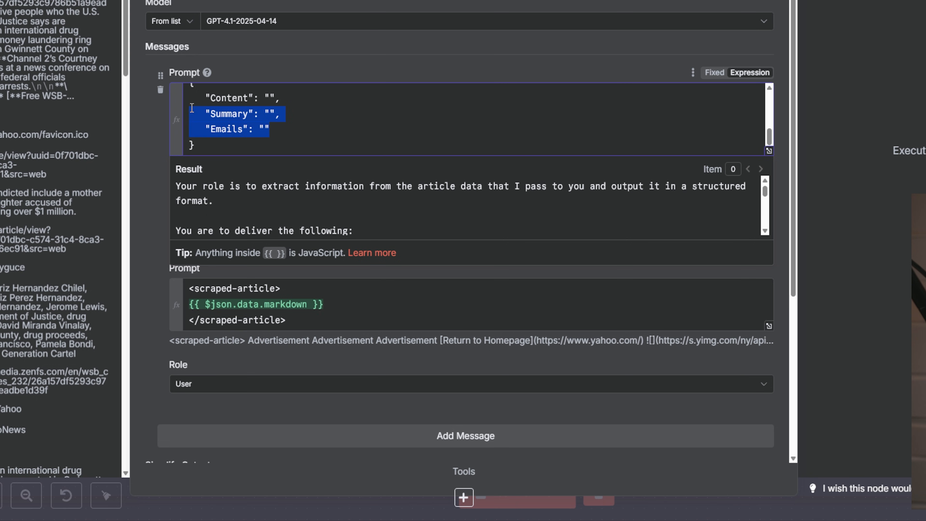
key("BackSpace")
key("BackSpace")
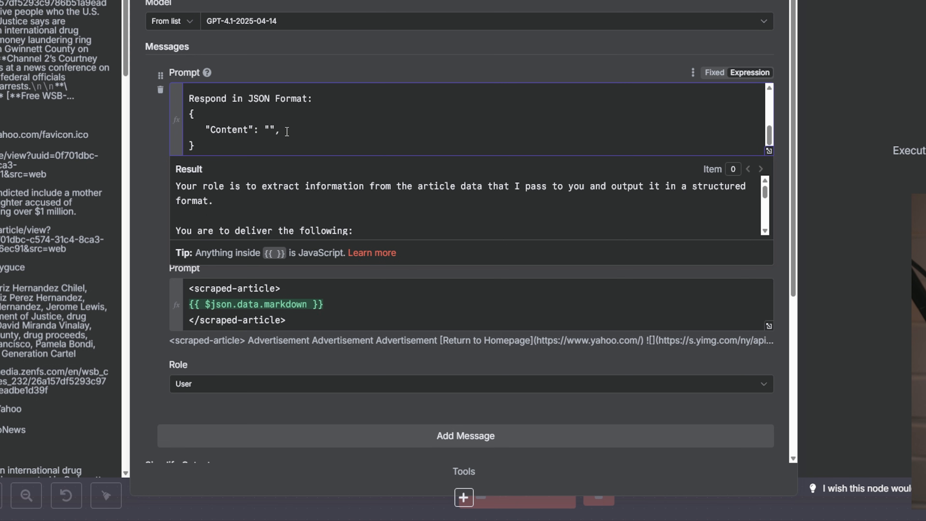
- Append "Your content output should be an engaging repurposed unique version of the article that's passed." to the system prompt's opening paragraph
scroll(286, 129, "up", 2)
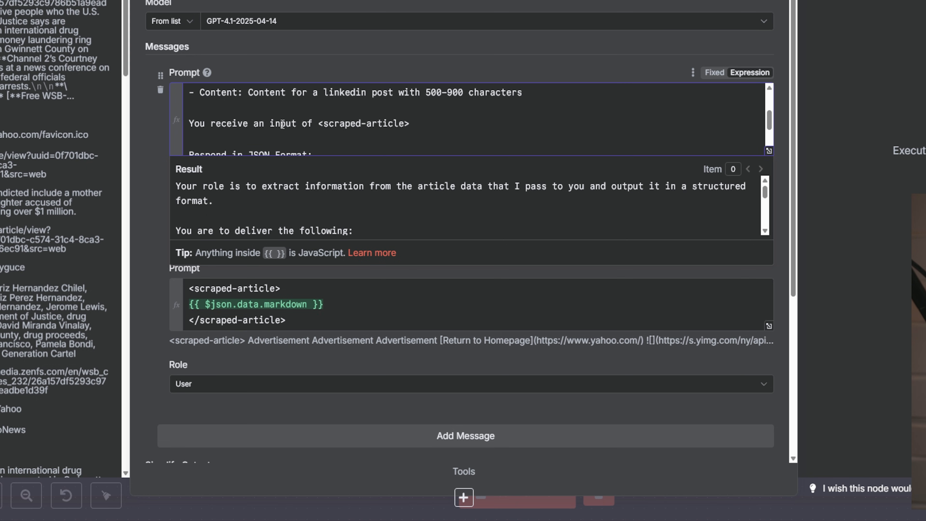
scroll(283, 122, "up", 2)
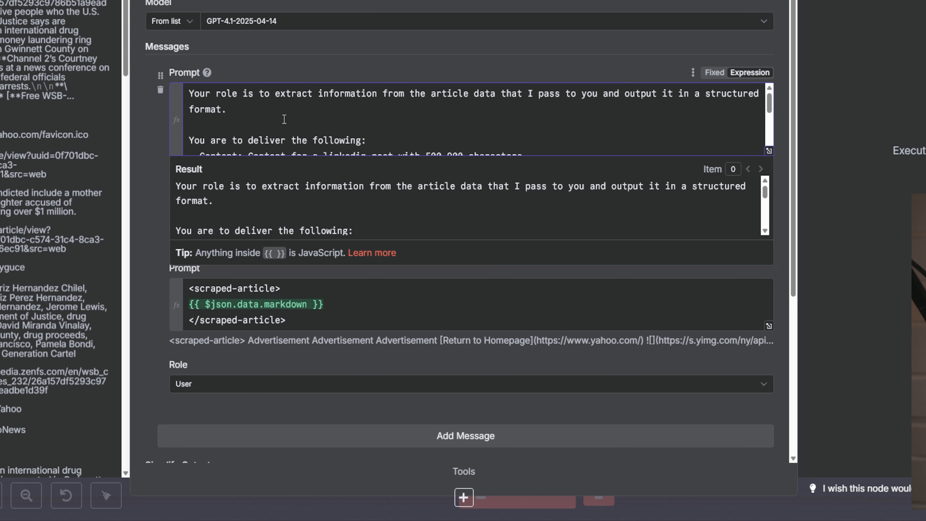
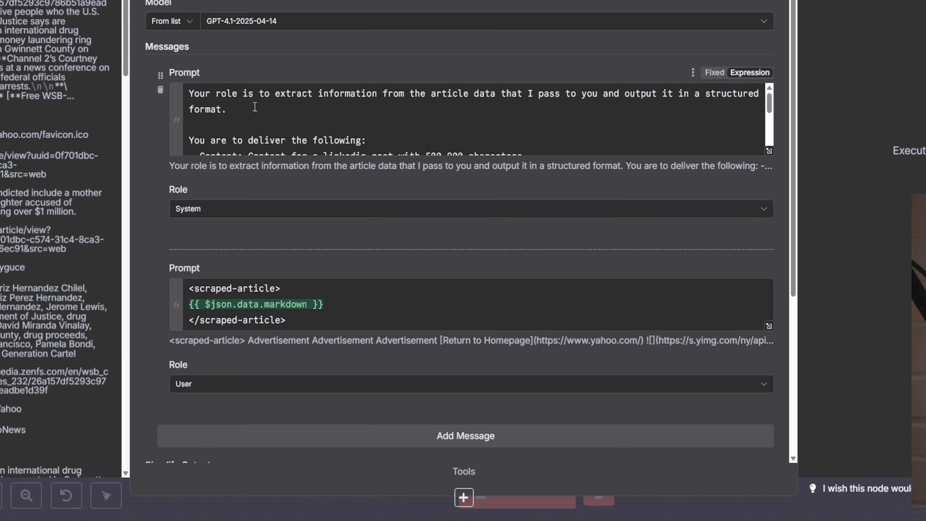
left_click(255, 107)
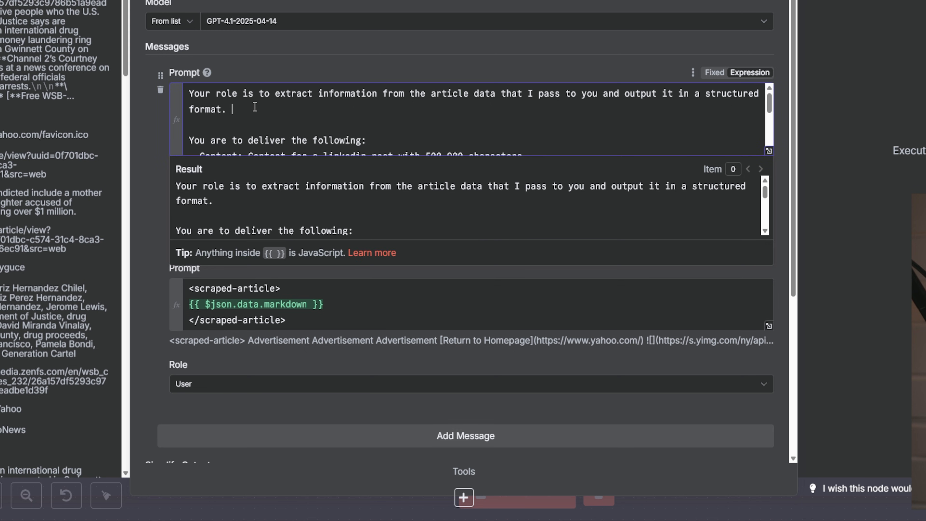
type("Your content output should be an e")
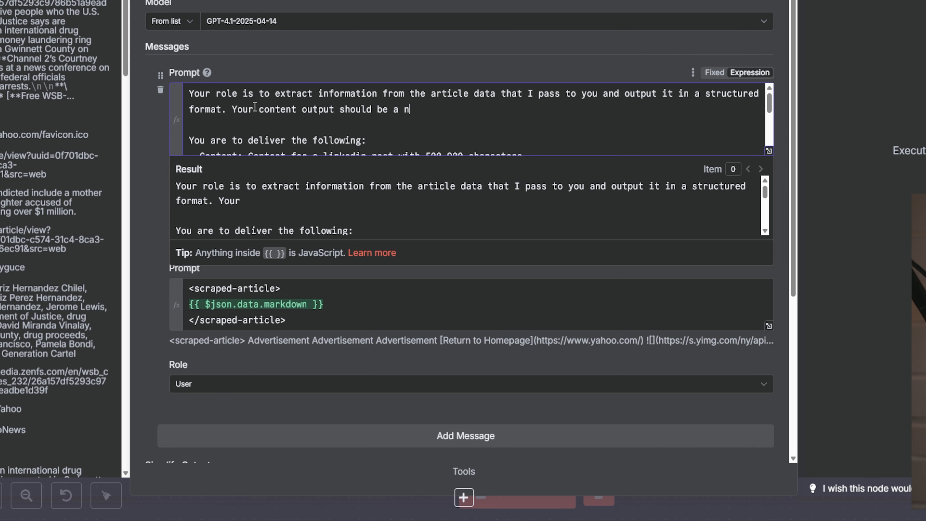
type("ngag")
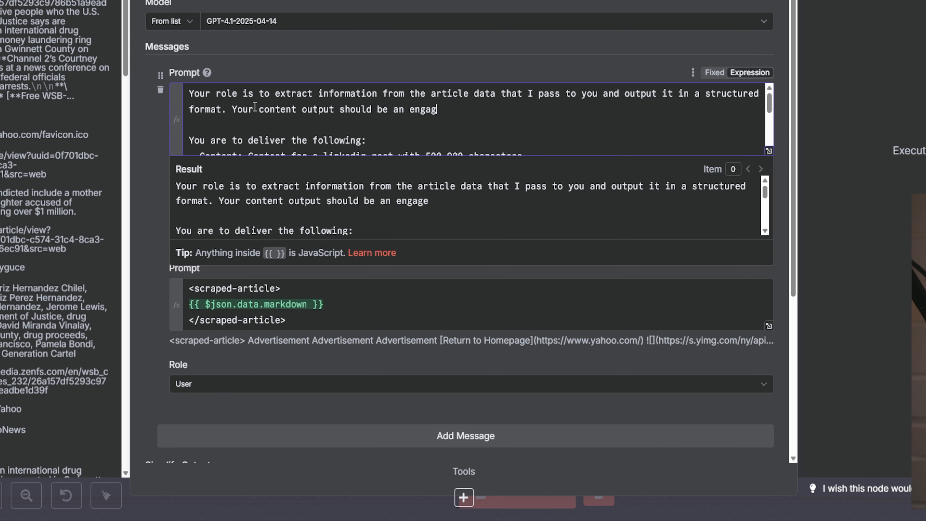
type("ing repurposed ")
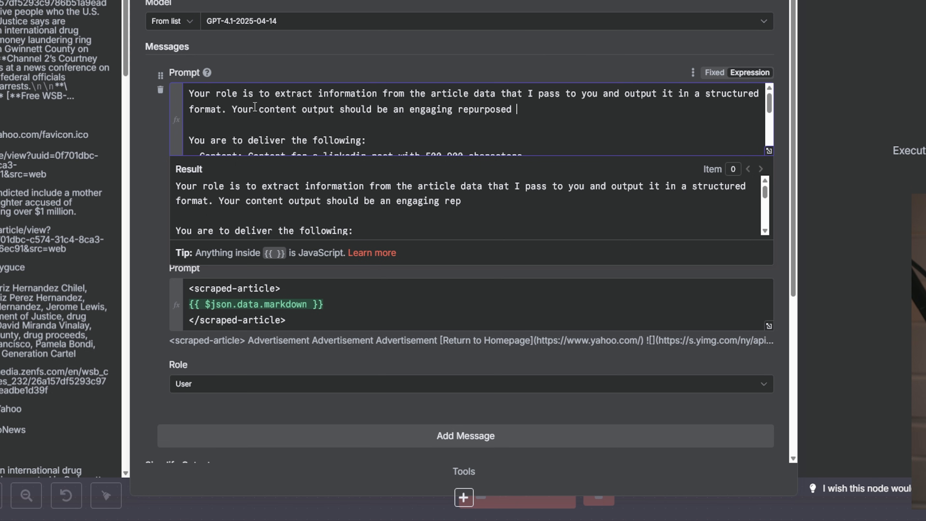
type("unique versi")
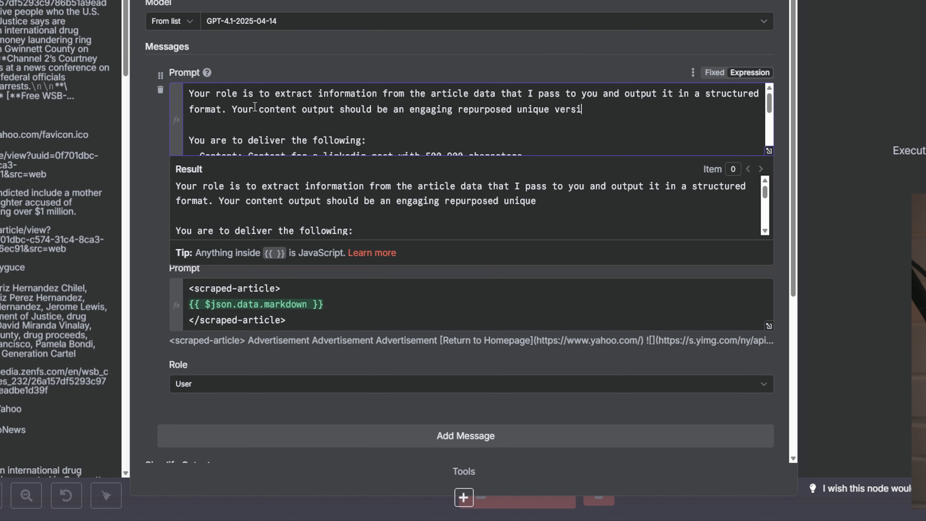
type("on of the articl")
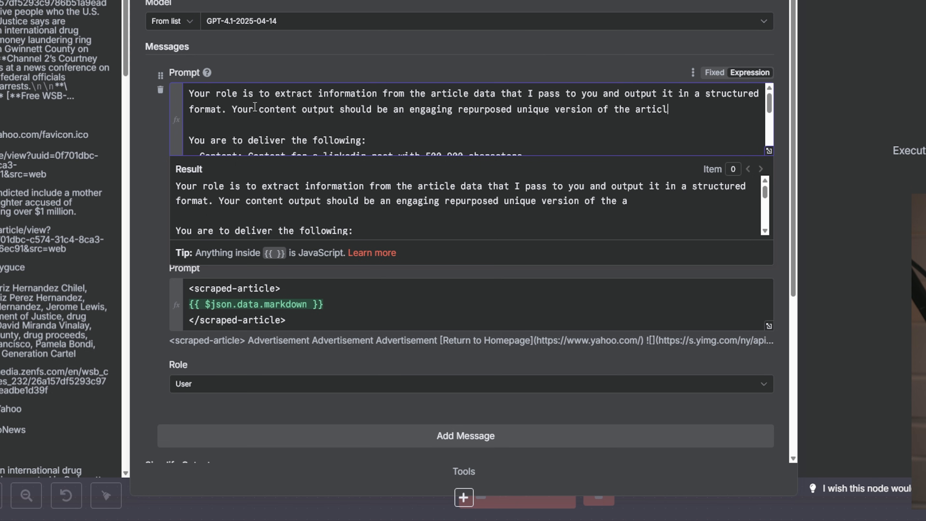
type("e that's passe")
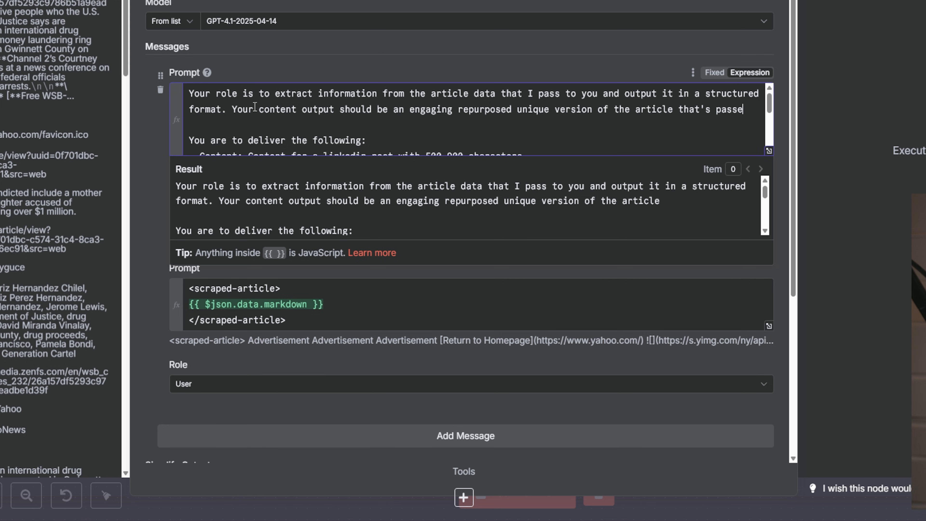
type("d. Don't")
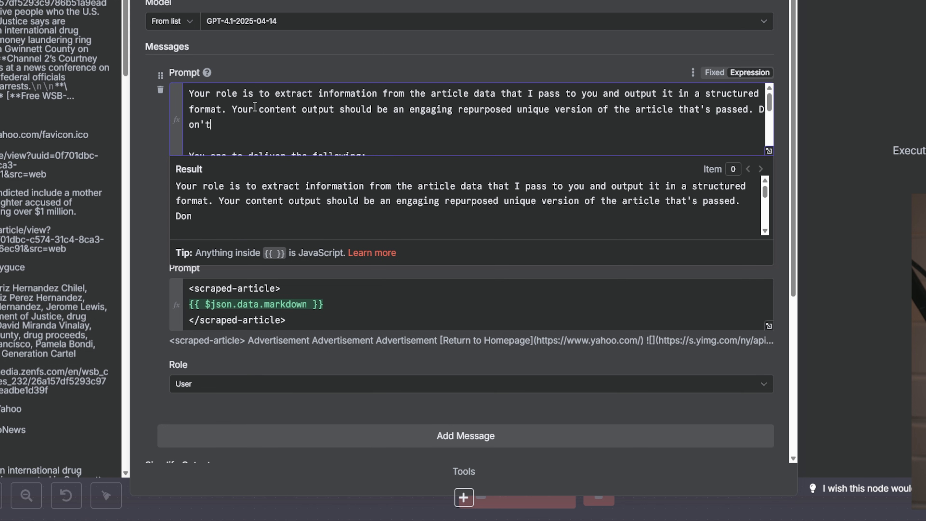
- Complete the opening paragraph with "Don't copy it word for word, but also don't add any info that's not factual."
type(" copy it word for word, but a")
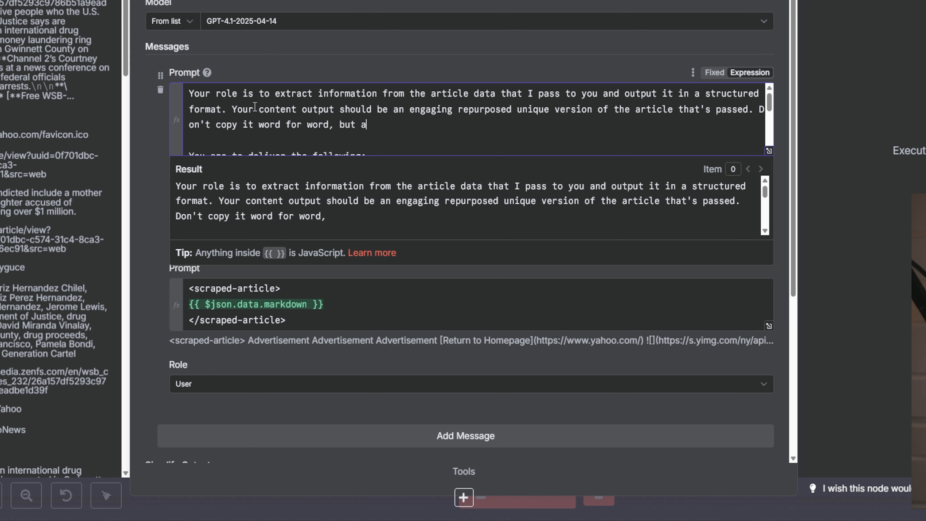
type("lso don't add any info that")
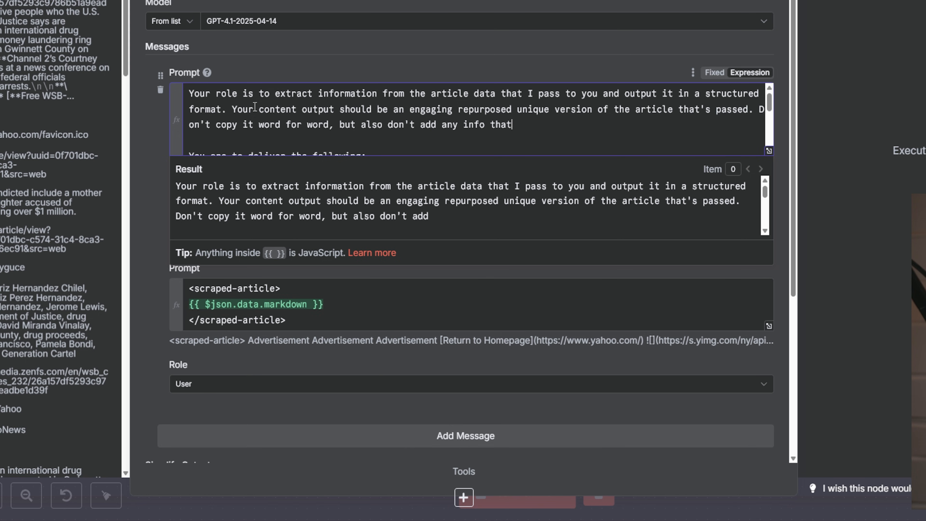
type("'s not factual.")
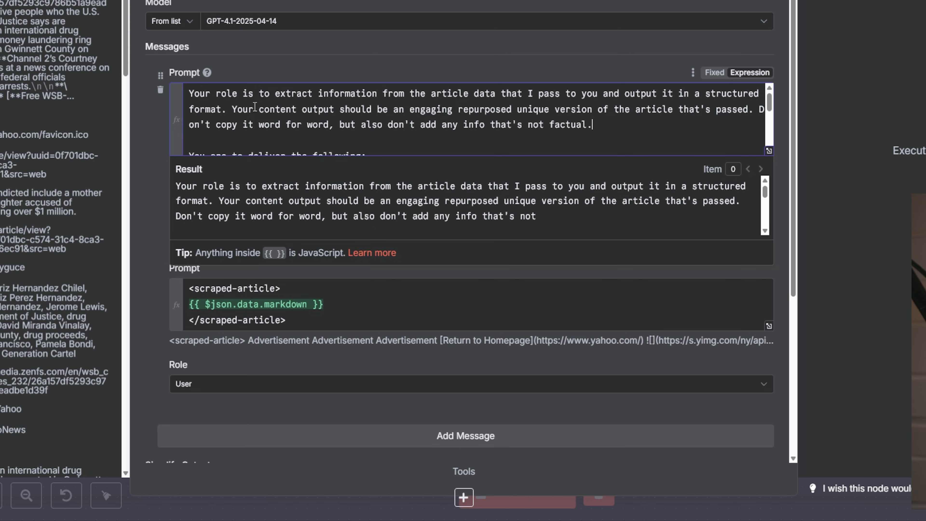
scroll(443, 122, "down", 5)
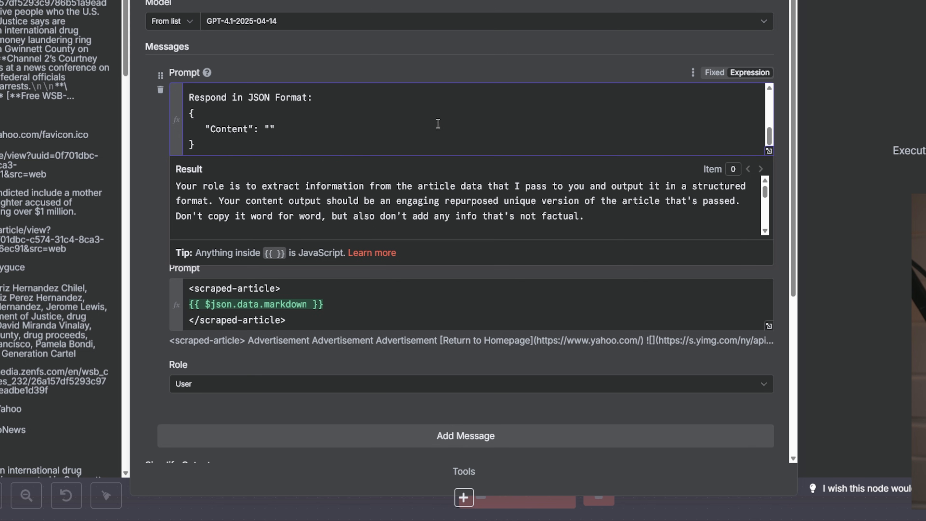
scroll(438, 123, "down", 3)
scroll(382, 109, "up", 5)
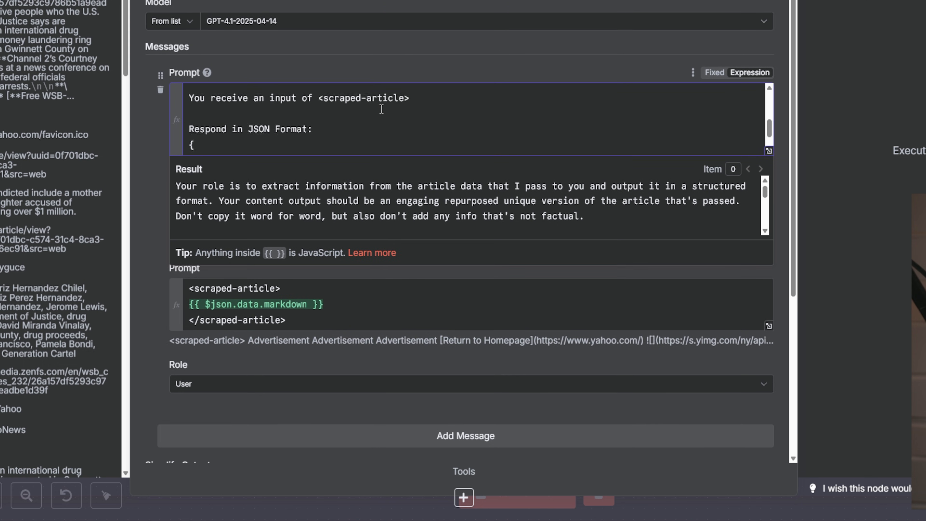
scroll(381, 108, "up", 5)
triple_click(204, 97)
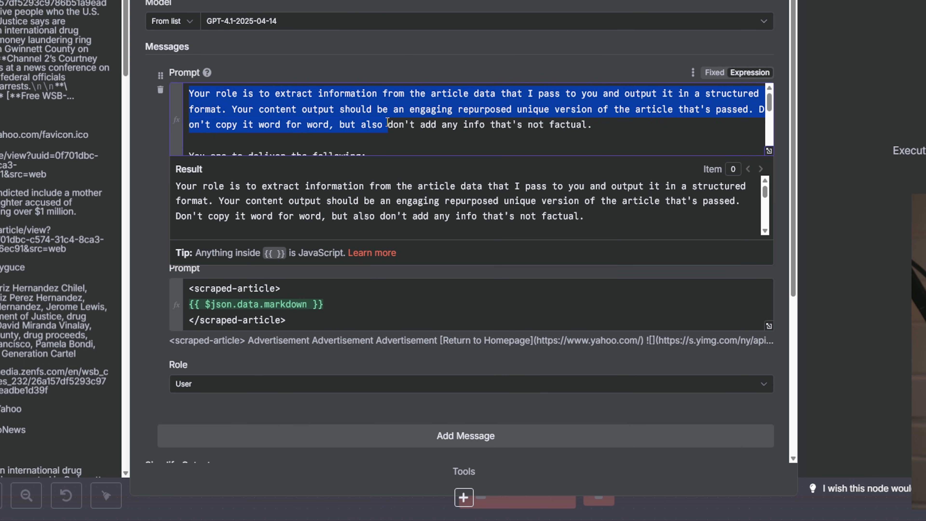
scroll(337, 127, "down", 10)
left_click(313, 141)
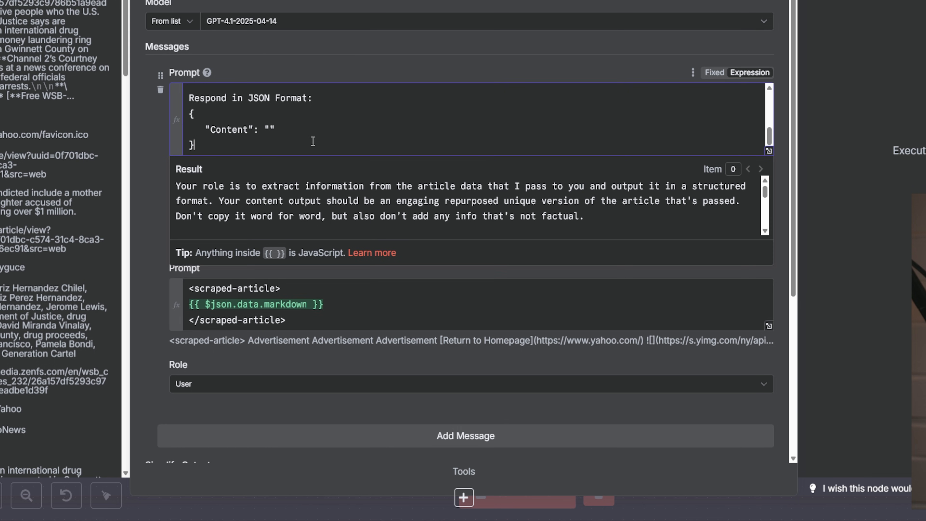
key("Return")
key("Return")
type("Exampoe")
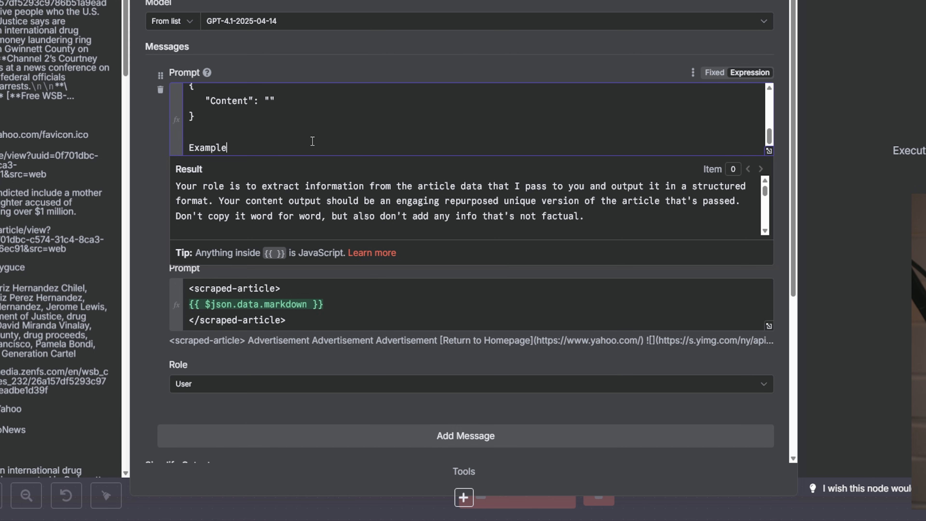
key("BackSpace")
key("BackSpace")
key("BackSpace")
key("BackSpace")
key("BackSpace")
key("BackSpace")
key("BackSpace")
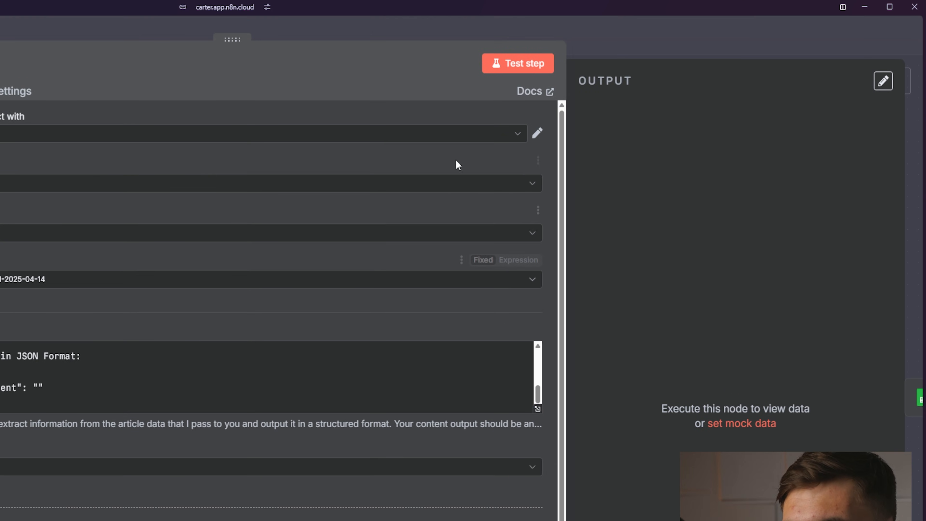
- Test the OpenAI1 step and read through the generated Content text in its output
left_click(519, 64)
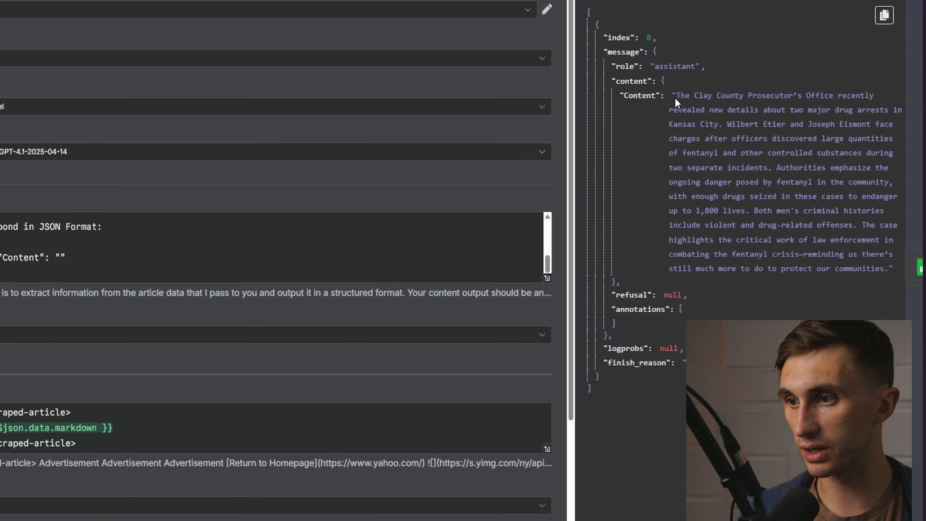
left_click_drag(675, 97, 888, 269)
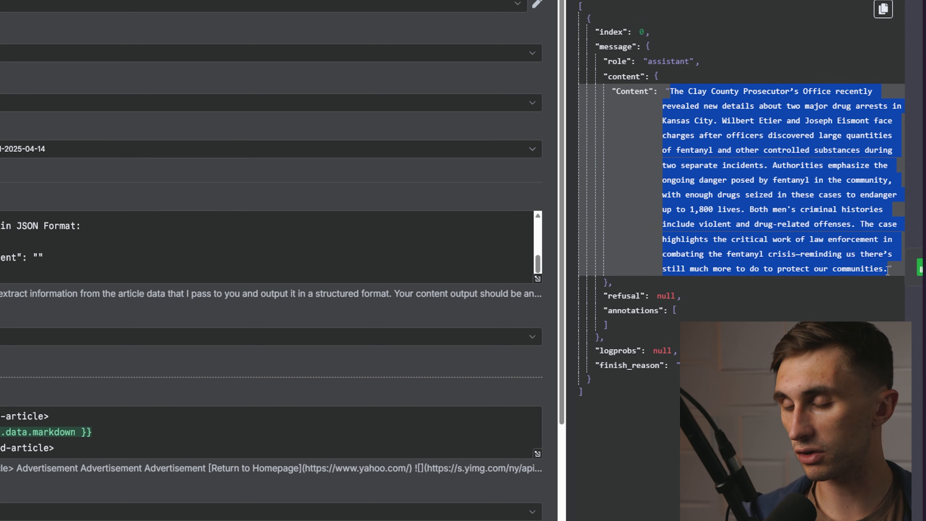
left_click(867, 261)
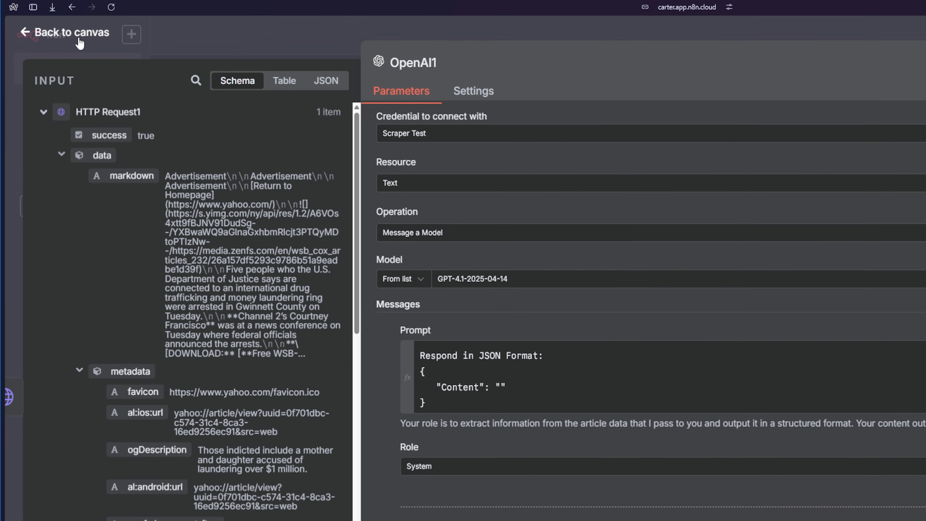
- Return to the workflow canvas, switch to Google Sheets and create a blank spreadsheet
left_click(48, 22)
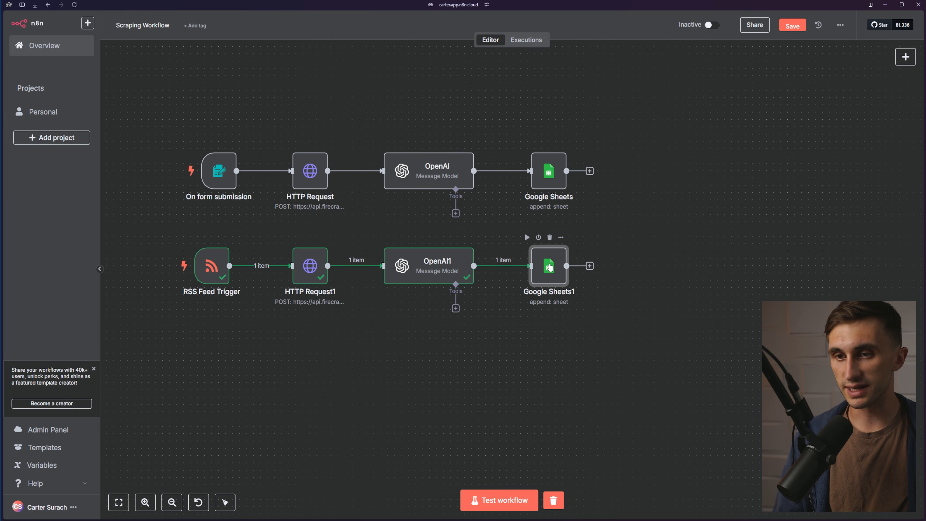
mouse_move(2, 142)
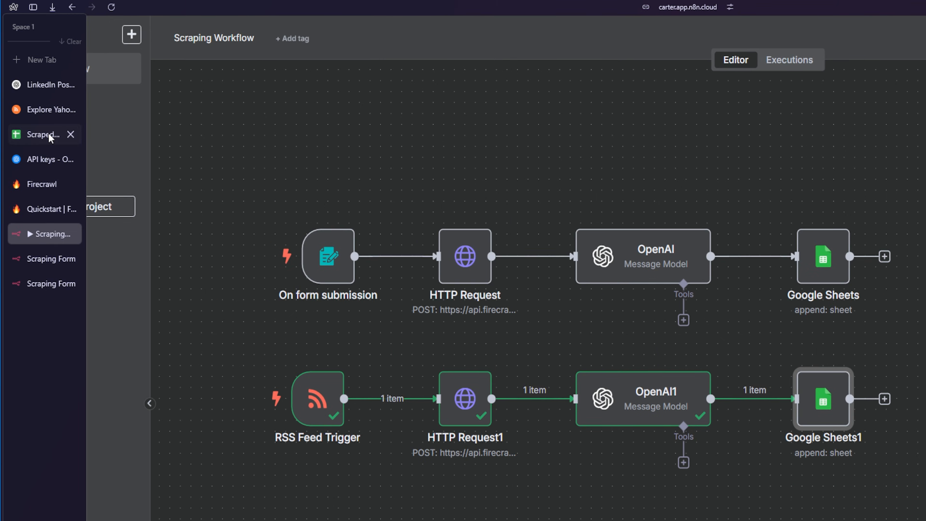
left_click(49, 133)
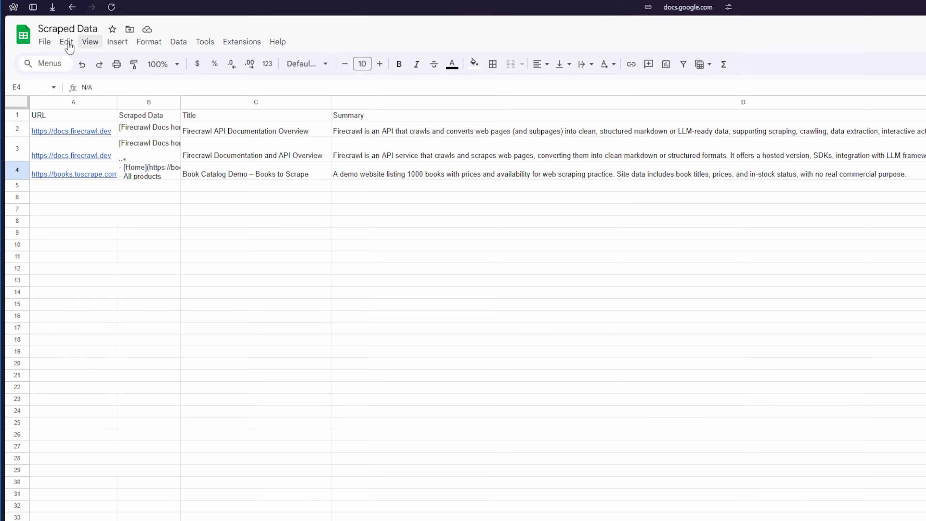
left_click(22, 35)
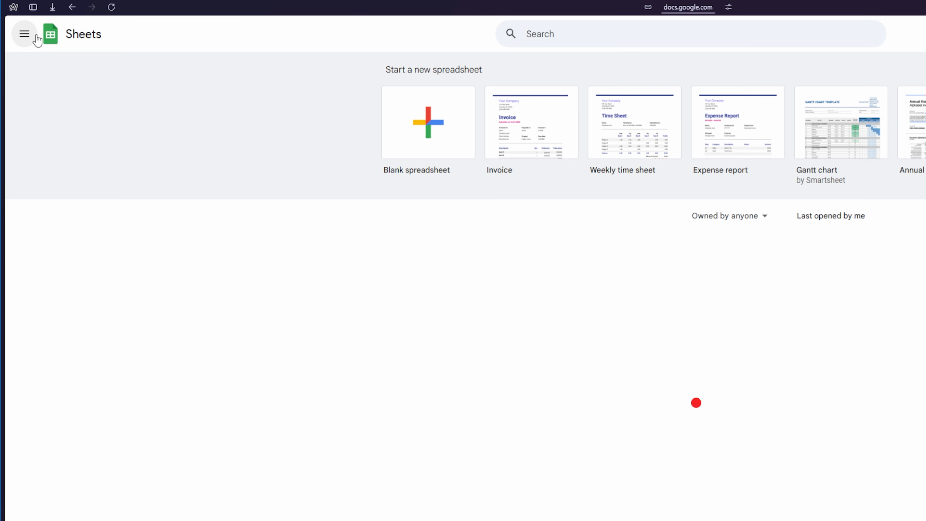
left_click(456, 138)
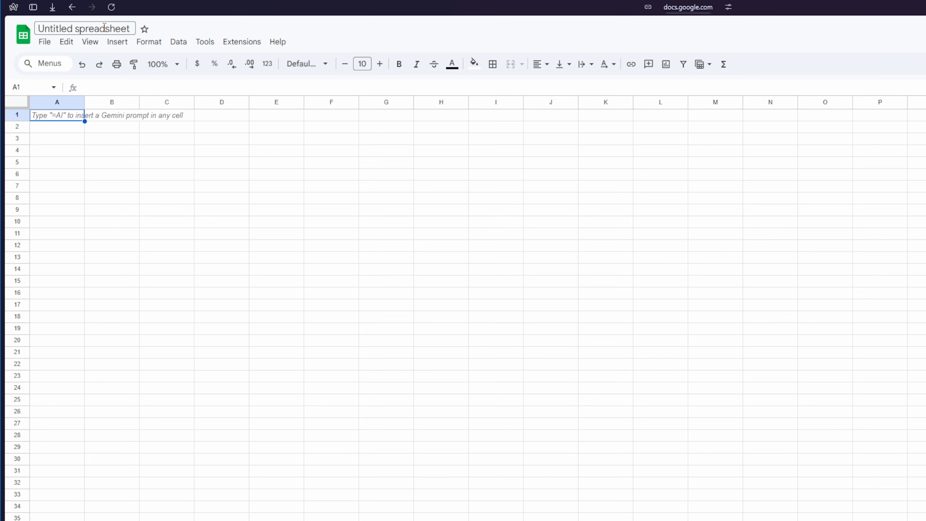
- Name the new spreadsheet "LinkedIn Posts"
type("Lin")
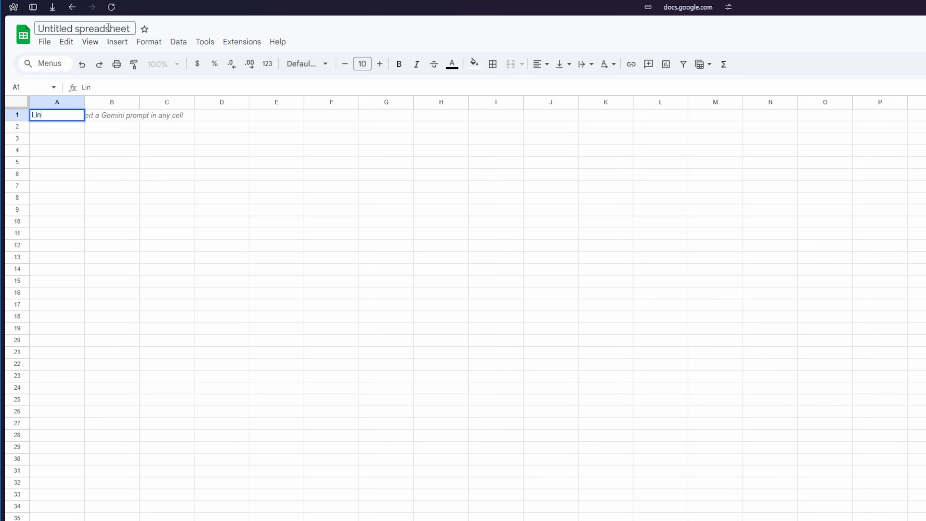
left_click(108, 27)
type("Li")
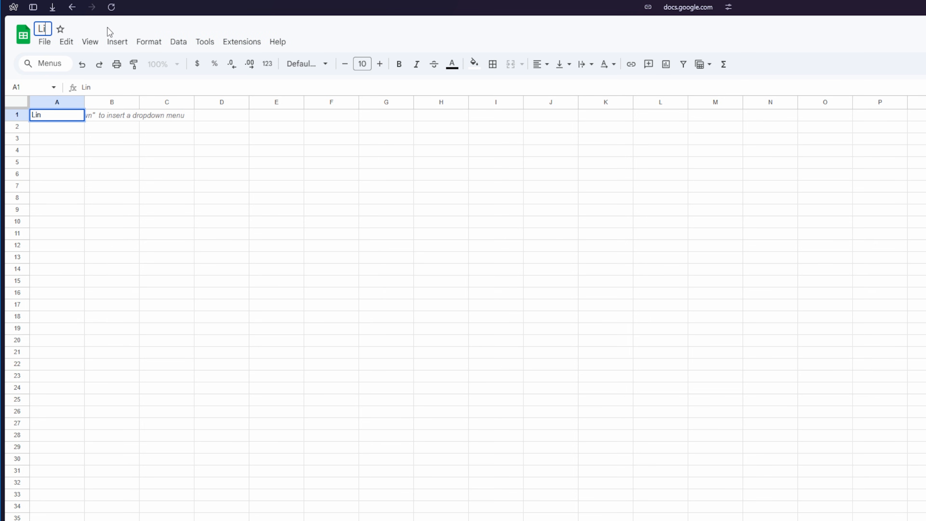
type("nkedIn Posts")
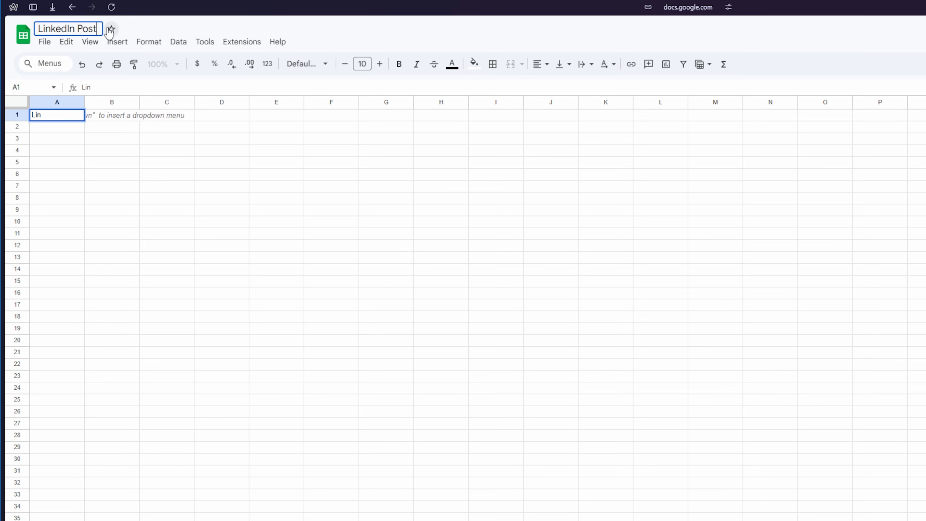
key("Return")
- Replace the stray text in cell A1 with the column header "Content"
key("BackSpace")
key("BackSpace")
key("BackSpace")
type("Content")
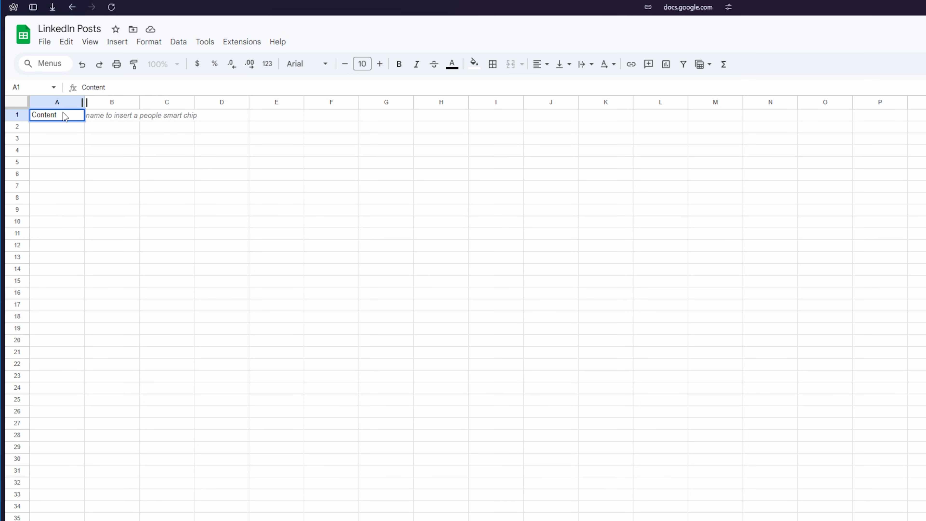
key("Tab")
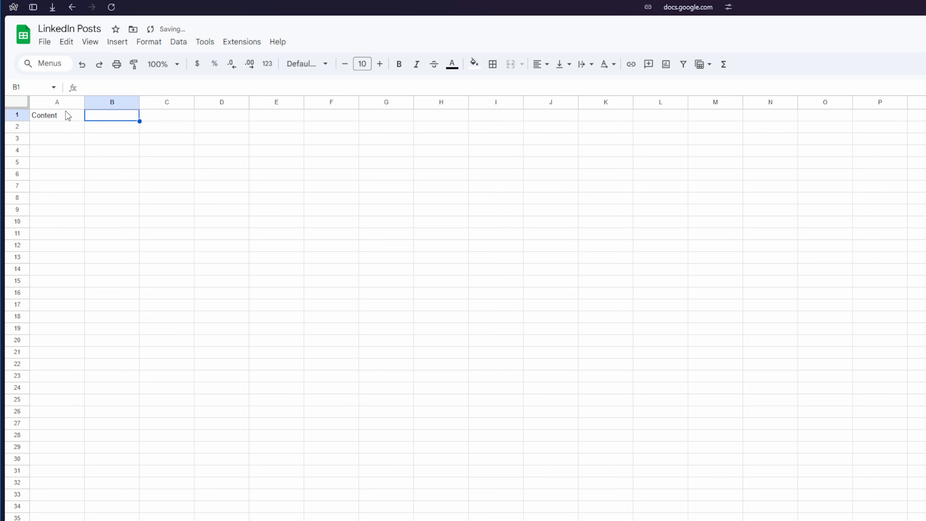
left_click(73, 138)
left_click(77, 128)
- Switch to the n8n scraping workflow and point the Google Sheets1 node to the LinkedIn Posts document, Sheet1
mouse_move(1, 88)
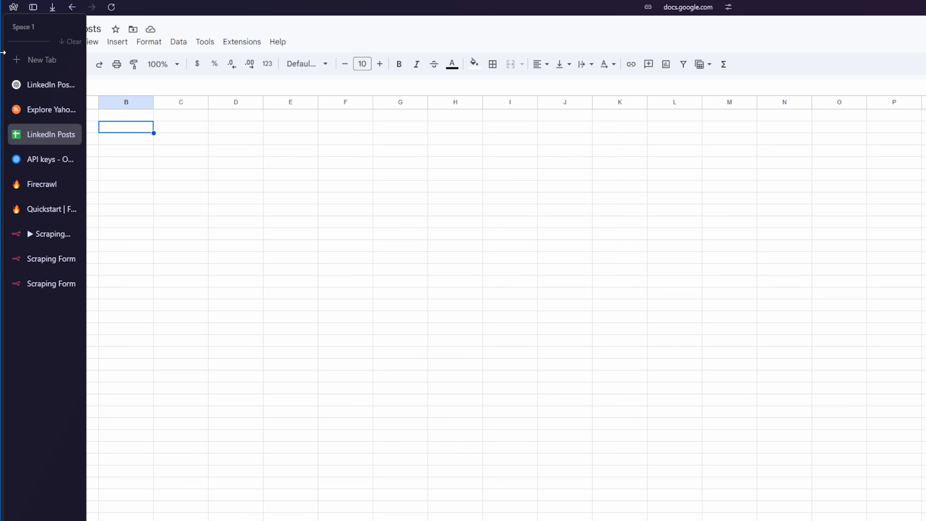
left_click(47, 235)
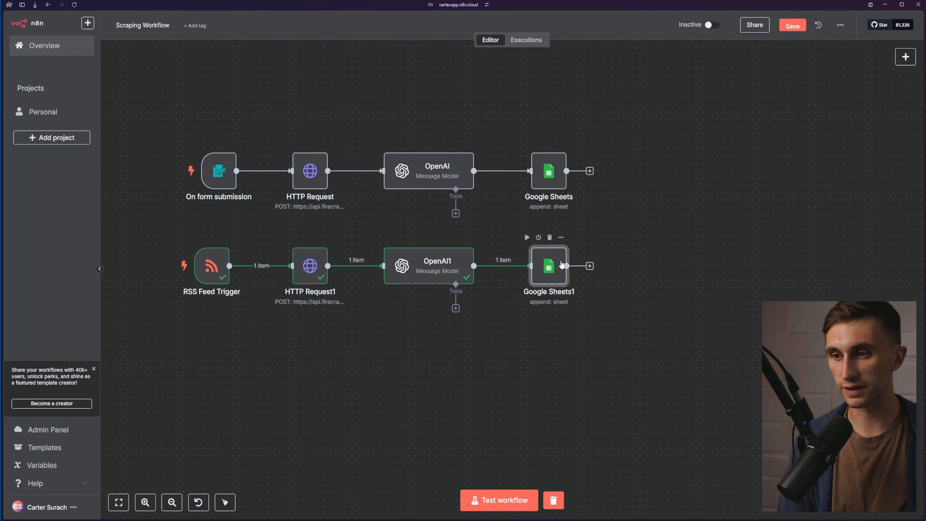
double_click(560, 260)
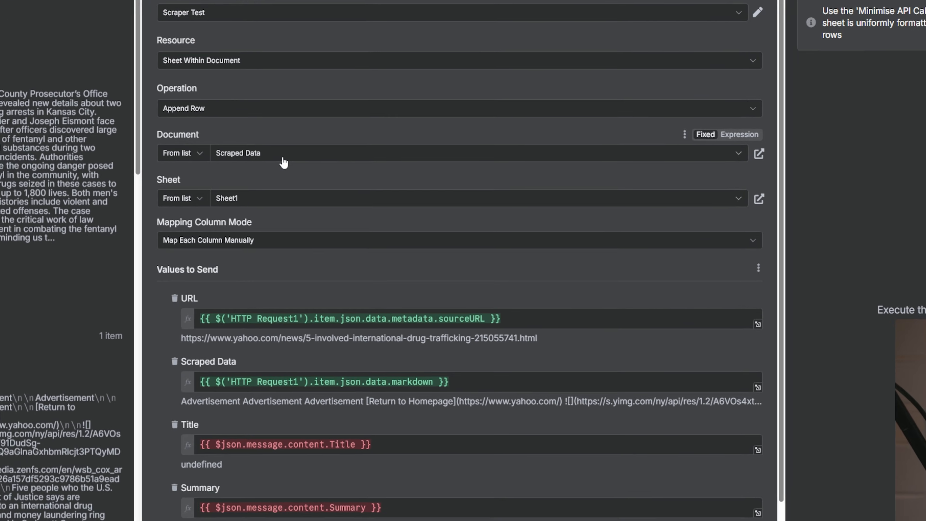
left_click(339, 188)
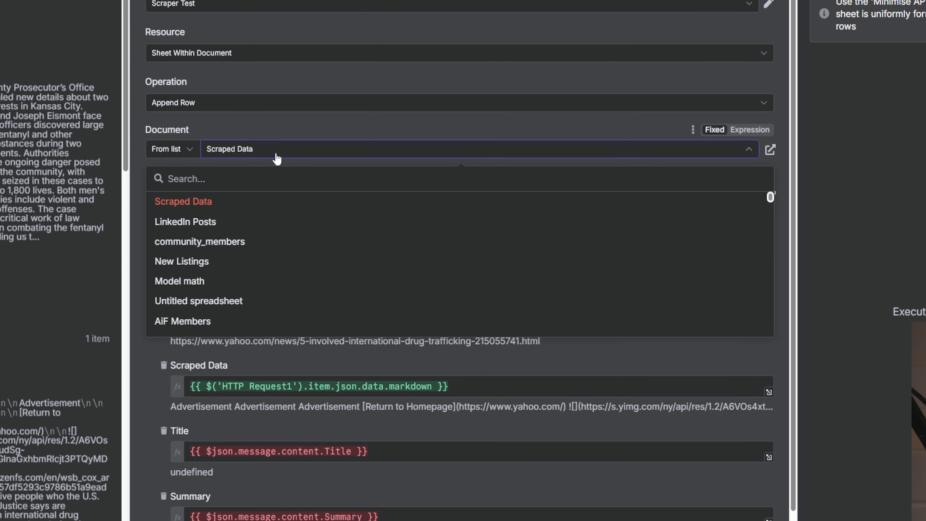
left_click(198, 223)
left_click(233, 197)
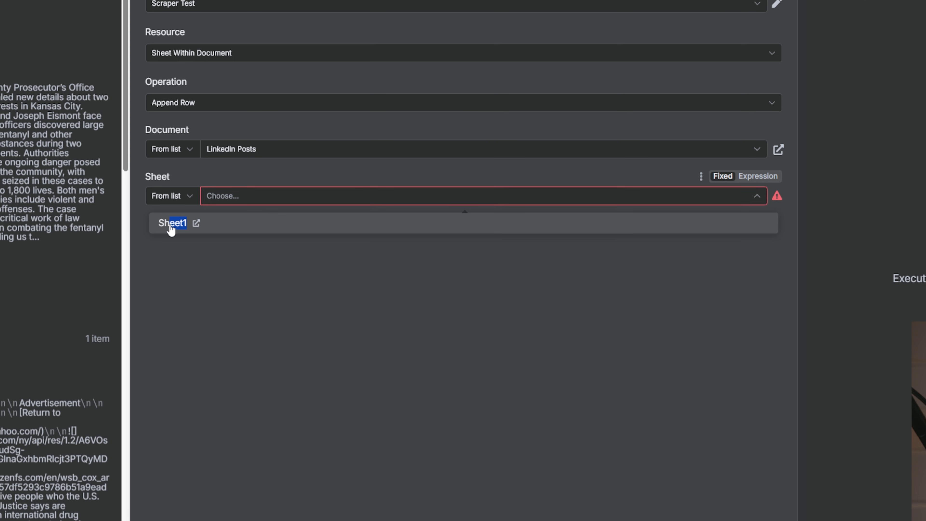
left_click(170, 224)
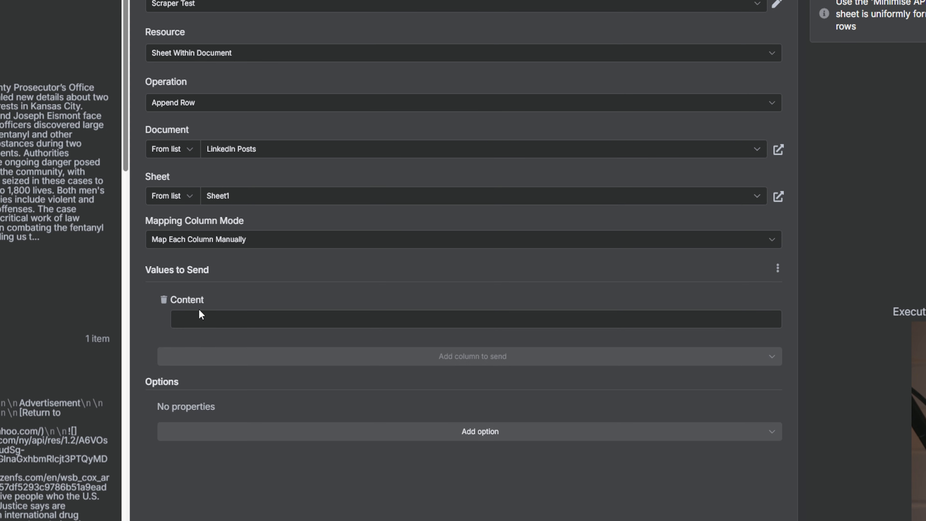
- Map the Content column to OpenAI1's message.content.Content output and return to the canvas
left_click(196, 318)
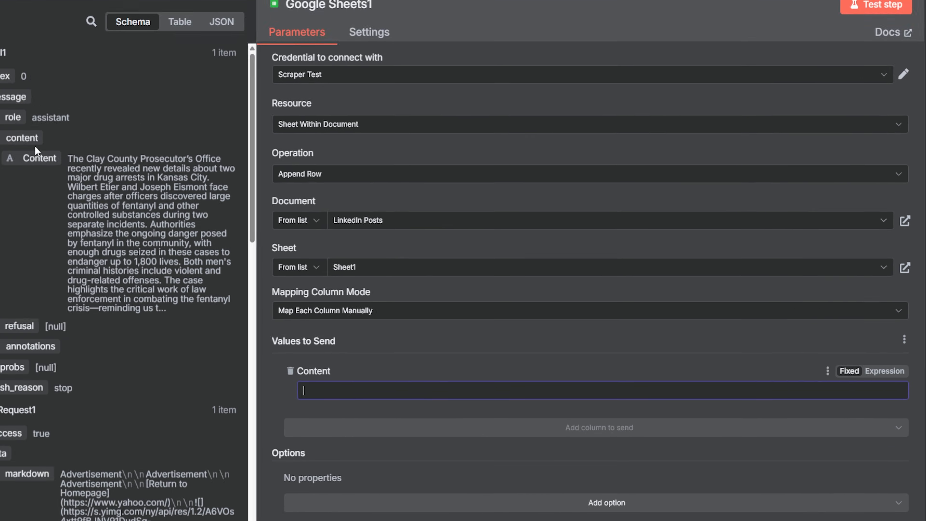
left_click_drag(38, 156, 233, 333)
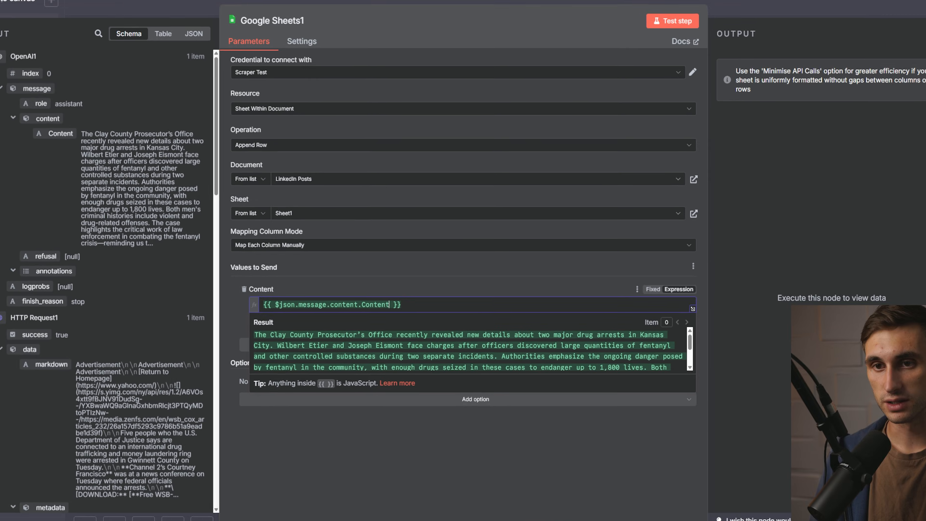
left_click(43, 20)
- Move the four-node RSS flow further down the canvas, away from the form flow
left_click_drag(186, 234, 667, 340)
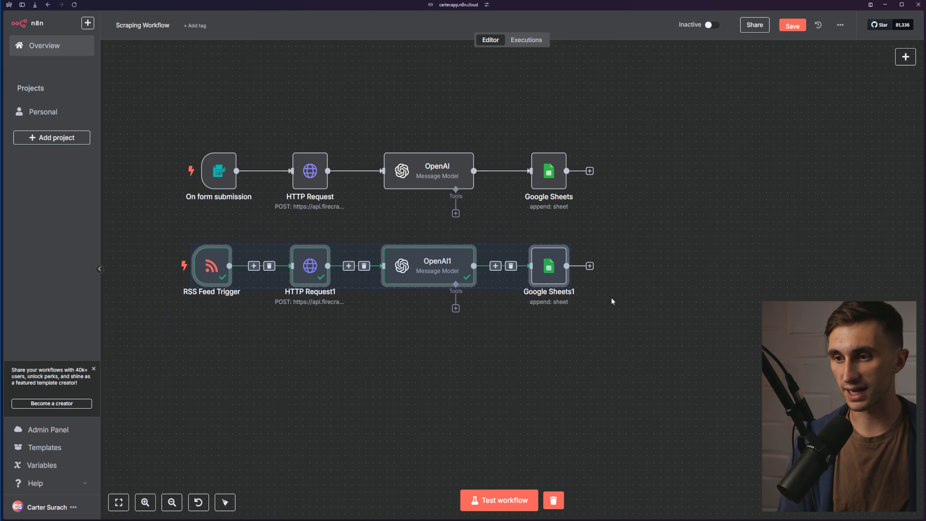
left_click_drag(541, 259, 541, 300)
left_click(593, 258)
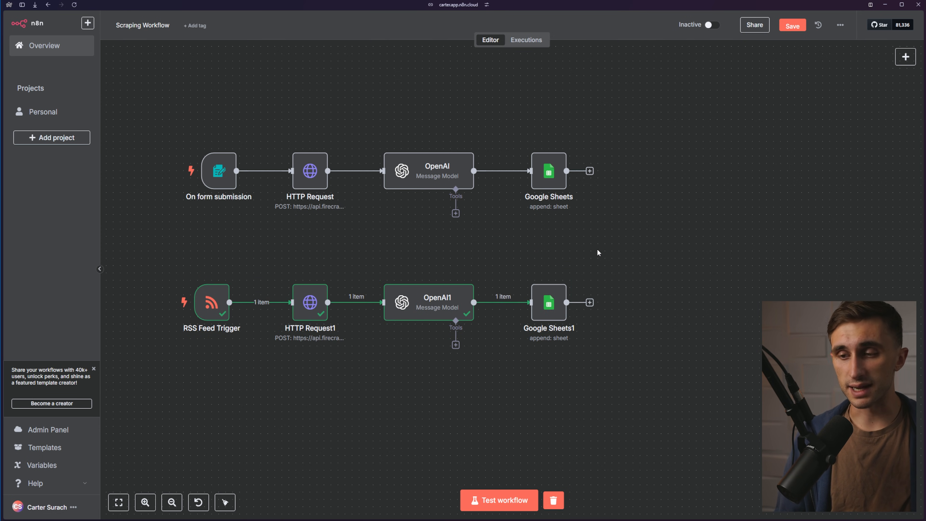
- Copy the four RSS flow nodes, save Scraping Workflow and create a new workflow
left_click_drag(602, 241, 166, 365)
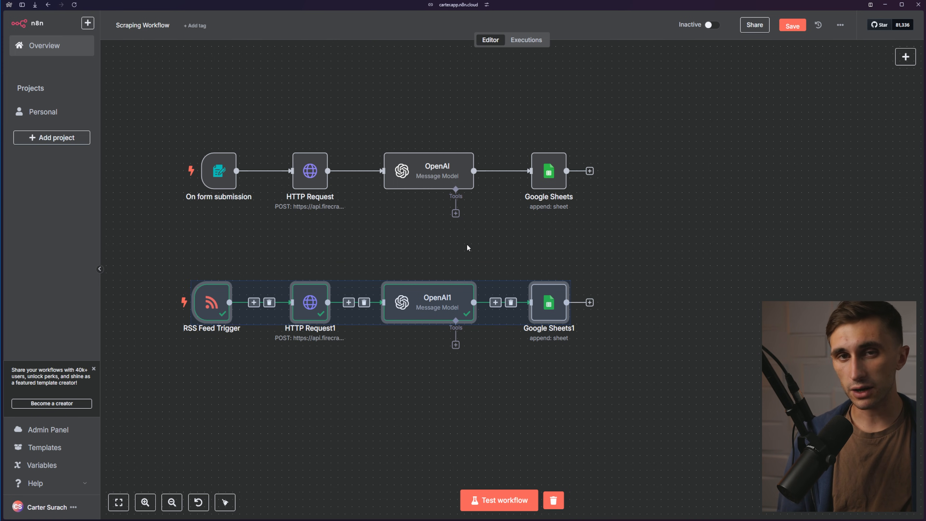
left_click(792, 25)
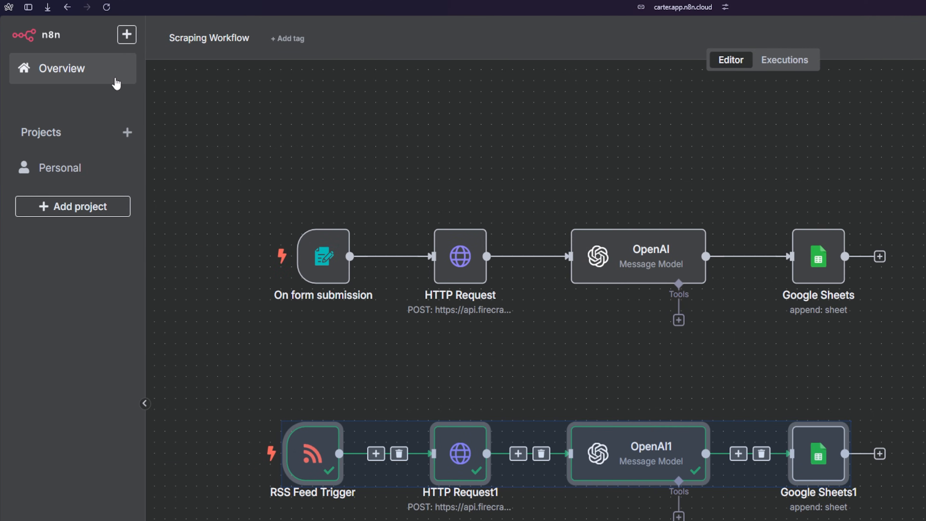
left_click(116, 83)
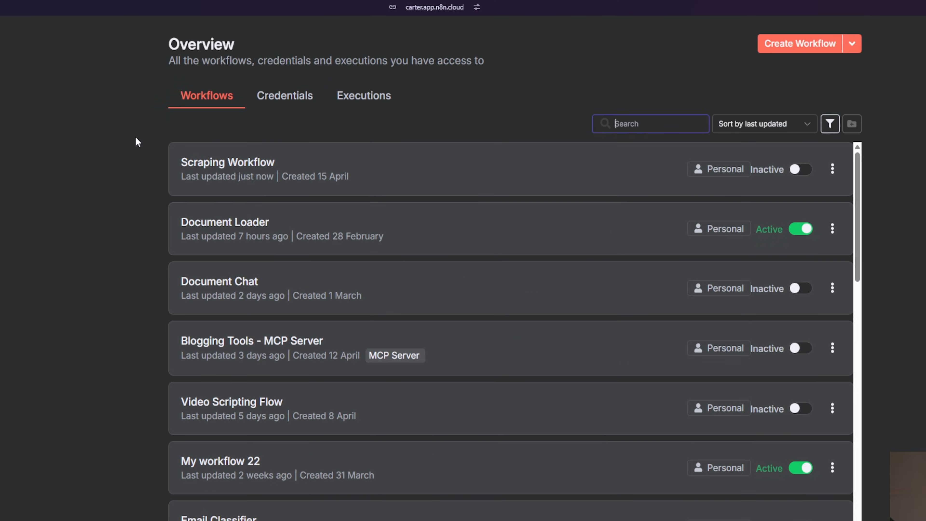
left_click(581, 45)
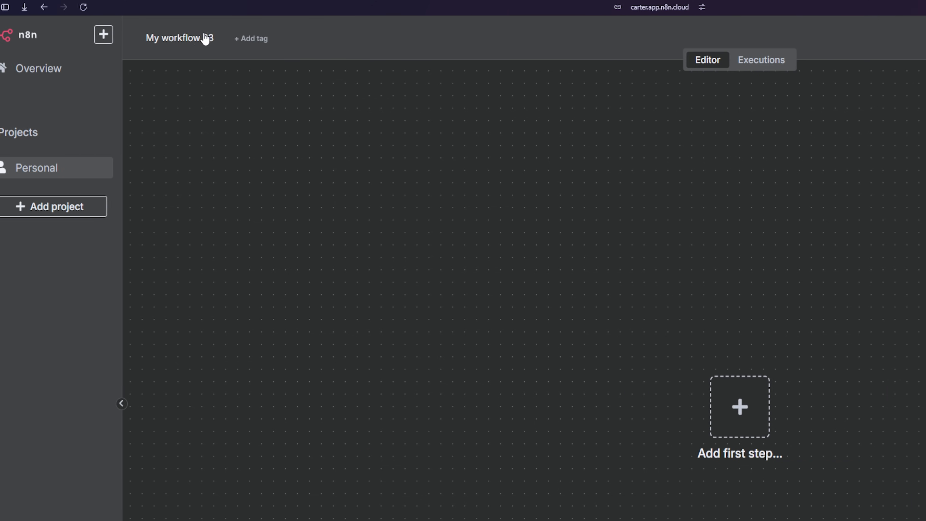
- Rename the new workflow "LinkedIn Post Generator"
left_click(216, 38)
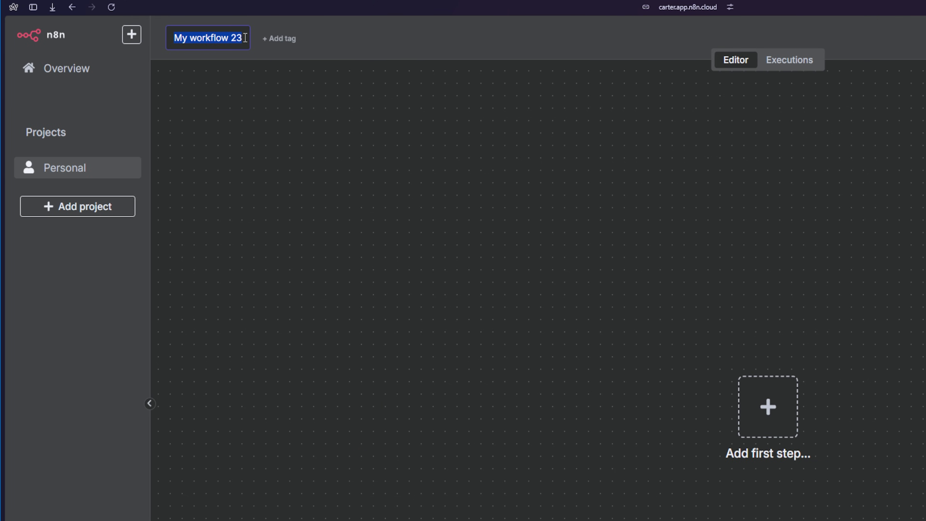
type("Linked")
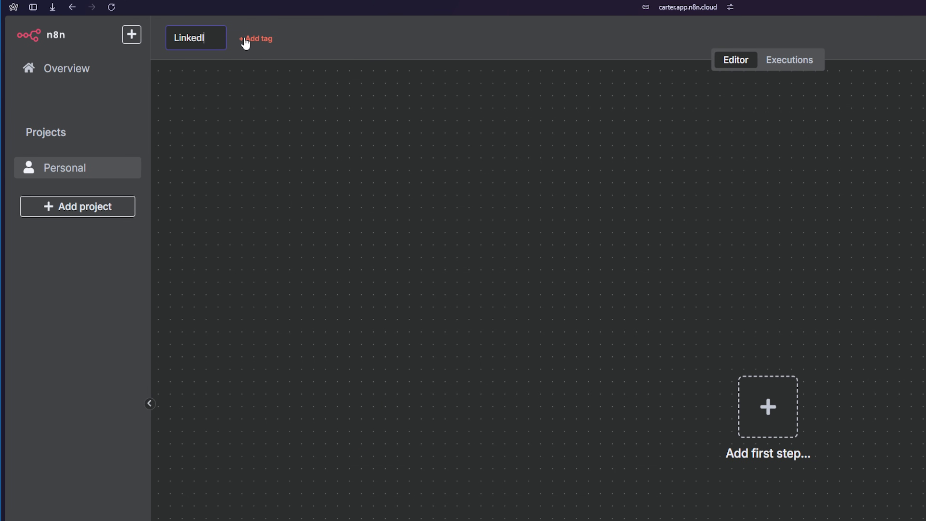
type("In Post Generator")
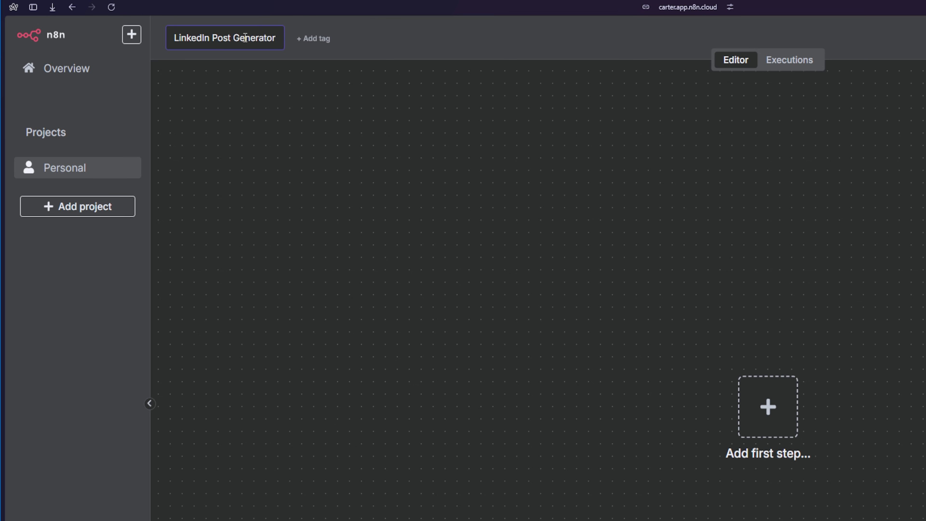
left_click(626, 194)
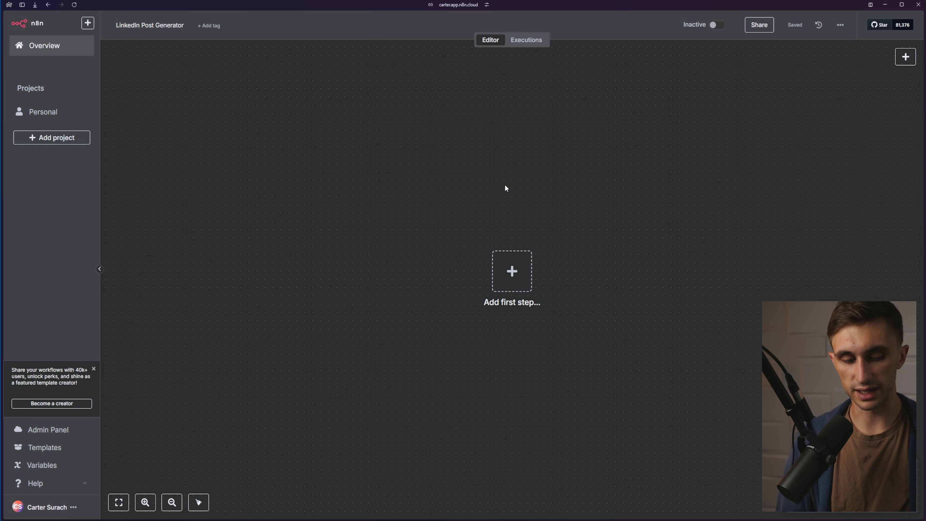
- Paste the copied RSS flow into the empty workflow and reposition its nodes on the canvas
key("ctrl+v")
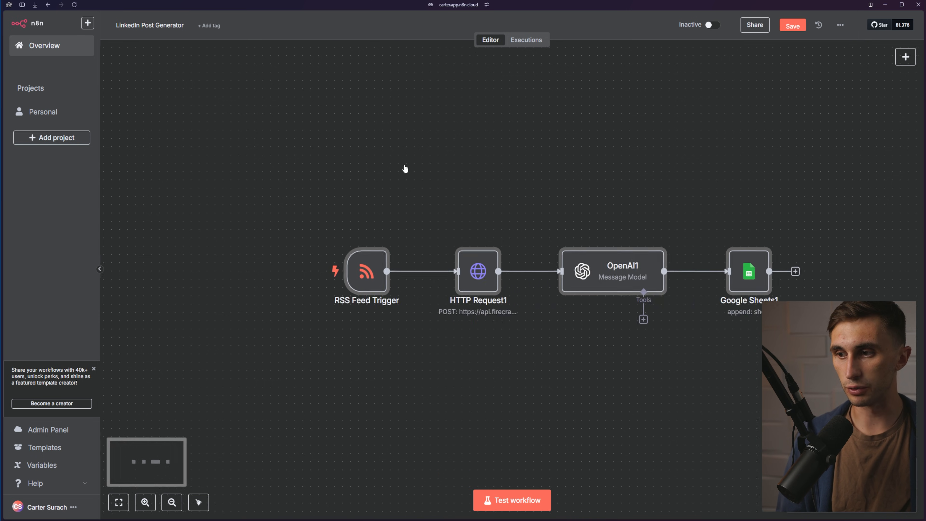
left_click_drag(176, 176, 806, 263)
scroll(658, 271, "down", 2)
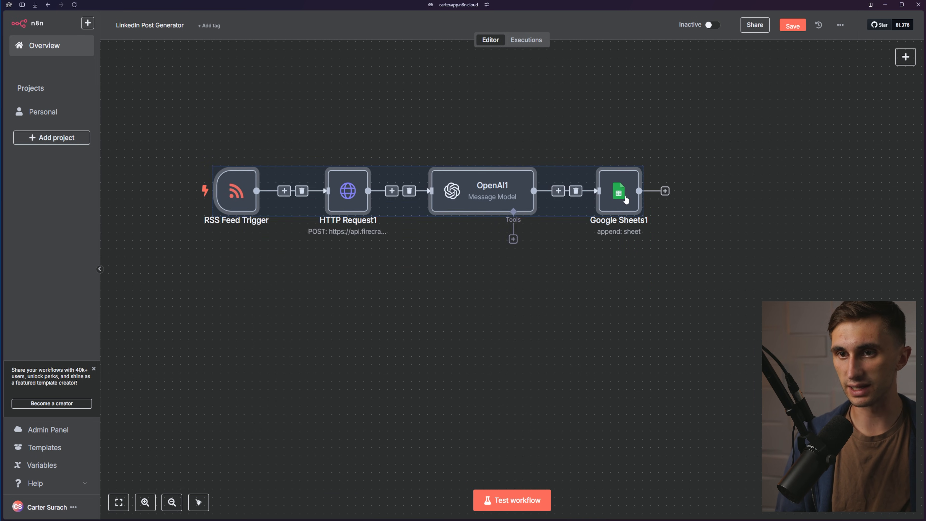
left_click(673, 260)
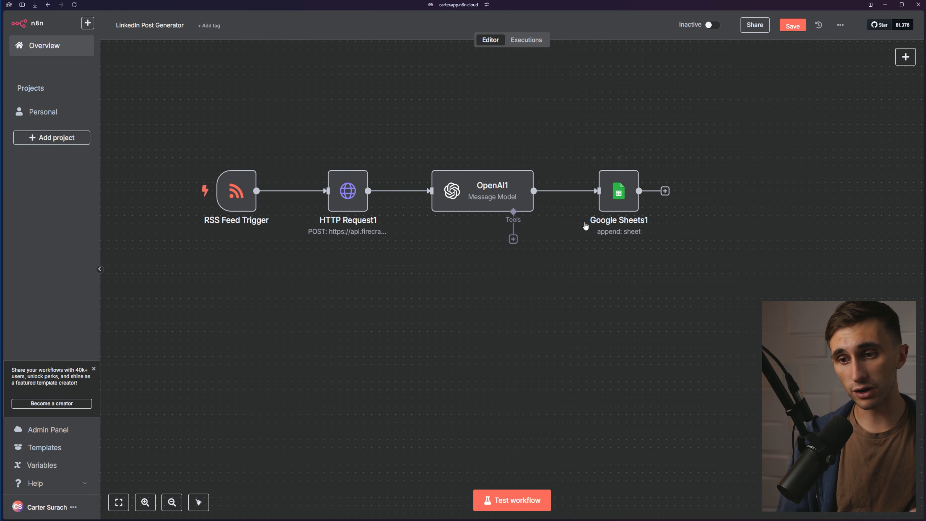
mouse_move(241, 190)
left_mouse_down()
mouse_move(241, 199)
mouse_move(241, 191)
left_mouse_up()
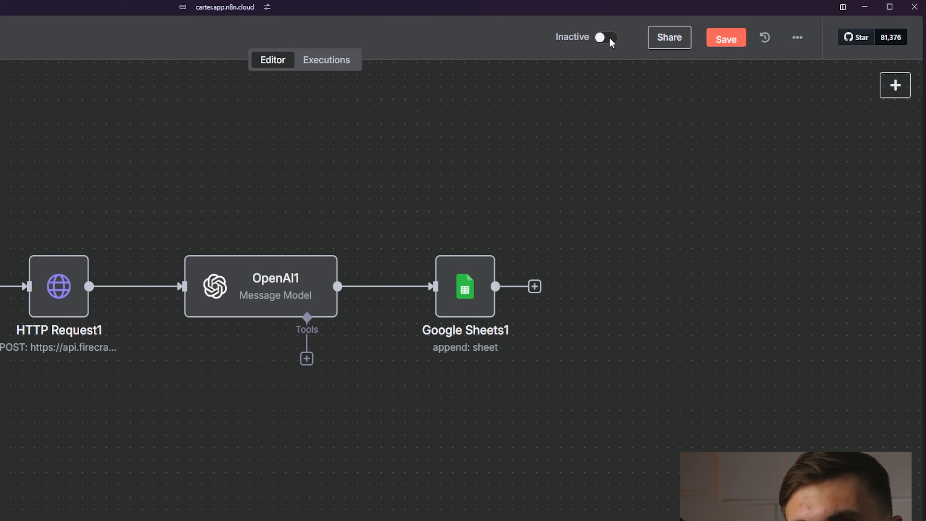
- Activate the LinkedIn Post Generator workflow, acknowledge the activation notice and run a test of the whole workflow
left_click(609, 36)
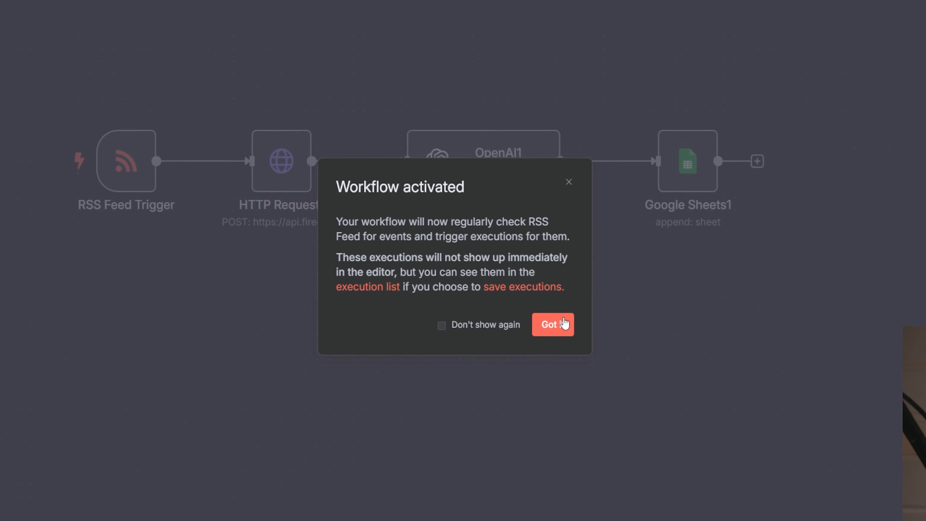
left_click(553, 325)
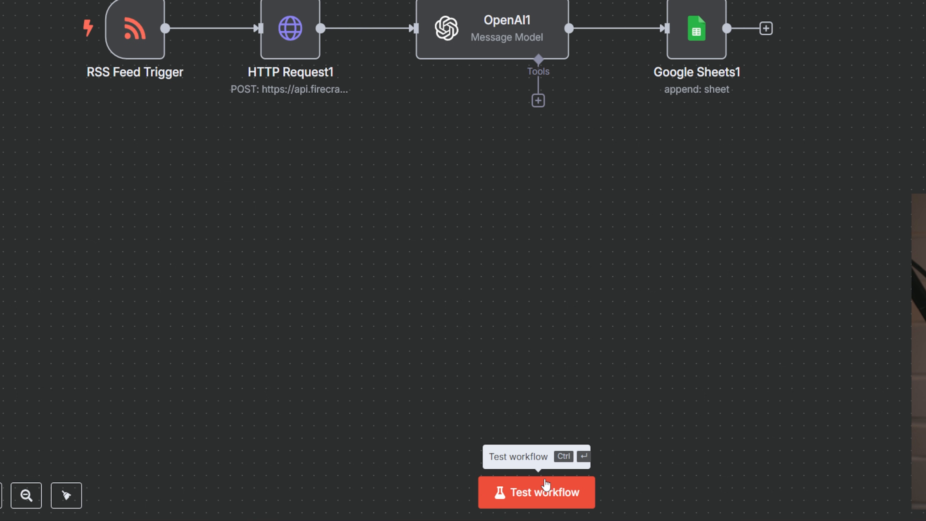
left_click(545, 485)
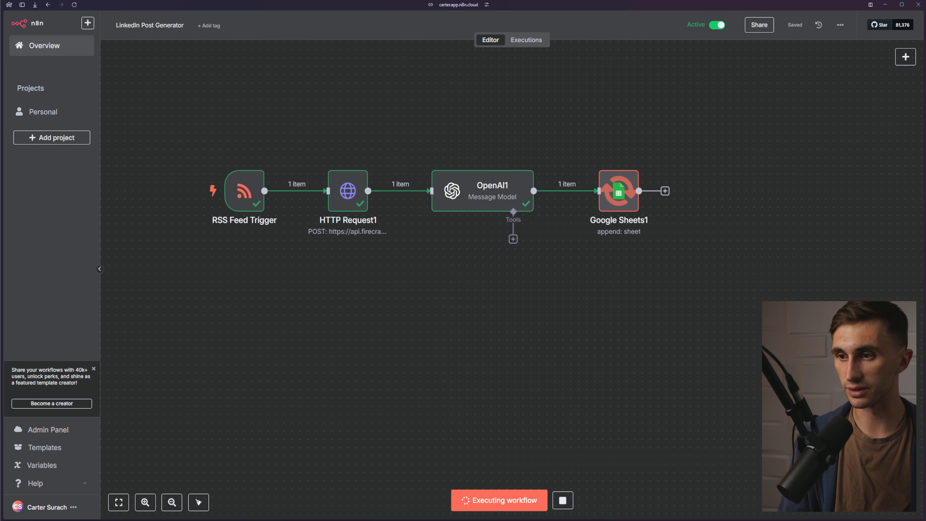
- Switch to the LinkedIn Posts spreadsheet, widen column A and read the generated post in cell A2
left_click(21, 92)
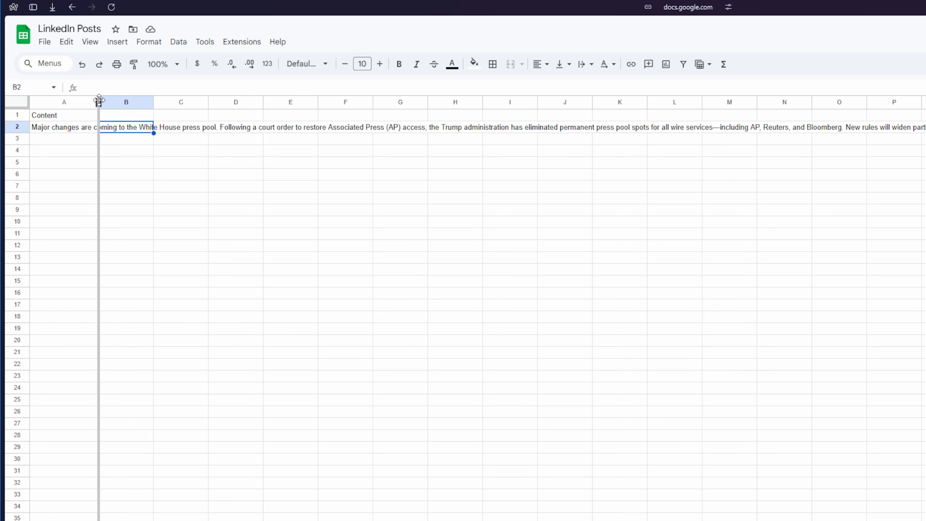
left_click_drag(98, 101, 267, 104)
triple_click(141, 126)
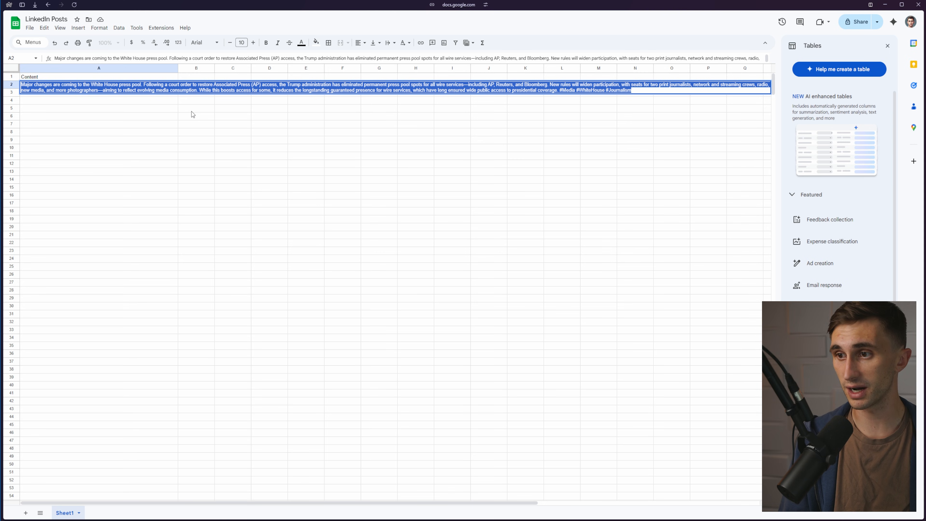
left_click(379, 116)
left_click(133, 89)
double_click(146, 90)
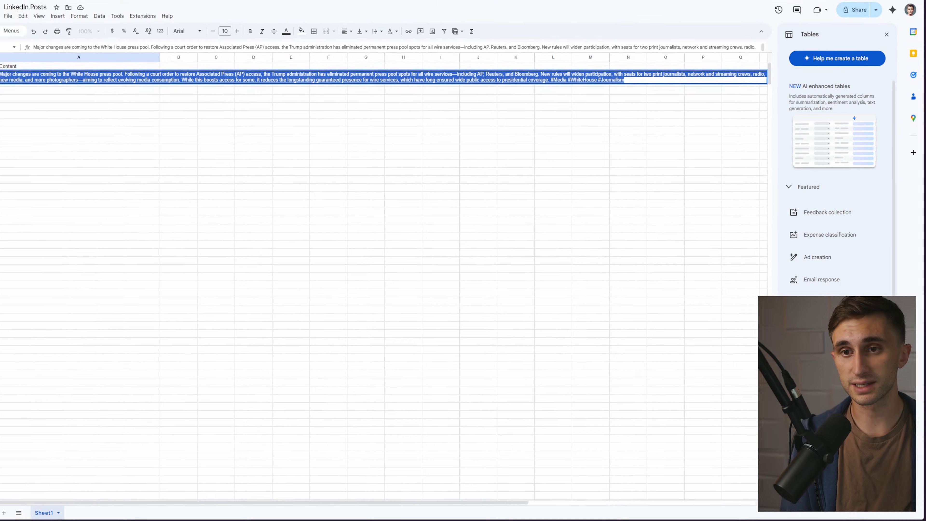
- Switch to the LinkedIn Post Generator workflow and add a LinkedIn "Create a post" node after the Google Sheets1 node
mouse_move(2, 71)
left_click(33, 156)
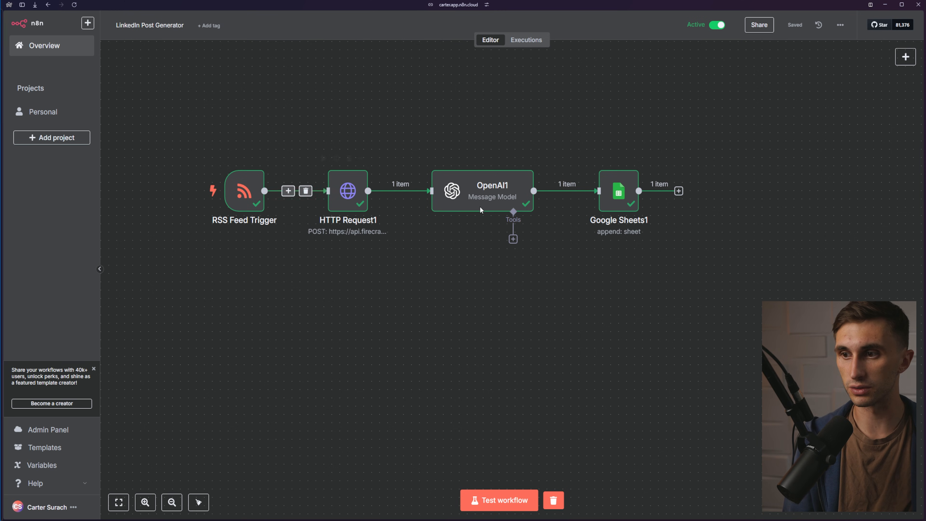
left_click(678, 191)
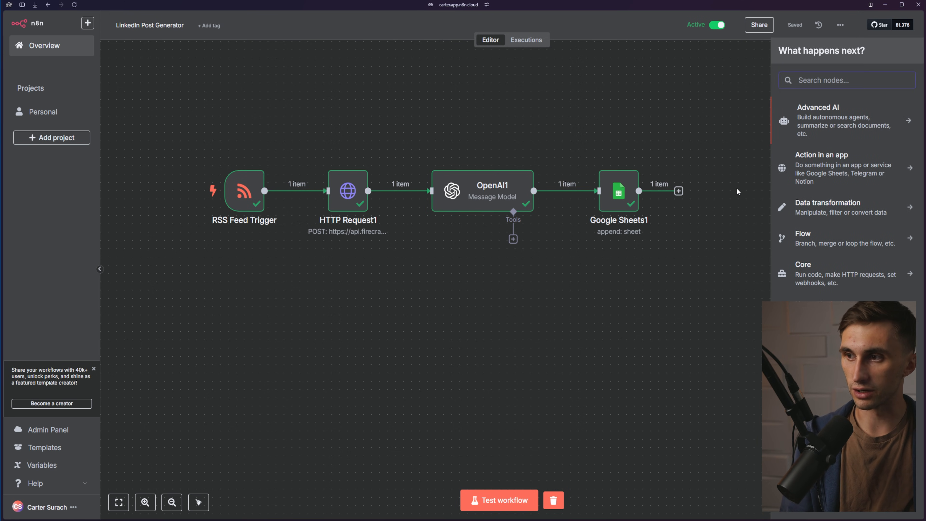
type("linkedin")
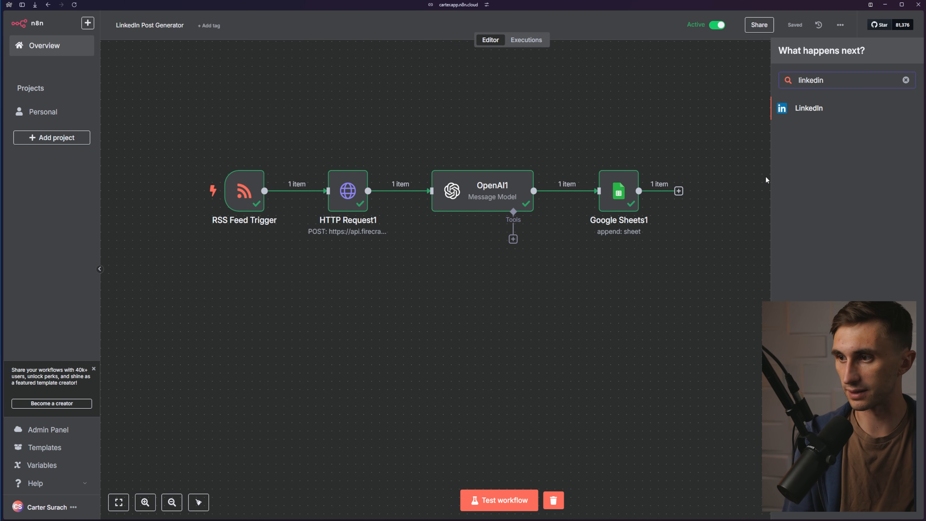
left_click(813, 109)
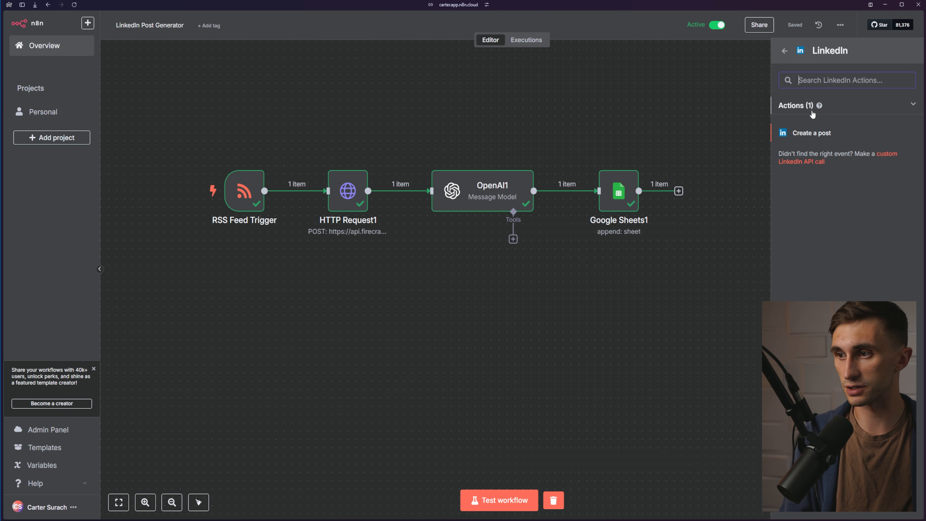
left_click(812, 133)
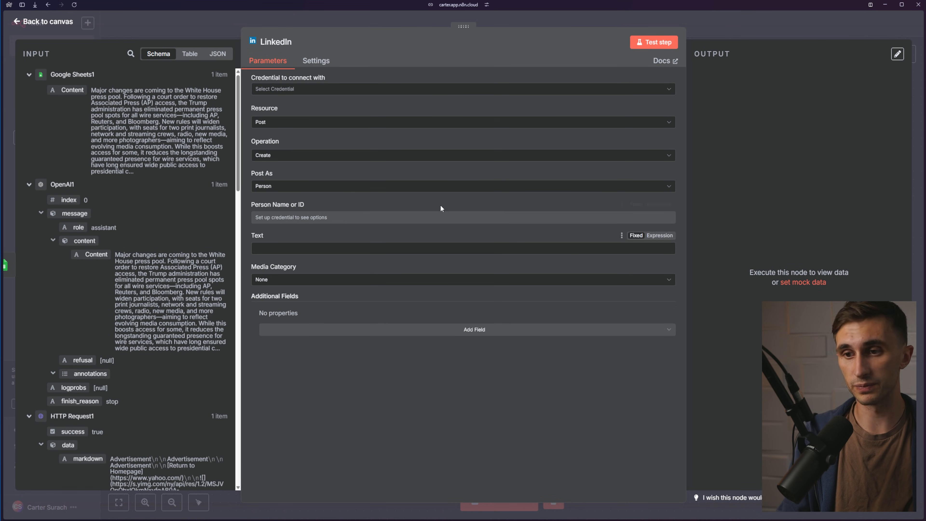
- Return to the canvas and delete the LinkedIn node from the end of the workflow
left_click(60, 23)
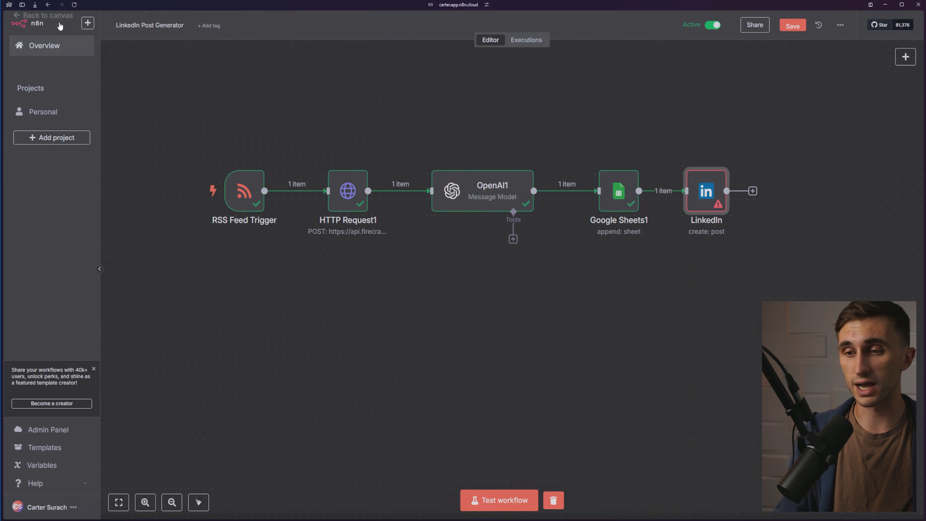
left_click_drag(748, 146, 683, 219)
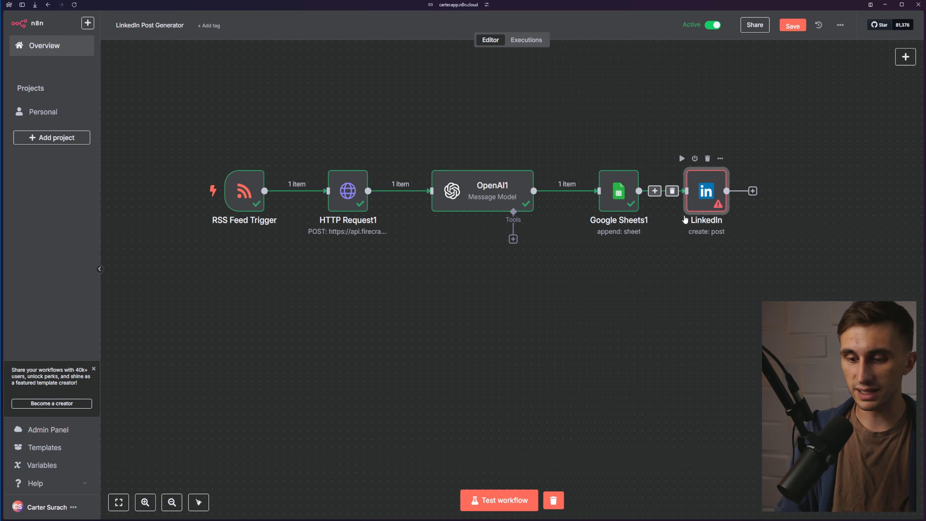
key("Delete")
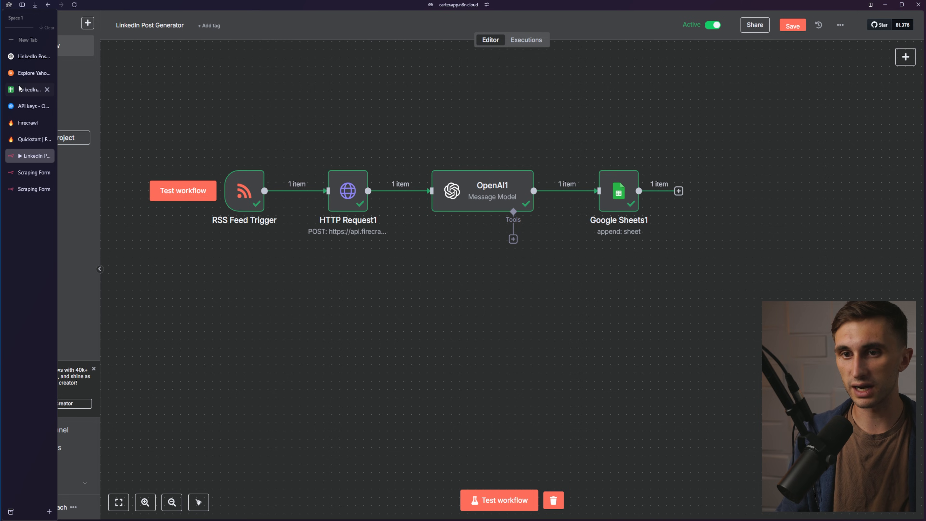
- Switch to the LinkedIn Posts spreadsheet and select the empty column A cells from A3 down, below the generated post
left_click(19, 88)
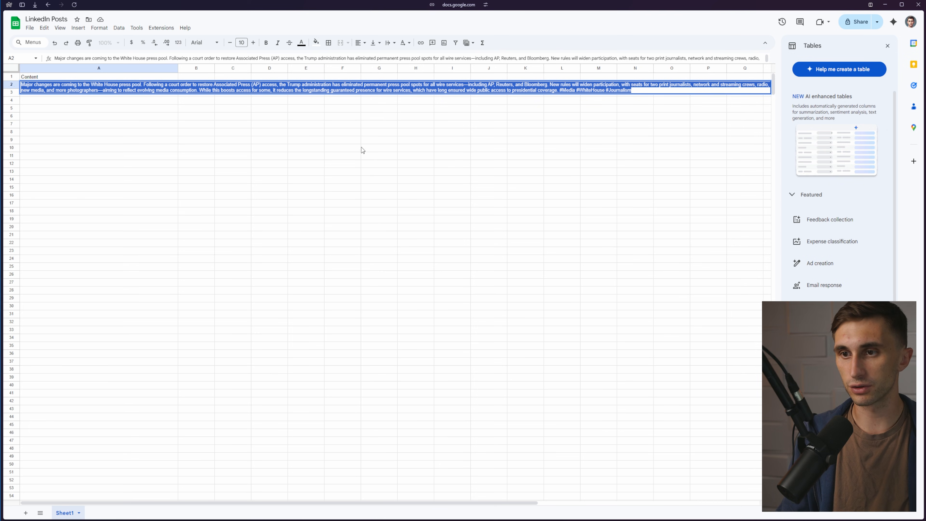
left_click(128, 109)
left_click(130, 93)
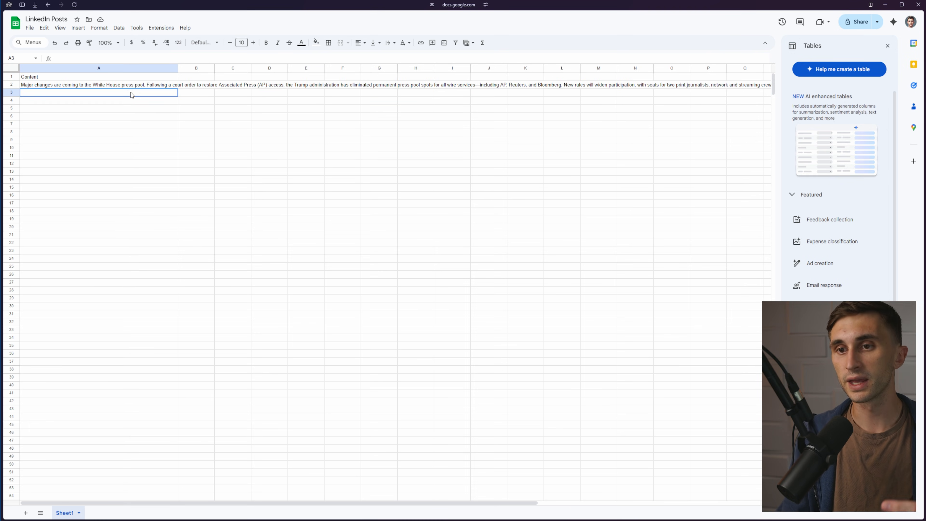
left_click_drag(130, 139, 135, 314)
- Switch back to the LinkedIn Post Generator workflow and save it
mouse_move(14, 184)
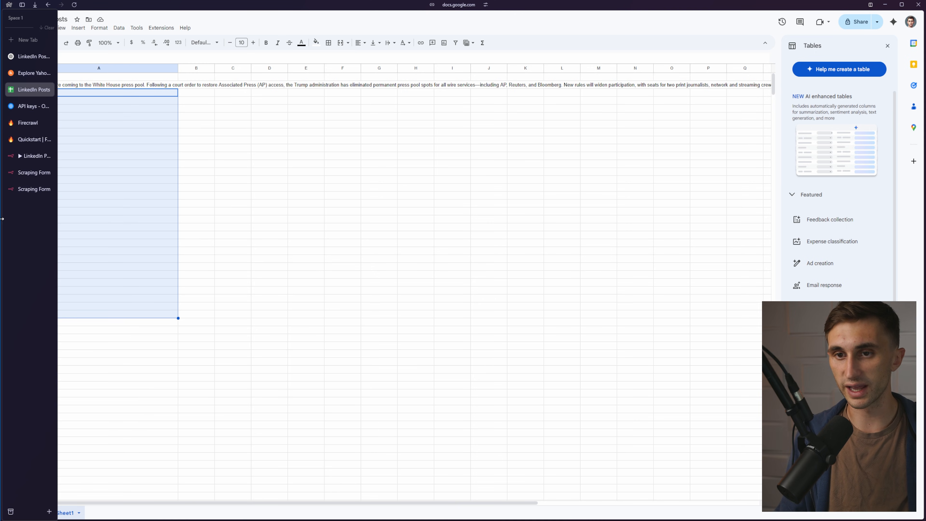
left_click(16, 156)
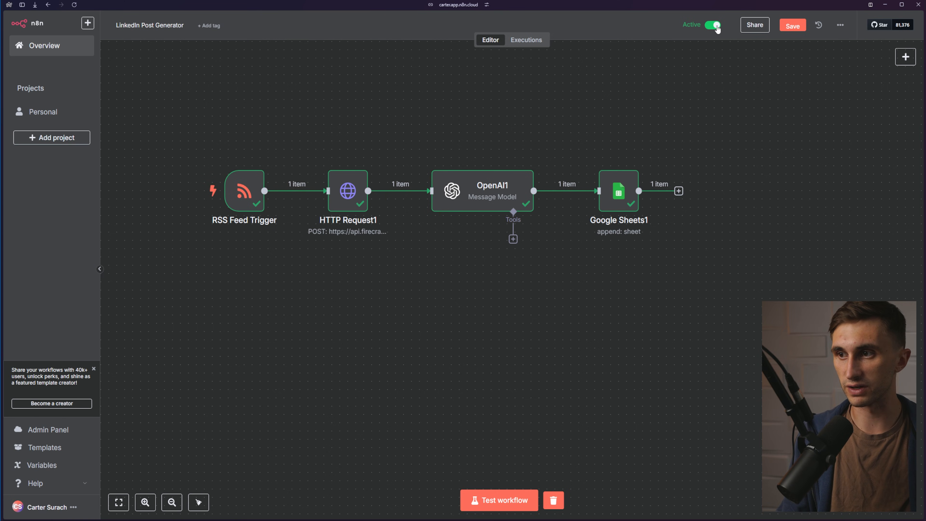
left_click(797, 30)
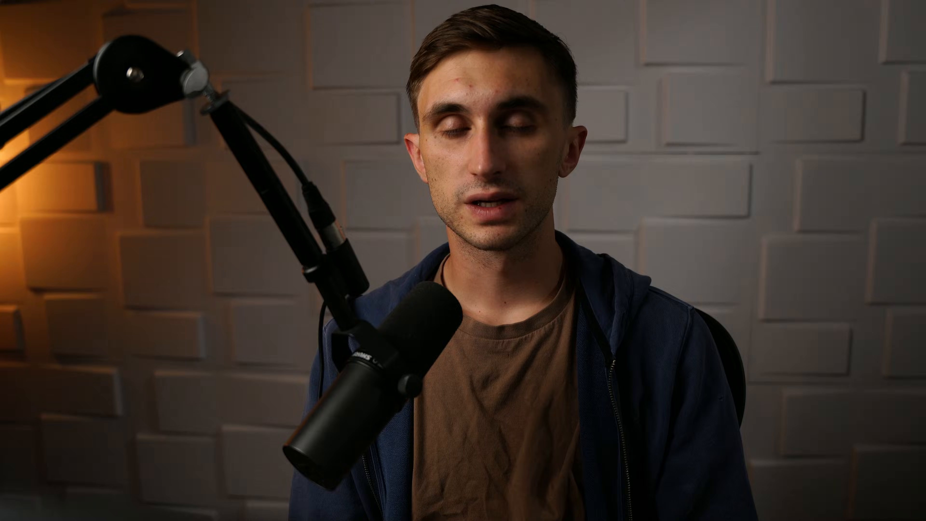